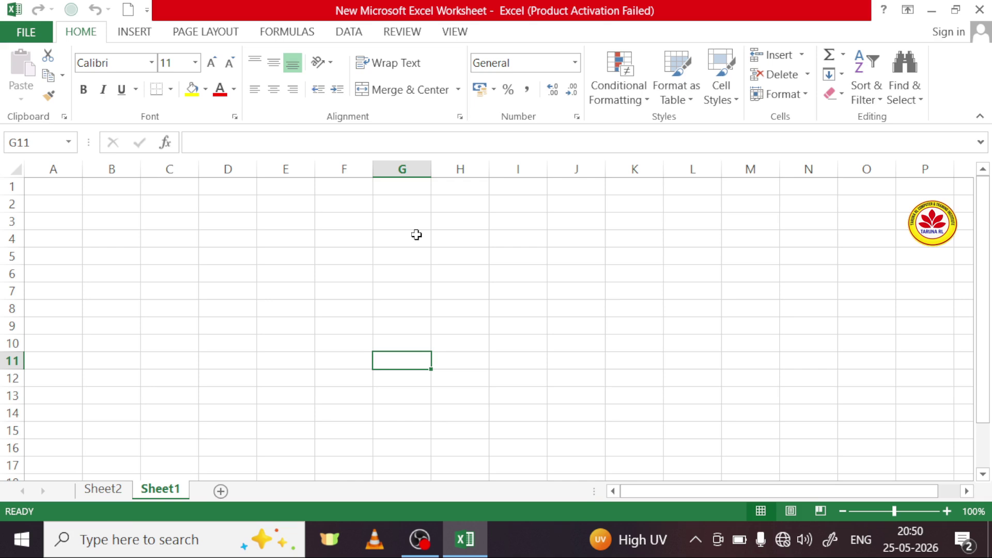
Step: Look at the File view and the number format list without changing anything
{"action": "left_click", "coordinate": [23, 33]}
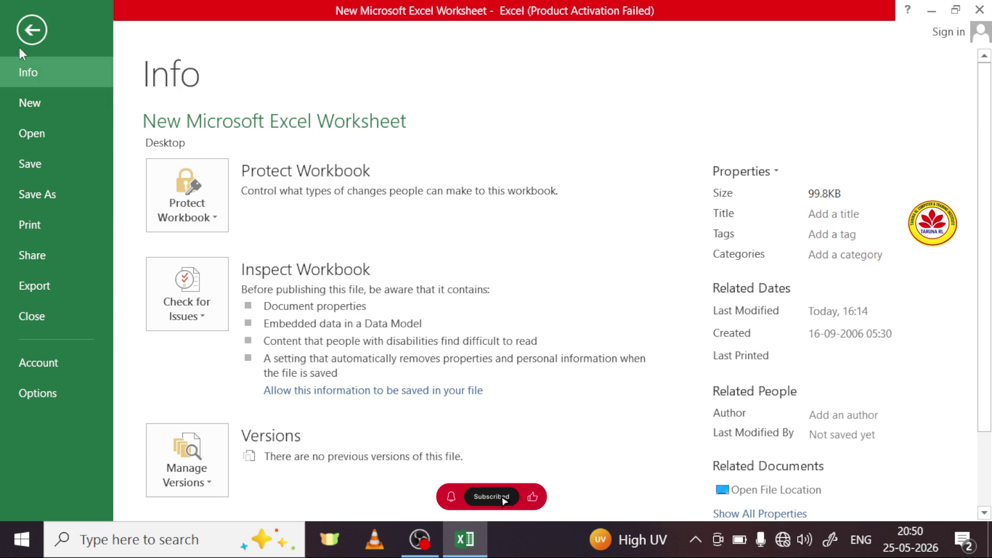
{"action": "left_click", "coordinate": [31, 30]}
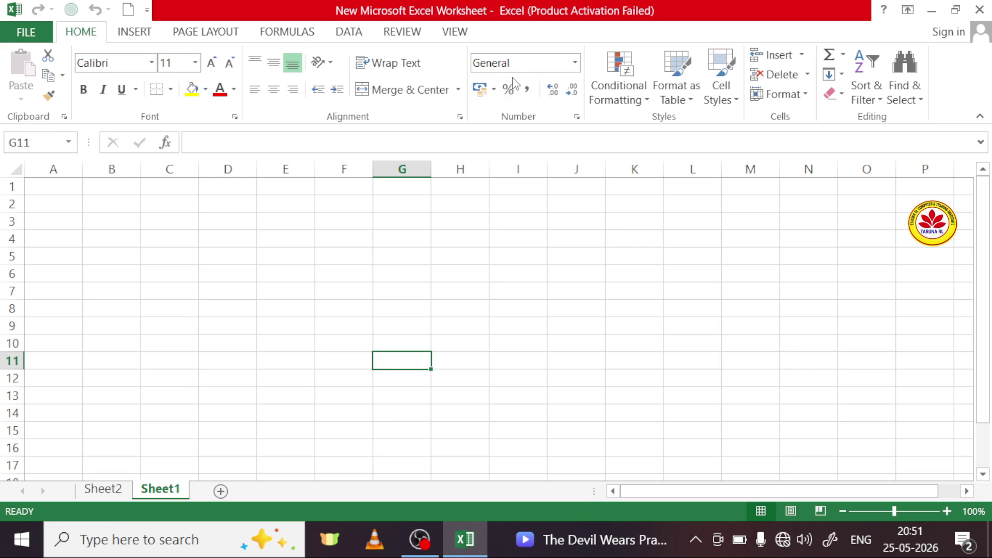
{"action": "left_click", "coordinate": [575, 62]}
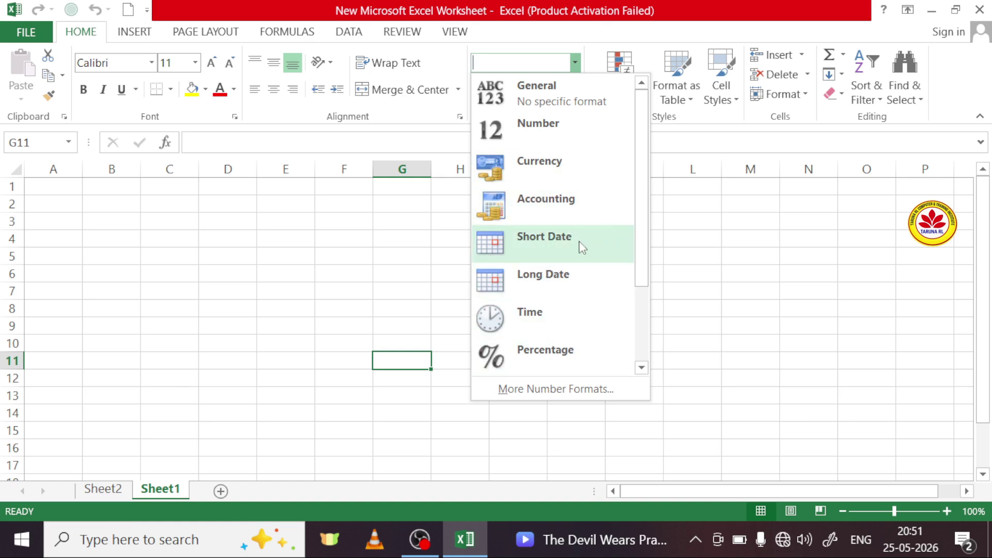
{"action": "left_click", "coordinate": [757, 268]}
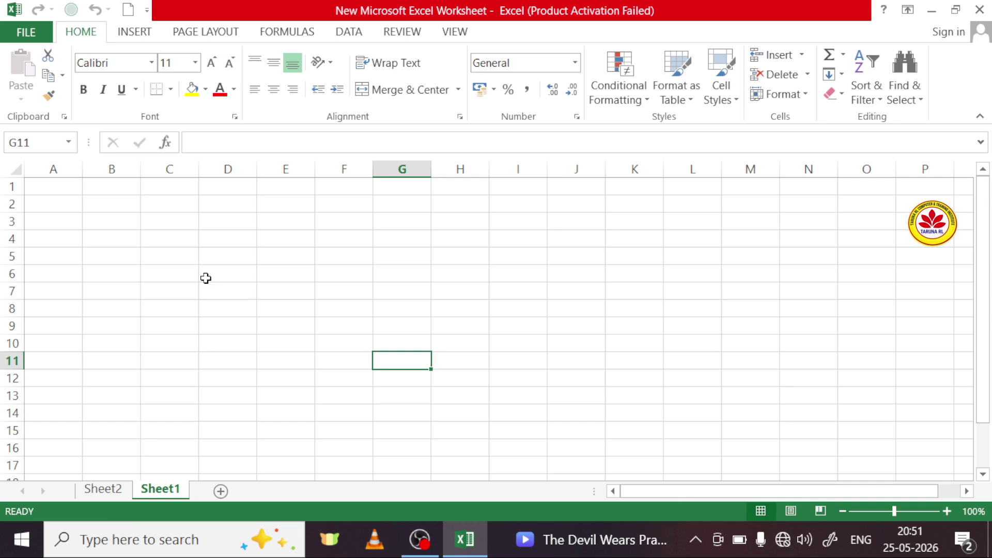
Step: Switch to Sheet2 and select cells G13, K6 and F13 around the marks table
{"action": "left_click", "coordinate": [118, 492]}
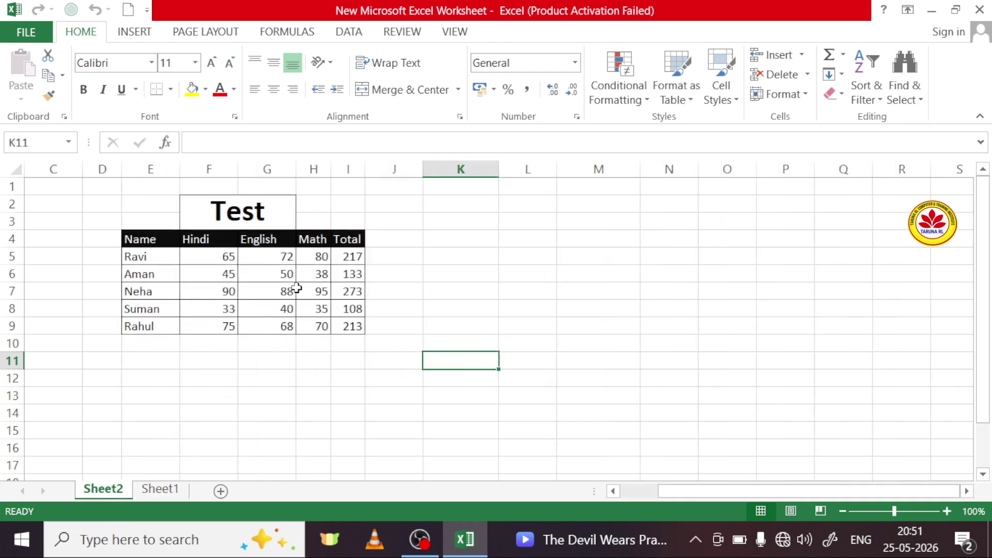
{"action": "left_click", "coordinate": [263, 392]}
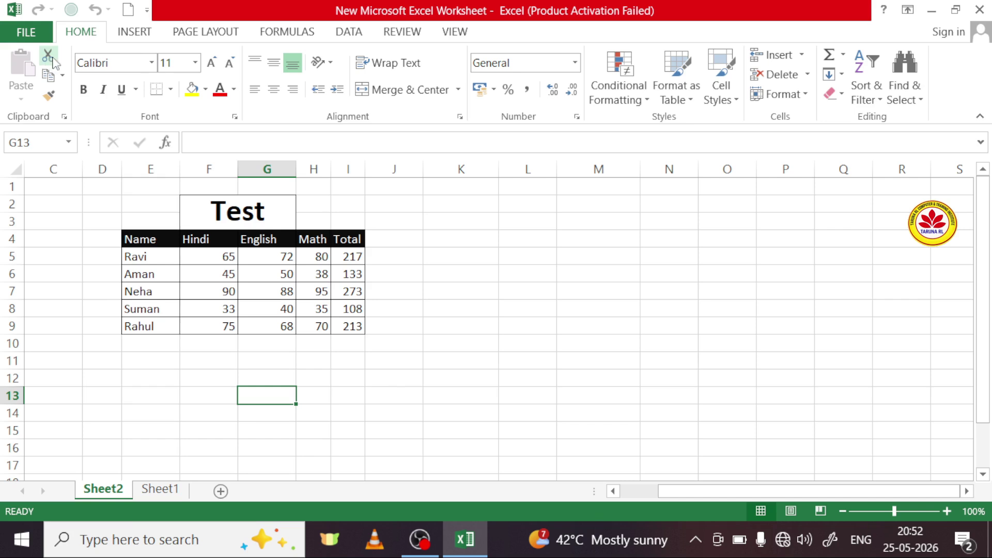
{"action": "left_click", "coordinate": [452, 277]}
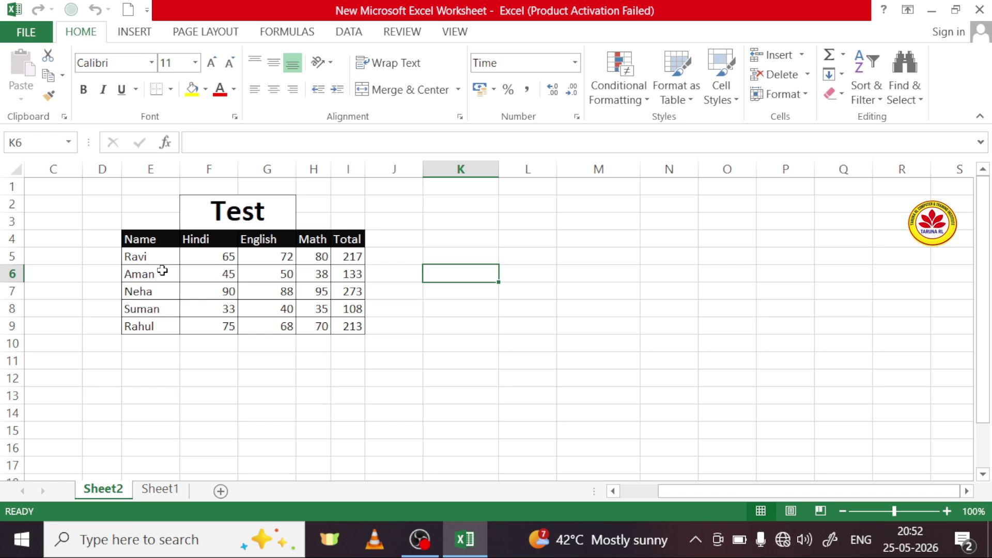
{"action": "left_click", "coordinate": [219, 392]}
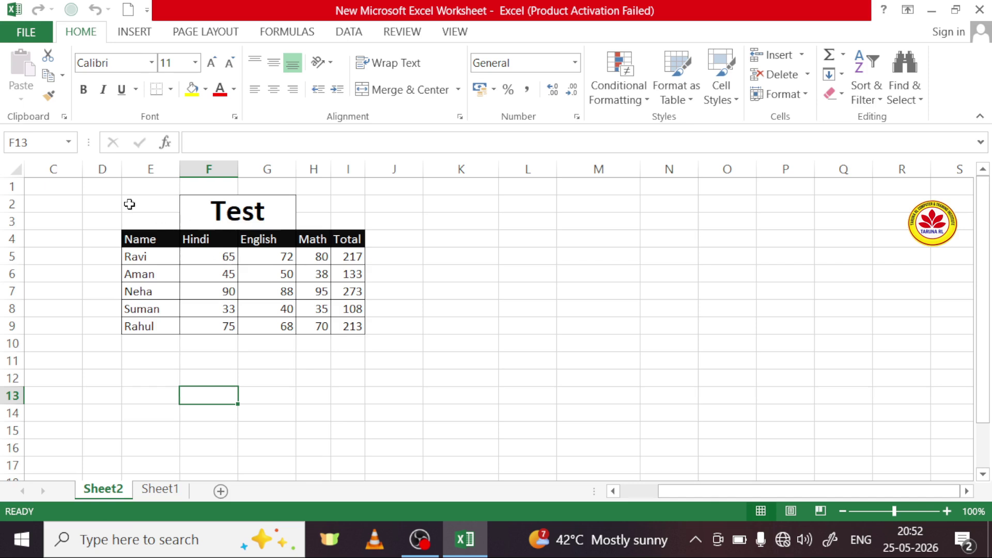
Step: Cut the Test table E2:I9 and paste it so it starts at cell N4
{"action": "left_click_drag", "start_coordinate": [142, 208], "coordinate": [345, 331]}
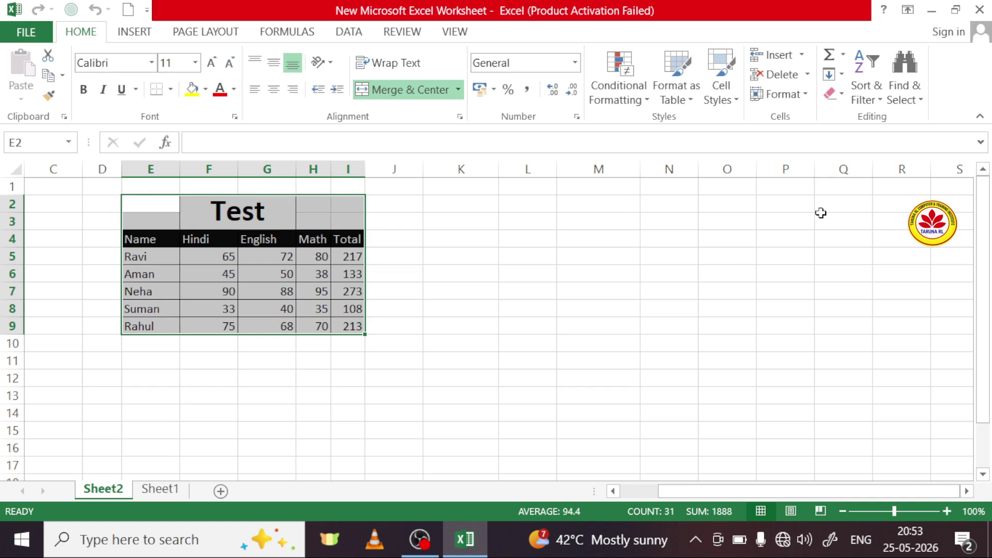
{"action": "left_click", "coordinate": [50, 60]}
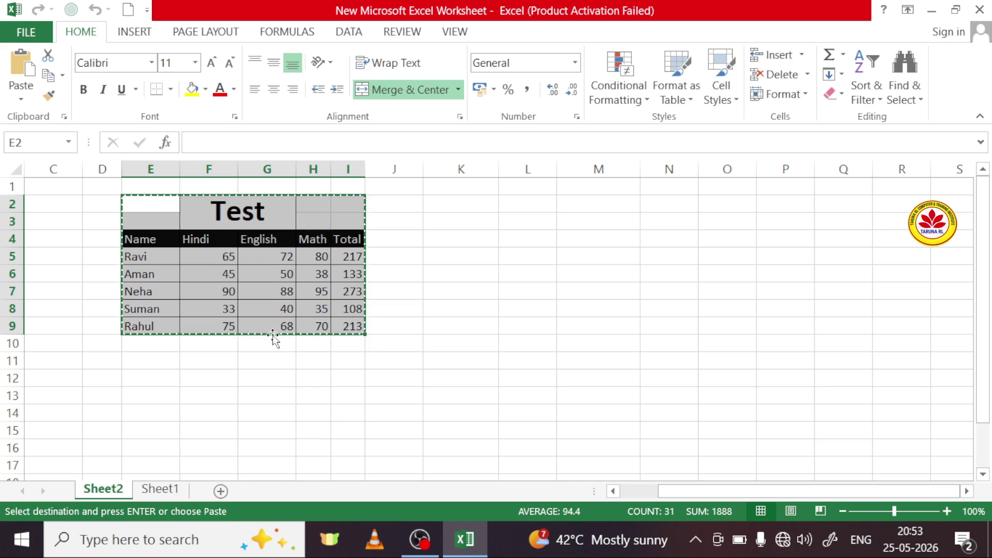
{"action": "left_click", "coordinate": [689, 244]}
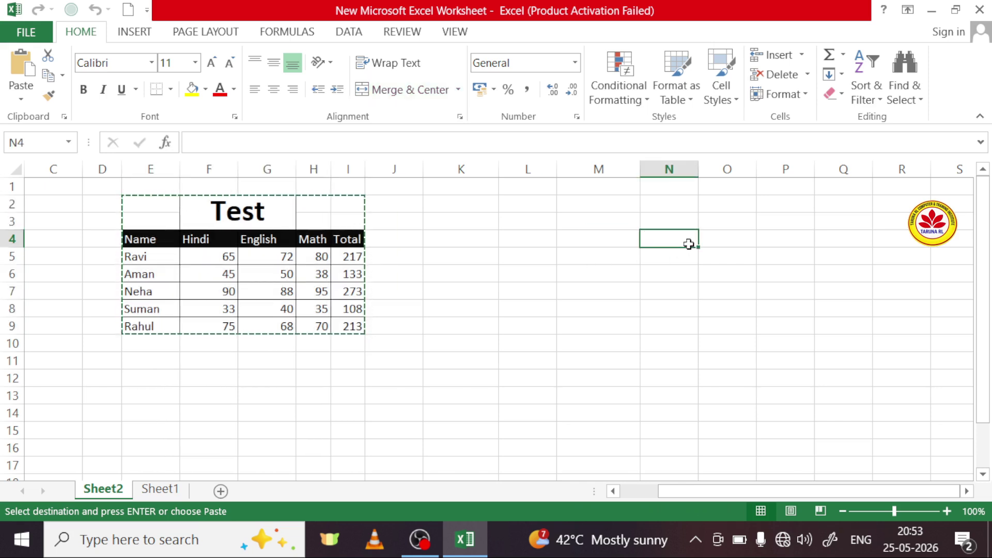
{"action": "left_click", "coordinate": [14, 70]}
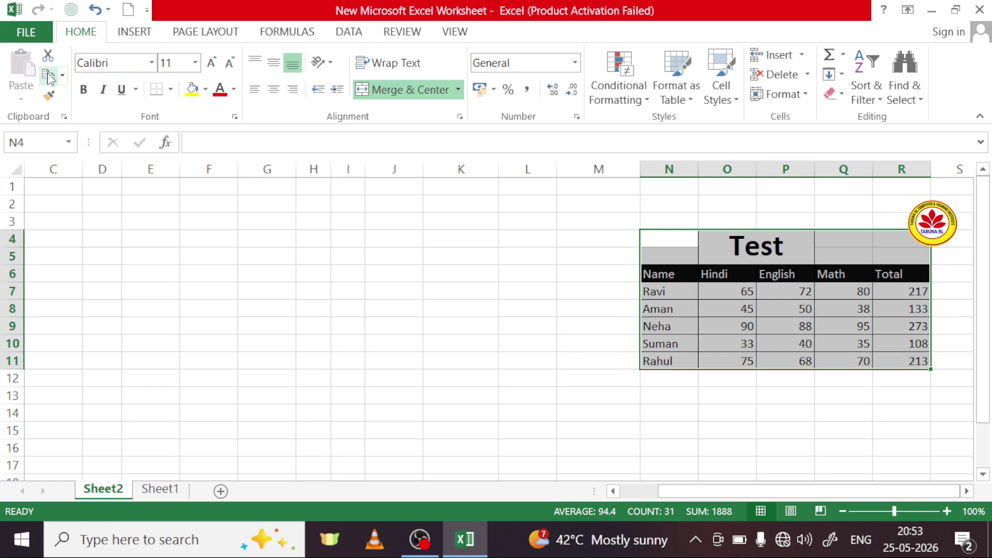
Step: Copy the table at N4:R11 and paste a duplicate starting at cell E6
{"action": "left_click", "coordinate": [62, 76]}
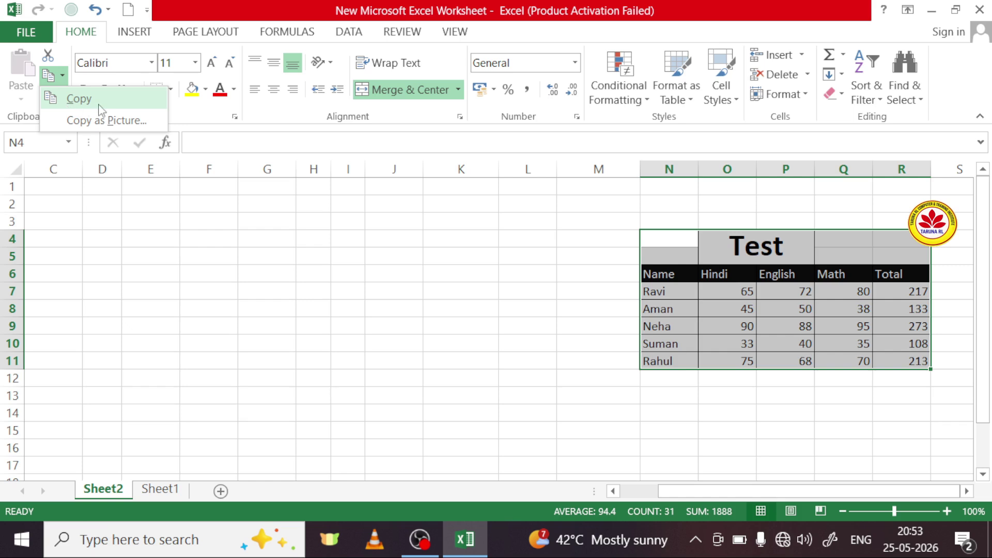
{"action": "left_click", "coordinate": [146, 144]}
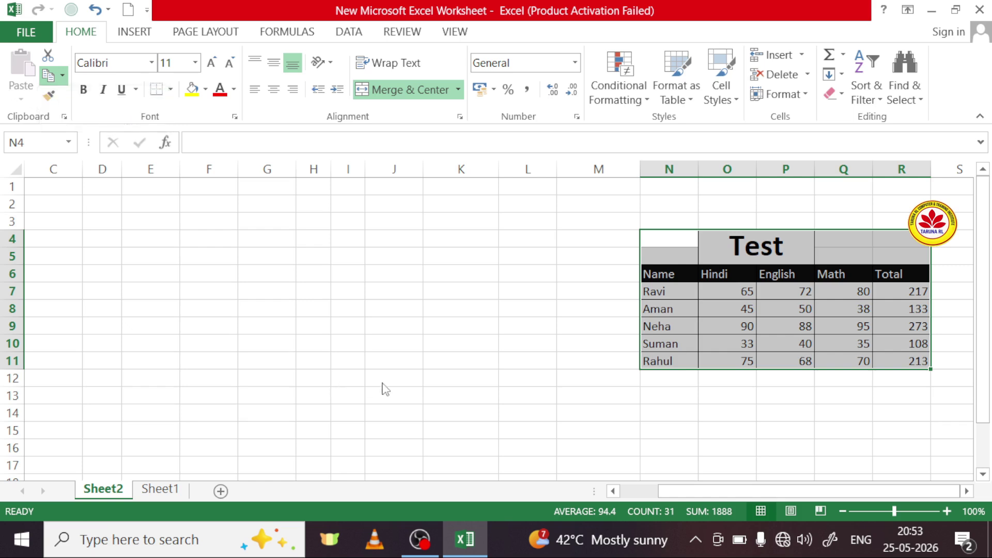
{"action": "left_click", "coordinate": [654, 236]}
{"action": "left_click_drag", "start_coordinate": [654, 236], "coordinate": [921, 370]}
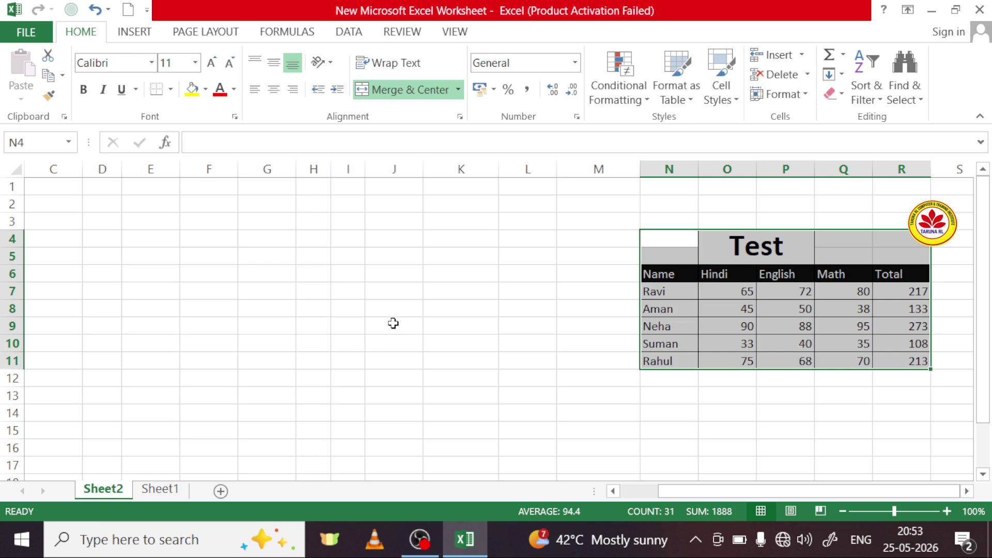
{"action": "left_click", "coordinate": [62, 75]}
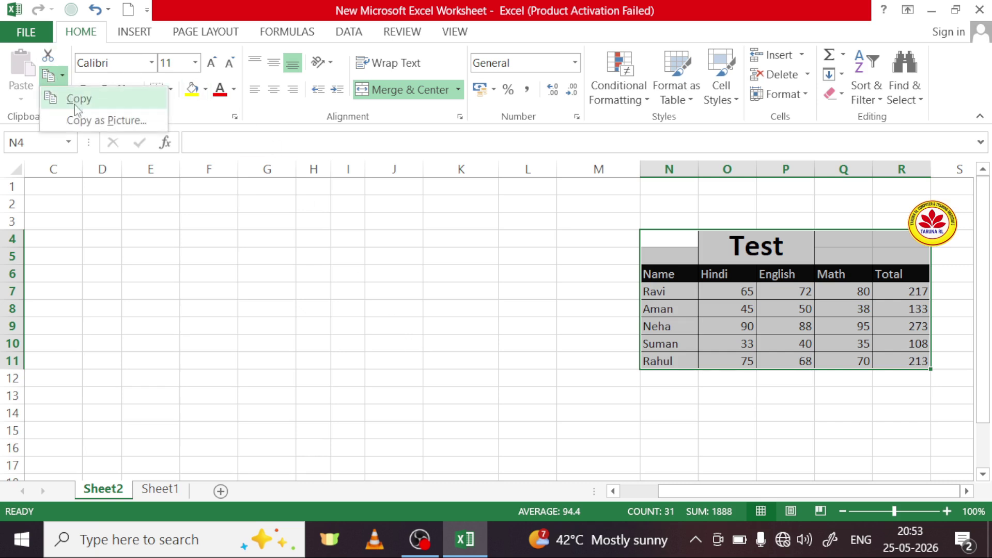
{"action": "left_click", "coordinate": [79, 99]}
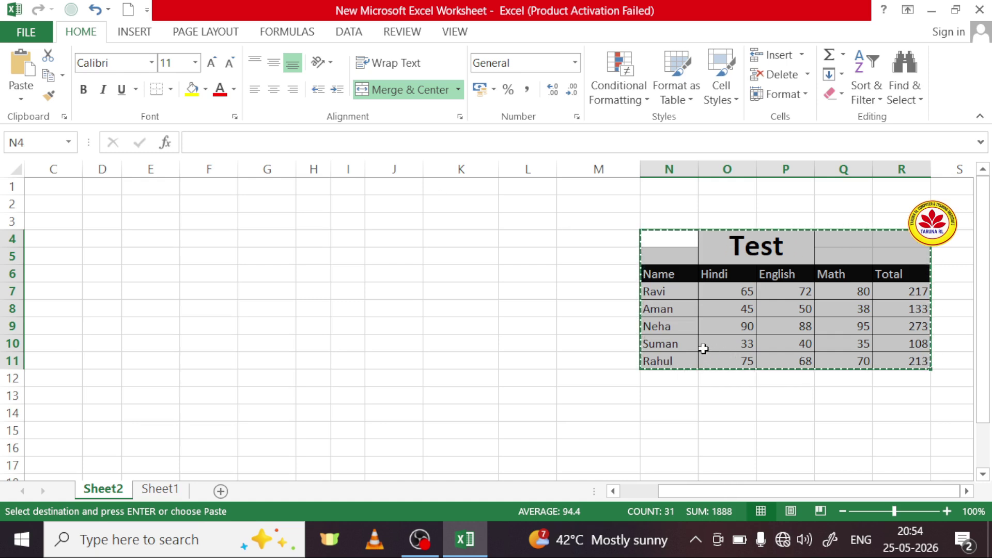
{"action": "left_click", "coordinate": [154, 270]}
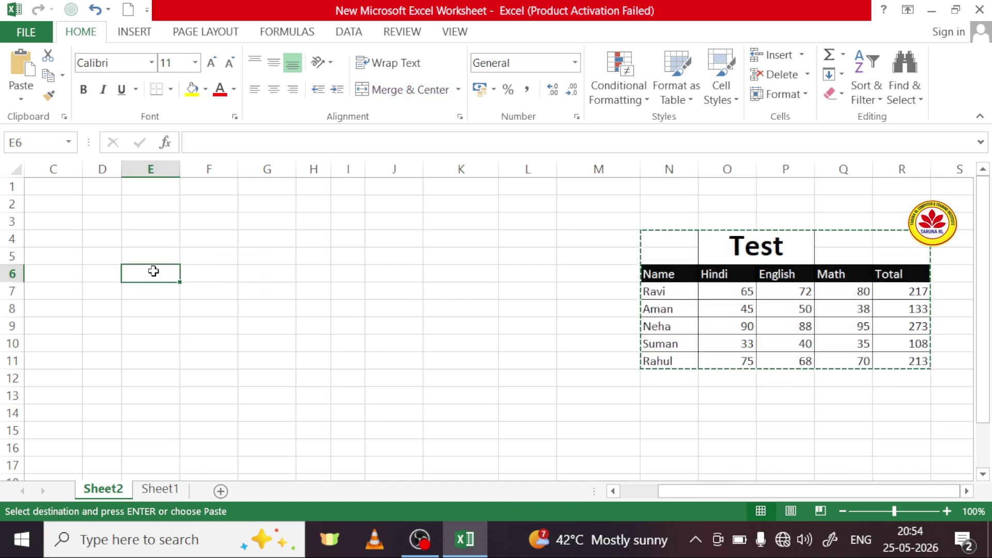
{"action": "left_click", "coordinate": [20, 77]}
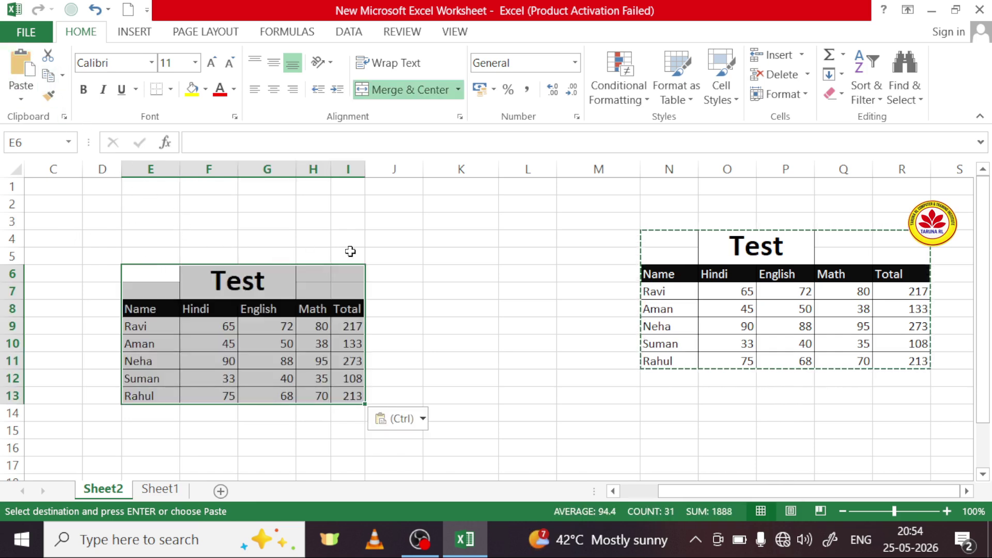
{"action": "left_click", "coordinate": [420, 273]}
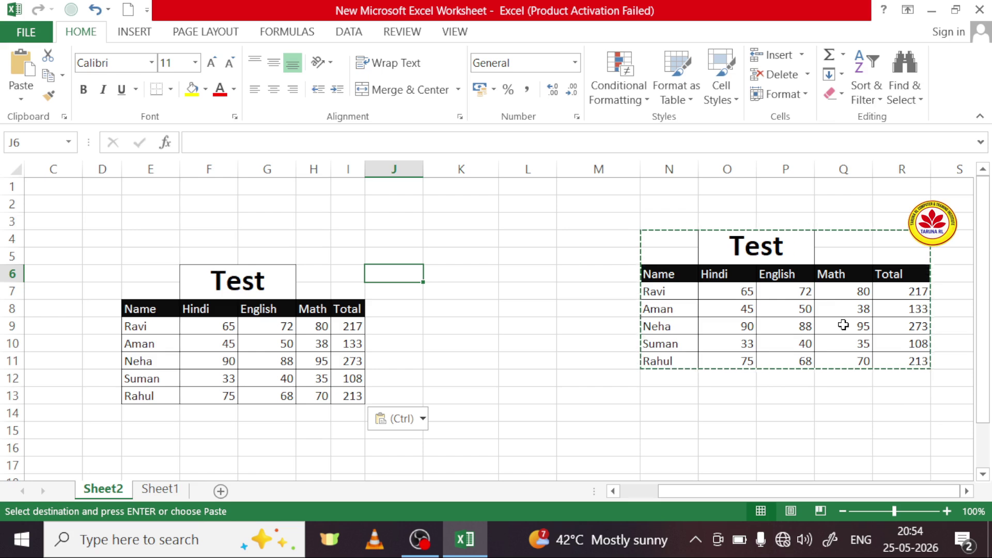
Step: Cancel the pending copy and inspect several cells of the left Test table
{"action": "key", "text": "Escape"}
{"action": "key", "text": "Escape"}
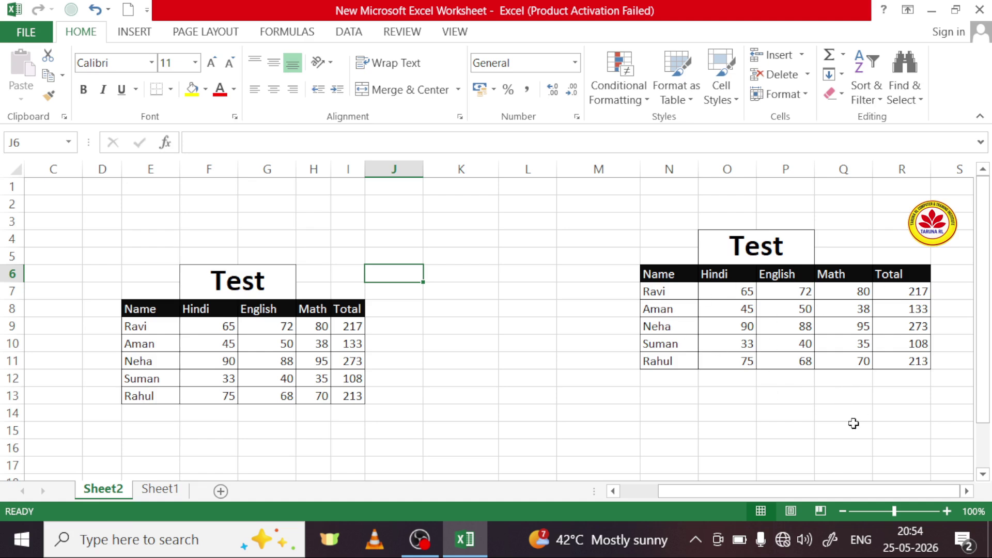
{"action": "left_click", "coordinate": [62, 76]}
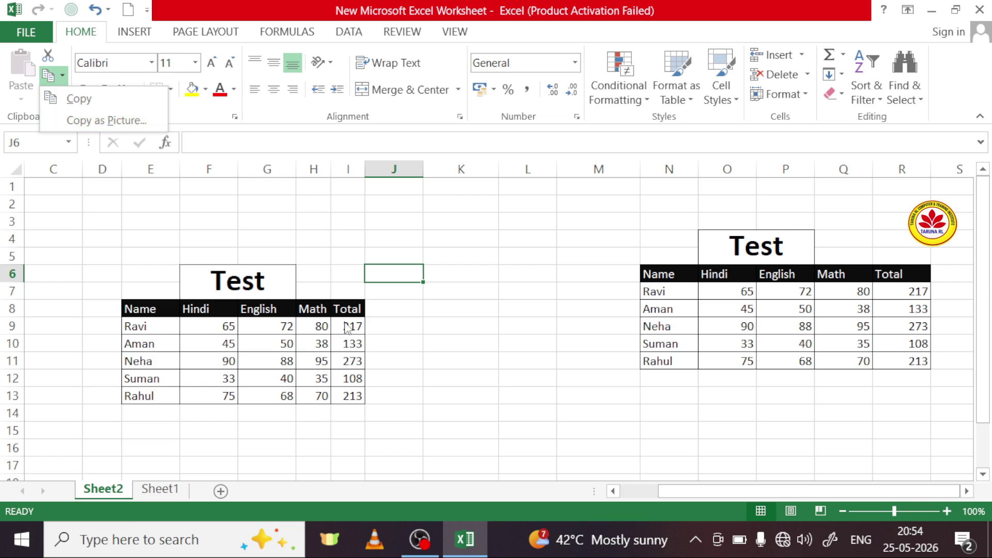
{"action": "left_click", "coordinate": [224, 342]}
{"action": "left_click", "coordinate": [259, 325]}
{"action": "left_click", "coordinate": [231, 343]}
{"action": "left_click", "coordinate": [310, 326]}
{"action": "left_click", "coordinate": [255, 376]}
{"action": "left_click", "coordinate": [155, 325]}
{"action": "left_click", "coordinate": [227, 323]}
{"action": "left_click", "coordinate": [206, 364]}
Step: Check the right table's names and marks: Hindi 45, 65, 90, 33, 75; English 68, 88, 50
{"action": "left_click", "coordinate": [724, 312]}
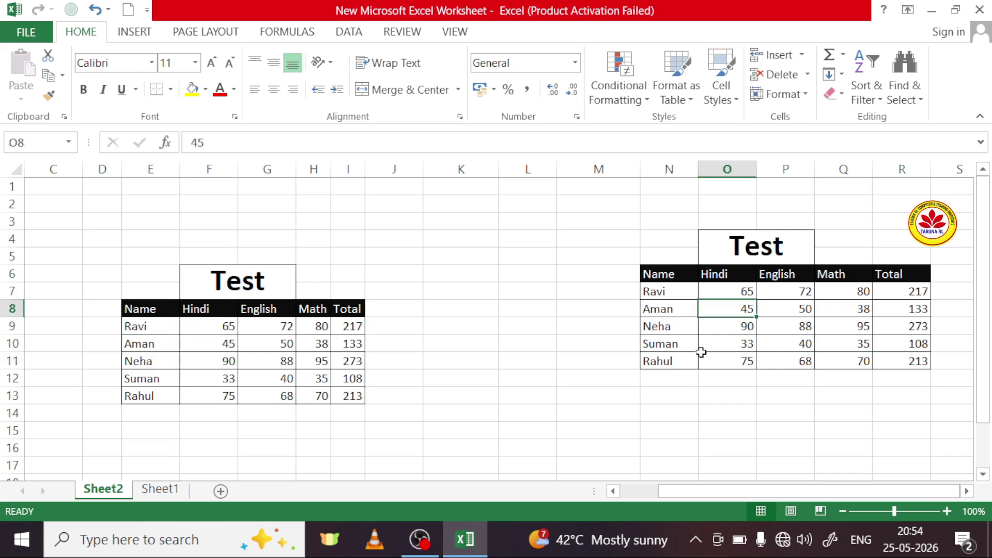
{"action": "left_click", "coordinate": [705, 355]}
{"action": "left_click", "coordinate": [666, 308]}
{"action": "left_click", "coordinate": [712, 292]}
{"action": "left_click", "coordinate": [720, 325]}
{"action": "left_click", "coordinate": [691, 308]}
{"action": "left_click", "coordinate": [728, 292]}
{"action": "left_click", "coordinate": [723, 327]}
{"action": "left_click", "coordinate": [719, 344]}
{"action": "left_click", "coordinate": [674, 322]}
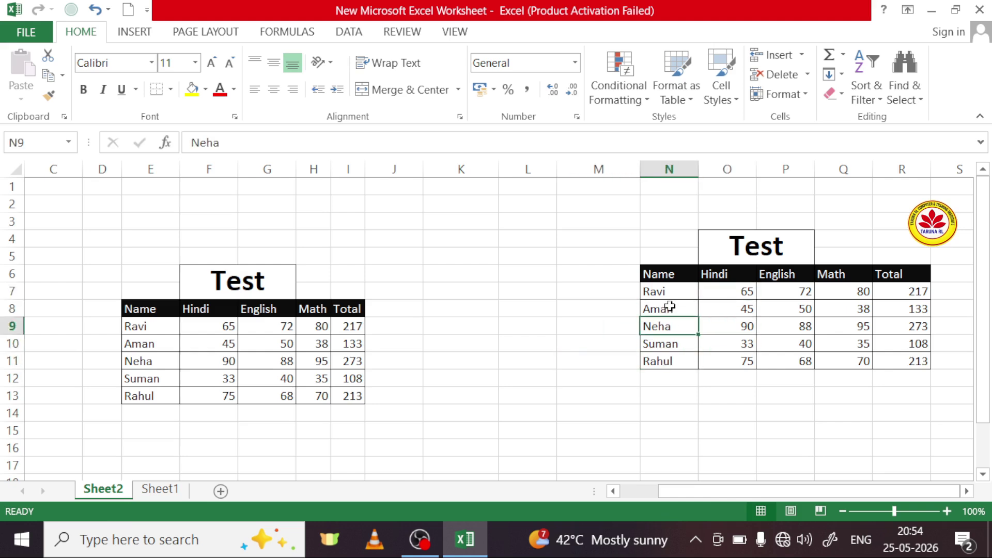
{"action": "left_click", "coordinate": [670, 308]}
{"action": "left_click", "coordinate": [721, 296]}
{"action": "left_click", "coordinate": [723, 331]}
{"action": "left_click", "coordinate": [711, 361]}
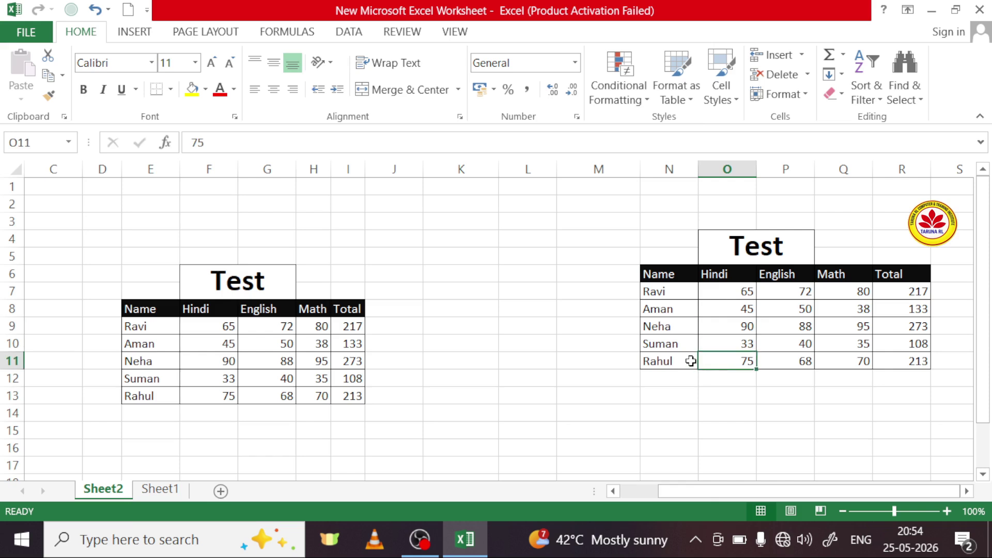
{"action": "left_click", "coordinate": [691, 359]}
{"action": "left_click", "coordinate": [684, 326]}
{"action": "left_click", "coordinate": [713, 290]}
{"action": "left_click", "coordinate": [722, 309]}
{"action": "left_click", "coordinate": [721, 341]}
{"action": "left_click", "coordinate": [725, 365]}
{"action": "left_click", "coordinate": [723, 380]}
{"action": "left_click", "coordinate": [775, 359]}
{"action": "left_click", "coordinate": [795, 320]}
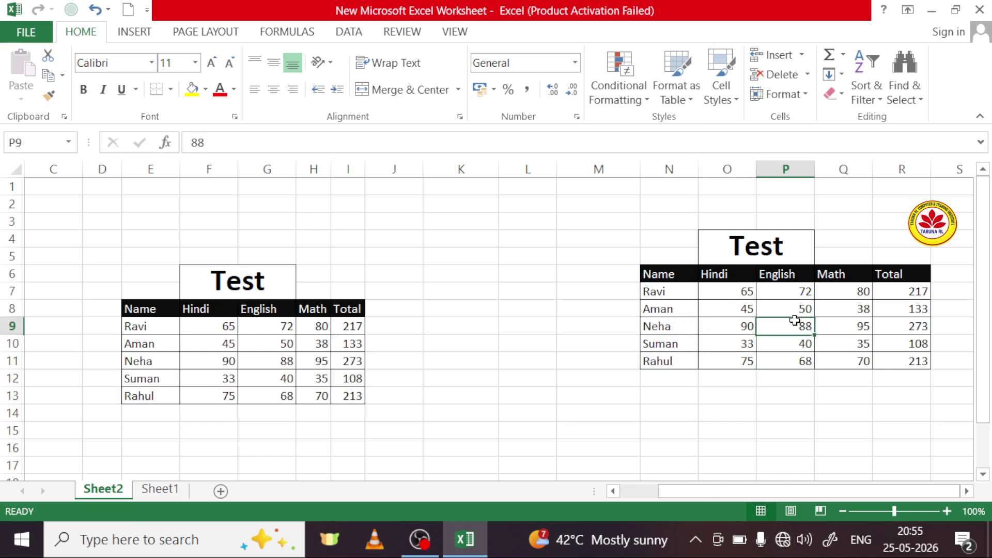
{"action": "left_click", "coordinate": [789, 303]}
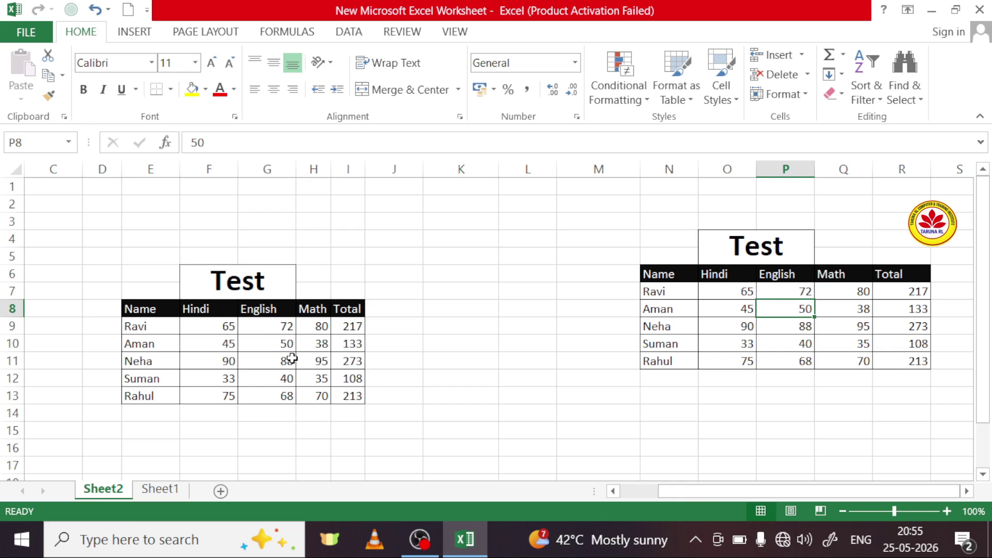
Step: Copy the left Test table E6:I13 as a picture
{"action": "left_click_drag", "start_coordinate": [137, 270], "coordinate": [361, 399]}
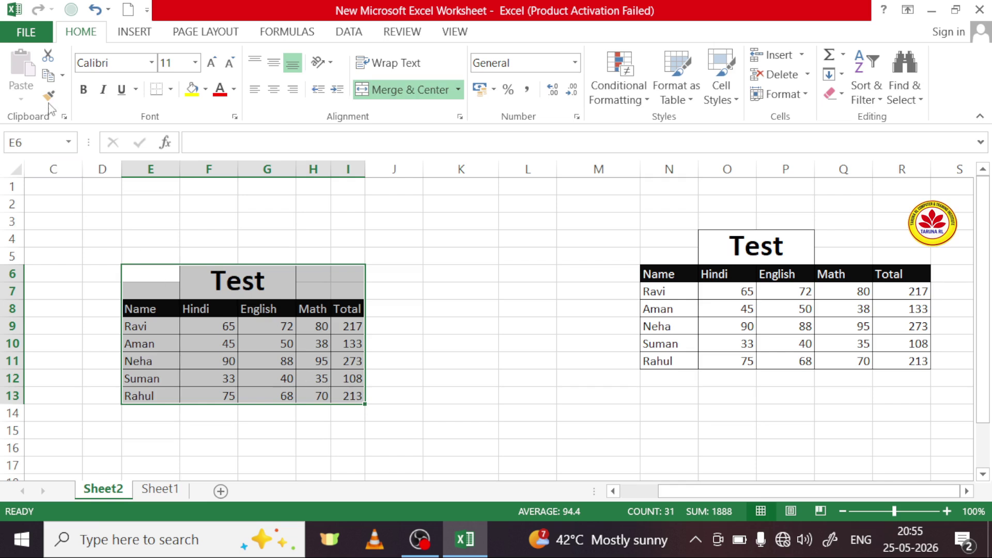
{"action": "left_click", "coordinate": [62, 76]}
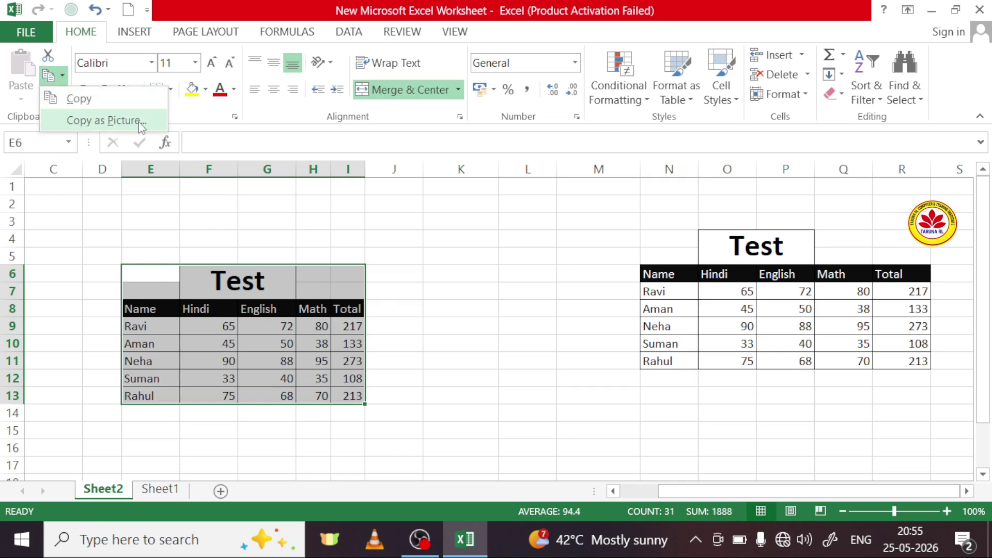
{"action": "left_click", "coordinate": [103, 121]}
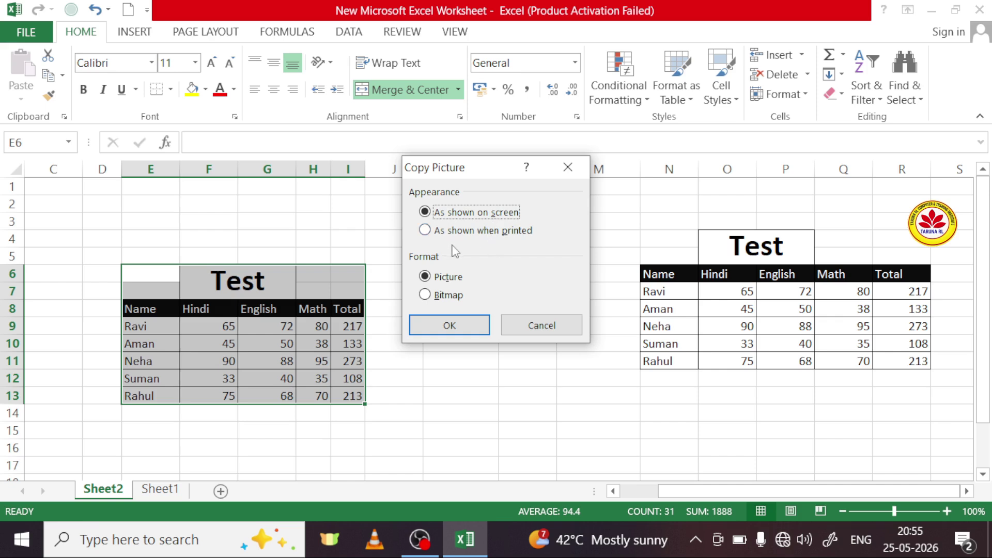
{"action": "left_click", "coordinate": [458, 325]}
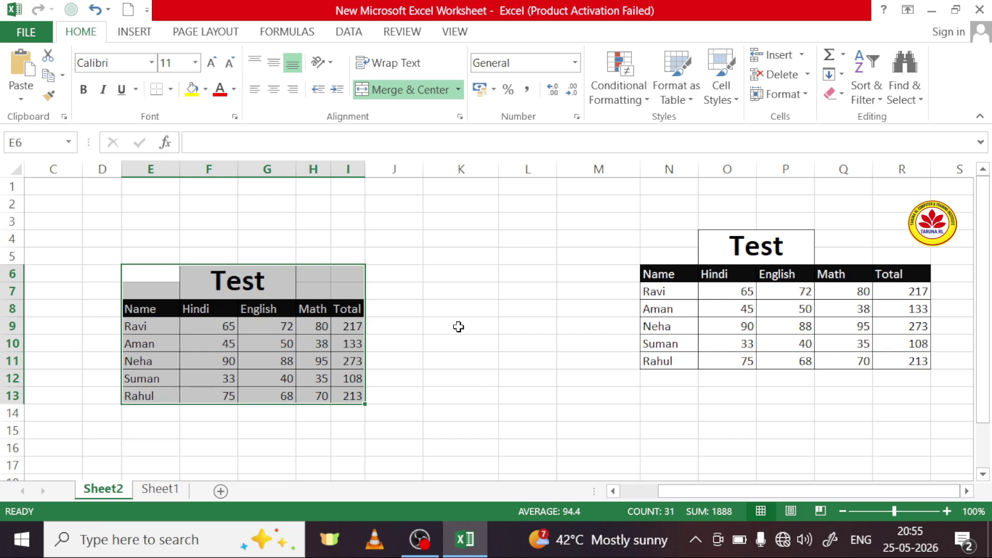
Step: Paste the table picture at cell K9
{"action": "left_click_drag", "start_coordinate": [298, 311], "coordinate": [393, 294]}
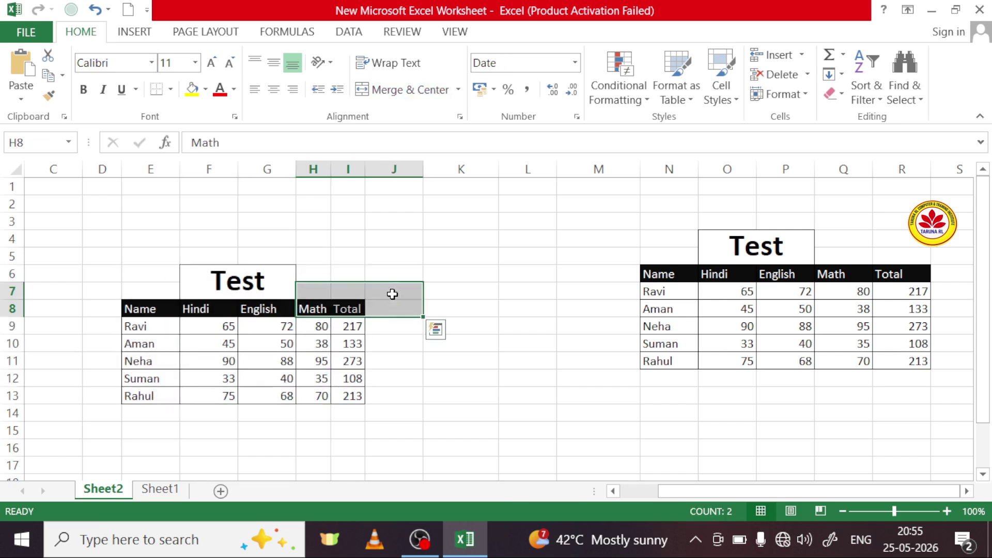
{"action": "left_click", "coordinate": [328, 336]}
{"action": "left_click", "coordinate": [355, 331]}
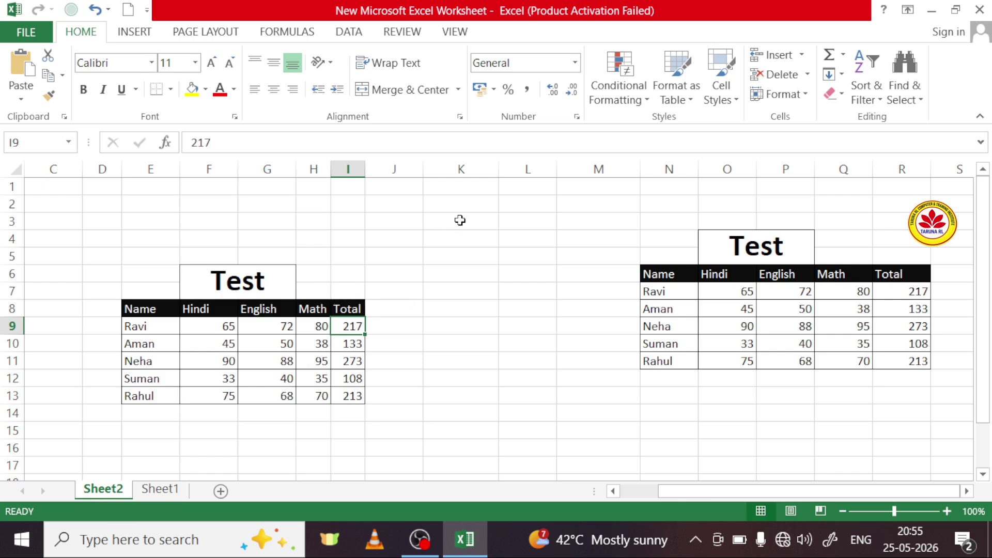
{"action": "left_click", "coordinate": [453, 325]}
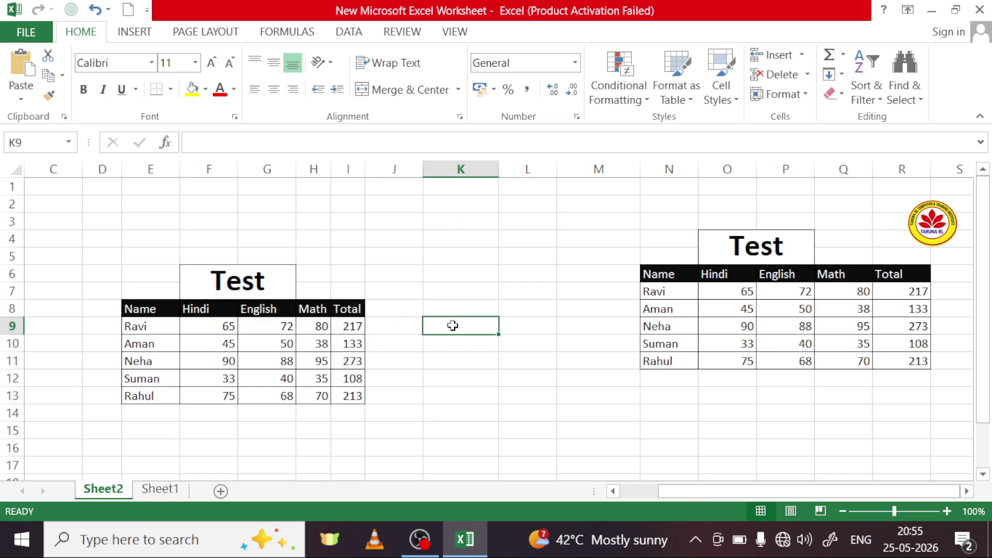
{"action": "left_click", "coordinate": [20, 75]}
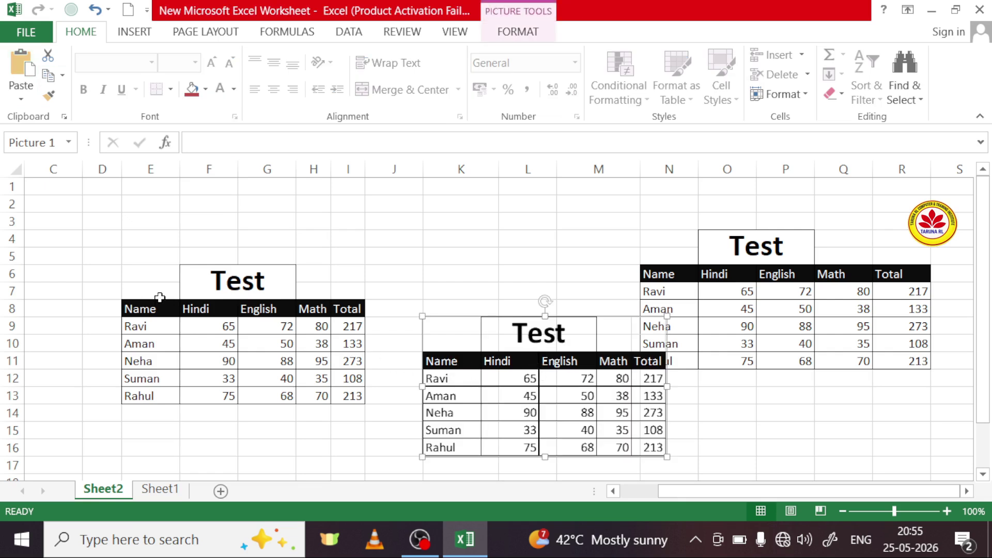
Step: Try dragging the table picture toward the right table, then undo the move
{"action": "left_click", "coordinate": [206, 349]}
{"action": "left_click", "coordinate": [283, 348]}
{"action": "key", "text": "Down"}
{"action": "key", "text": "Left"}
{"action": "left_click", "coordinate": [567, 381]}
{"action": "left_click_drag", "start_coordinate": [566, 381], "coordinate": [559, 293]}
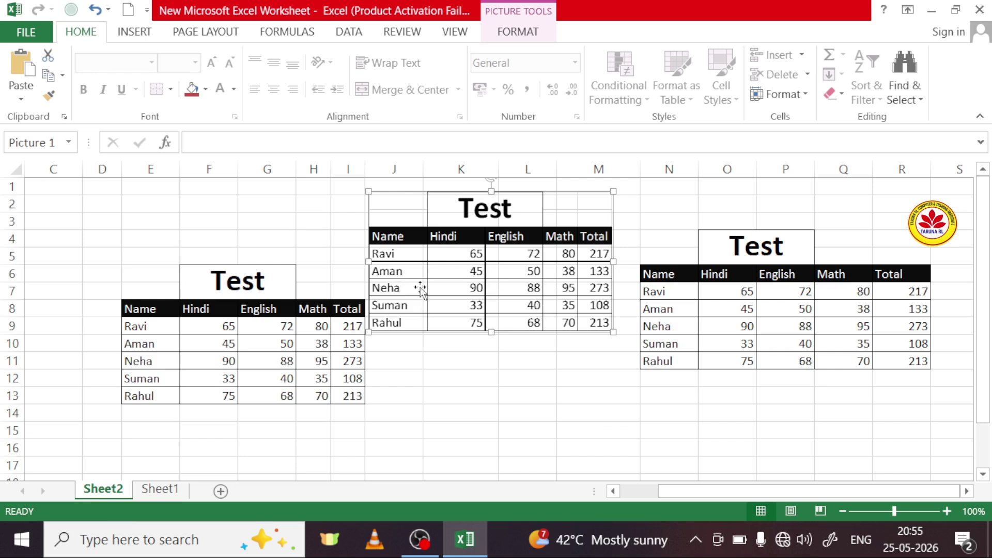
{"action": "left_click_drag", "start_coordinate": [487, 258], "coordinate": [665, 315]}
{"action": "key", "text": "ctrl+z"}
Step: Place the picture between the two tables and enlarge it to span roughly J6:M13
{"action": "left_click", "coordinate": [600, 311]}
{"action": "left_click", "coordinate": [176, 259]}
{"action": "left_click_drag", "start_coordinate": [186, 265], "coordinate": [505, 364]}
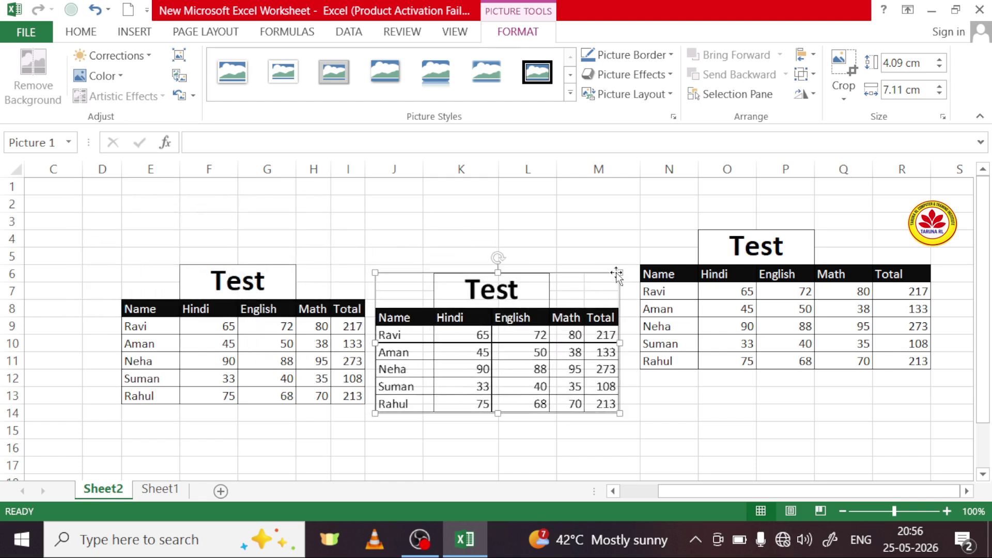
{"action": "mouse_move", "coordinate": [622, 270]}
{"action": "left_mouse_down"}
{"action": "mouse_move", "coordinate": [514, 350]}
{"action": "mouse_move", "coordinate": [675, 234]}
{"action": "mouse_move", "coordinate": [607, 279]}
{"action": "left_mouse_up"}
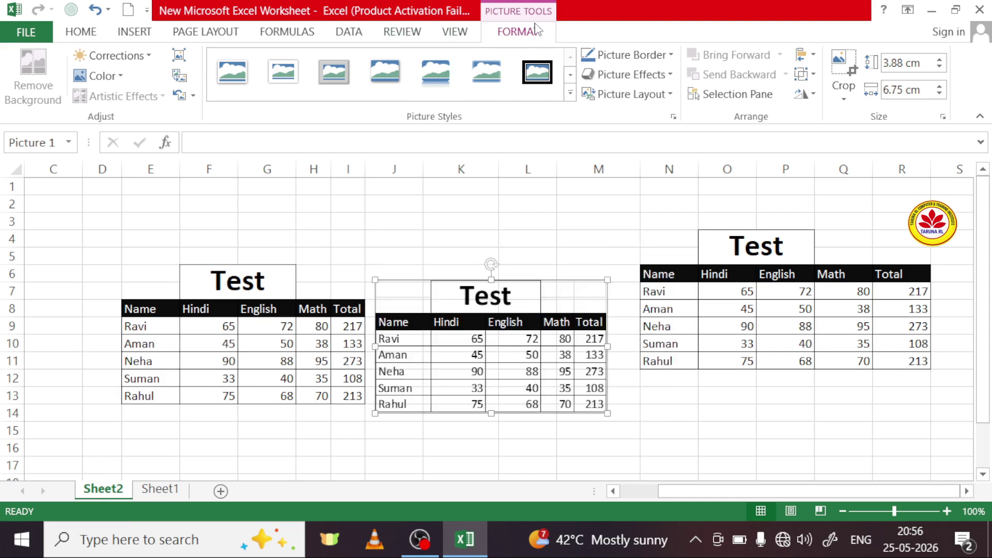
Step: Give the picture the Metal Oval style, then delete it and return to the Home tab
{"action": "left_click", "coordinate": [570, 92]}
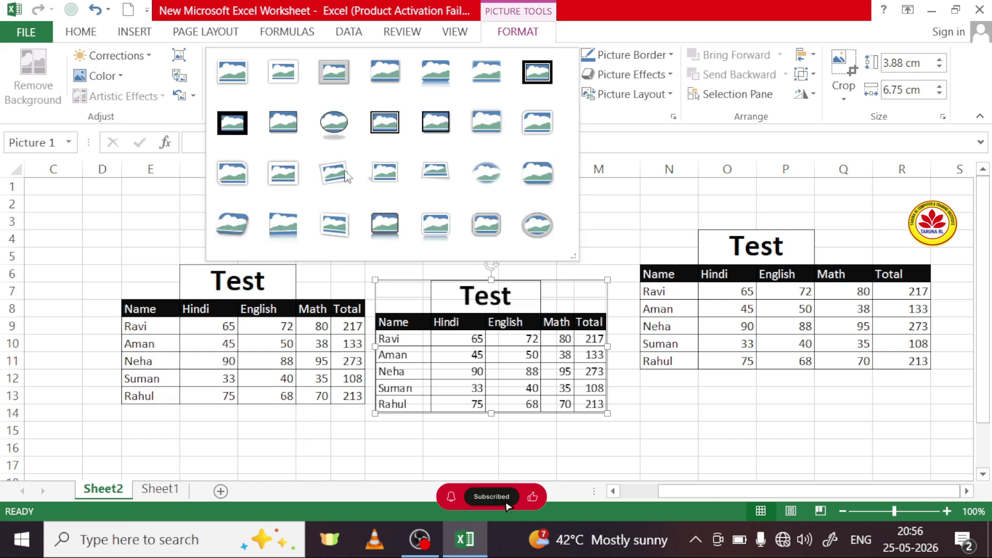
{"action": "left_click", "coordinate": [548, 231]}
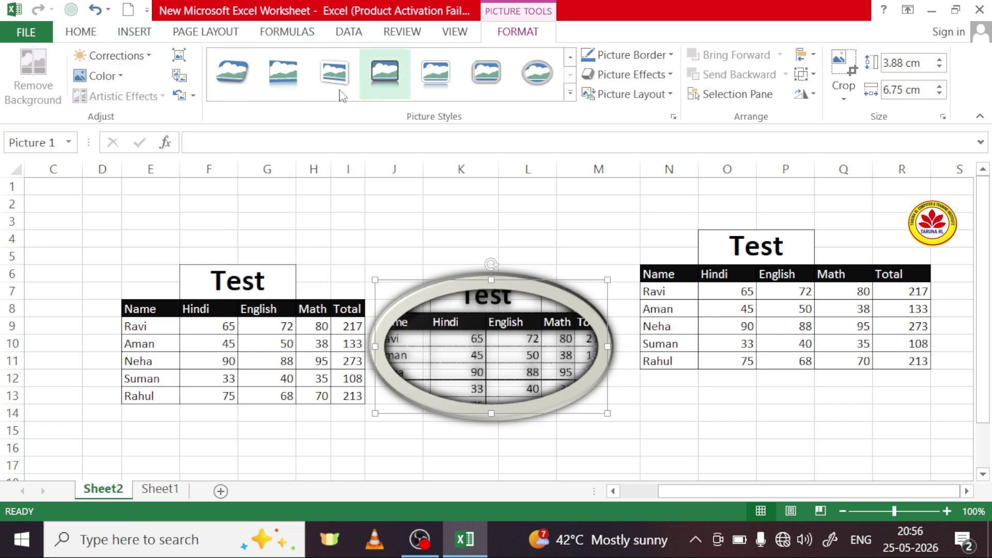
{"action": "left_click", "coordinate": [137, 30]}
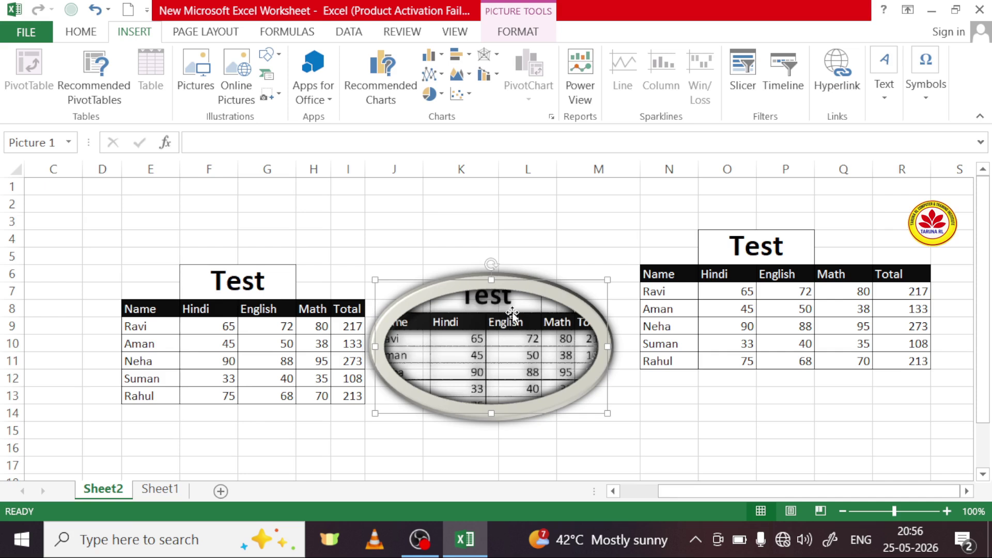
{"action": "key", "text": "Delete"}
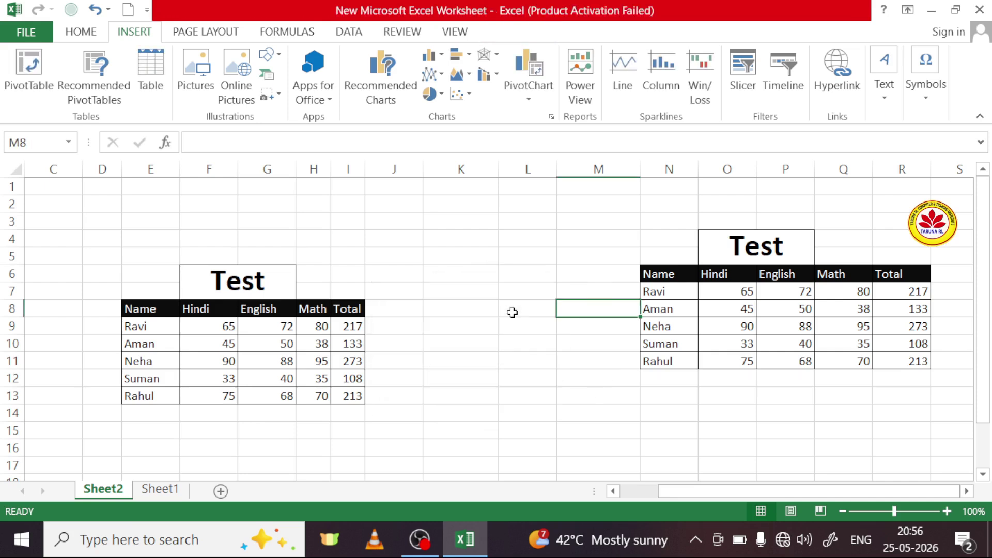
{"action": "left_click", "coordinate": [82, 32]}
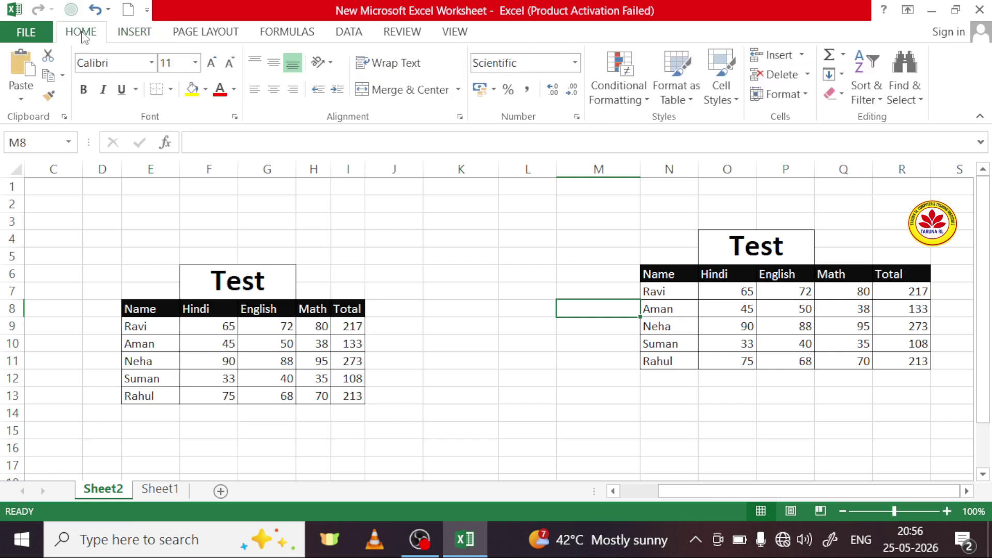
{"action": "left_click", "coordinate": [62, 76]}
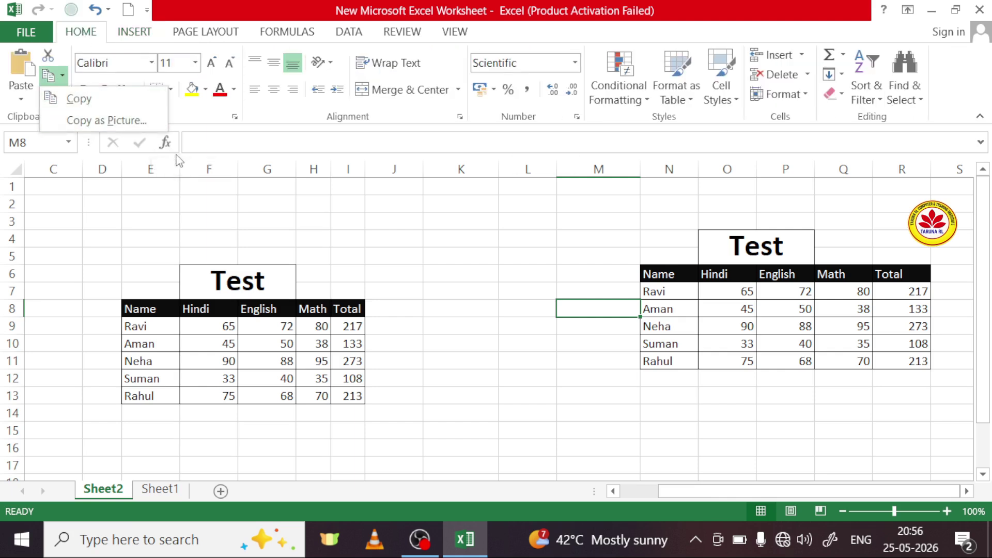
{"action": "left_click", "coordinate": [212, 221]}
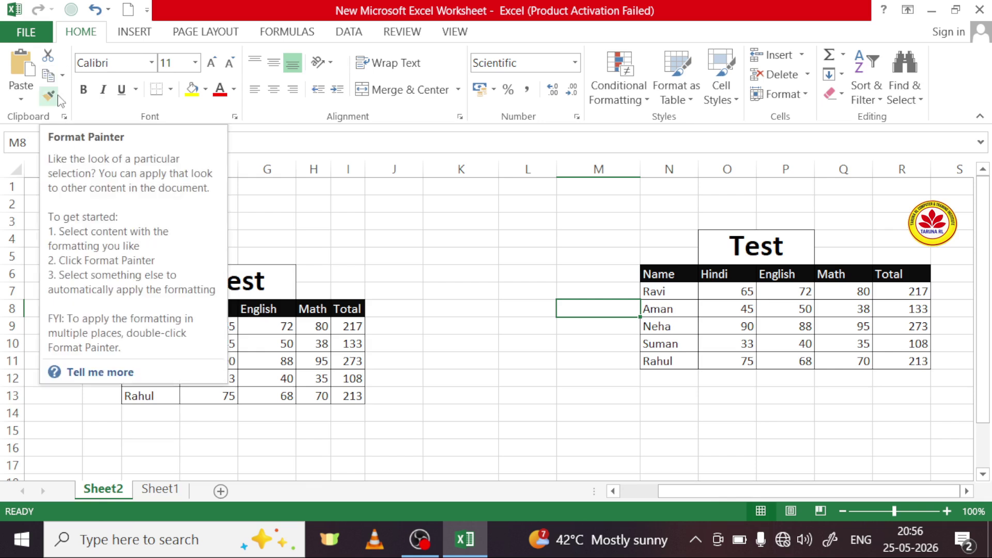
Step: Fill the F6 title red, names E9:E13 dark red and marks F9:I13 gold
{"action": "left_click", "coordinate": [373, 276]}
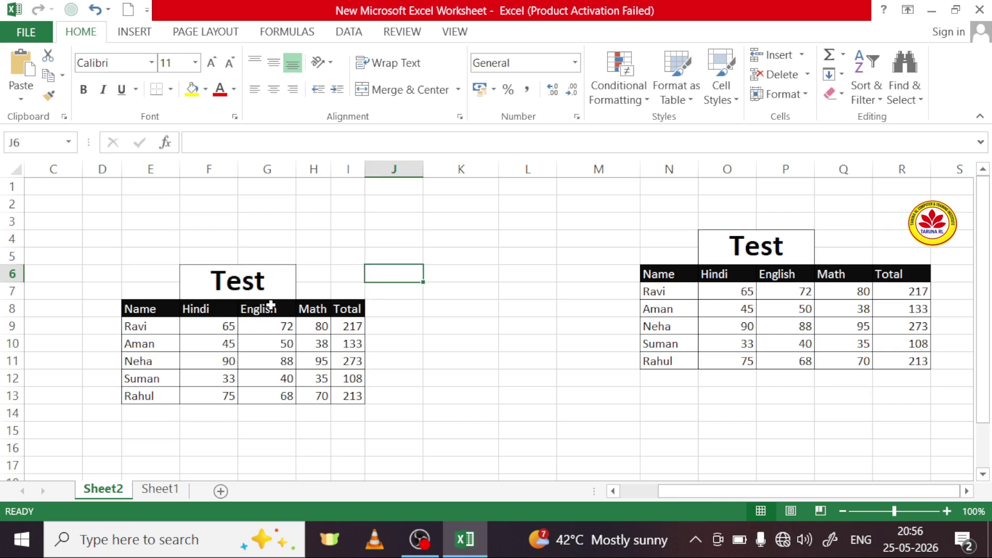
{"action": "left_click", "coordinate": [209, 279]}
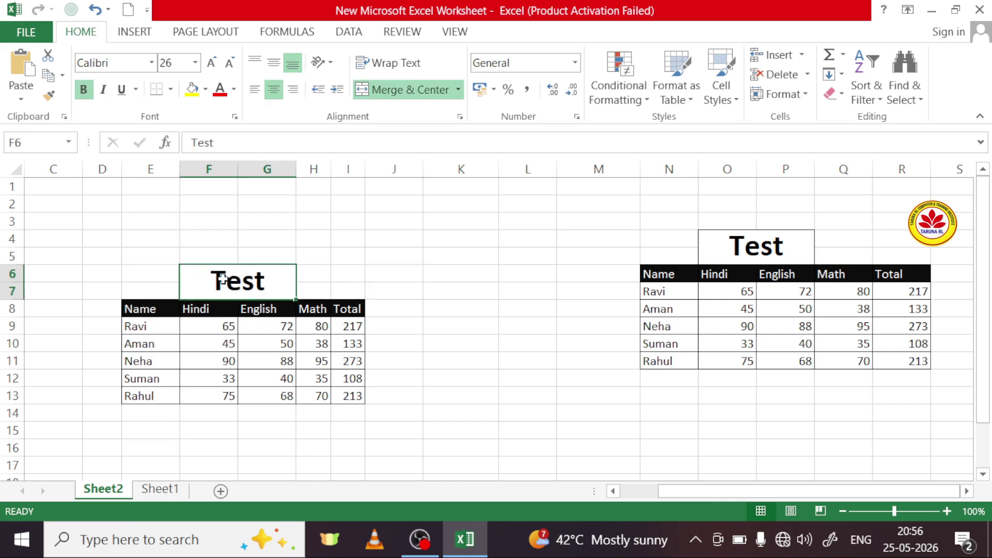
{"action": "left_click", "coordinate": [205, 89]}
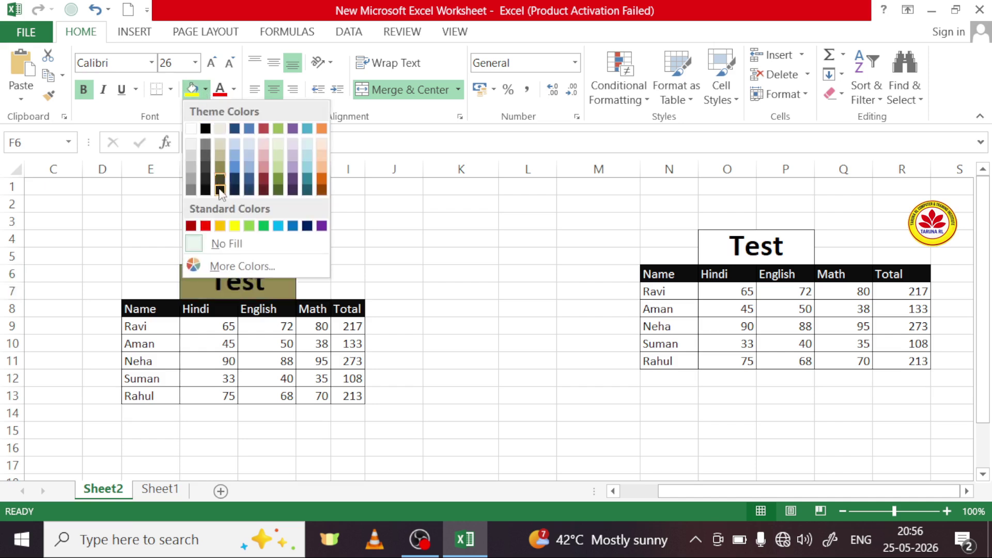
{"action": "left_click", "coordinate": [200, 229]}
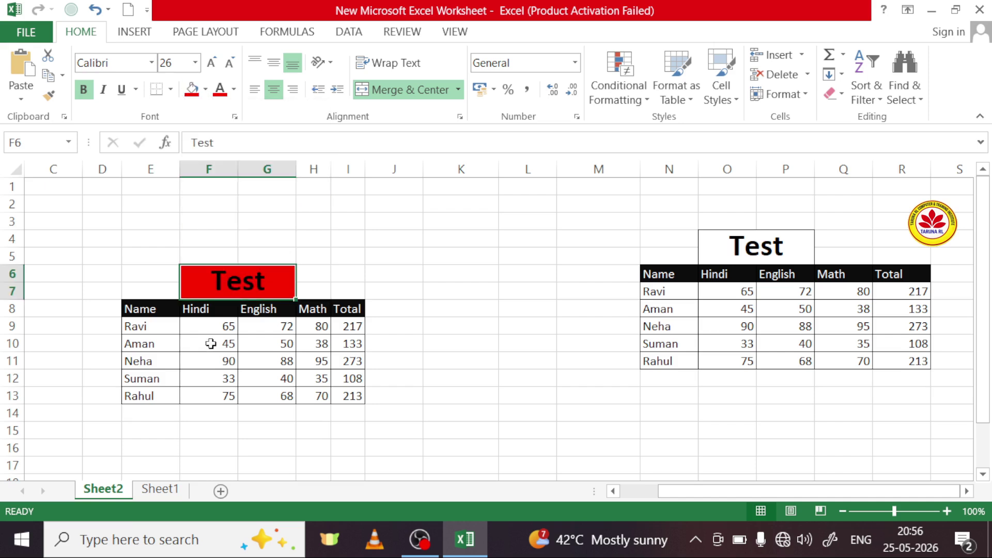
{"action": "left_click", "coordinate": [149, 326]}
{"action": "left_click_drag", "start_coordinate": [153, 323], "coordinate": [158, 397]}
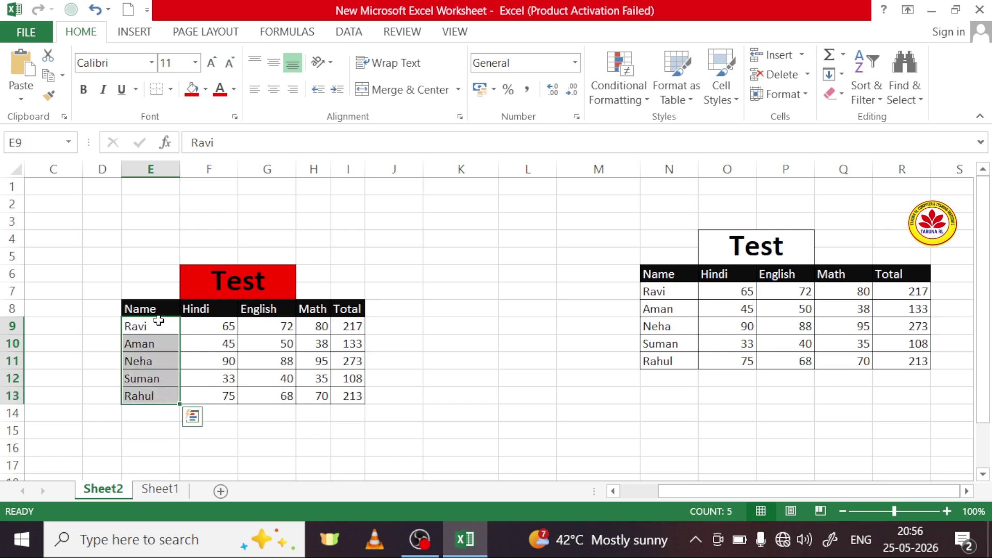
{"action": "left_click", "coordinate": [205, 89]}
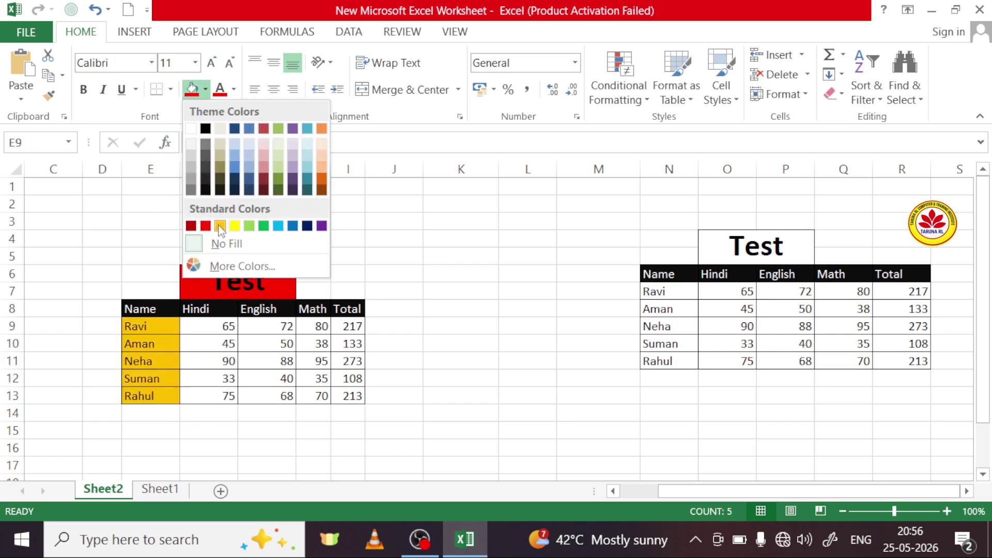
{"action": "left_click", "coordinate": [195, 227]}
{"action": "left_click_drag", "start_coordinate": [211, 330], "coordinate": [347, 404]}
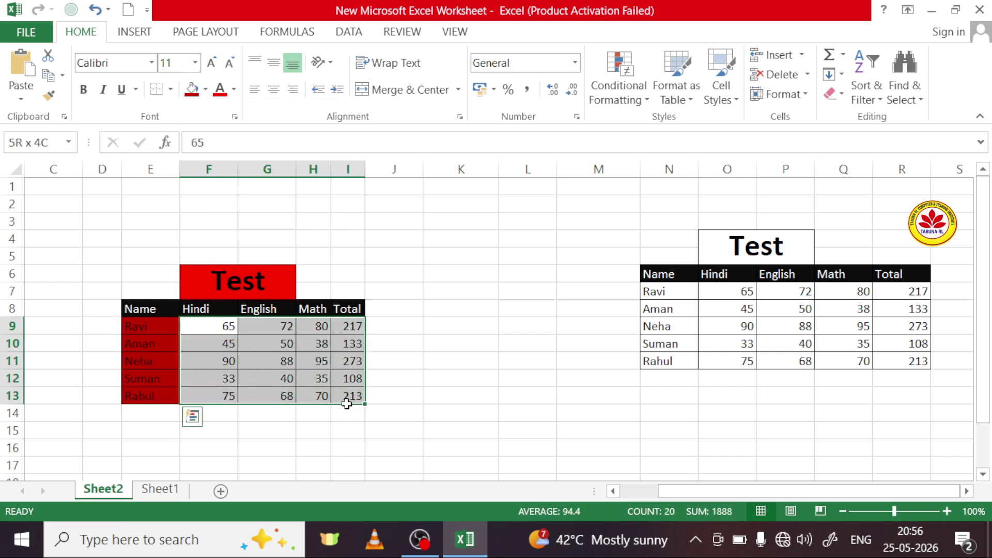
{"action": "left_click", "coordinate": [205, 89]}
{"action": "left_click", "coordinate": [219, 225]}
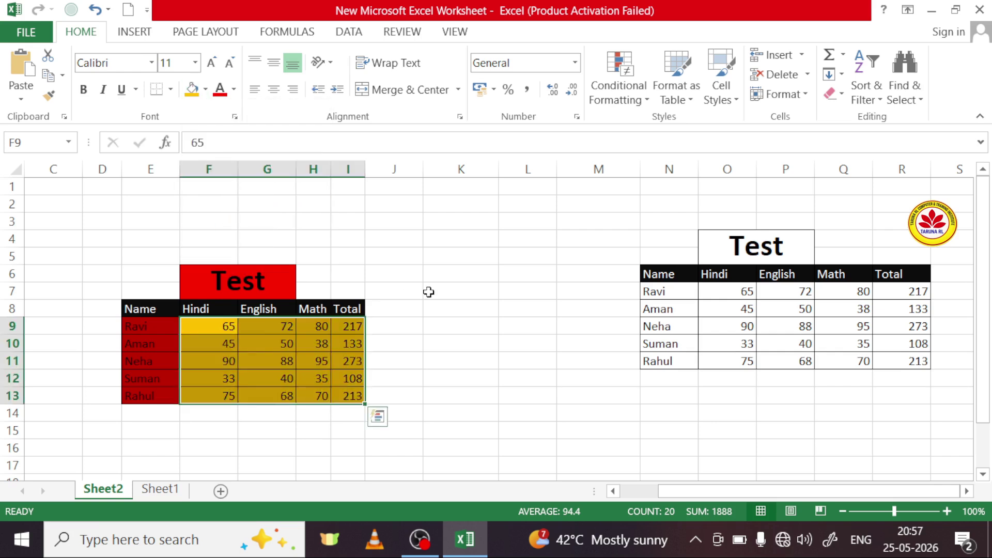
{"action": "left_click", "coordinate": [426, 288]}
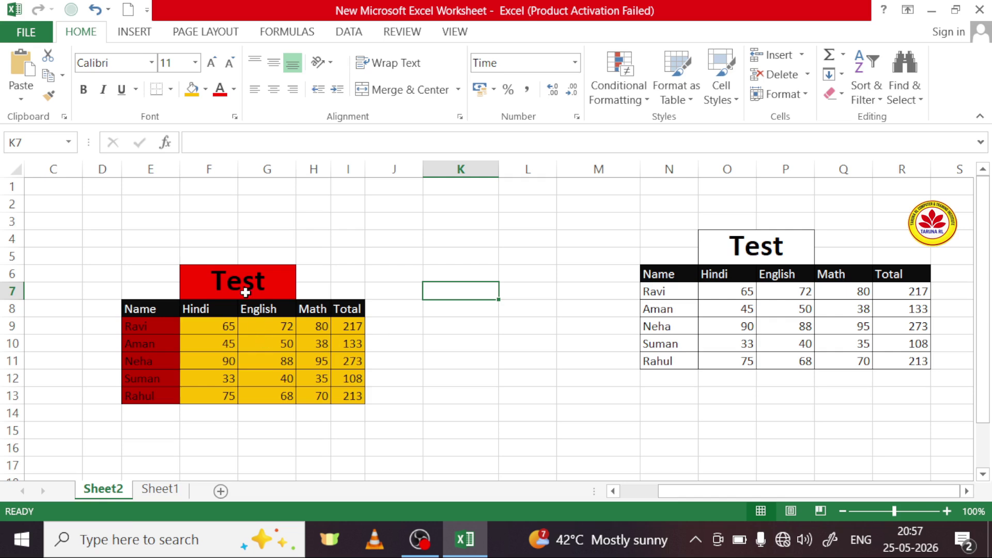
Step: Copy the left table's formatting onto the right table with Format Painter, then select N7:R11
{"action": "left_click_drag", "start_coordinate": [162, 270], "coordinate": [348, 411]}
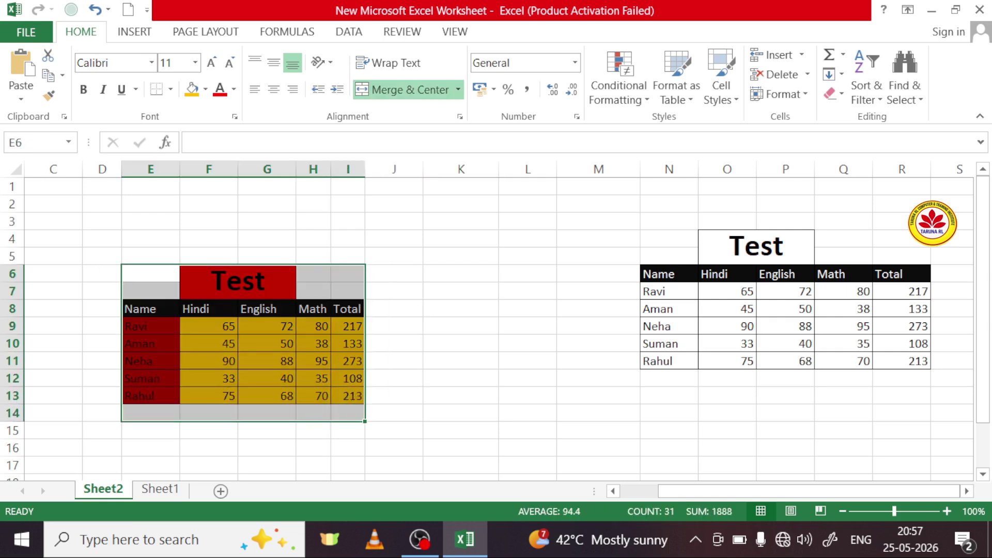
{"action": "left_click", "coordinate": [49, 96]}
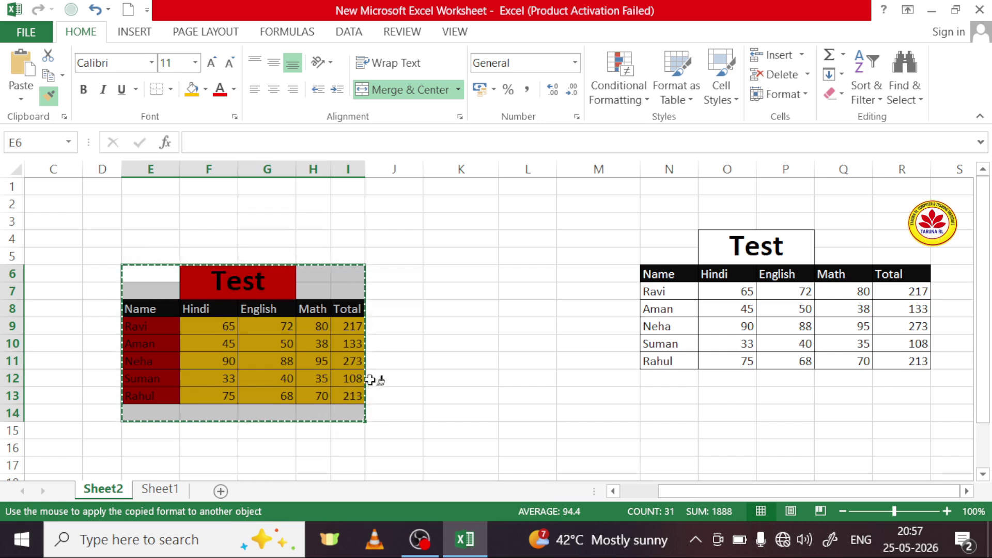
{"action": "mouse_move", "coordinate": [666, 239]}
{"action": "left_mouse_down"}
{"action": "mouse_move", "coordinate": [842, 239]}
{"action": "mouse_move", "coordinate": [899, 295]}
{"action": "mouse_move", "coordinate": [913, 357]}
{"action": "left_mouse_up"}
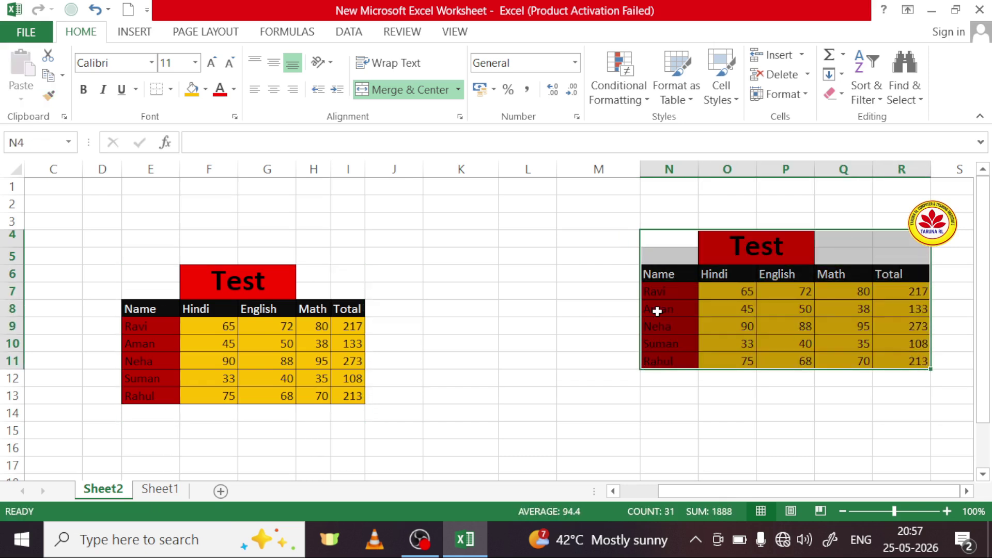
{"action": "left_click", "coordinate": [532, 290]}
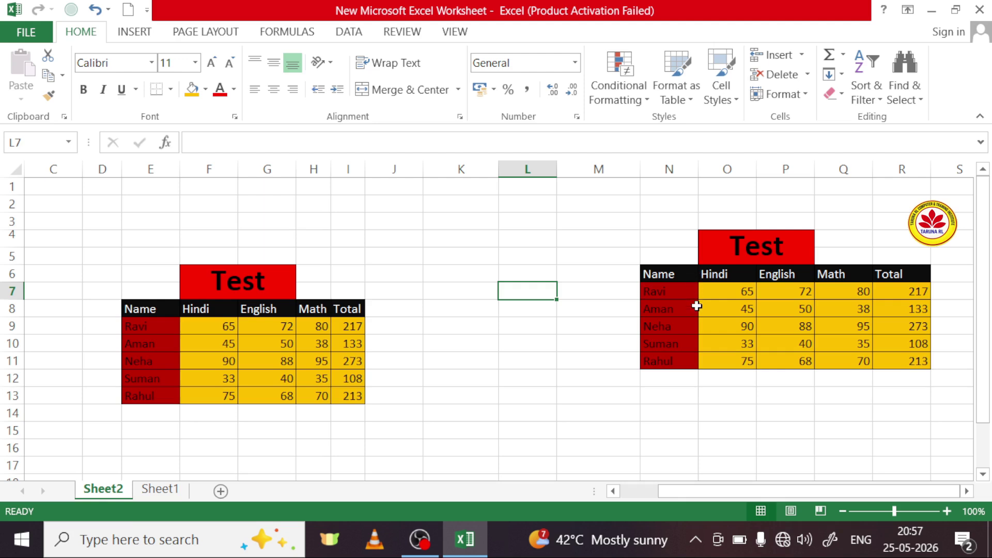
{"action": "left_click_drag", "start_coordinate": [685, 293], "coordinate": [905, 364]}
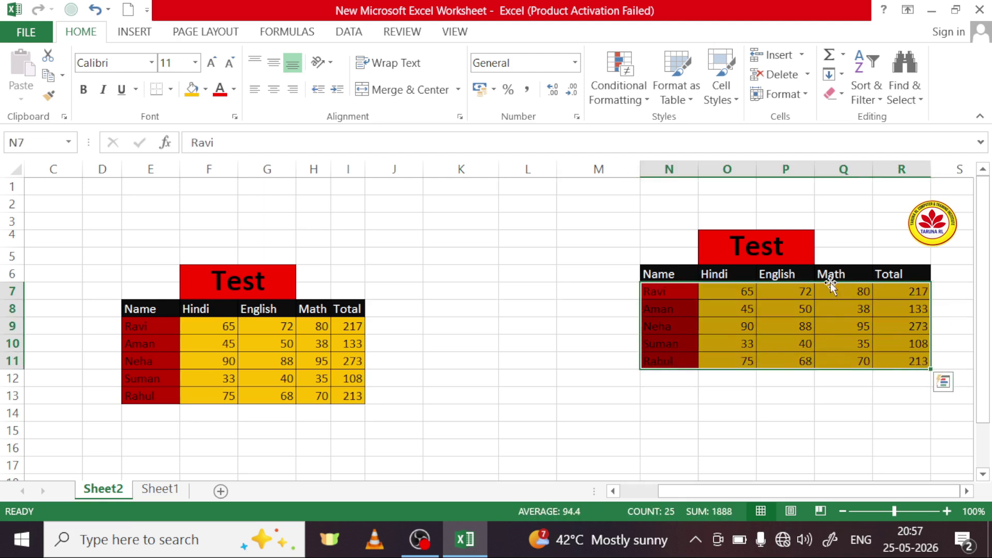
Step: Clear the formats from N7:R11 and from the red Test title O4
{"action": "left_click", "coordinate": [844, 95]}
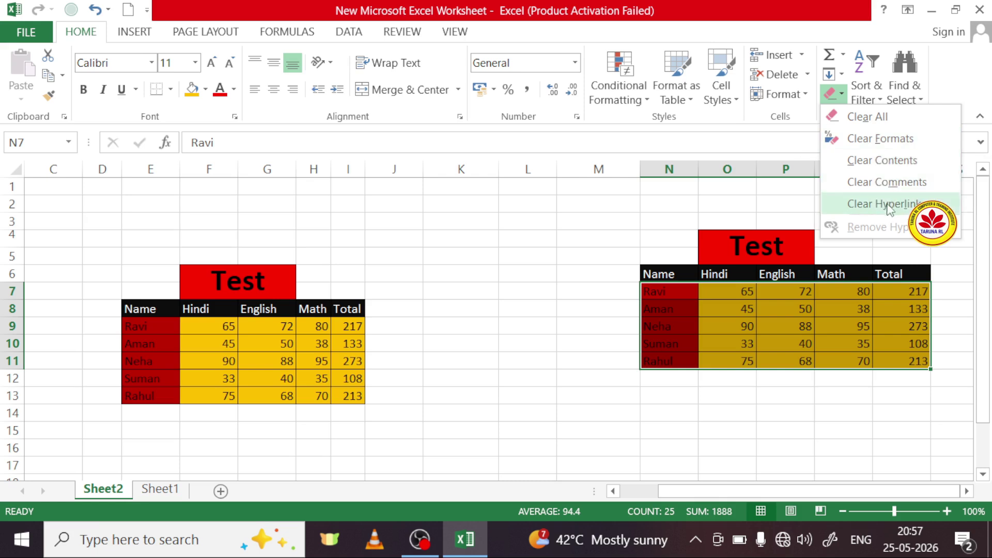
{"action": "left_click", "coordinate": [877, 139]}
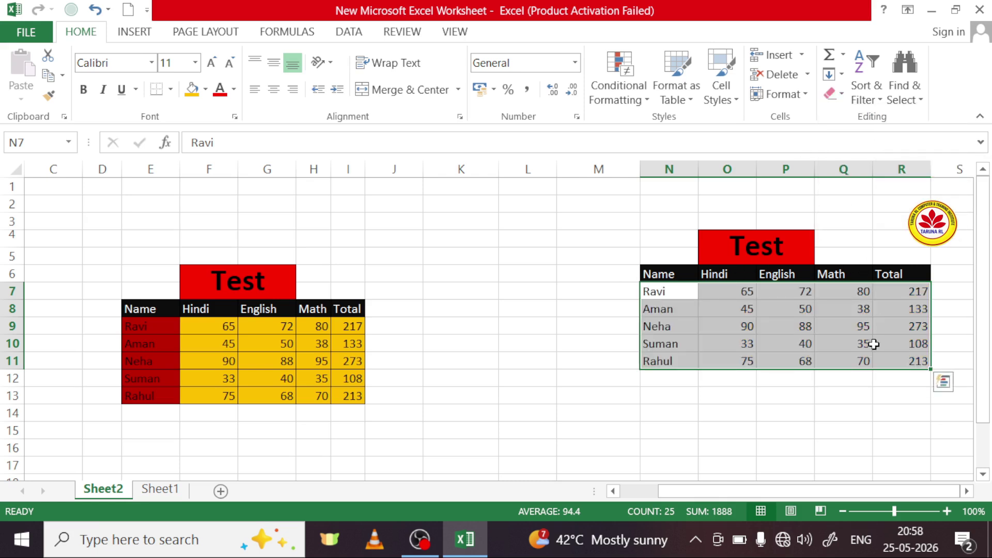
{"action": "left_click", "coordinate": [475, 326]}
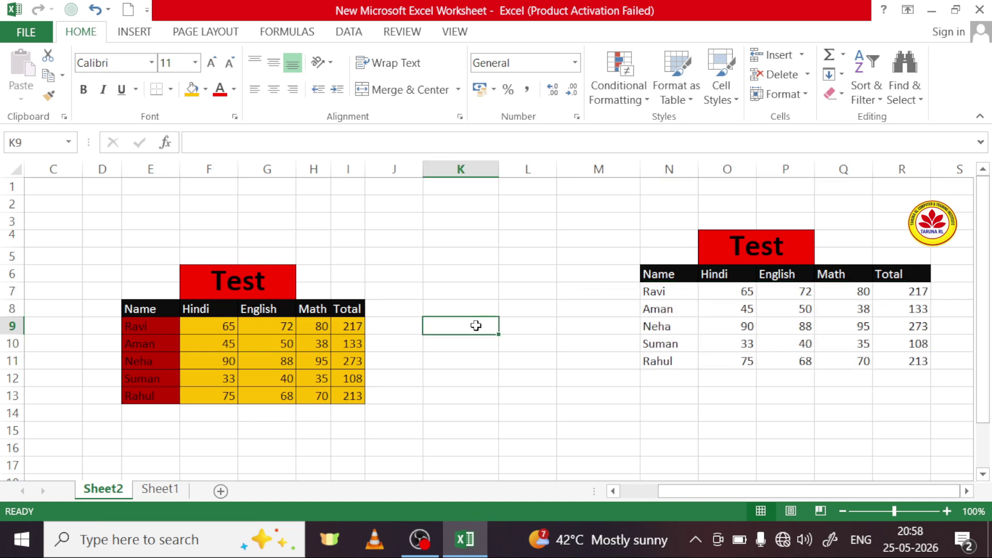
{"action": "left_click", "coordinate": [781, 244]}
{"action": "left_click", "coordinate": [830, 94]}
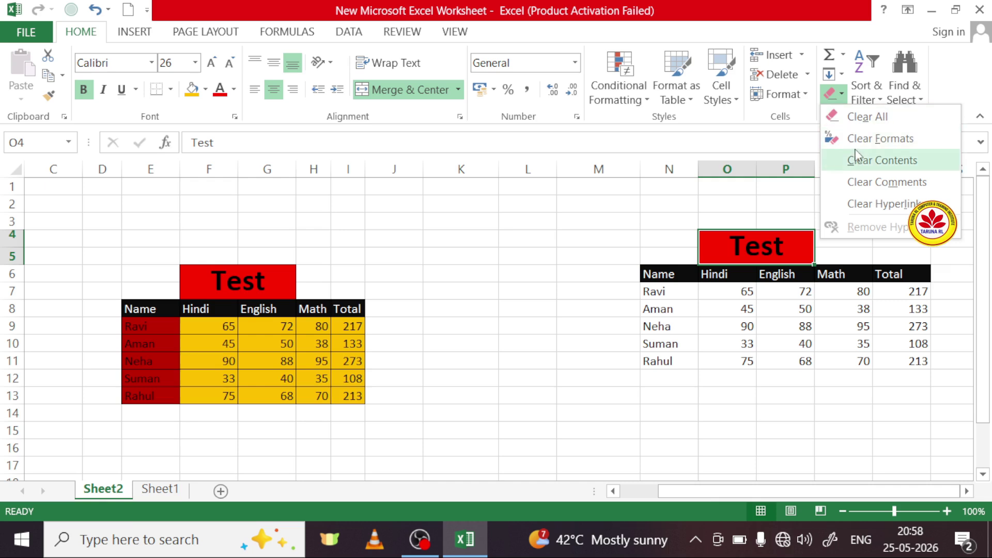
{"action": "left_click", "coordinate": [878, 139]}
{"action": "left_click", "coordinate": [625, 252]}
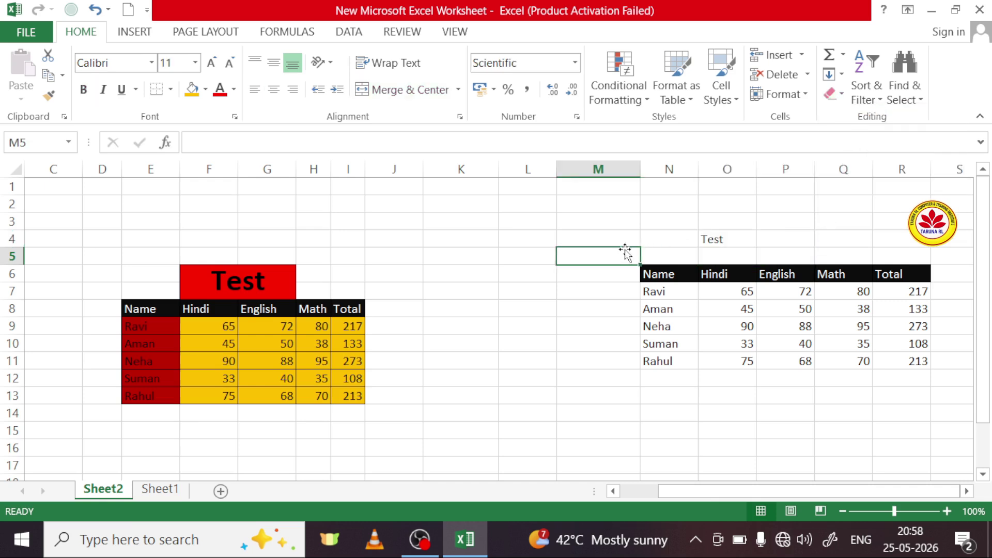
Step: Merge and center the Test title across O4:P5
{"action": "left_click", "coordinate": [735, 239]}
{"action": "left_click_drag", "start_coordinate": [735, 240], "coordinate": [804, 257]}
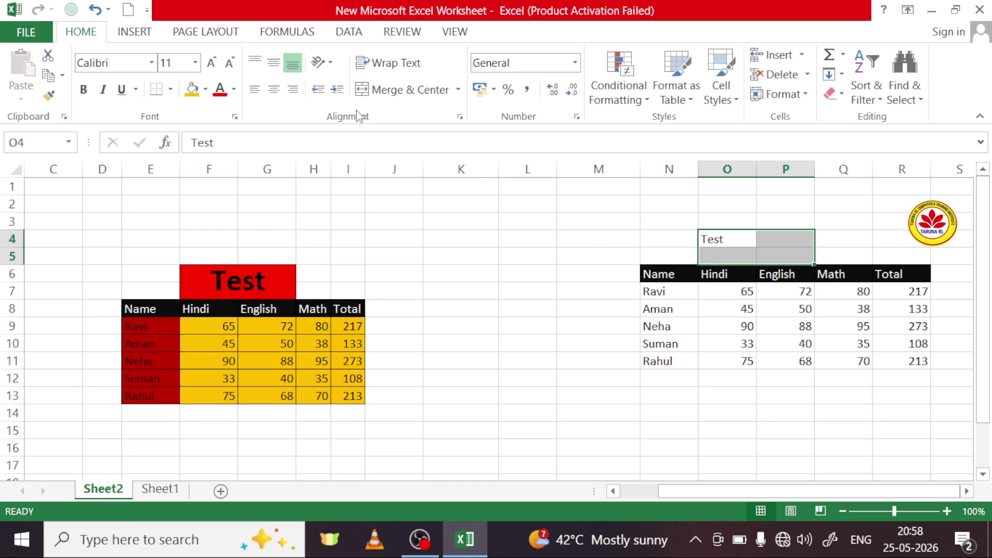
{"action": "left_click", "coordinate": [395, 88]}
{"action": "left_click", "coordinate": [445, 233]}
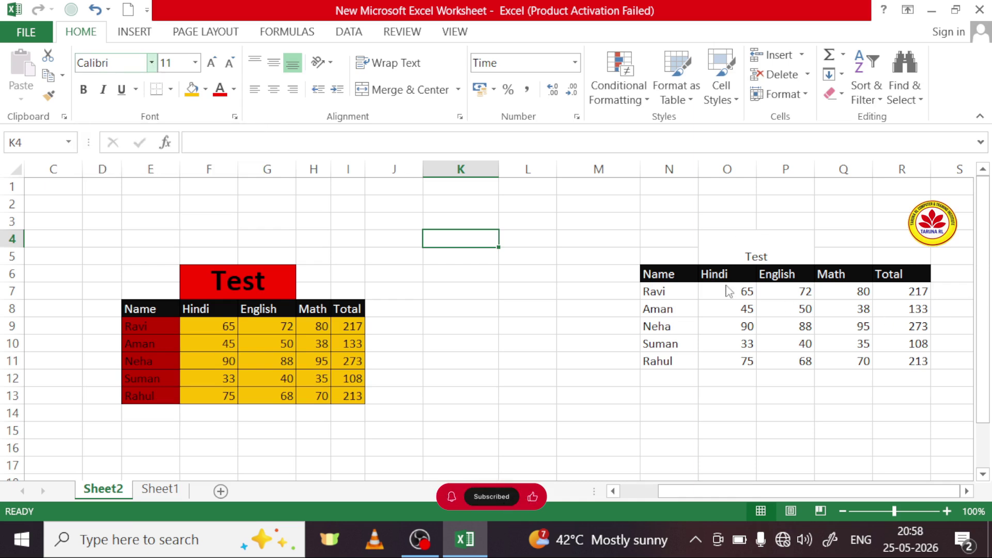
{"action": "left_click_drag", "start_coordinate": [671, 254], "coordinate": [901, 358]}
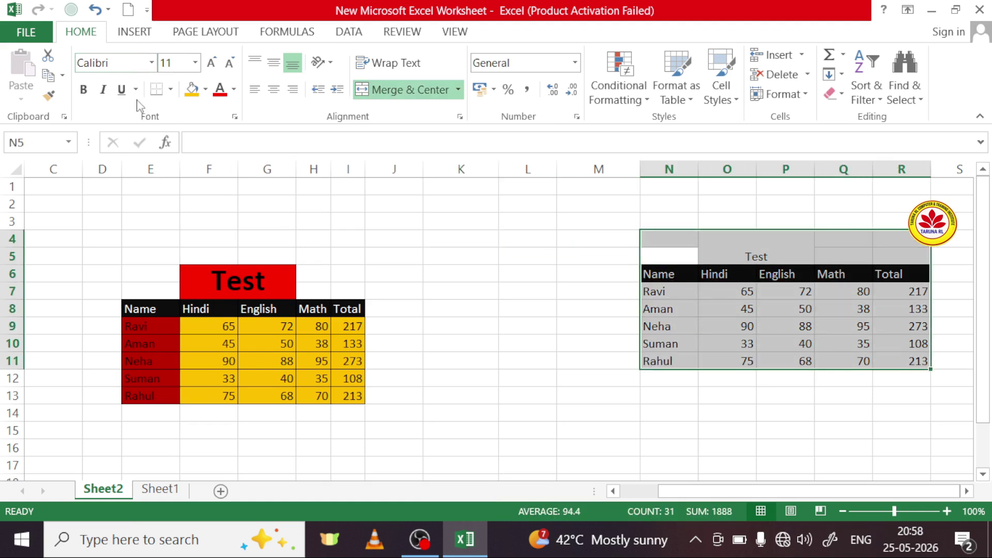
{"action": "left_click", "coordinate": [152, 63]}
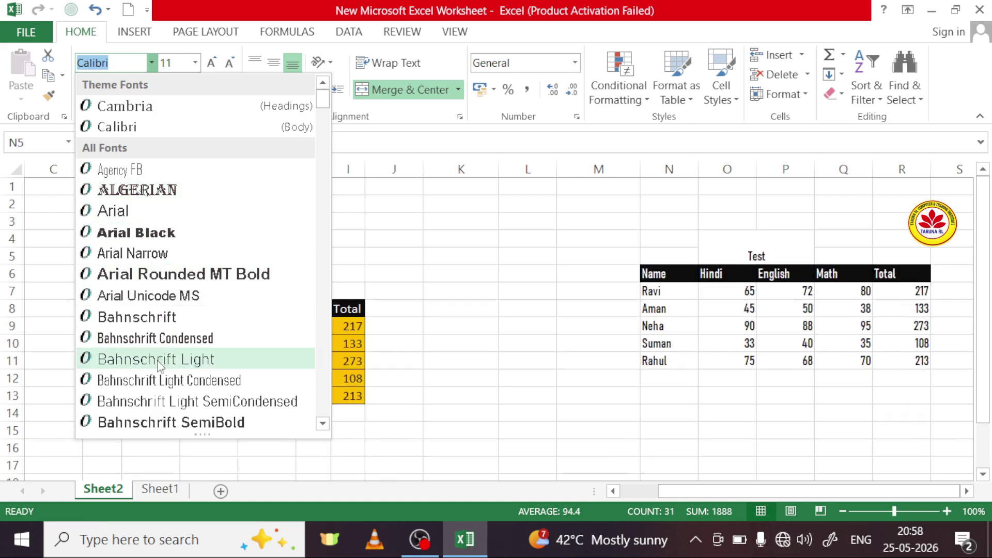
{"action": "scroll", "coordinate": [158, 356], "scroll_direction": "down", "scroll_amount": 3}
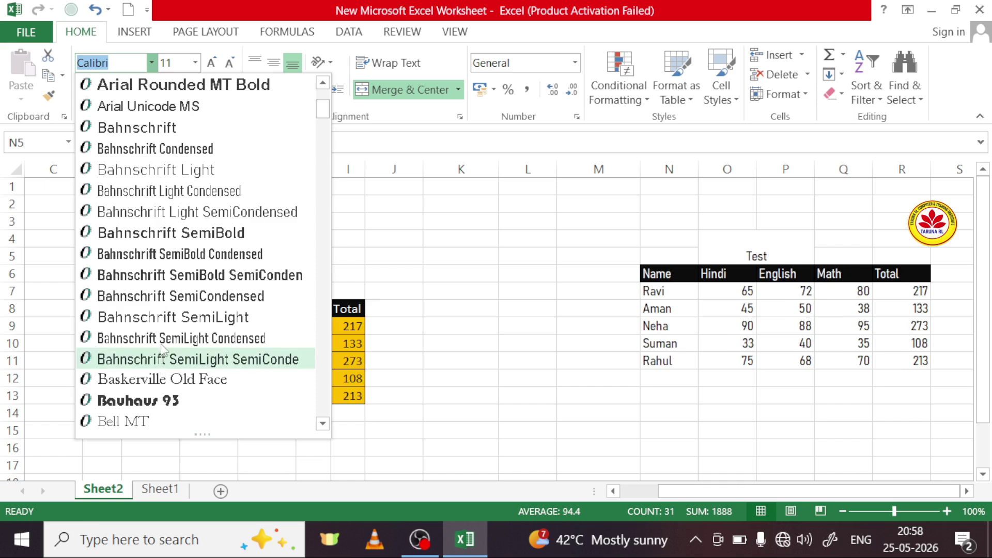
{"action": "scroll", "coordinate": [168, 354], "scroll_direction": "down", "scroll_amount": 1}
{"action": "scroll", "coordinate": [168, 355], "scroll_direction": "down", "scroll_amount": 3}
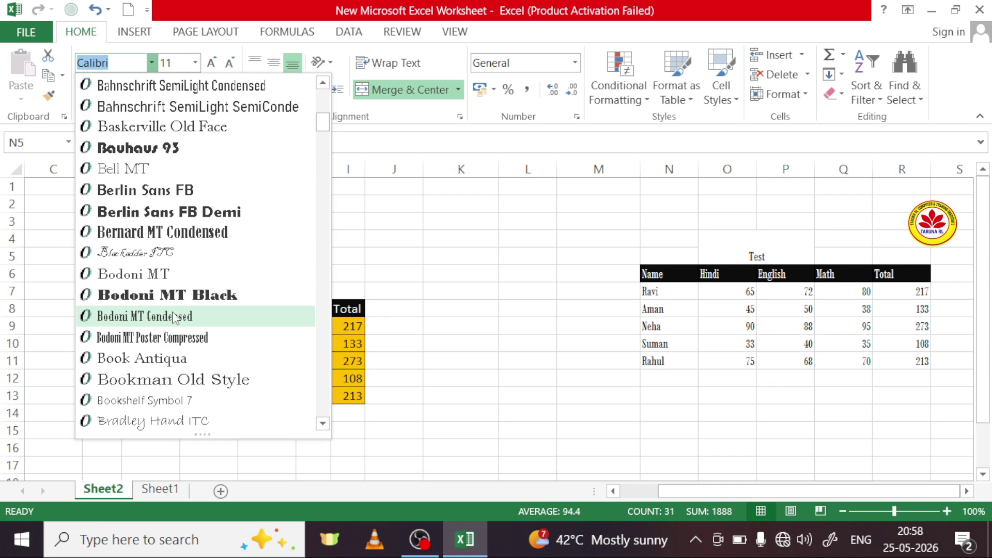
{"action": "scroll", "coordinate": [178, 336], "scroll_direction": "down", "scroll_amount": 3}
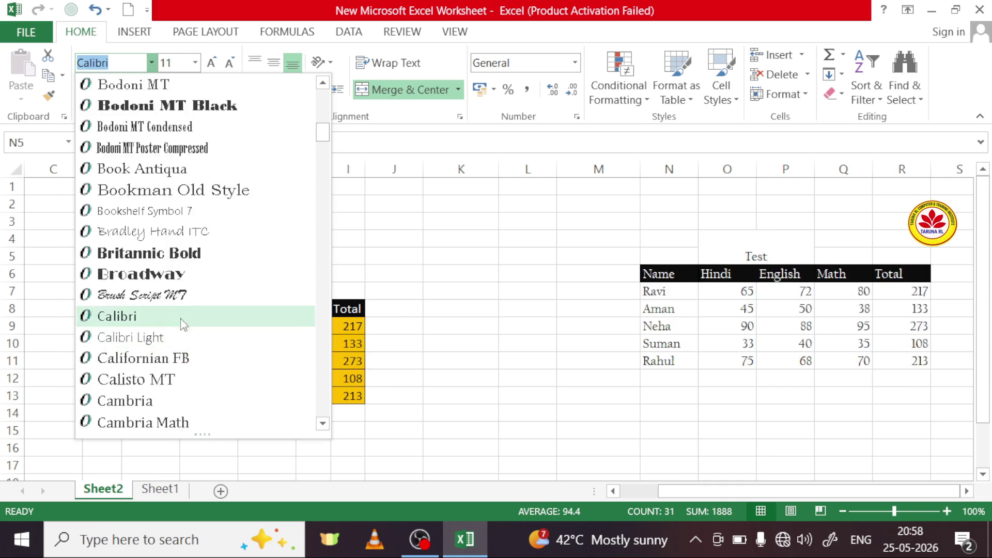
{"action": "left_click", "coordinate": [312, 257]}
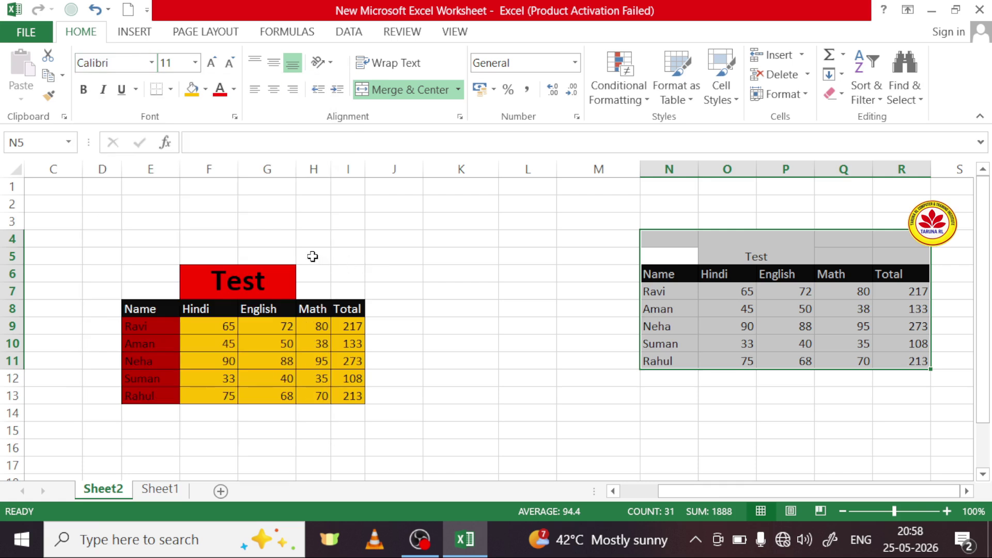
Step: Grow and then shrink the Test table's font size until it reads 12
{"action": "left_click", "coordinate": [195, 63]}
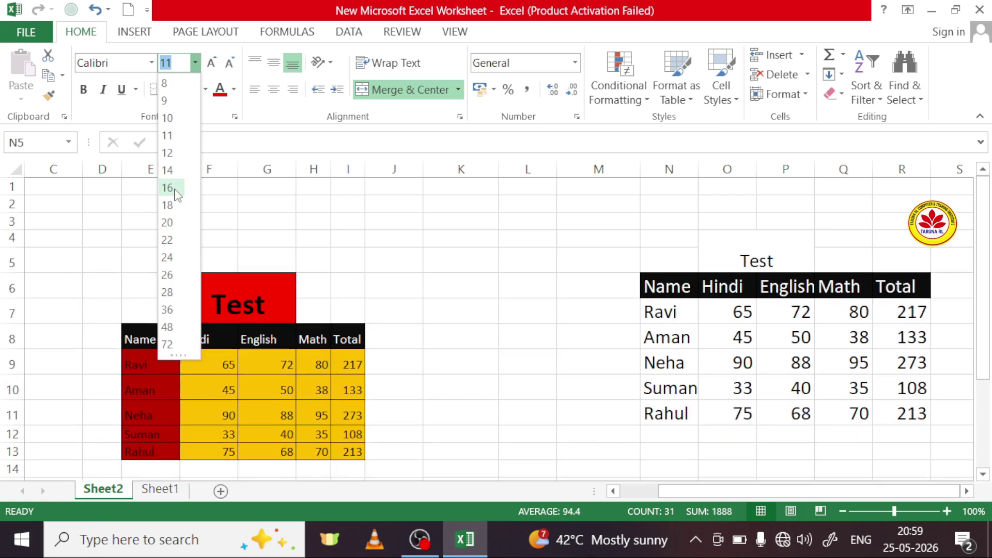
{"action": "left_click", "coordinate": [215, 61]}
{"action": "left_click", "coordinate": [215, 61]}
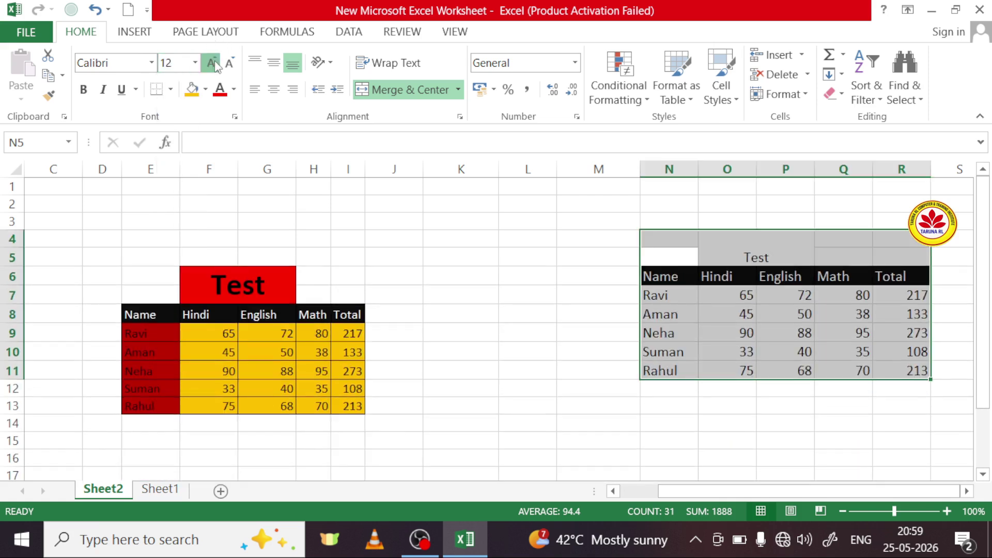
{"action": "left_click", "coordinate": [214, 61]}
{"action": "left_click", "coordinate": [214, 61]}
{"action": "left_click", "coordinate": [215, 61]}
{"action": "left_click", "coordinate": [213, 63]}
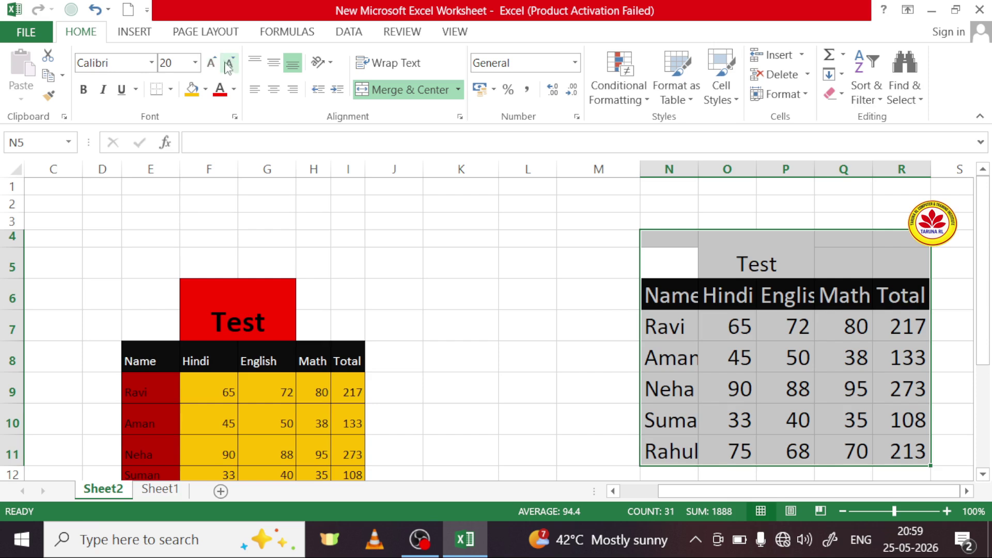
{"action": "left_click", "coordinate": [230, 63]}
{"action": "left_click", "coordinate": [229, 63]}
{"action": "left_click", "coordinate": [229, 63]}
{"action": "left_click", "coordinate": [230, 63]}
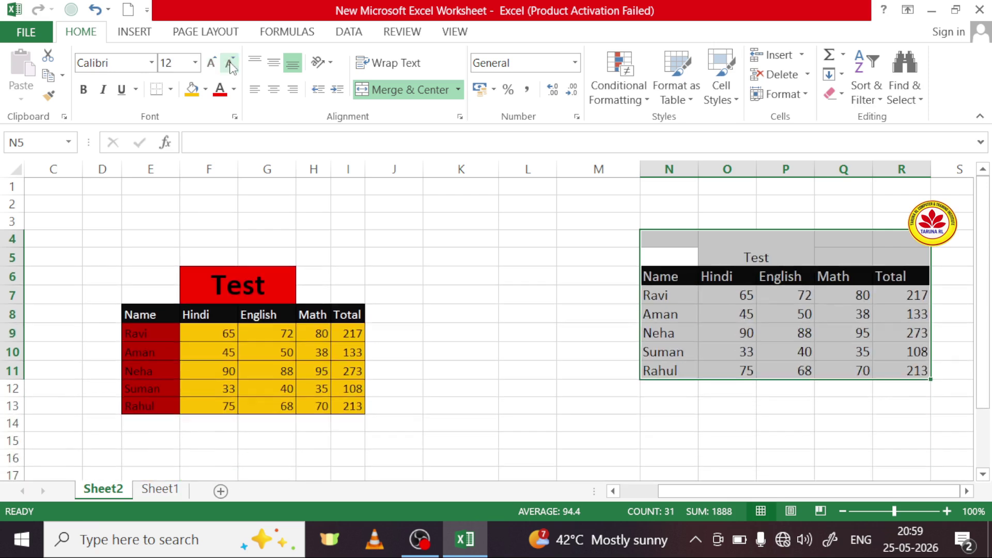
Step: Try bold, italic, underline and double underline on the table, then remove them all
{"action": "left_click", "coordinate": [84, 90]}
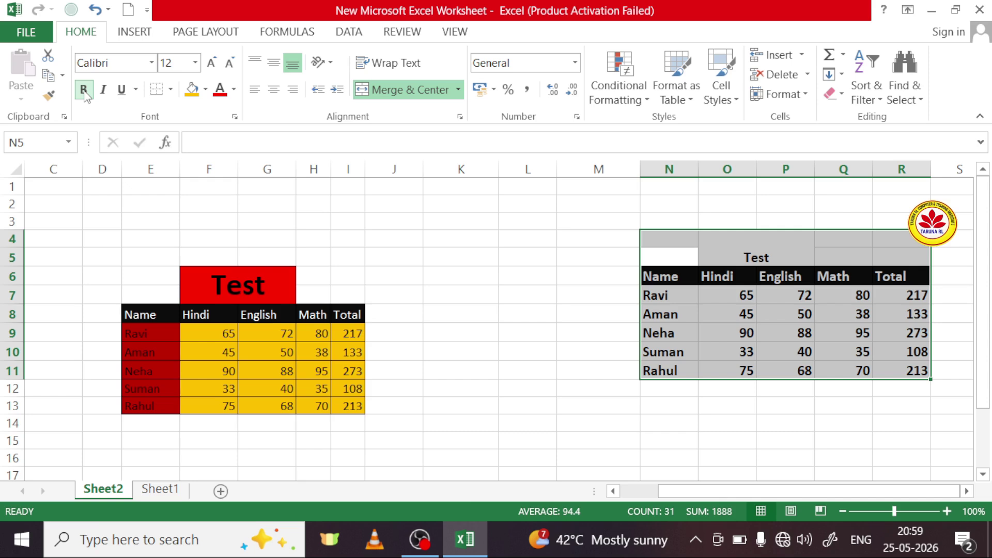
{"action": "left_click", "coordinate": [84, 91]}
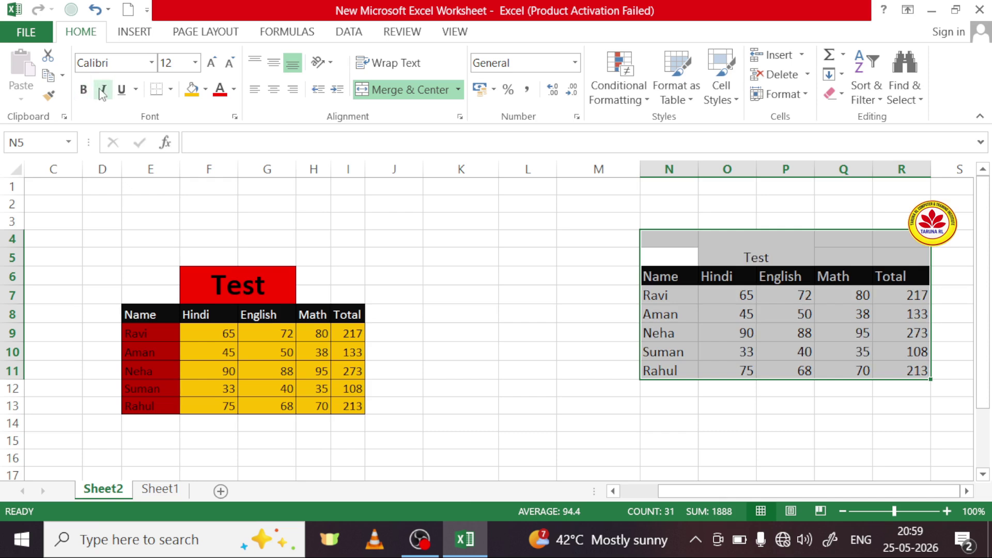
{"action": "left_click", "coordinate": [104, 91]}
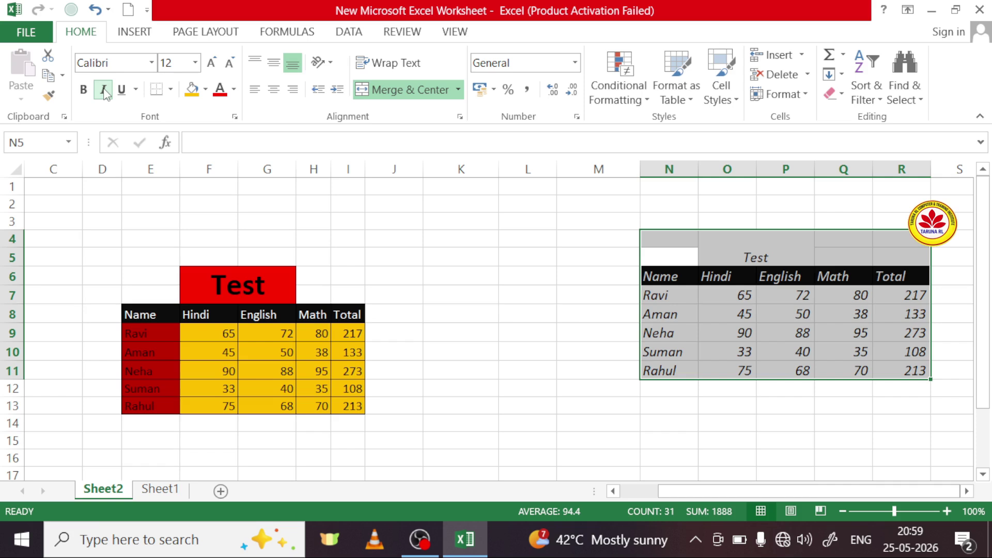
{"action": "left_click", "coordinate": [104, 91]}
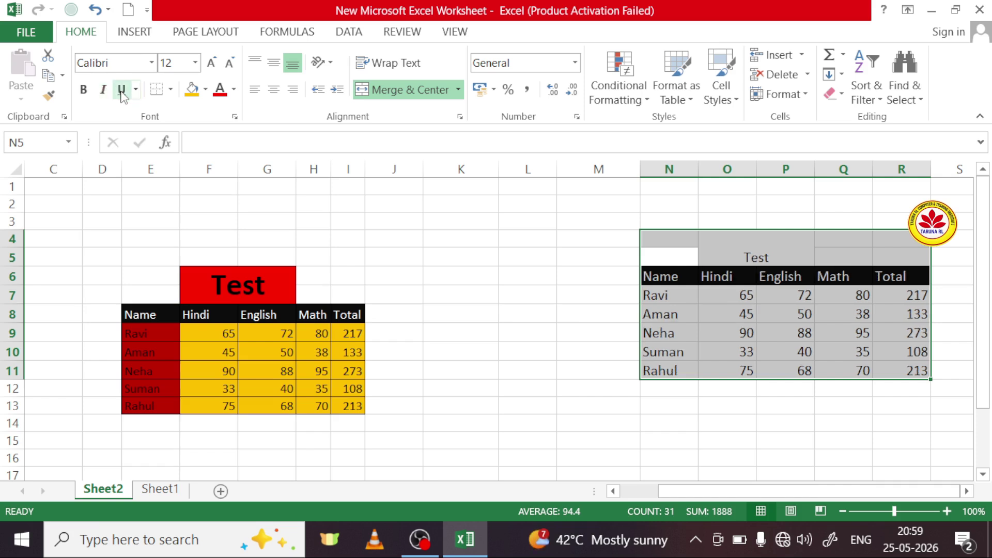
{"action": "left_click", "coordinate": [122, 92]}
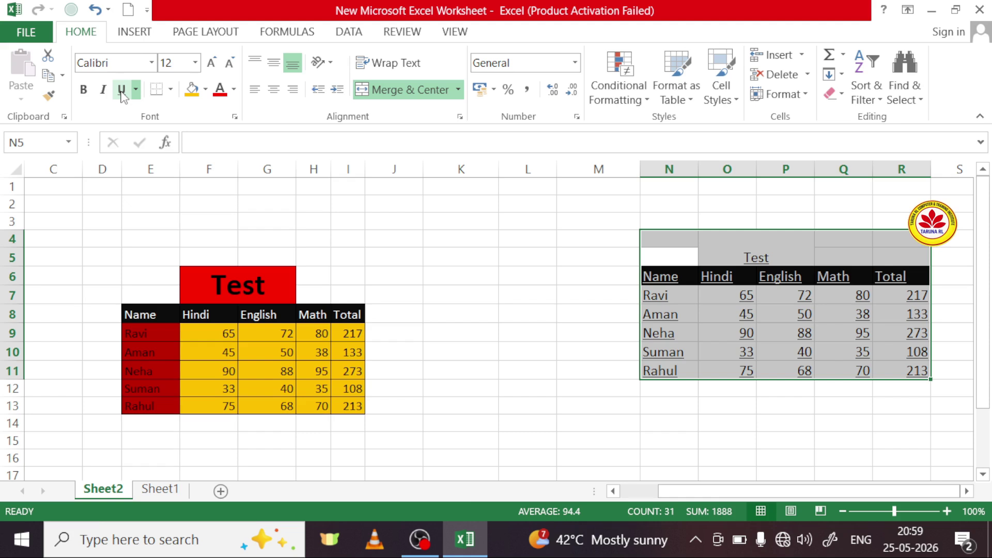
{"action": "left_click", "coordinate": [136, 90]}
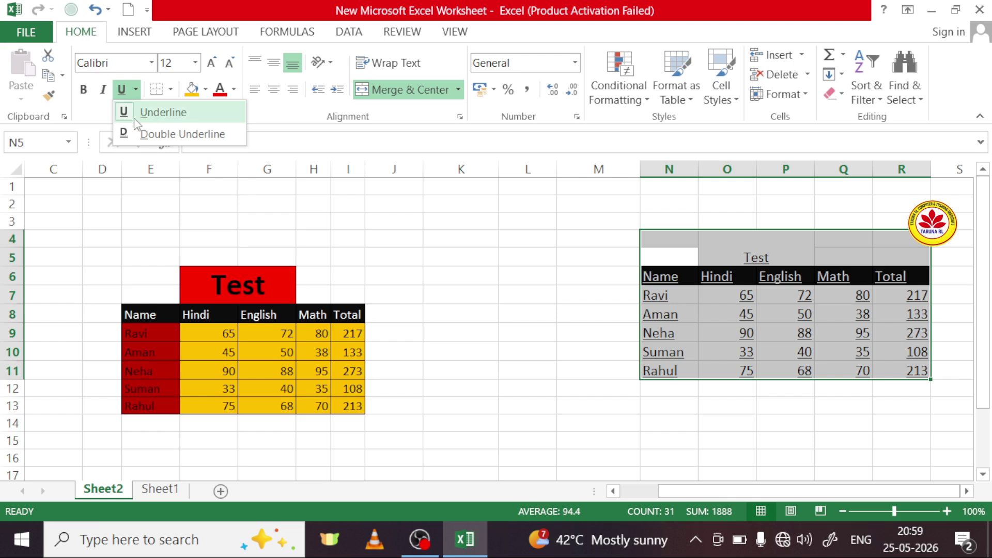
{"action": "left_click", "coordinate": [160, 135]}
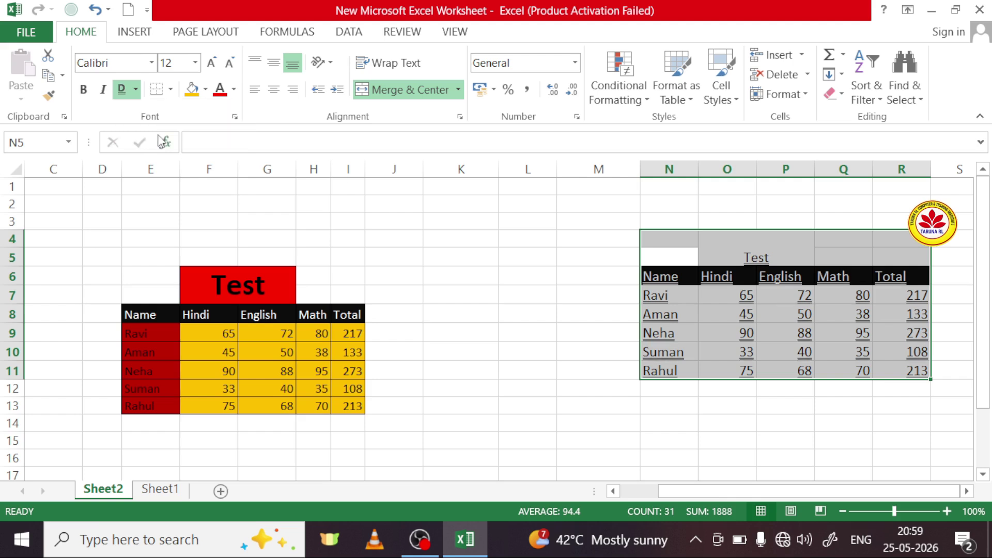
{"action": "left_click", "coordinate": [123, 94]}
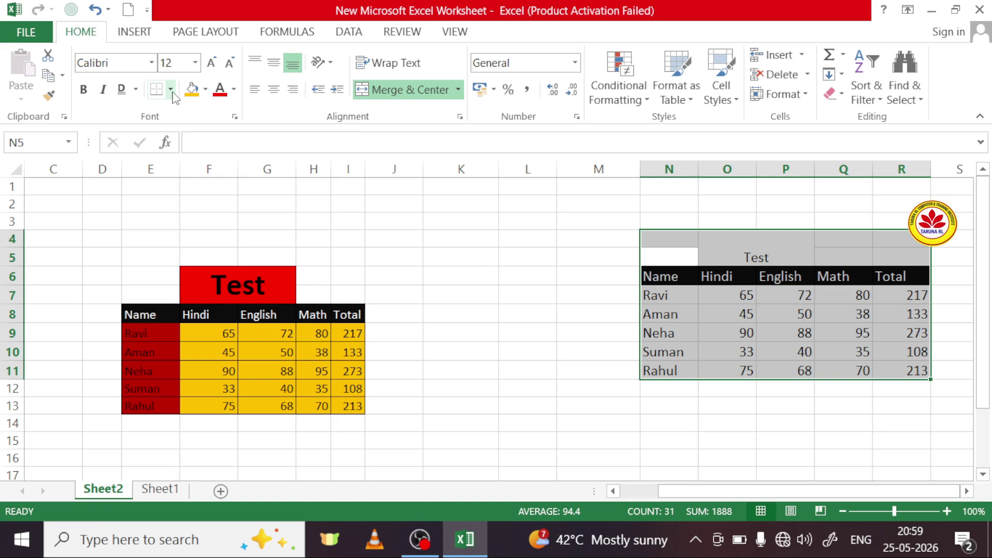
{"action": "left_click", "coordinate": [525, 282]}
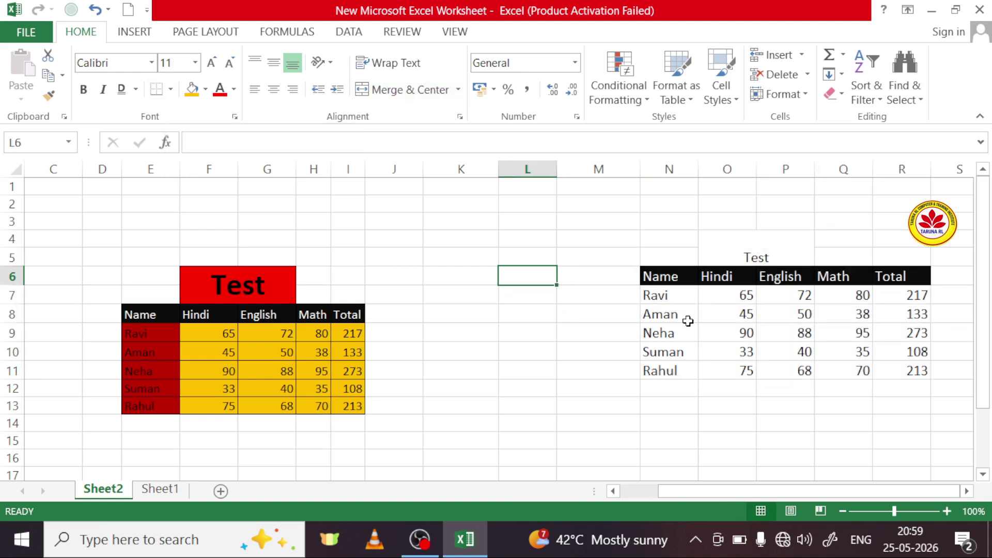
Step: Try a bottom border and then all borders on the marks table N4:R11
{"action": "left_click_drag", "start_coordinate": [683, 254], "coordinate": [882, 370]}
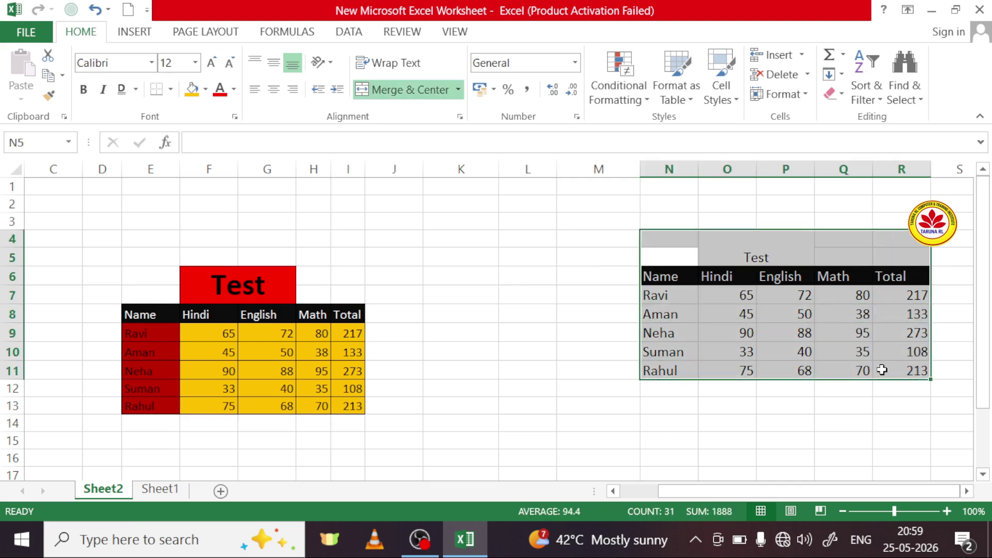
{"action": "left_click", "coordinate": [171, 90]}
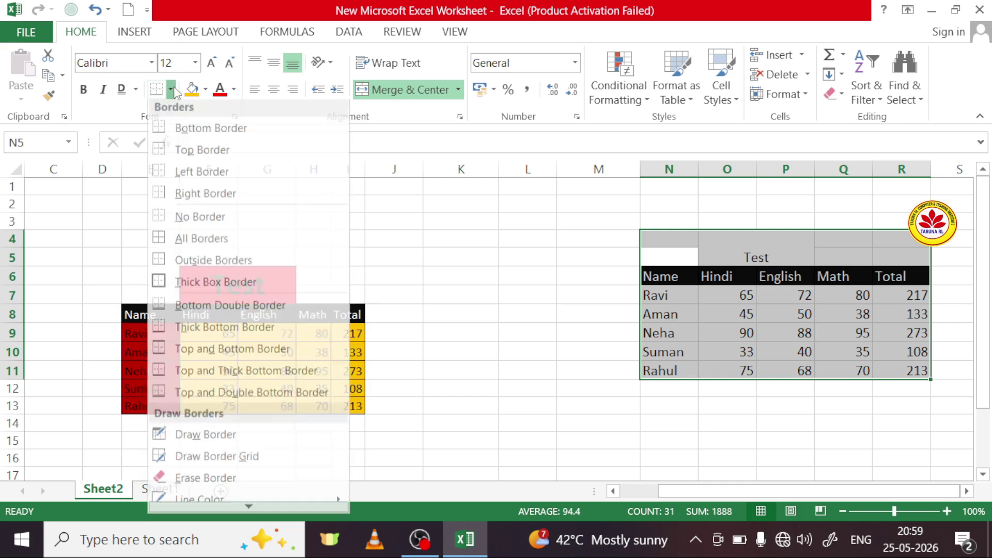
{"action": "left_click", "coordinate": [173, 134]}
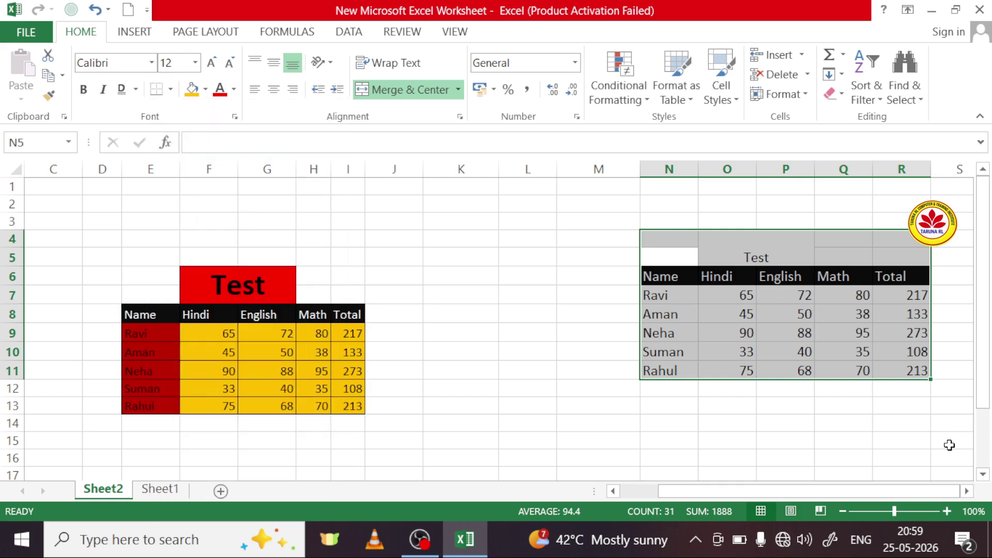
{"action": "left_click", "coordinate": [855, 426]}
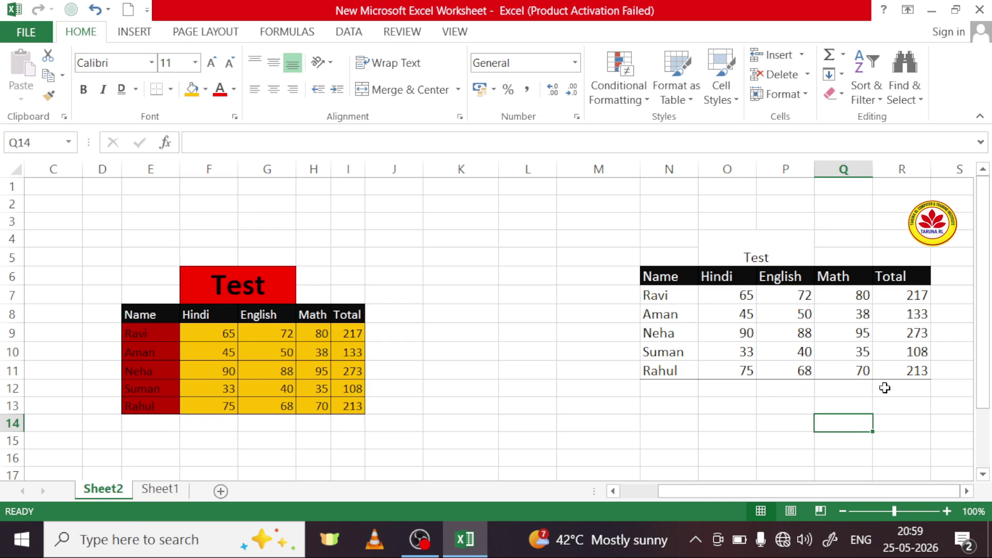
{"action": "left_click_drag", "start_coordinate": [676, 244], "coordinate": [894, 371]}
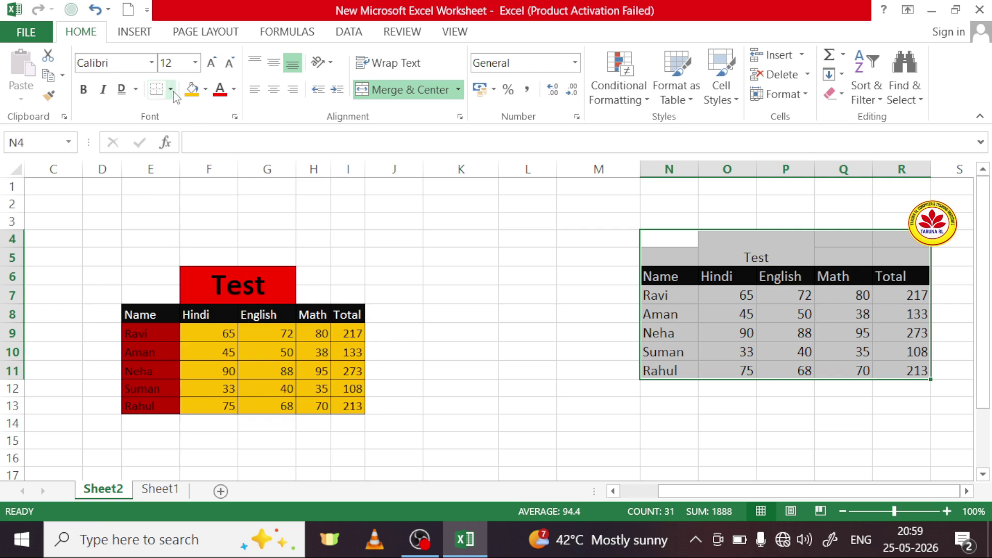
{"action": "left_click", "coordinate": [172, 91]}
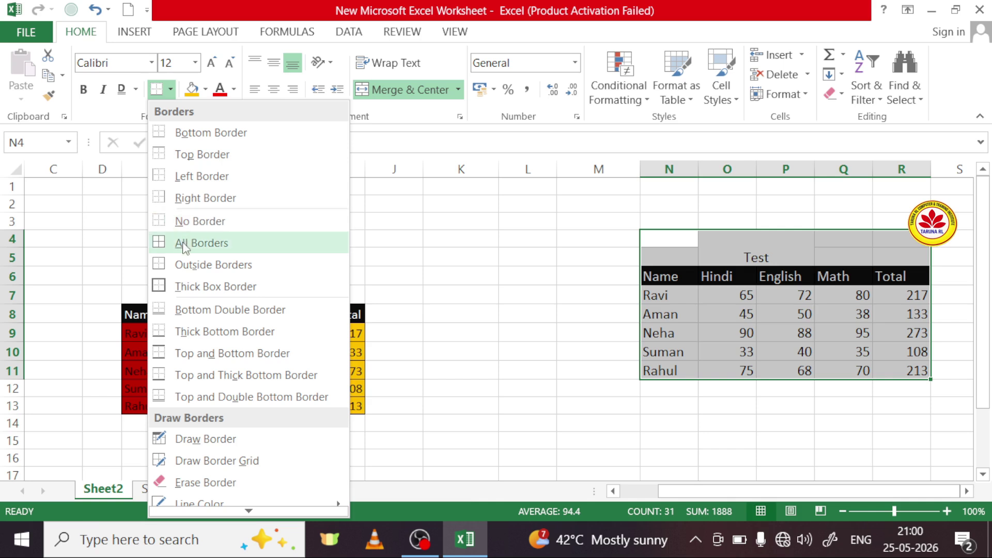
{"action": "left_click", "coordinate": [199, 246]}
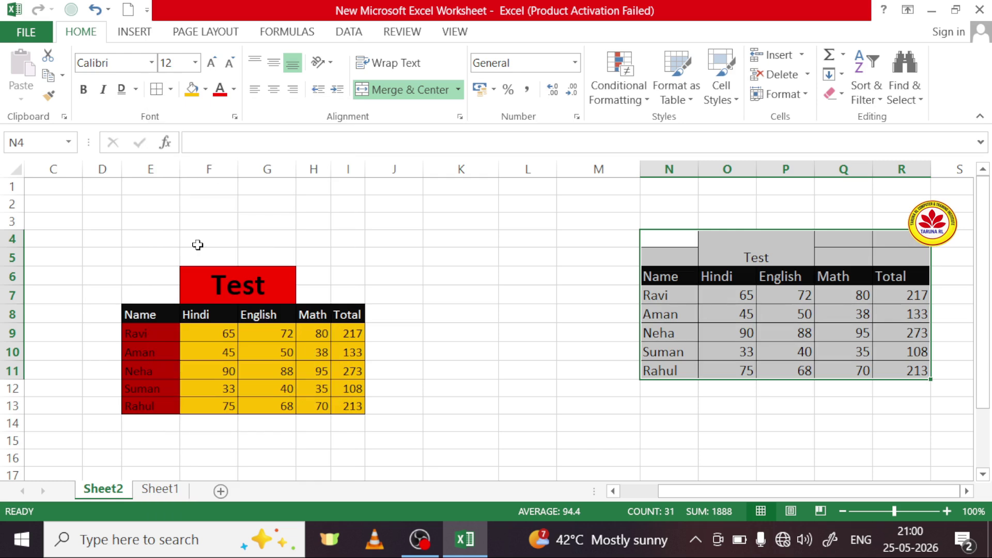
{"action": "left_click", "coordinate": [517, 278]}
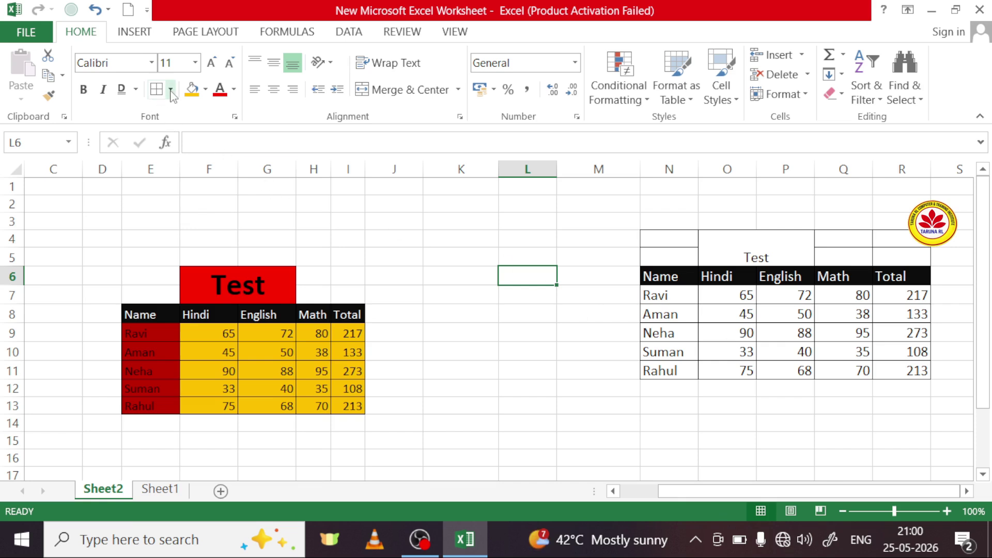
Step: Apply No Border to N4:R11 to remove every cell border
{"action": "left_click_drag", "start_coordinate": [669, 238], "coordinate": [922, 379]}
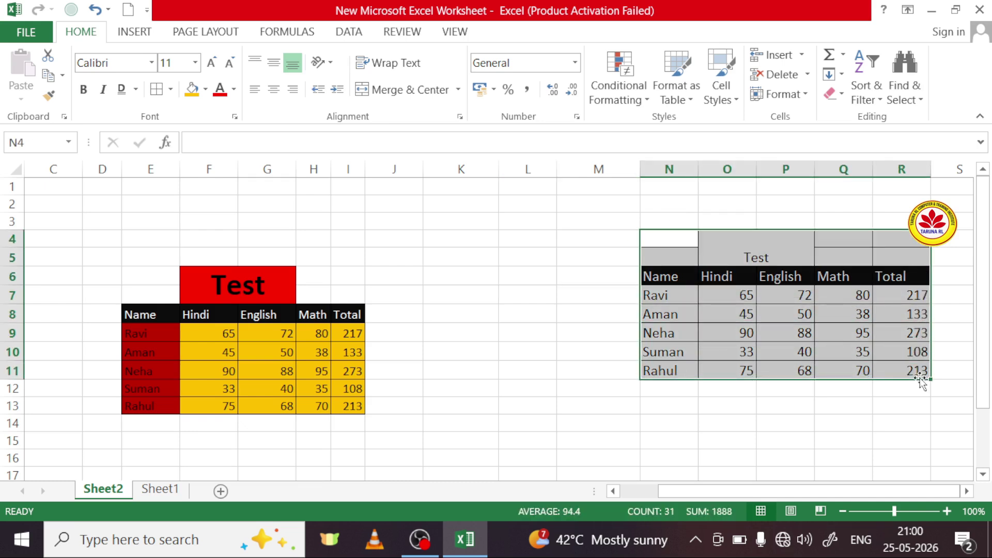
{"action": "left_click", "coordinate": [166, 92]}
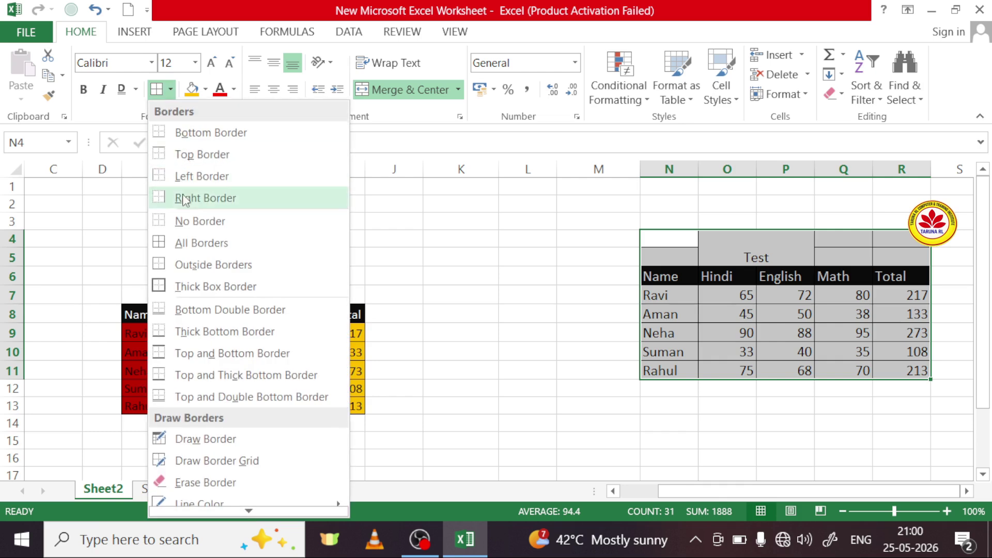
{"action": "left_click", "coordinate": [177, 224]}
{"action": "left_click", "coordinate": [346, 275]}
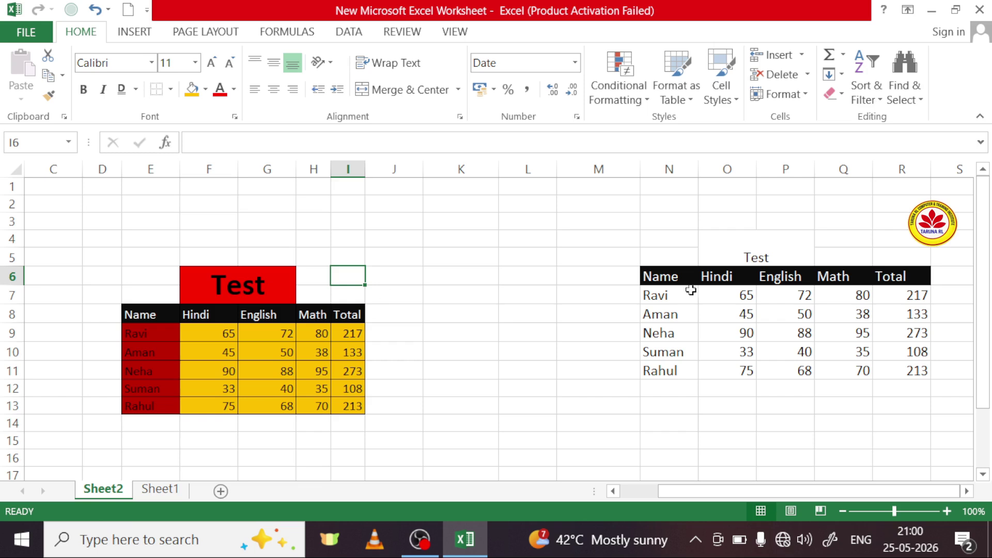
Step: Colour the names in N6:N11 purple
{"action": "left_click_drag", "start_coordinate": [672, 276], "coordinate": [671, 369]}
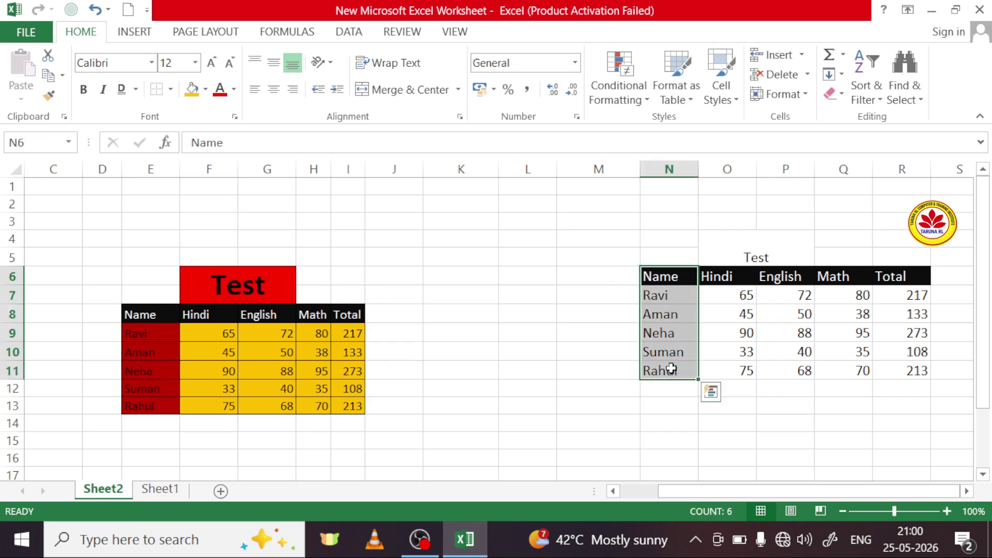
{"action": "left_click", "coordinate": [234, 89]}
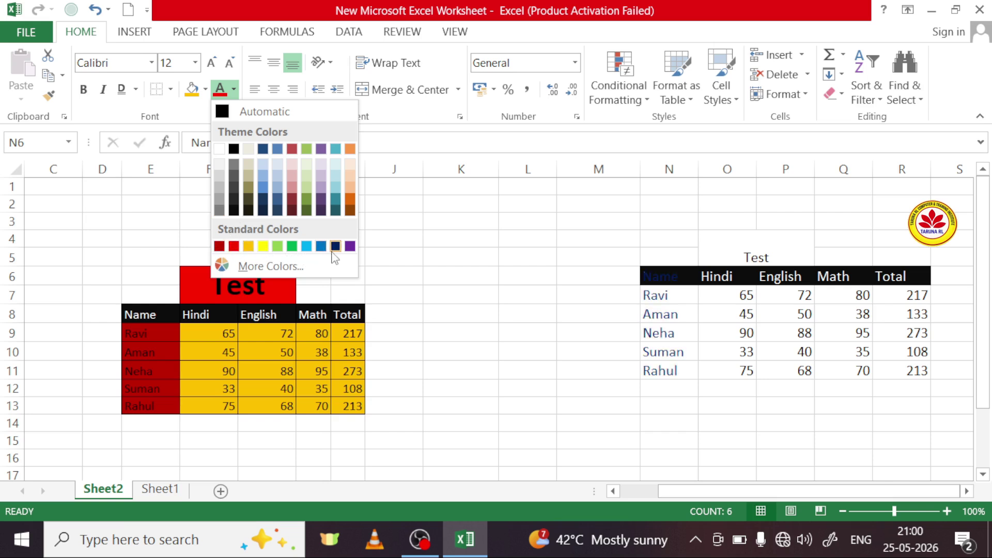
{"action": "left_click", "coordinate": [350, 246]}
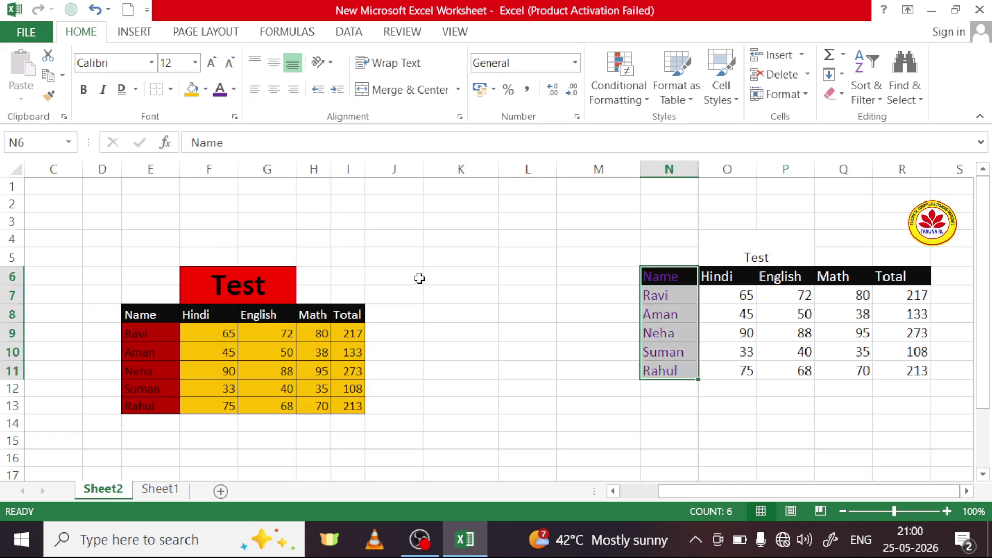
{"action": "left_click", "coordinate": [594, 339]}
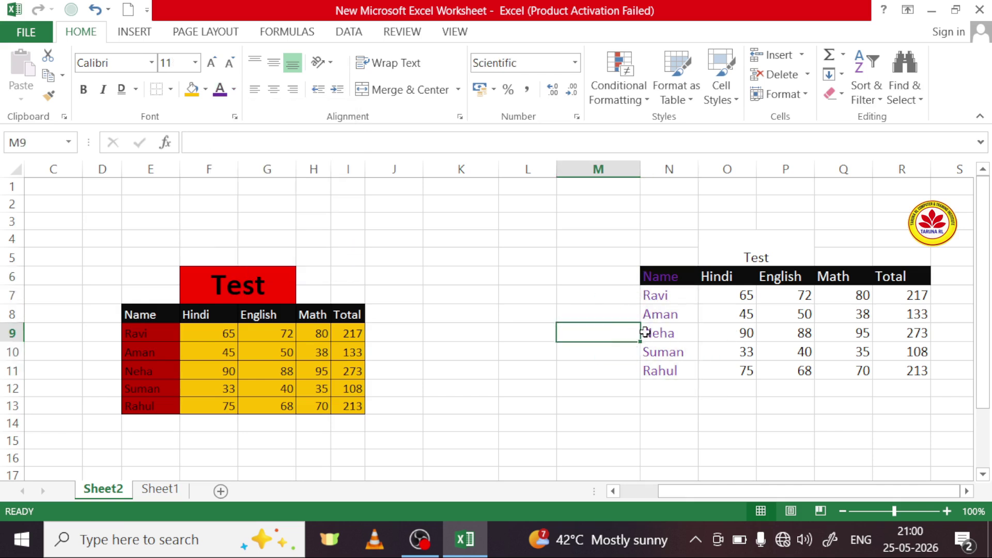
Step: Clear Formats on empty cell M9, then select the Name header N6
{"action": "left_click", "coordinate": [842, 95]}
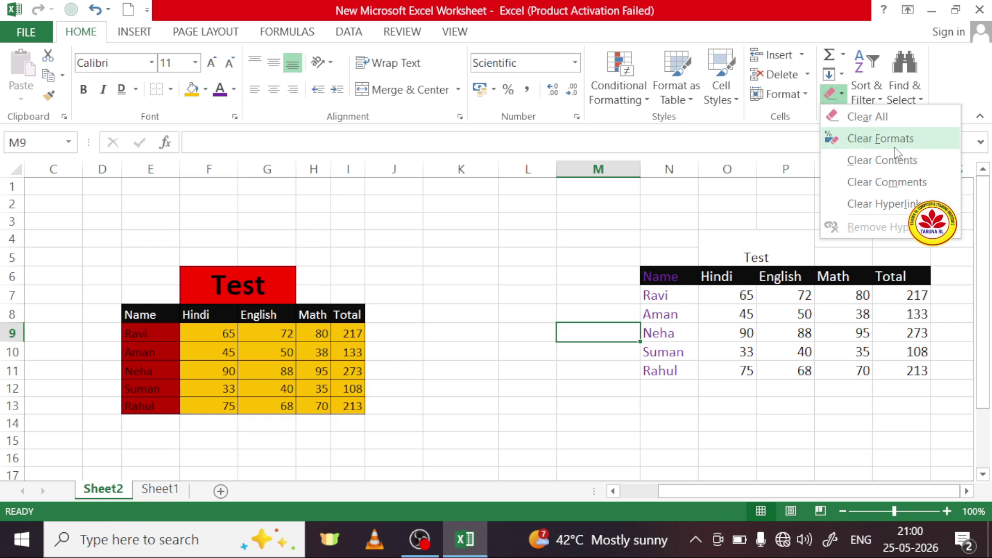
{"action": "left_click", "coordinate": [377, 247]}
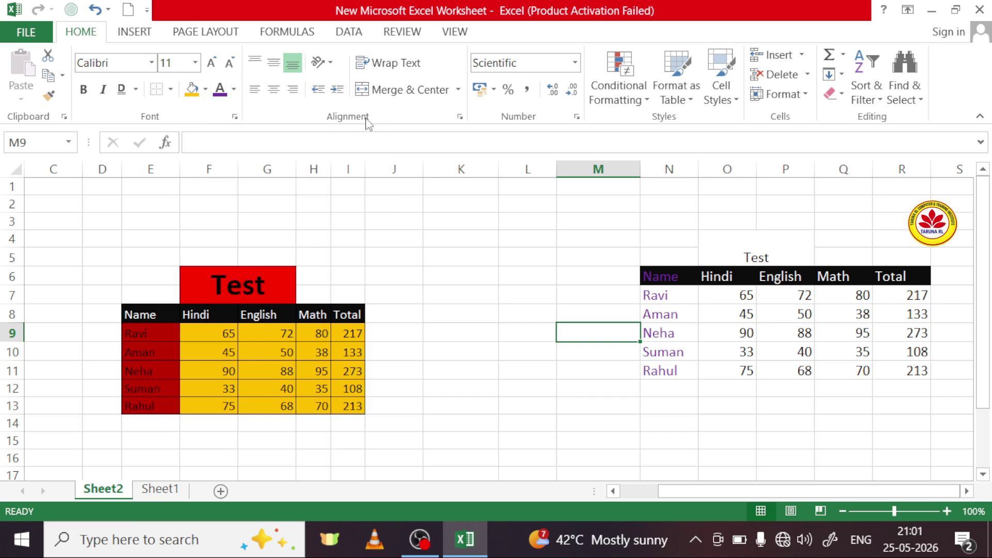
{"action": "left_click", "coordinate": [670, 279]}
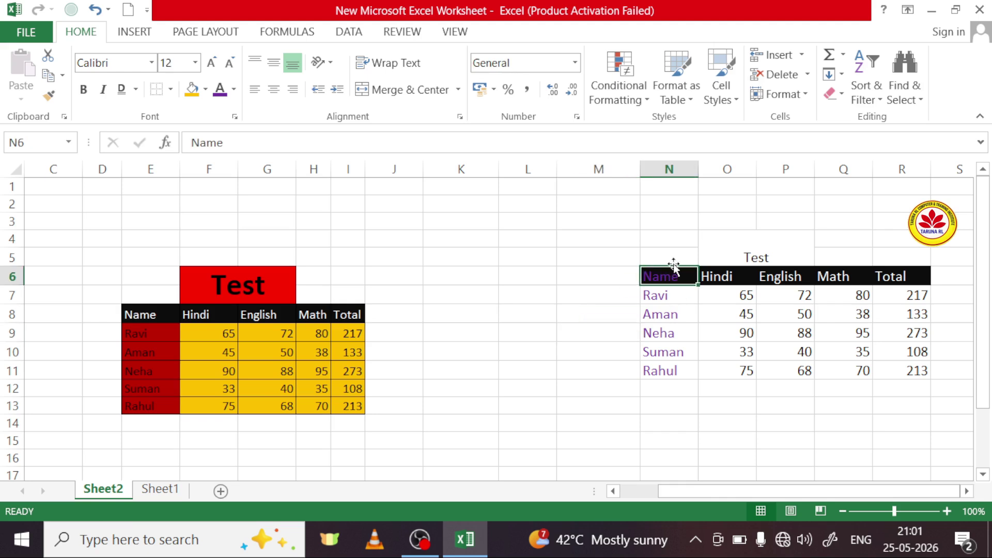
Step: Widen column N and drag header row 6 to about 49.20 points tall
{"action": "left_click_drag", "start_coordinate": [699, 172], "coordinate": [699, 173]}
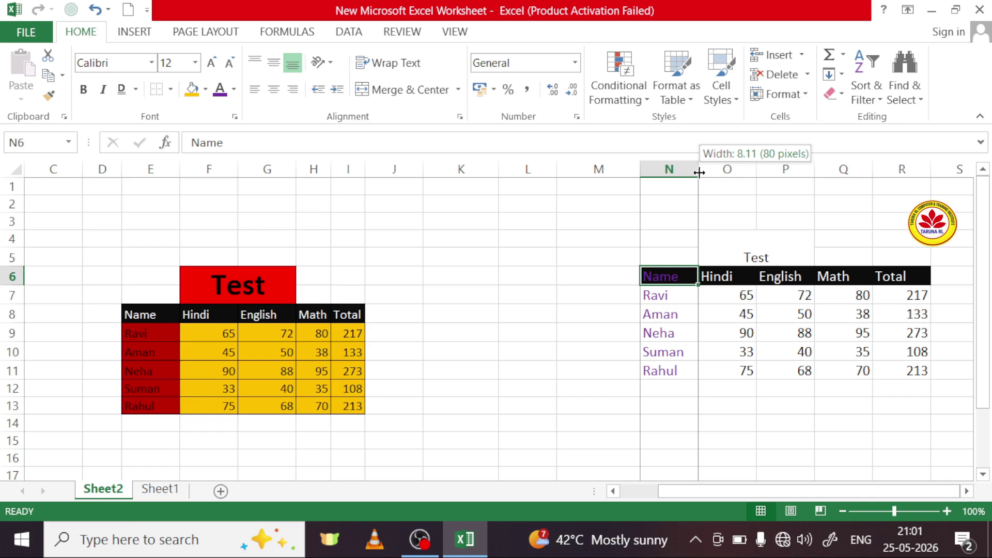
{"action": "left_click_drag", "start_coordinate": [702, 173], "coordinate": [731, 173]}
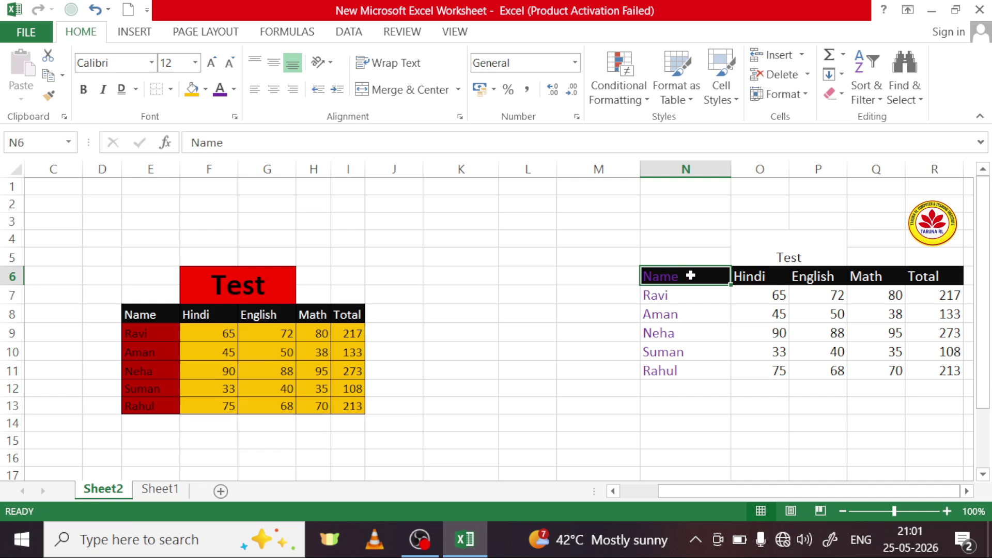
{"action": "mouse_move", "coordinate": [19, 247]}
{"action": "left_mouse_down"}
{"action": "mouse_move", "coordinate": [20, 288]}
{"action": "mouse_move", "coordinate": [19, 228]}
{"action": "left_mouse_up"}
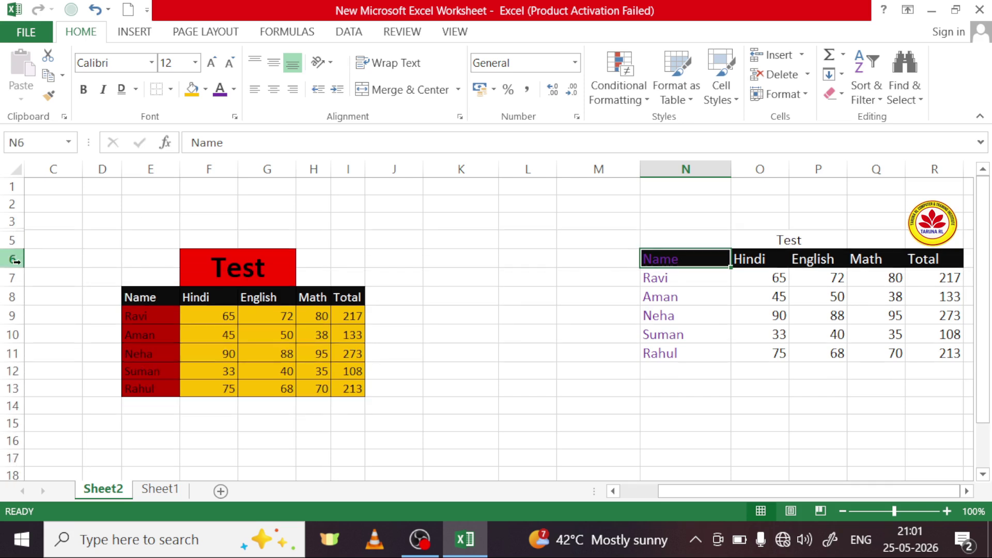
{"action": "left_click_drag", "start_coordinate": [23, 268], "coordinate": [22, 308]}
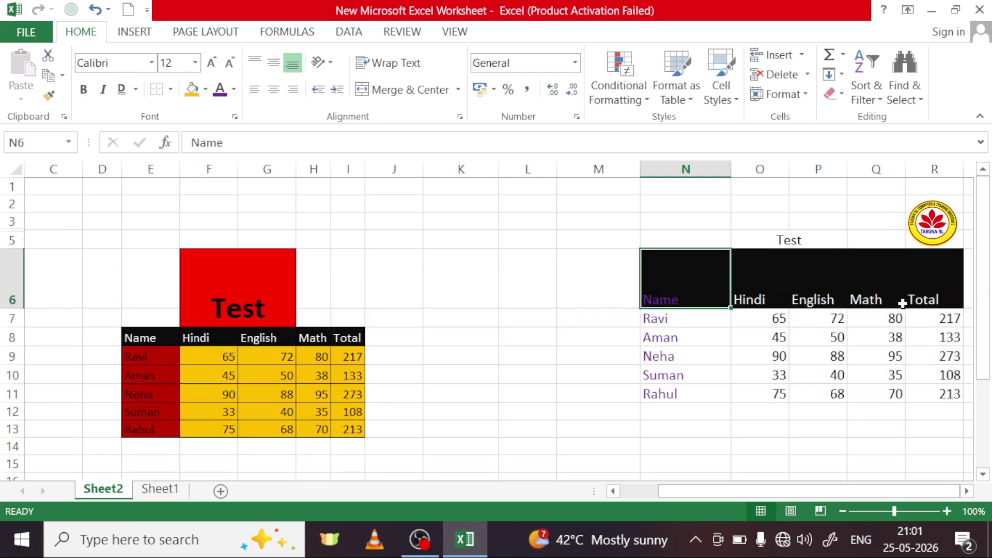
{"action": "left_click", "coordinate": [510, 323]}
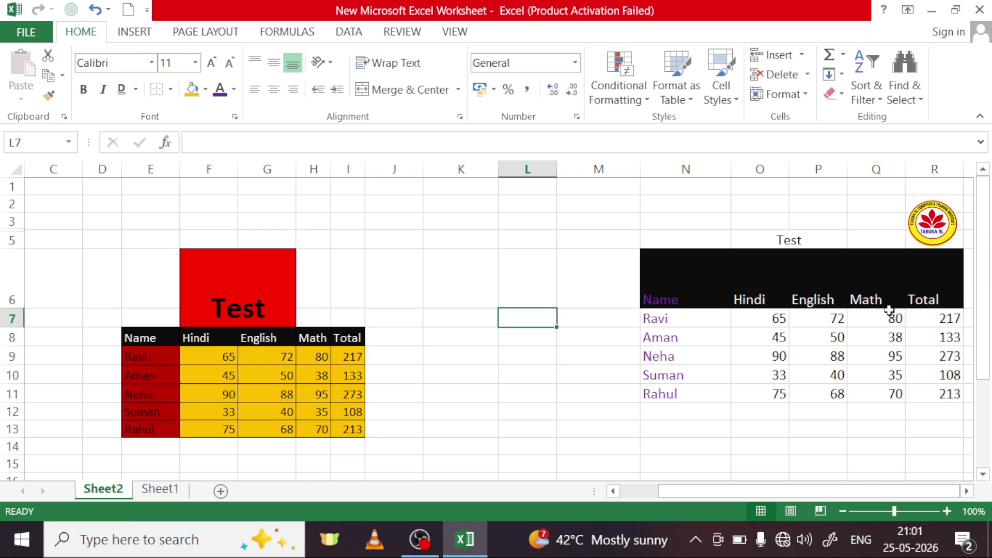
{"action": "left_click", "coordinate": [655, 284]}
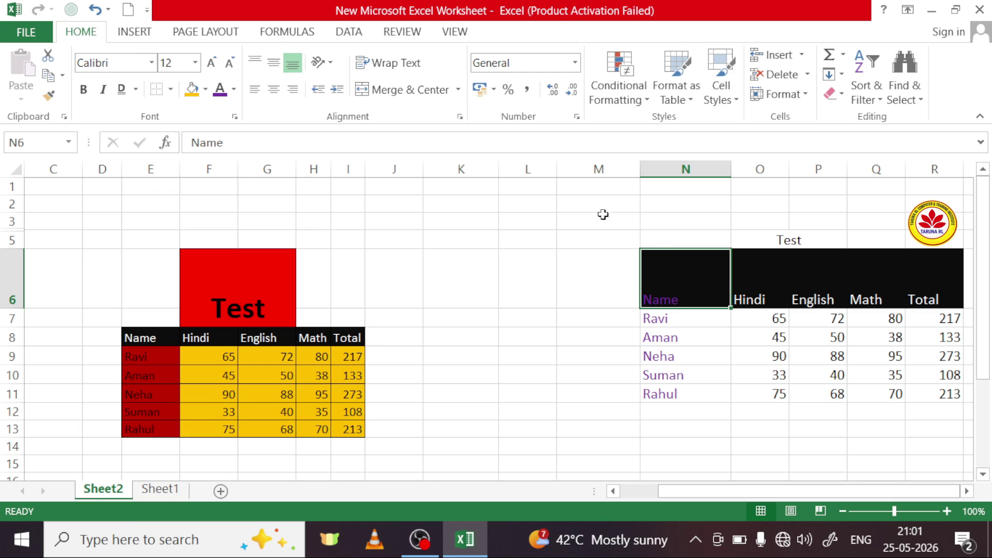
Step: Try middle, top, left, centre and right alignments on the Name heading in N6
{"action": "left_click", "coordinate": [274, 64]}
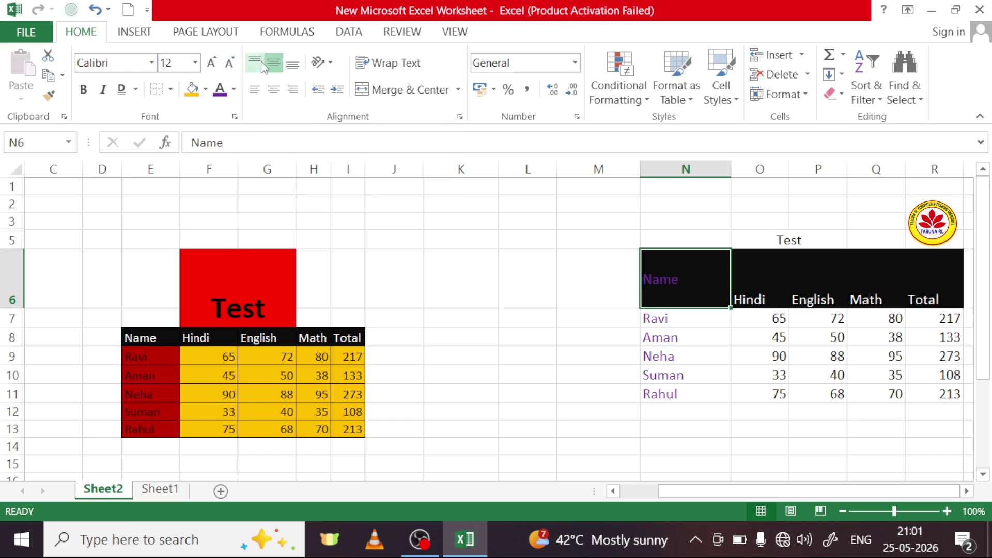
{"action": "left_click", "coordinate": [256, 60]}
{"action": "left_click", "coordinate": [254, 89]}
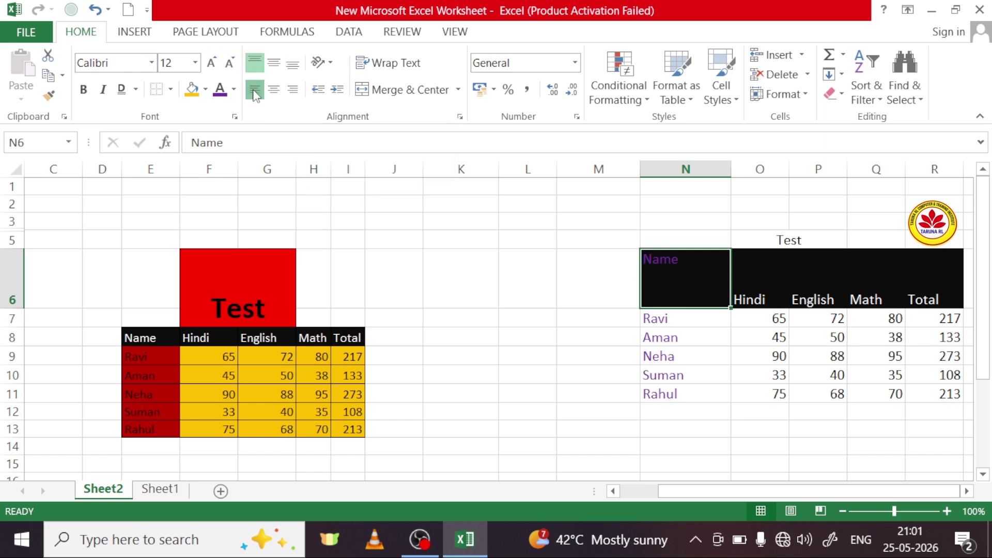
{"action": "left_click", "coordinate": [274, 91]}
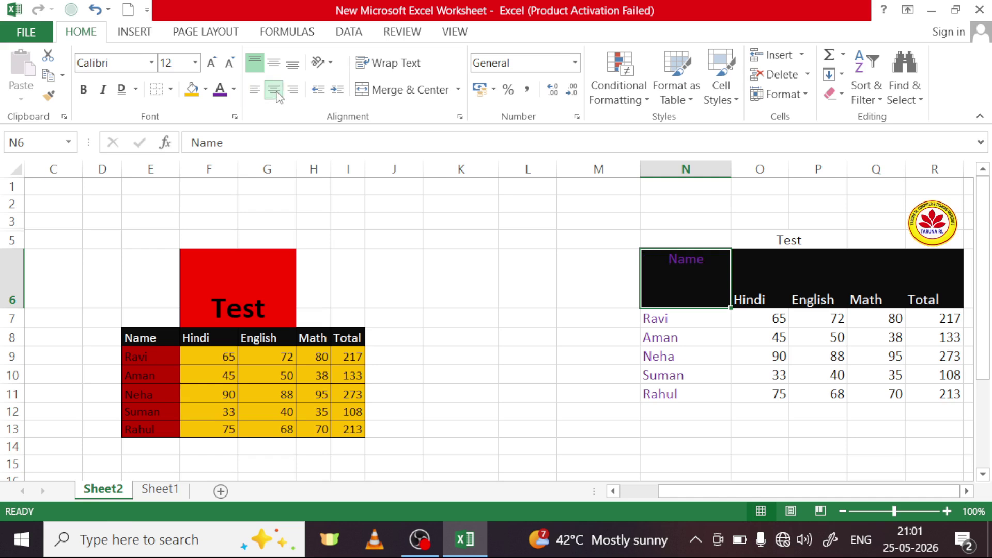
{"action": "left_click", "coordinate": [289, 93]}
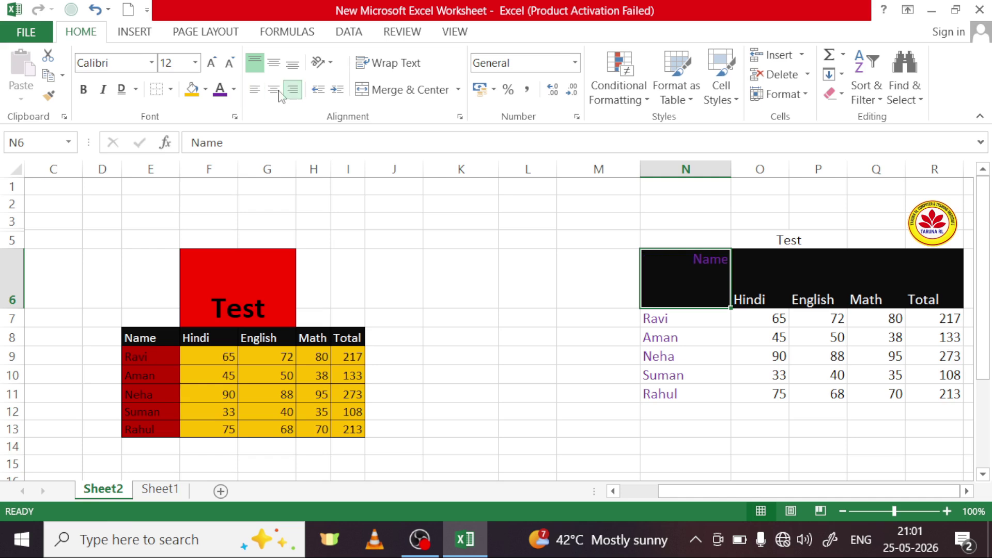
{"action": "left_click", "coordinate": [262, 95]}
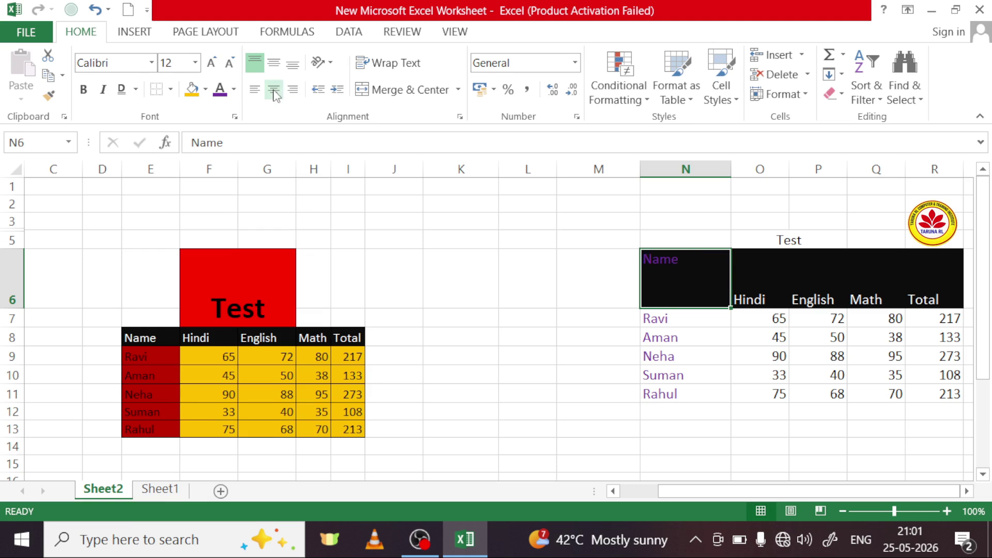
{"action": "left_click", "coordinate": [274, 91]}
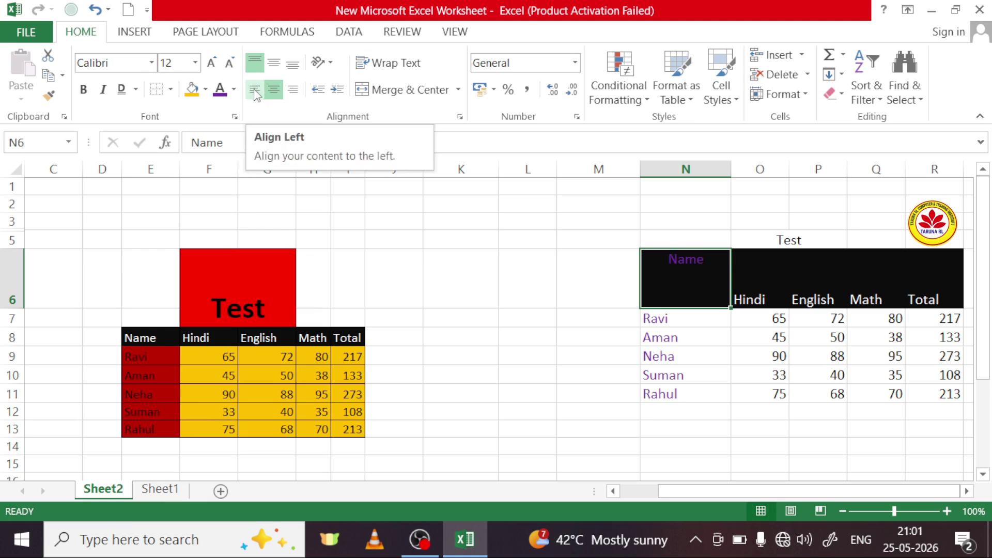
Step: Settle the Name heading in N6 on bottom and left alignment
{"action": "left_click", "coordinate": [255, 94]}
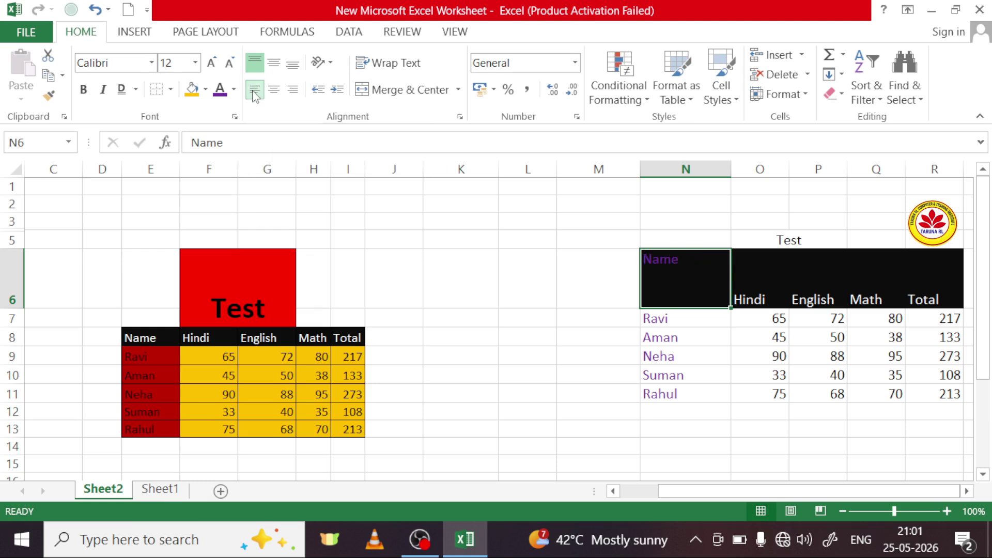
{"action": "left_click", "coordinate": [272, 93]}
{"action": "left_click", "coordinate": [293, 91]}
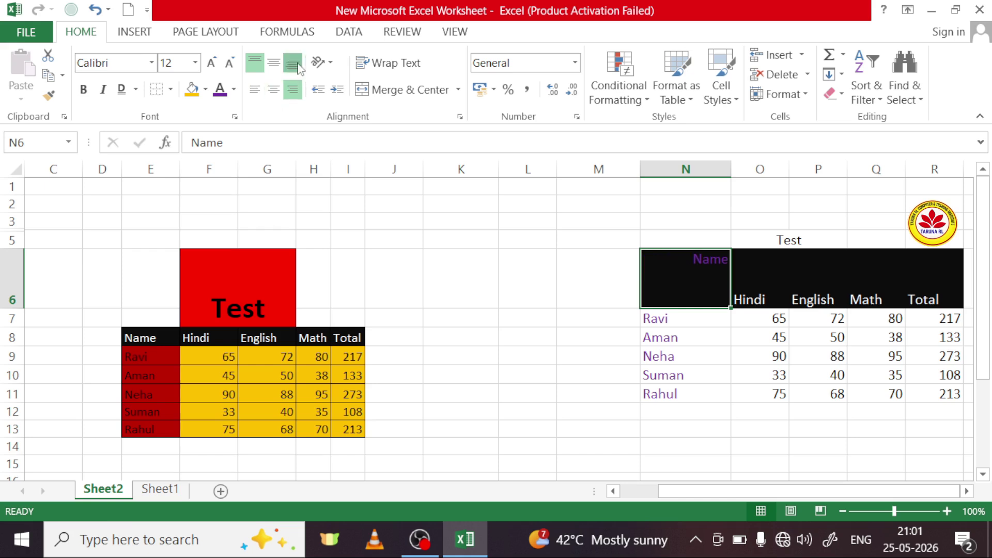
{"action": "left_click", "coordinate": [292, 63]}
{"action": "left_click", "coordinate": [274, 64]}
{"action": "left_click", "coordinate": [274, 65]}
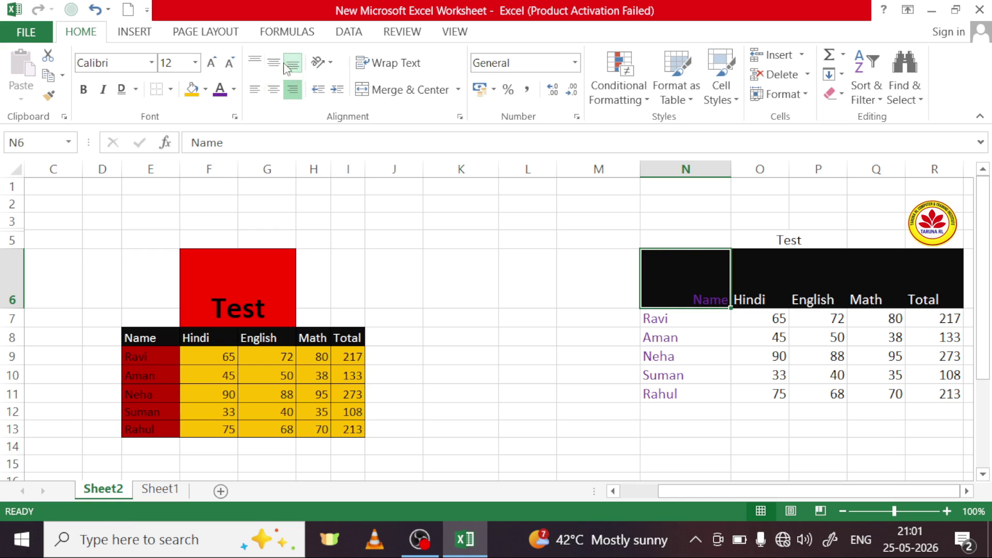
{"action": "left_click", "coordinate": [254, 90]}
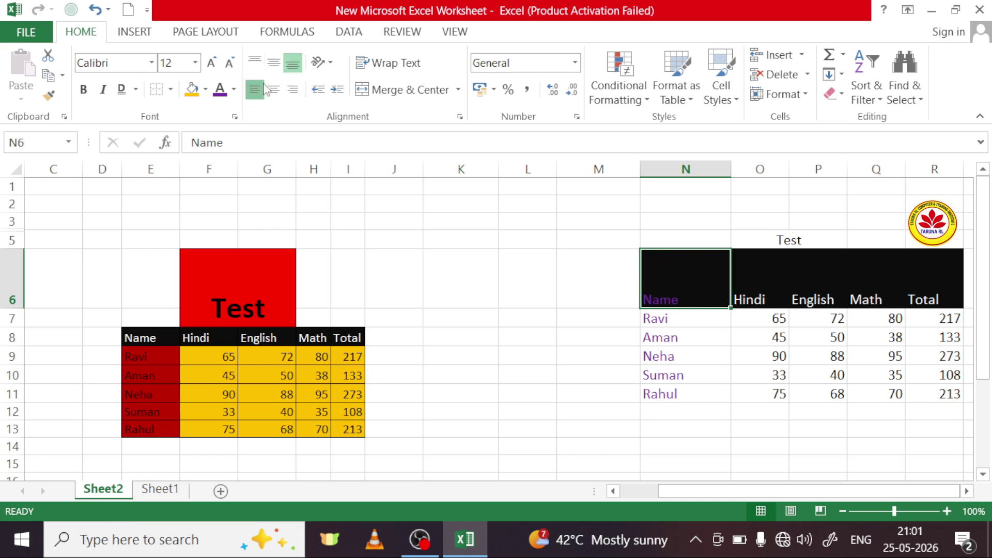
Step: Try Angle Clockwise, Vertical Text and Rotate Text Up on N6, ending with Rotate Text Down
{"action": "left_click", "coordinate": [332, 66]}
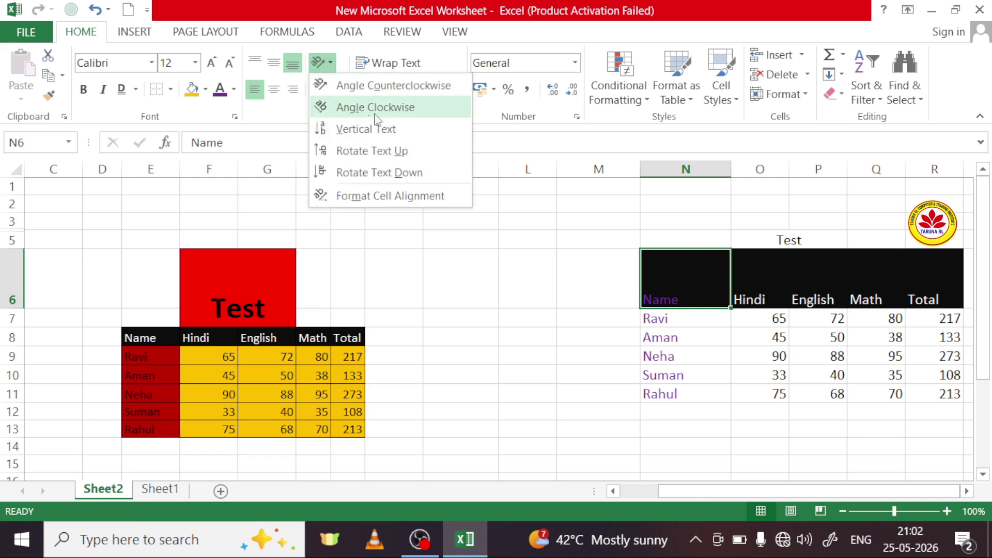
{"action": "left_click", "coordinate": [400, 110]}
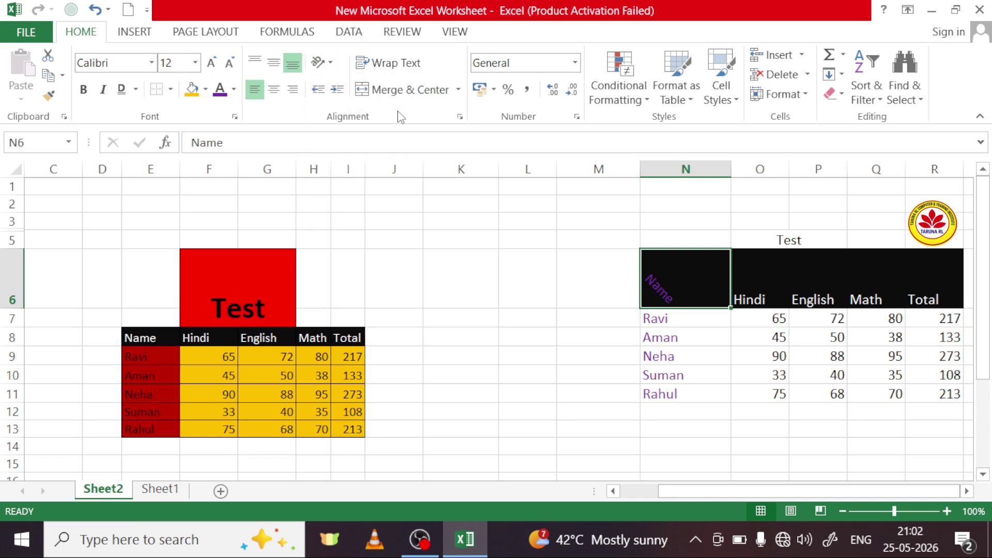
{"action": "left_click", "coordinate": [321, 63]}
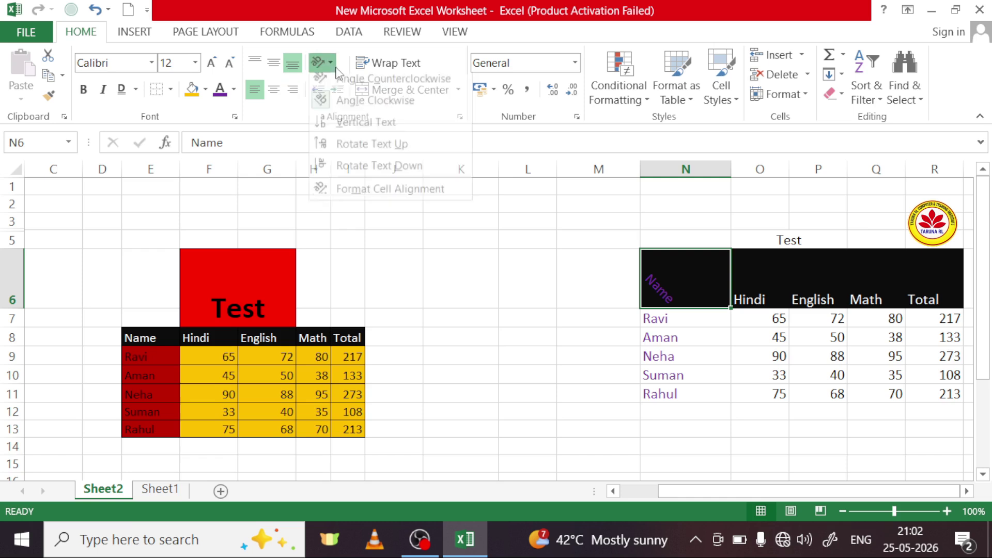
{"action": "left_click", "coordinate": [351, 135]}
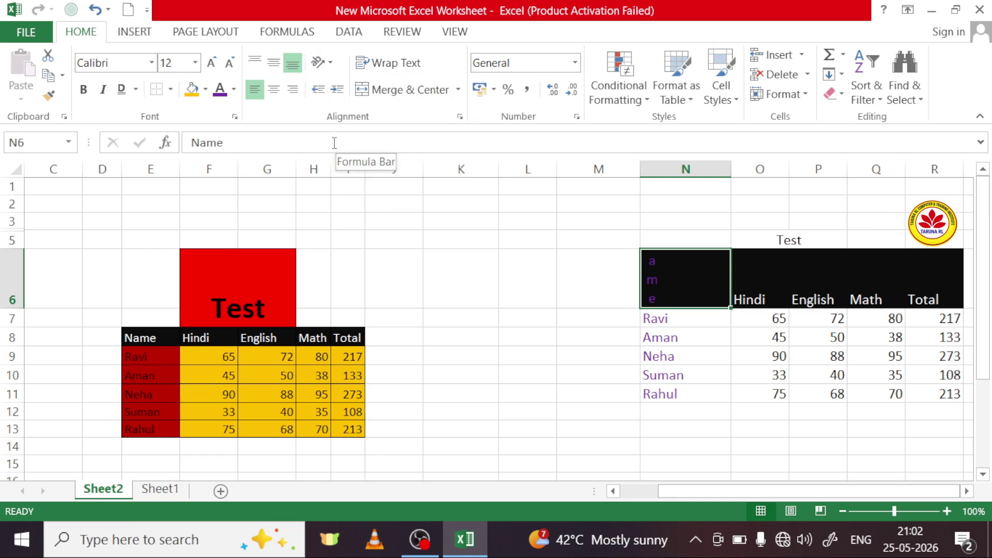
{"action": "left_click", "coordinate": [328, 75]}
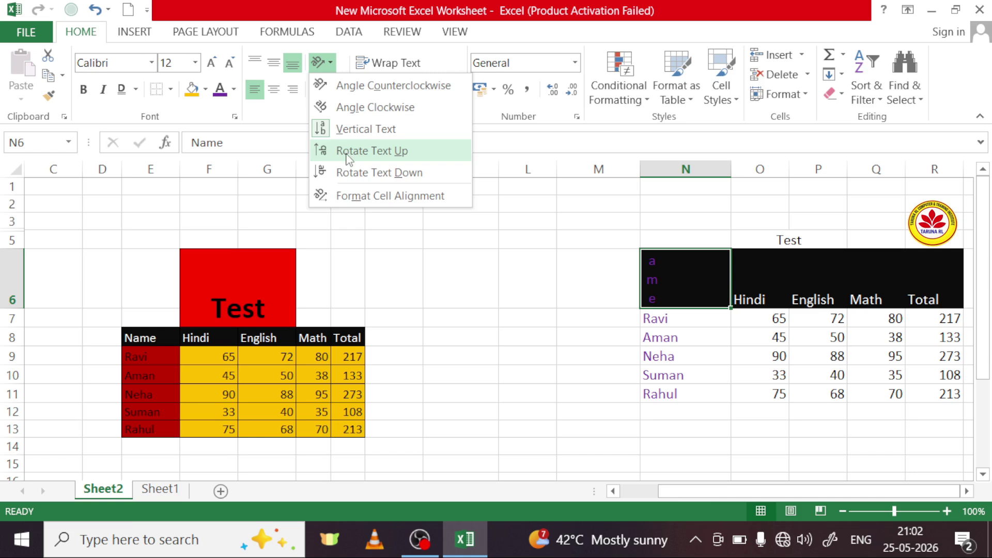
{"action": "left_click", "coordinate": [348, 153]}
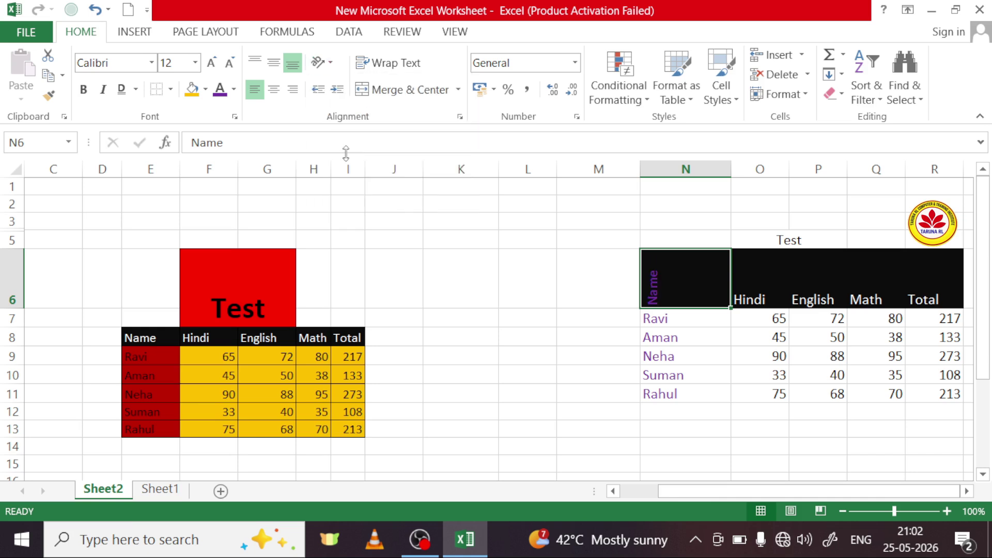
{"action": "left_click", "coordinate": [320, 62]}
{"action": "left_click", "coordinate": [350, 174]}
{"action": "left_click", "coordinate": [320, 62]}
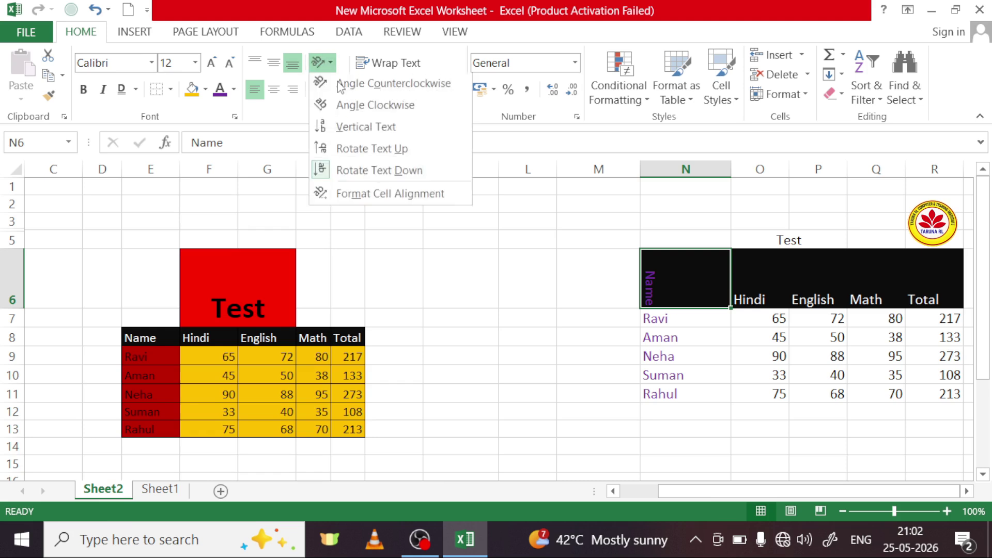
Step: Set N6's text orientation to 0 degrees in Format Cells alignment
{"action": "left_click", "coordinate": [377, 198]}
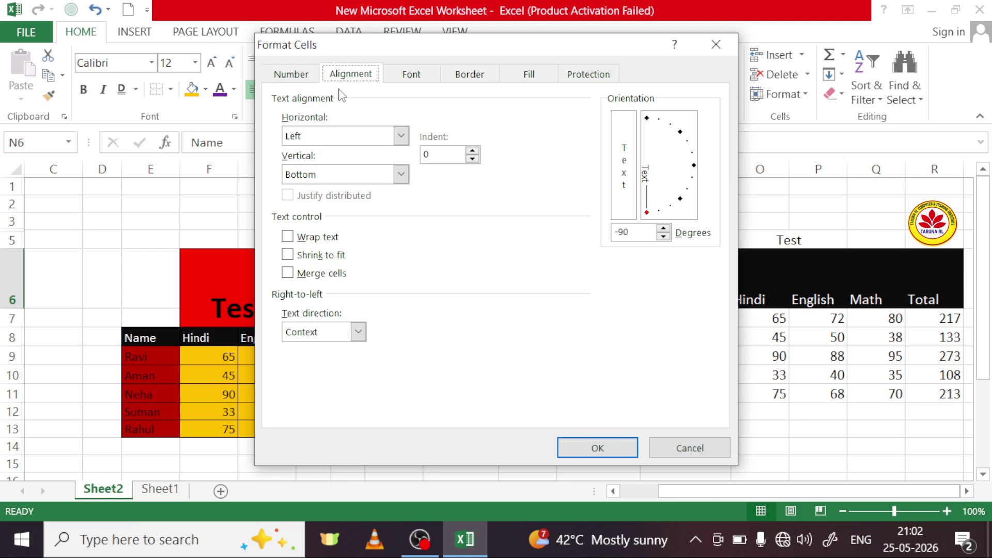
{"action": "left_click", "coordinate": [716, 45]}
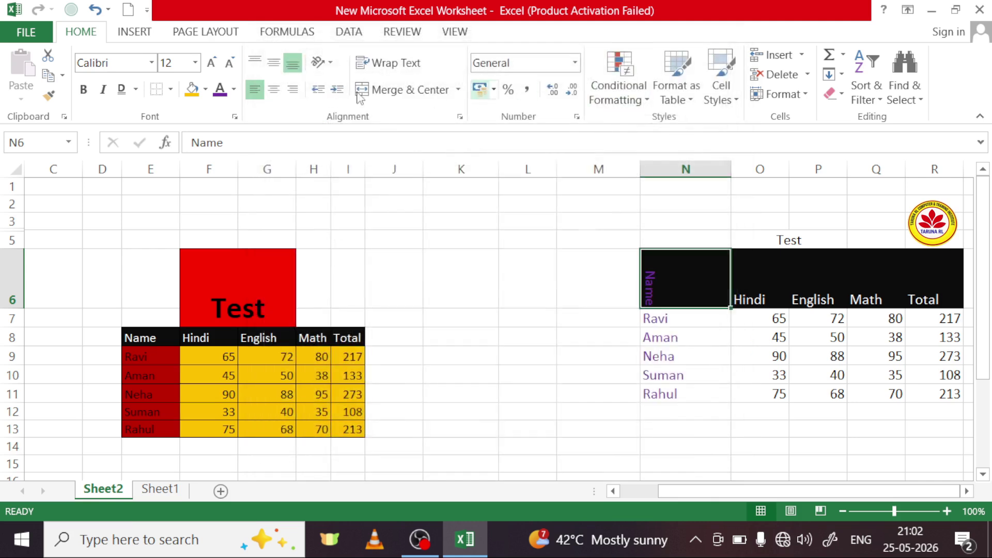
{"action": "left_click", "coordinate": [320, 62]}
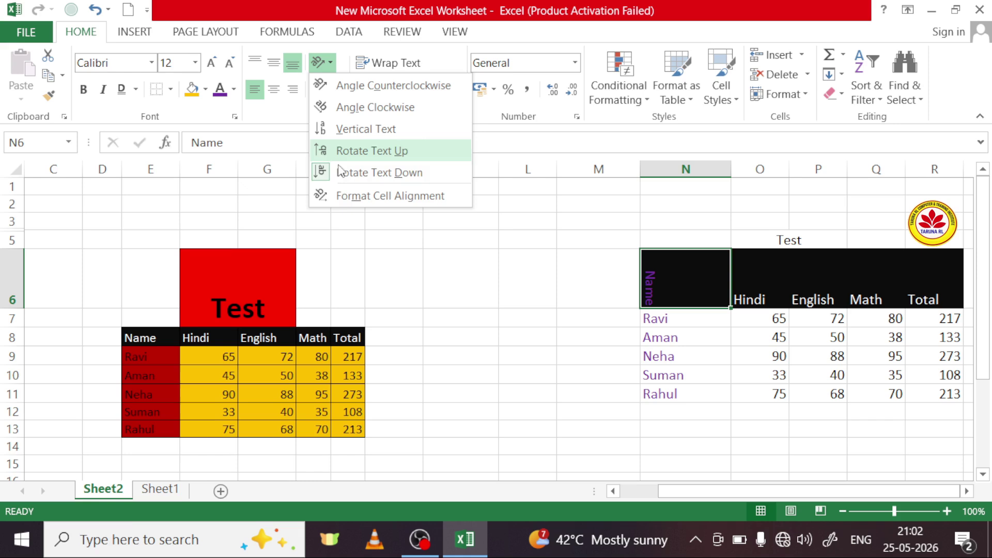
{"action": "left_click", "coordinate": [391, 198]}
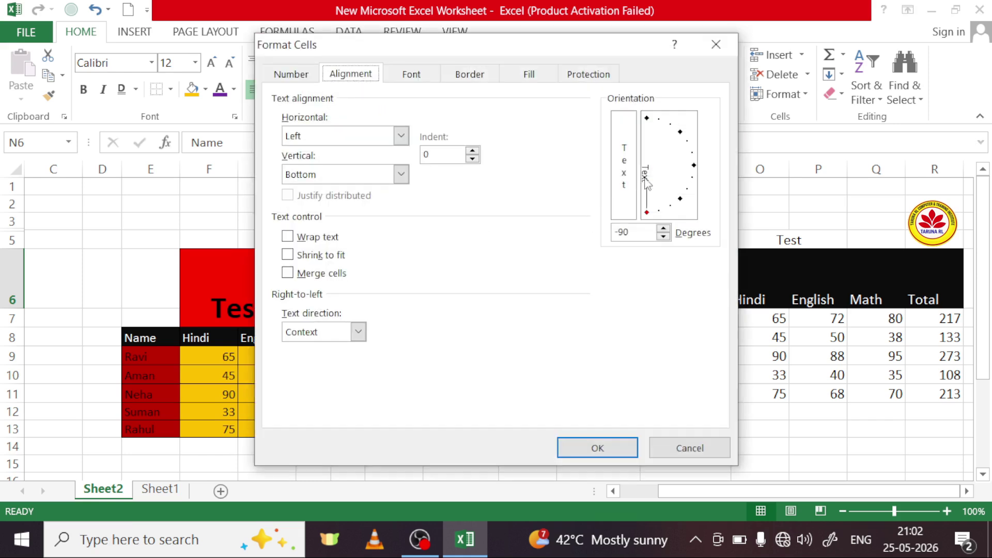
{"action": "left_click", "coordinate": [648, 215]}
{"action": "left_click_drag", "start_coordinate": [648, 215], "coordinate": [695, 171]}
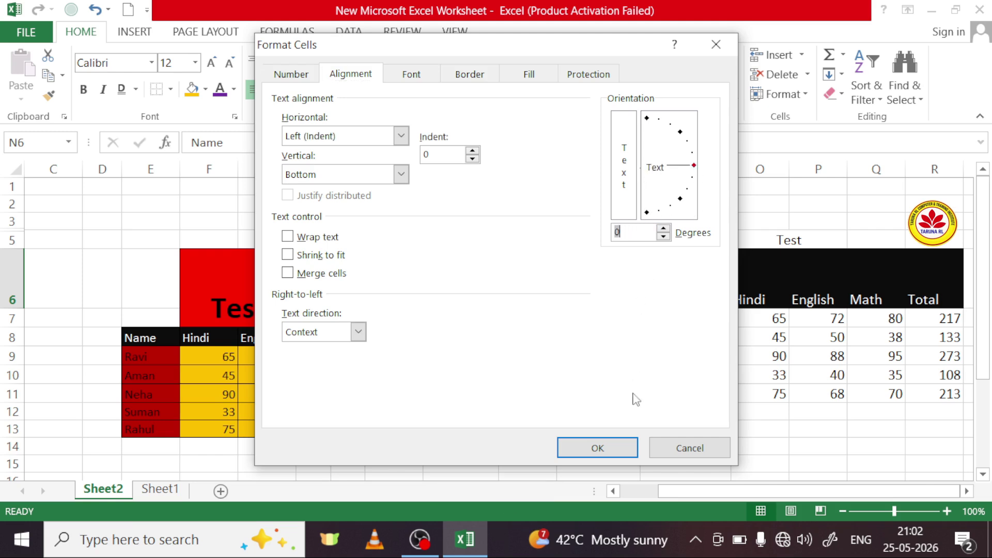
{"action": "left_click", "coordinate": [622, 449]}
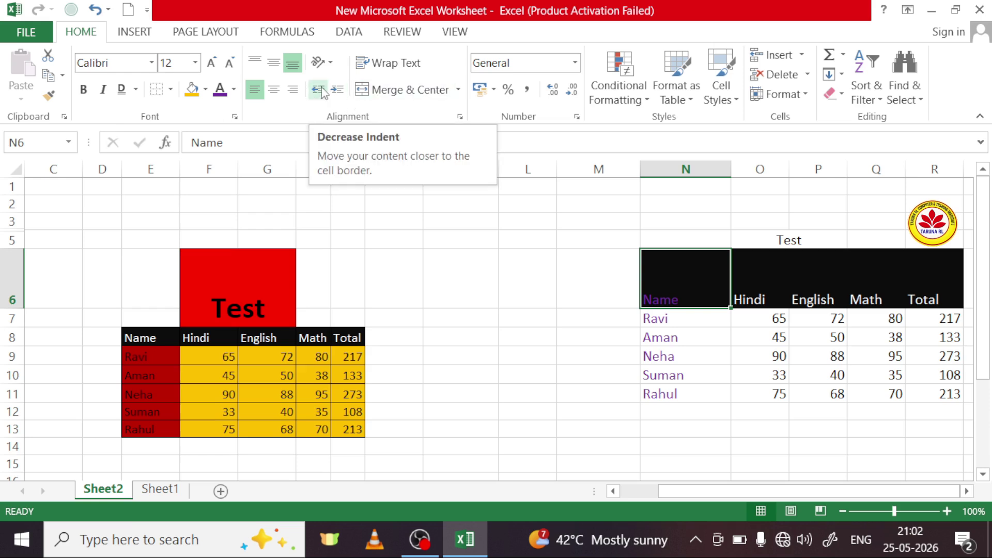
Step: Adjust the Name heading's indent up and down, leaving it three levels in
{"action": "left_click", "coordinate": [336, 90]}
{"action": "left_click", "coordinate": [336, 90]}
{"action": "left_click", "coordinate": [330, 92]}
{"action": "left_click", "coordinate": [331, 92]}
{"action": "left_click", "coordinate": [330, 92]}
{"action": "left_click", "coordinate": [331, 92]}
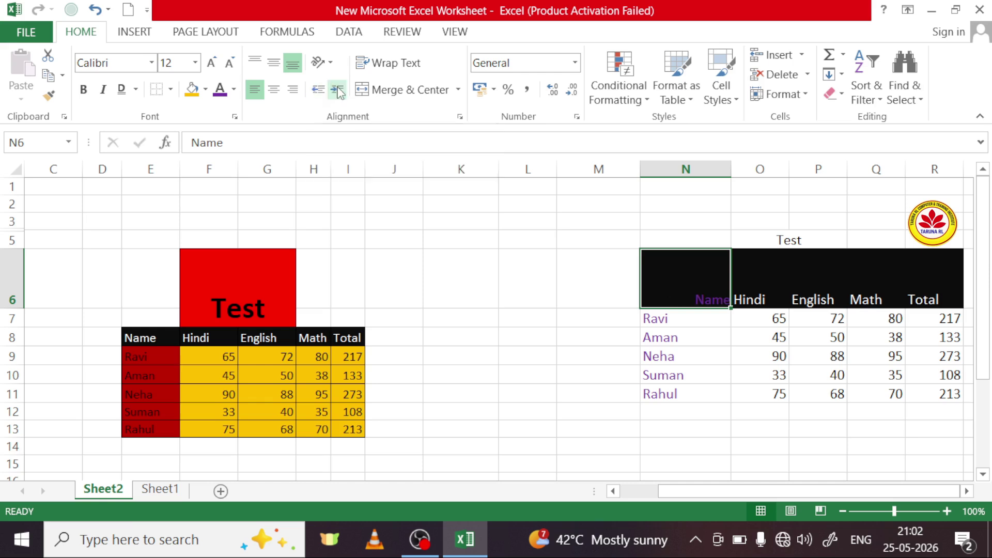
{"action": "left_click", "coordinate": [318, 90]}
{"action": "left_click", "coordinate": [318, 90]}
{"action": "left_click", "coordinate": [318, 90]}
{"action": "left_click", "coordinate": [317, 90]}
{"action": "left_click", "coordinate": [318, 89]}
{"action": "left_click", "coordinate": [334, 95]}
{"action": "left_click", "coordinate": [333, 96]}
{"action": "left_click", "coordinate": [335, 97]}
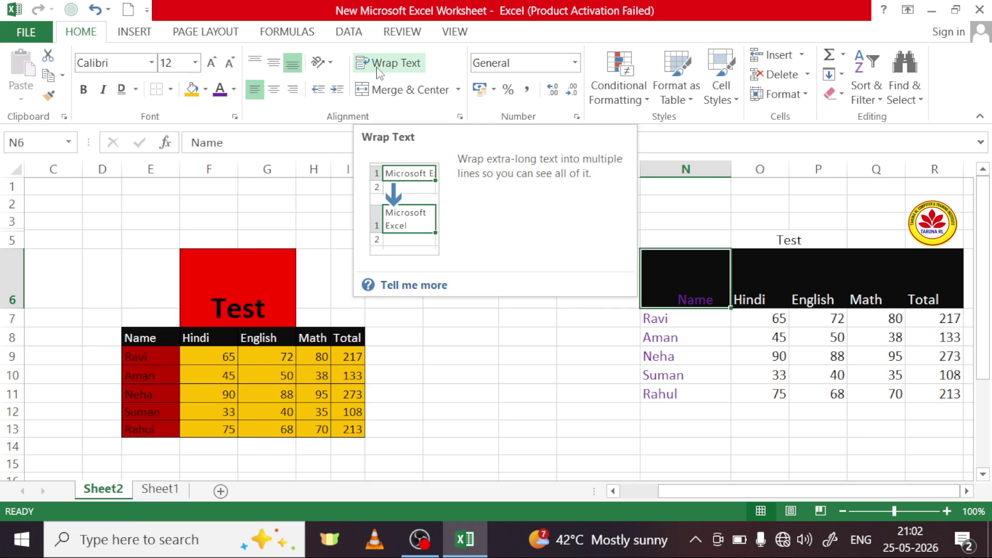
Step: Select cell K9 and begin typing a person's full name
{"action": "left_click", "coordinate": [466, 321]}
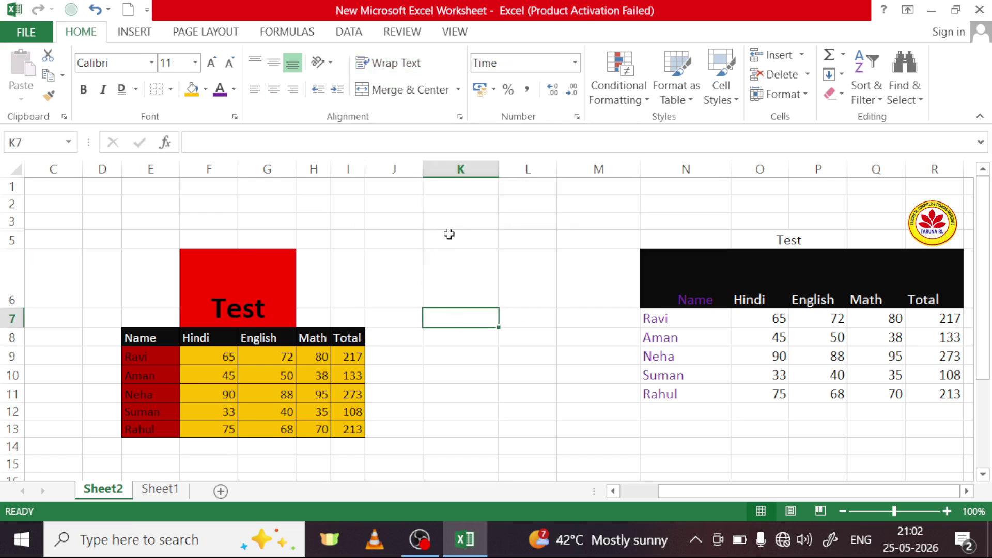
{"action": "left_click", "coordinate": [448, 356]}
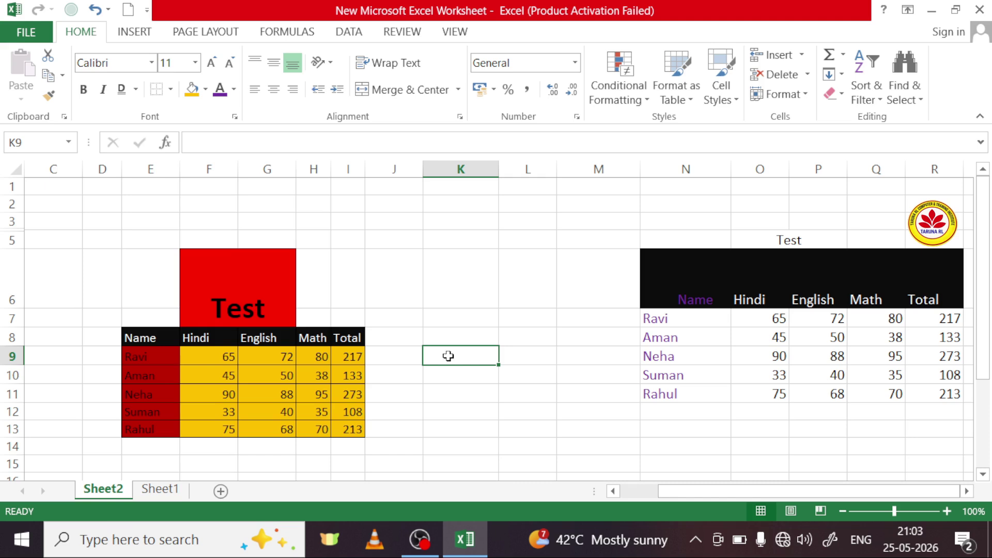
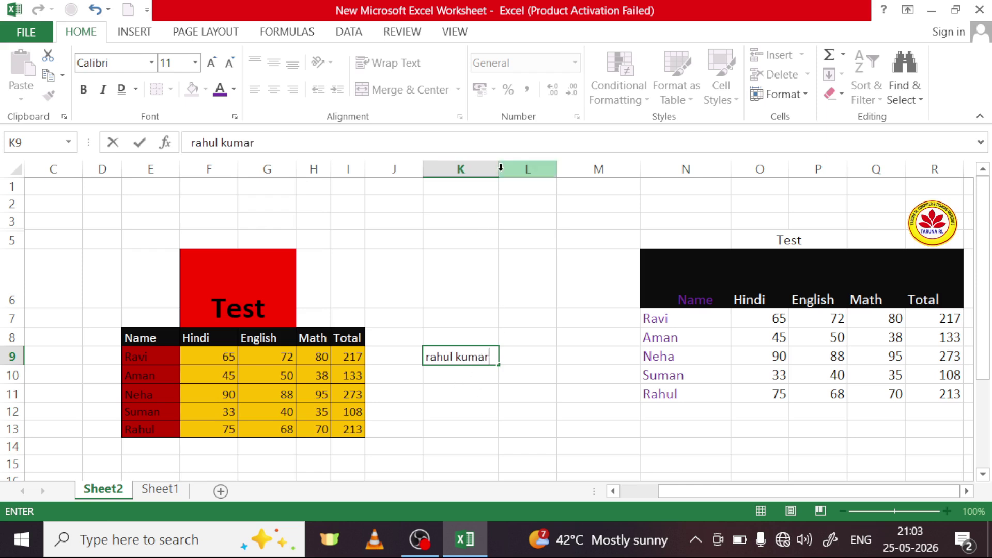
Step: Finish entering the person's two-word full name in K9 and narrow column K
{"action": "left_click", "coordinate": [467, 394]}
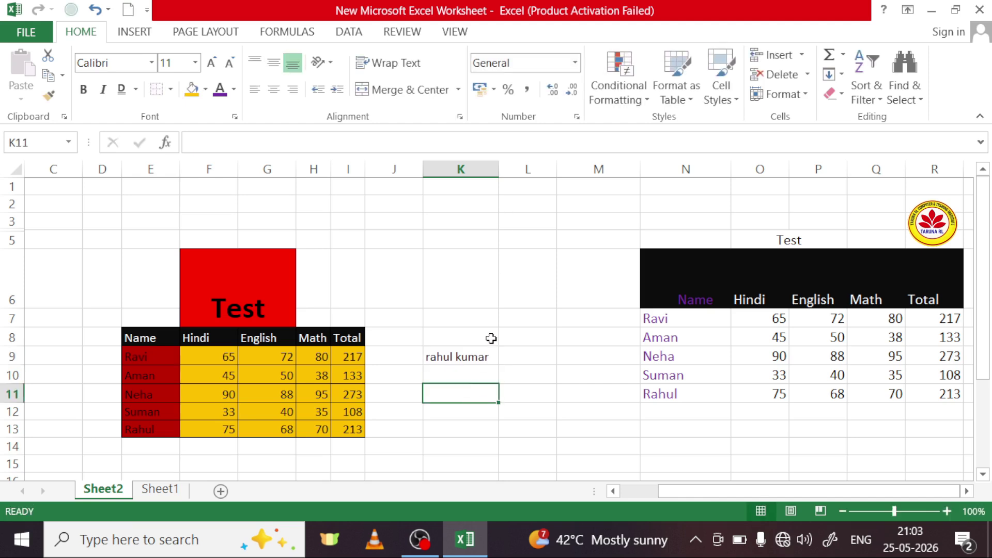
{"action": "left_click_drag", "start_coordinate": [499, 172], "coordinate": [475, 176]}
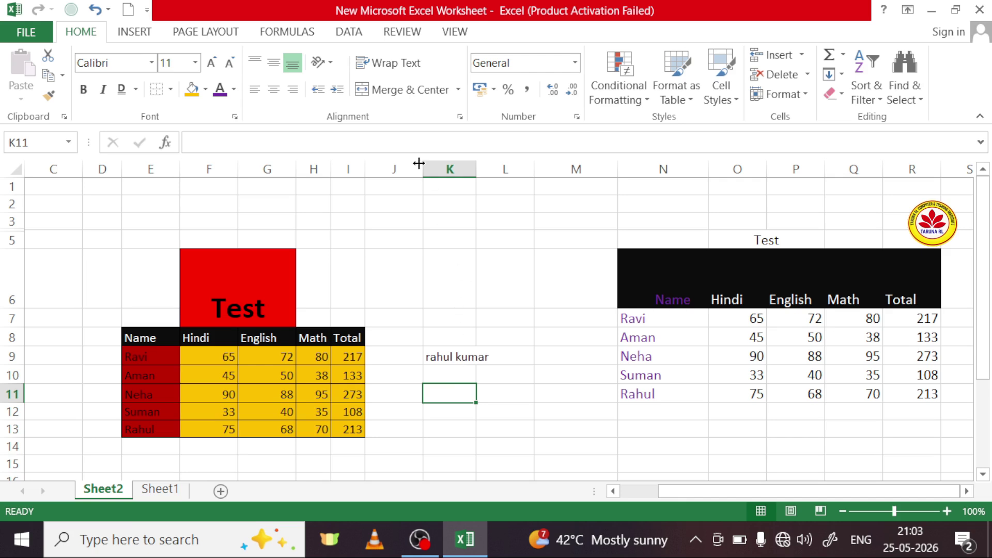
Step: Turn on Wrap Text for K9 so the full name splits onto two lines
{"action": "left_click", "coordinate": [393, 65]}
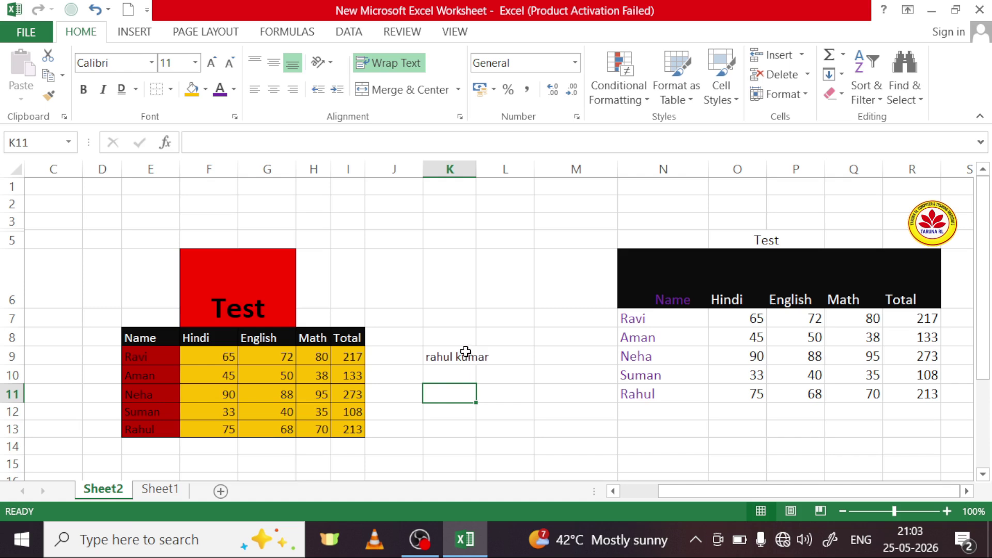
{"action": "left_click", "coordinate": [464, 353]}
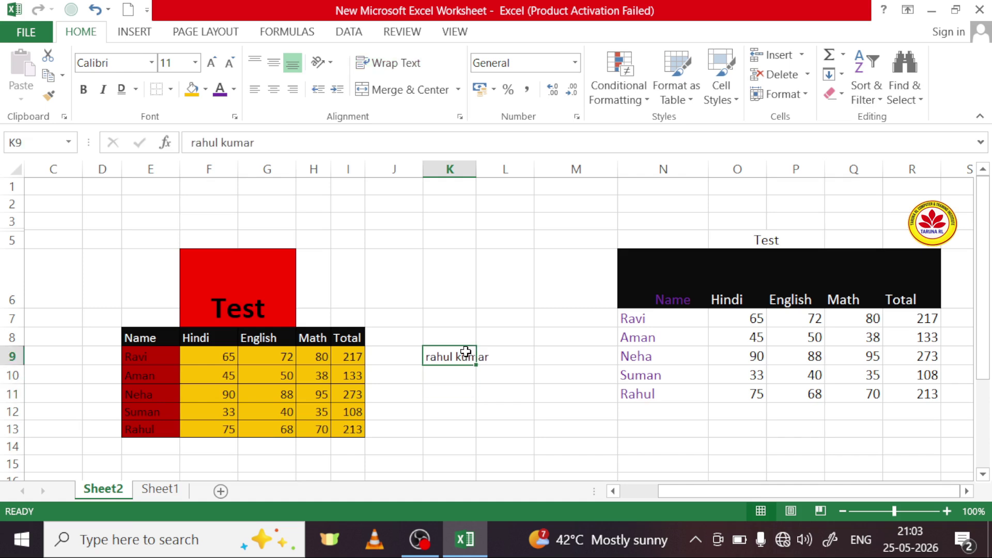
{"action": "left_click", "coordinate": [407, 71]}
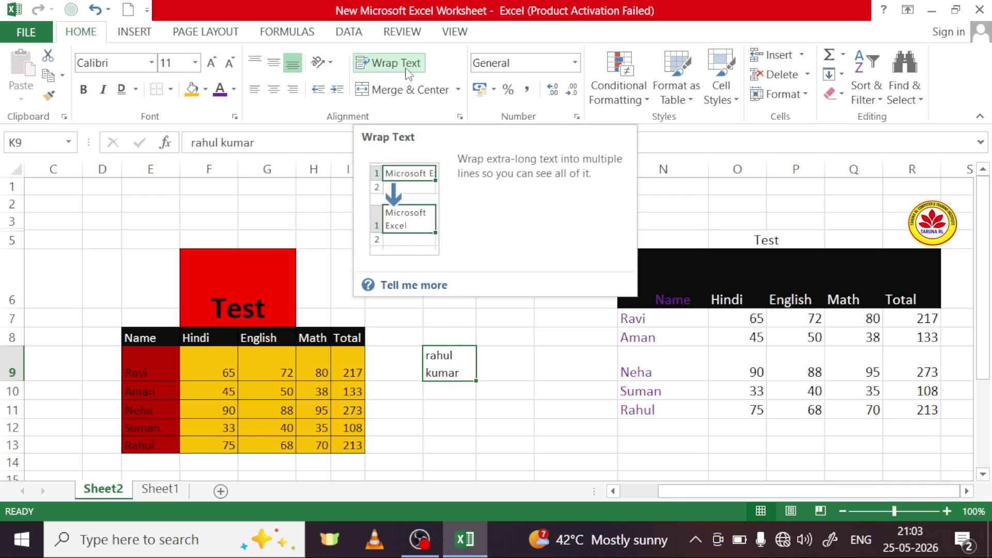
{"action": "left_click", "coordinate": [447, 412]}
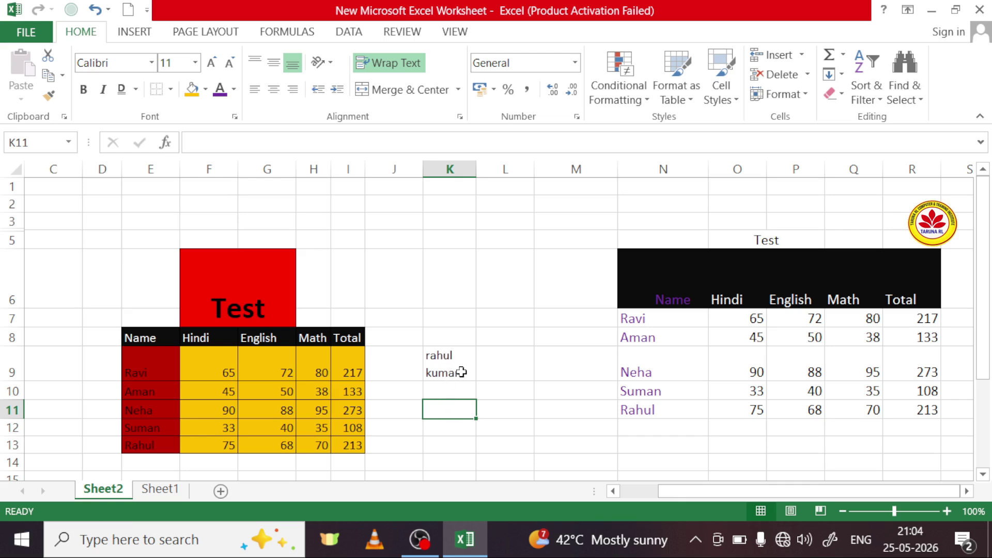
{"action": "left_click", "coordinate": [452, 390]}
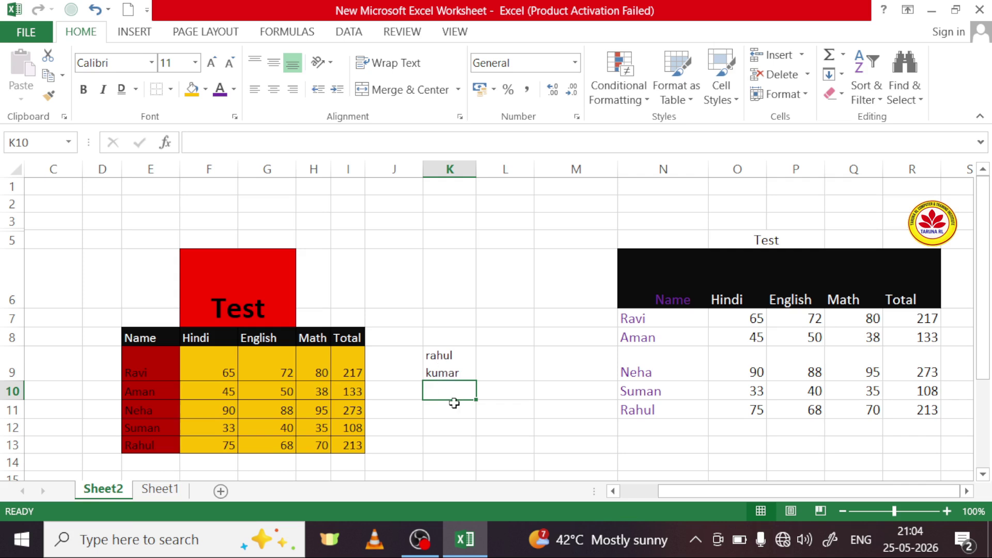
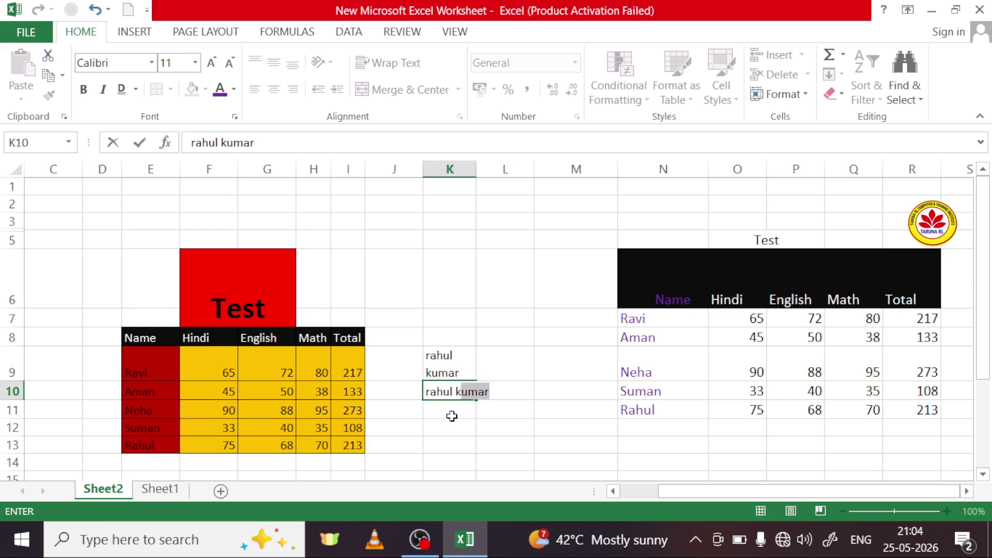
{"action": "key", "text": "Return"}
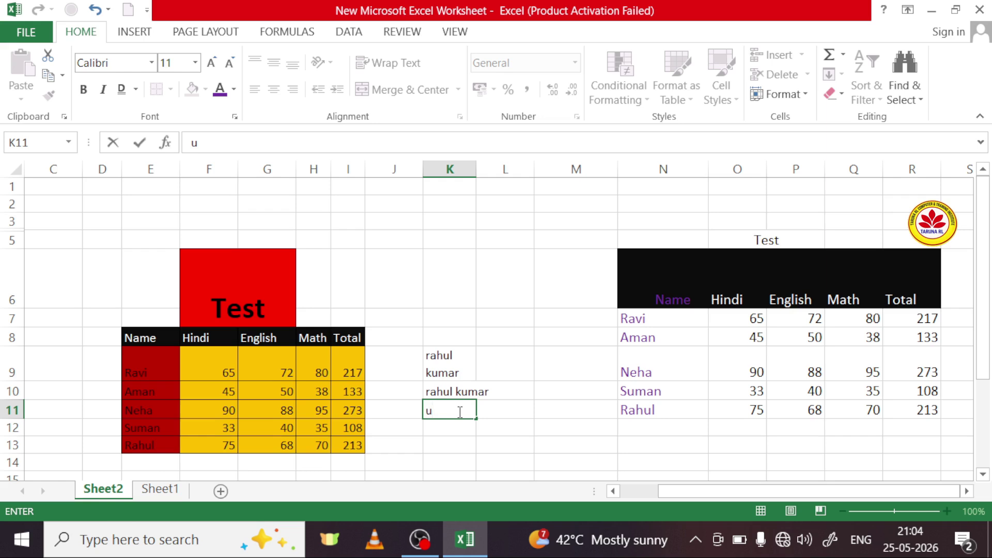
Step: Apply Fill > Justify to K10 to split the name across K10 and K11
{"action": "left_click", "coordinate": [473, 387]}
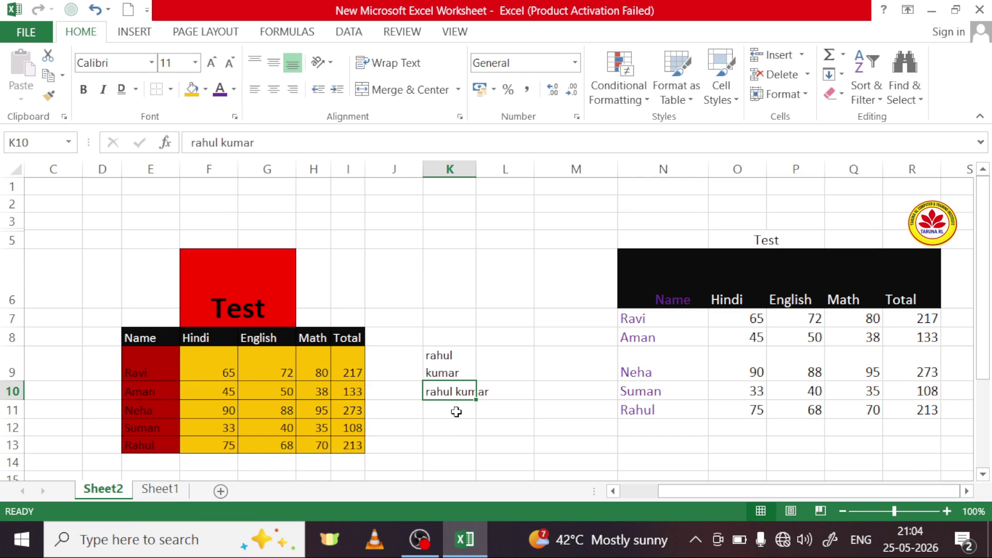
{"action": "left_click", "coordinate": [456, 412]}
{"action": "left_click", "coordinate": [458, 394]}
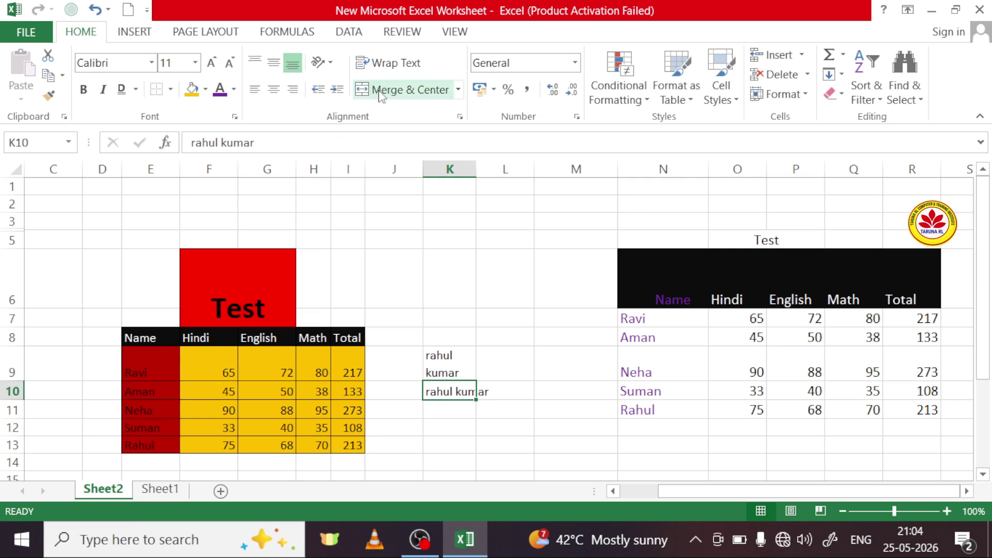
{"action": "left_click", "coordinate": [841, 80]}
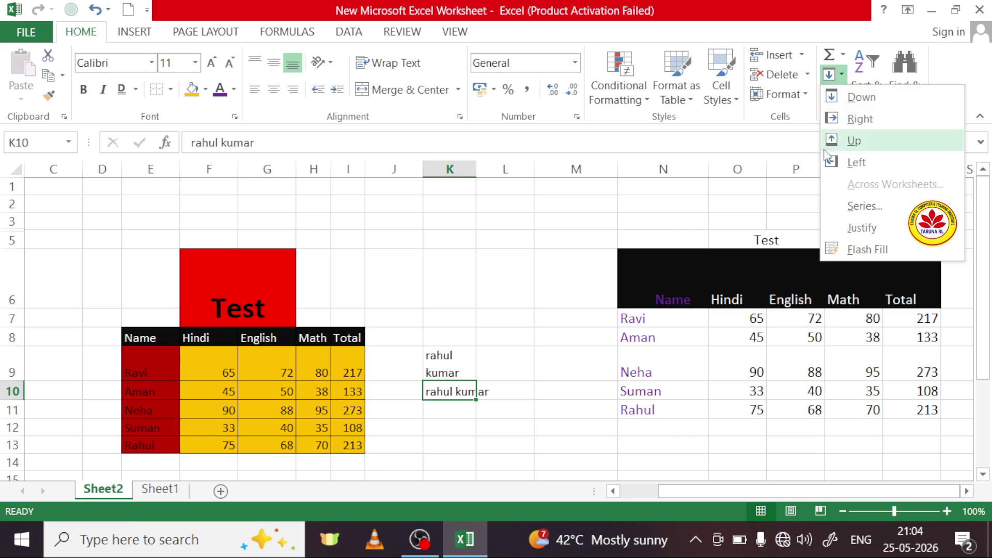
{"action": "left_click", "coordinate": [862, 228]}
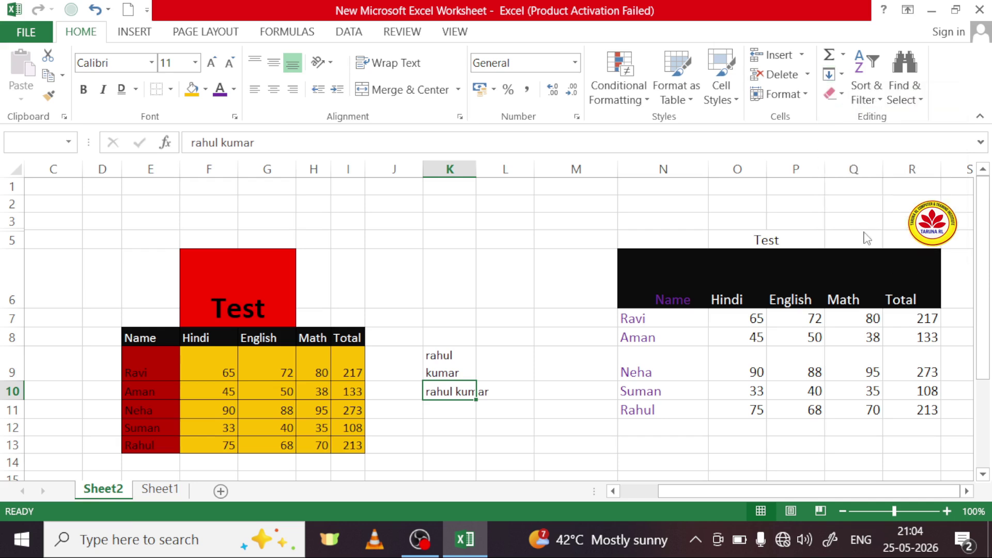
Step: Accept the split name, click empty cells K13, M8 and M12, then go to Sheet1
{"action": "left_click", "coordinate": [485, 321]}
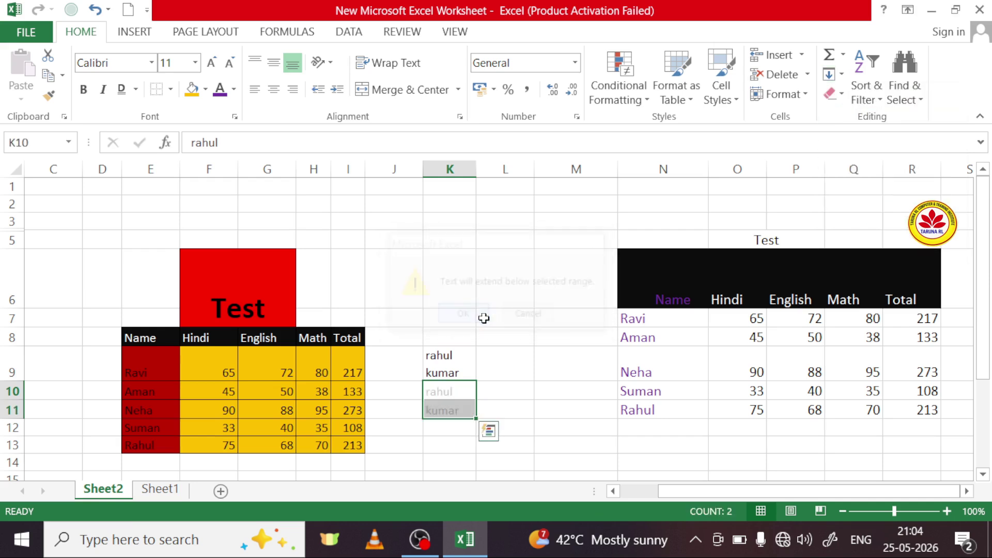
{"action": "left_click", "coordinate": [452, 444]}
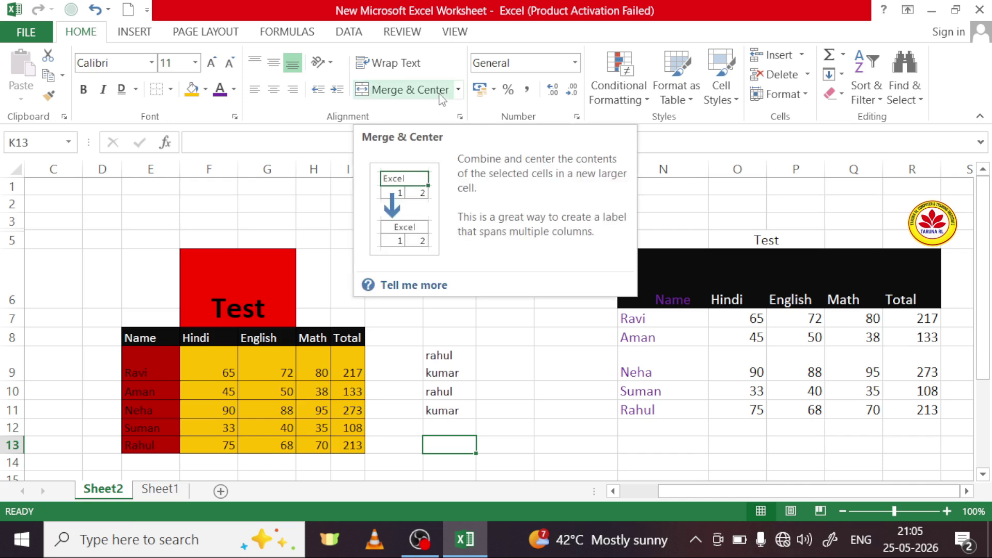
{"action": "left_click", "coordinate": [538, 336]}
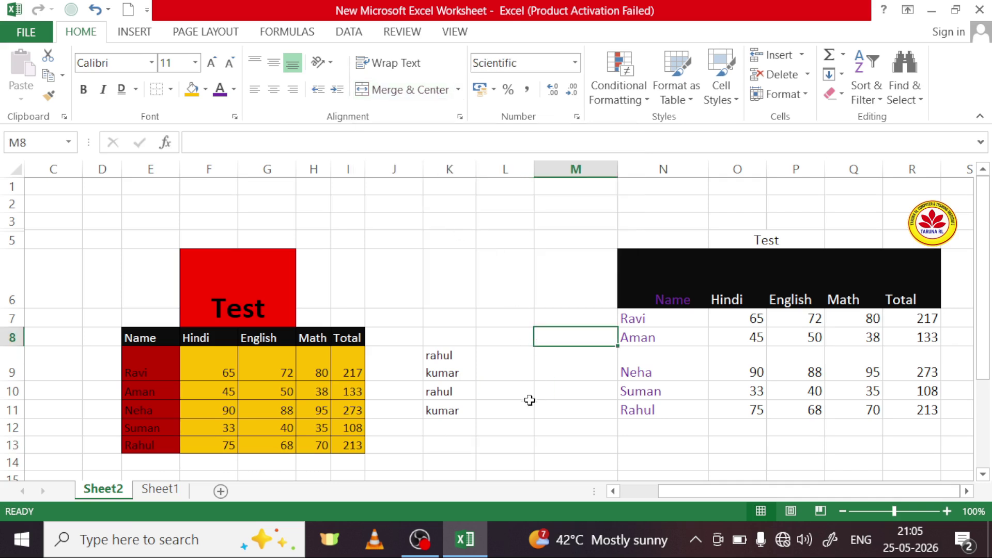
{"action": "scroll", "coordinate": [569, 330], "scroll_direction": "down", "scroll_amount": 1}
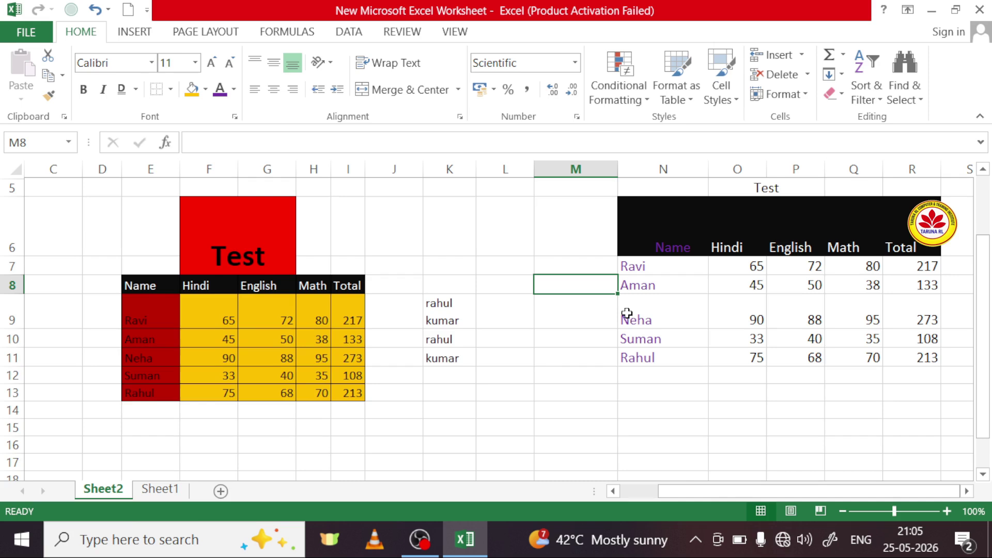
{"action": "left_click", "coordinate": [542, 376]}
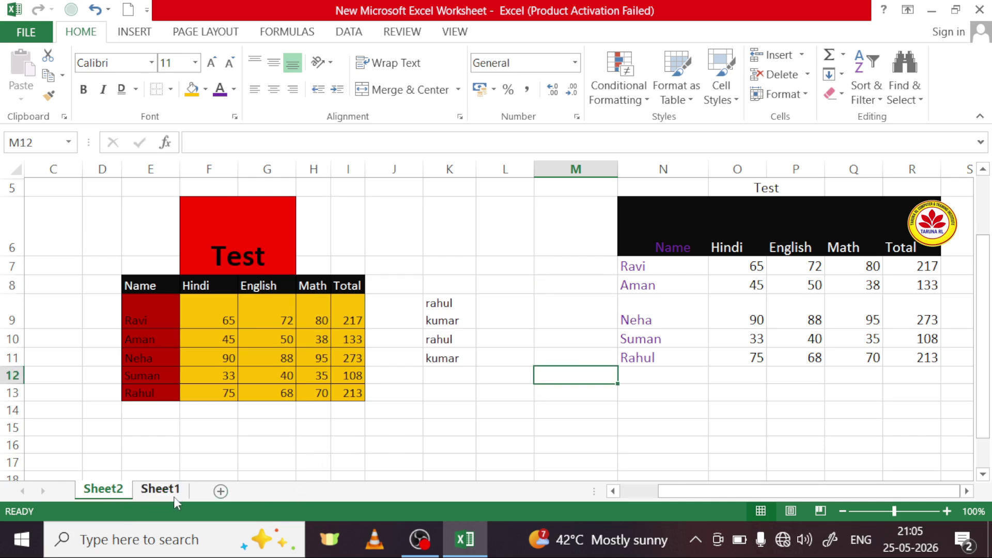
{"action": "left_click", "coordinate": [174, 495]}
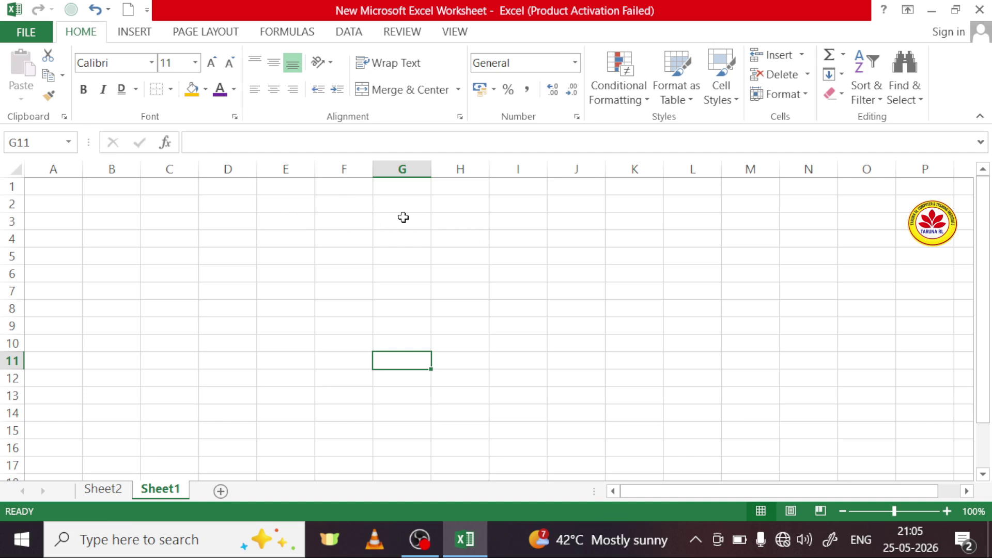
Step: Merge & Center the block F1:K5 on Sheet1 and begin editing the merged cell
{"action": "left_click_drag", "start_coordinate": [353, 187], "coordinate": [656, 259]}
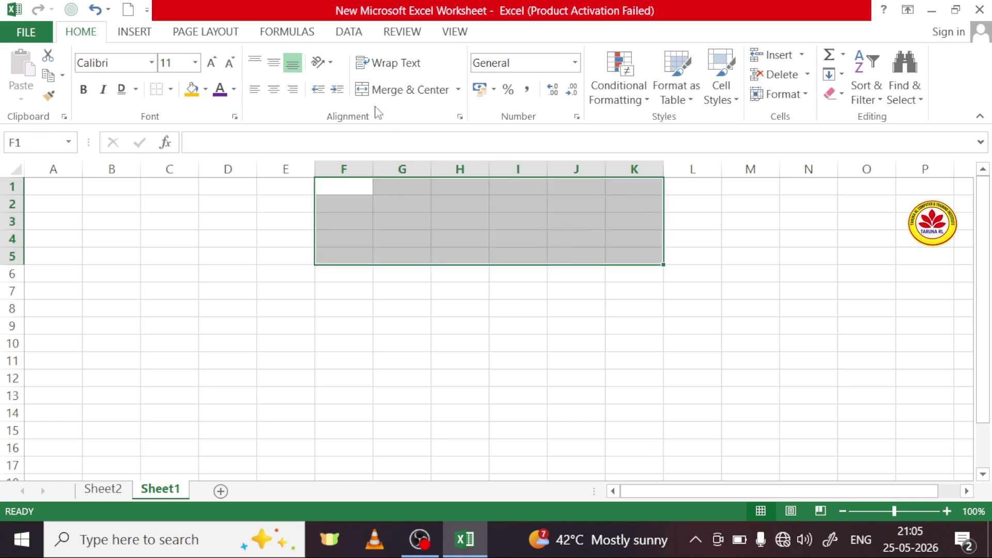
{"action": "left_click", "coordinate": [410, 90]}
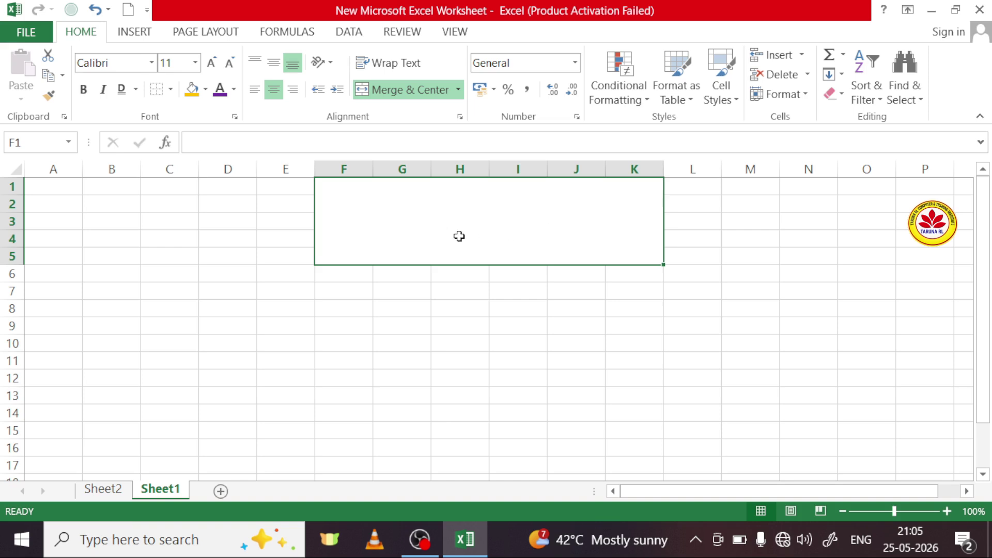
{"action": "double_click", "coordinate": [462, 239]}
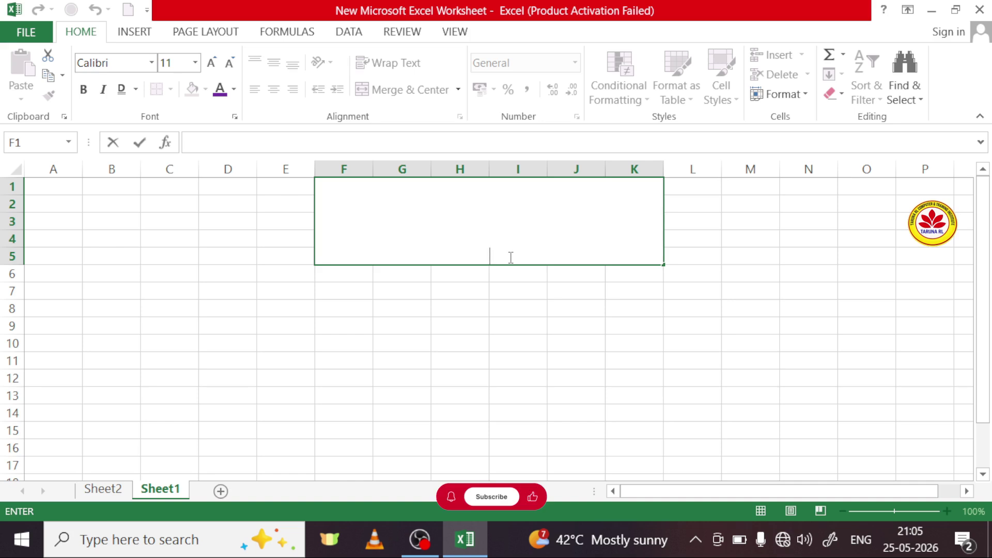
Step: Type 'Student' in the merged cell and set its font size to 36
{"action": "type", "text": "S"}
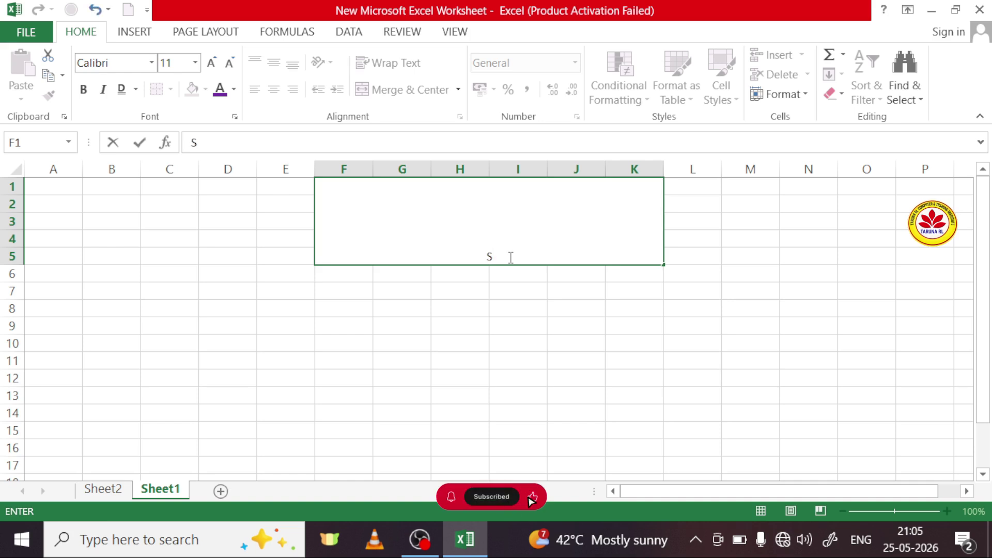
{"action": "type", "text": "tudent"}
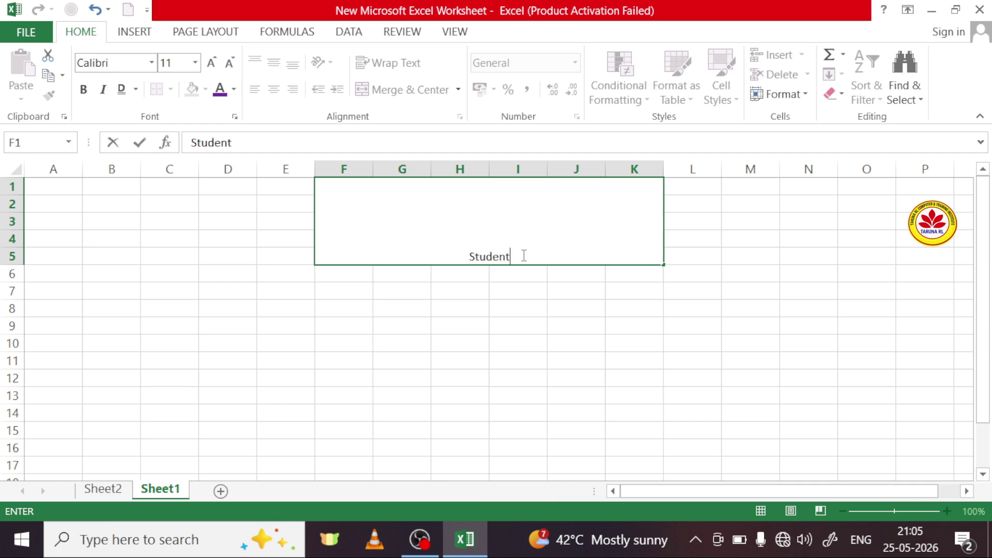
{"action": "left_click_drag", "start_coordinate": [509, 256], "coordinate": [468, 257]}
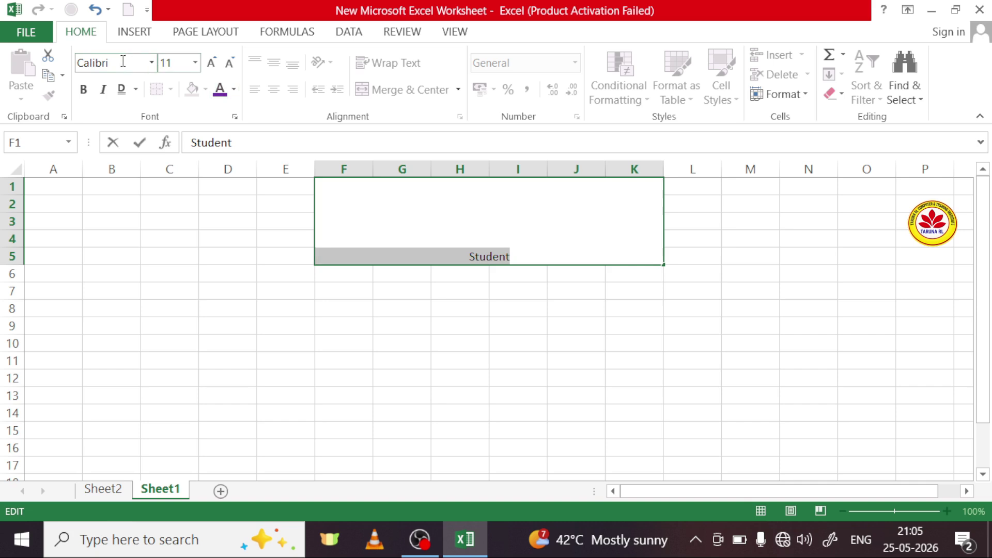
{"action": "left_click", "coordinate": [196, 64]}
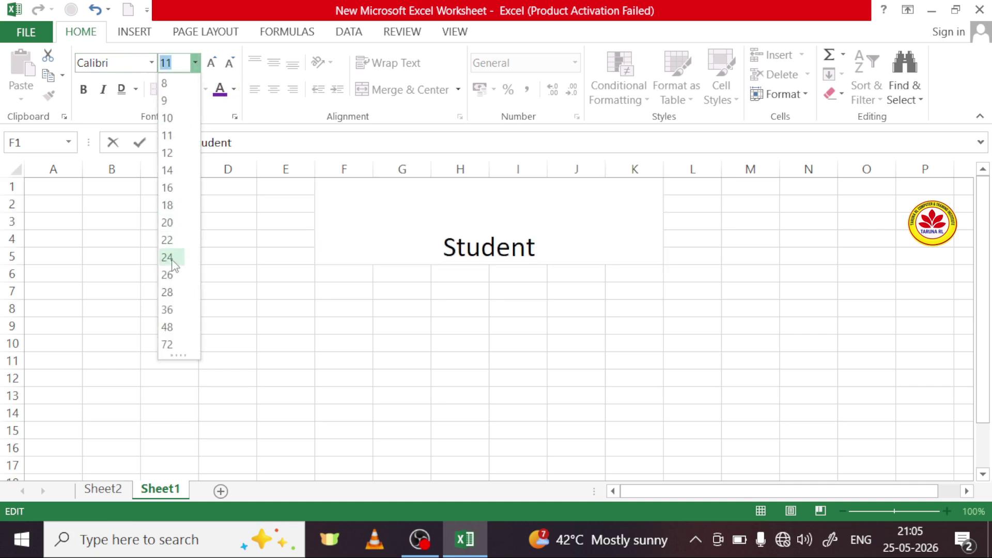
{"action": "left_click", "coordinate": [166, 310]}
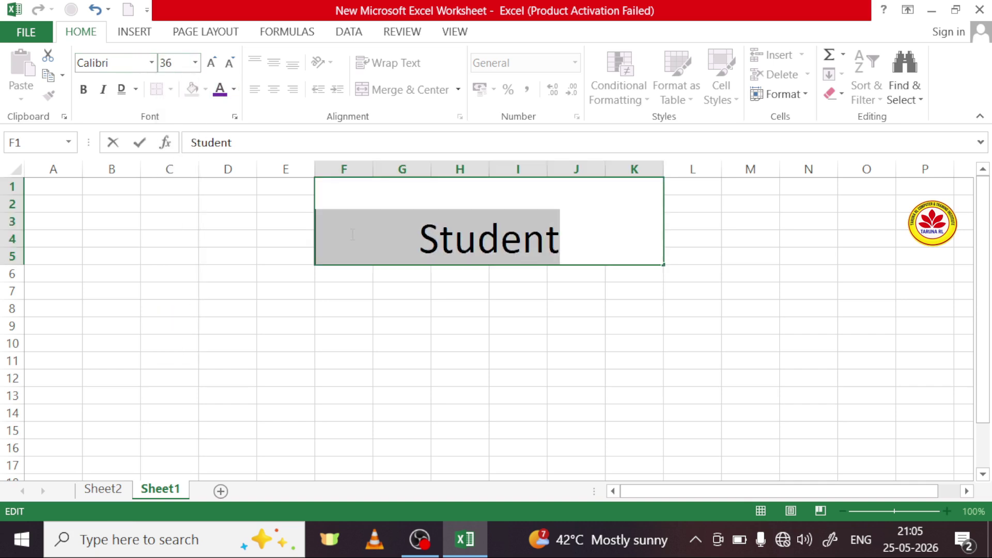
{"action": "left_click", "coordinate": [390, 201]}
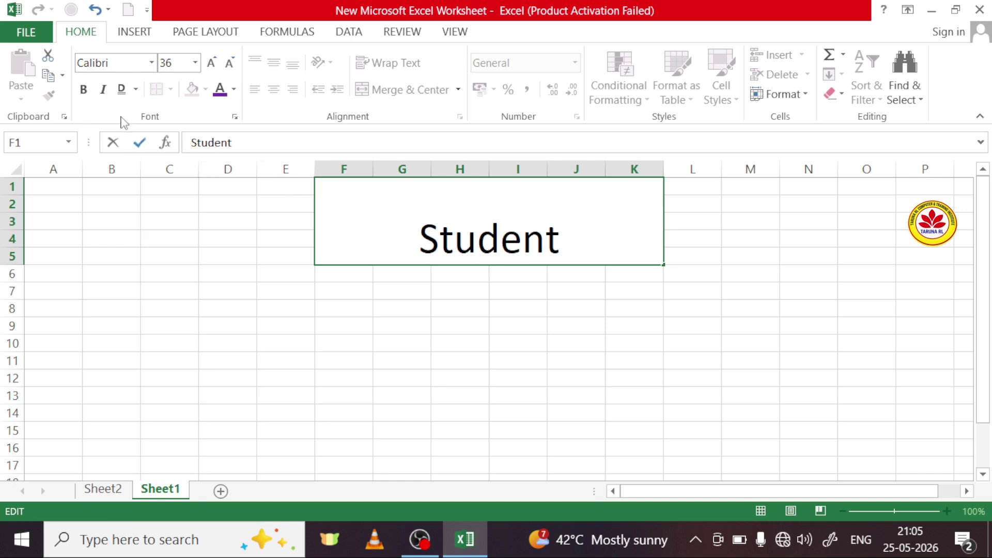
{"action": "left_click", "coordinate": [223, 288]}
Step: Give the Student cell a yellow fill and purple font colour
{"action": "left_click", "coordinate": [352, 237]}
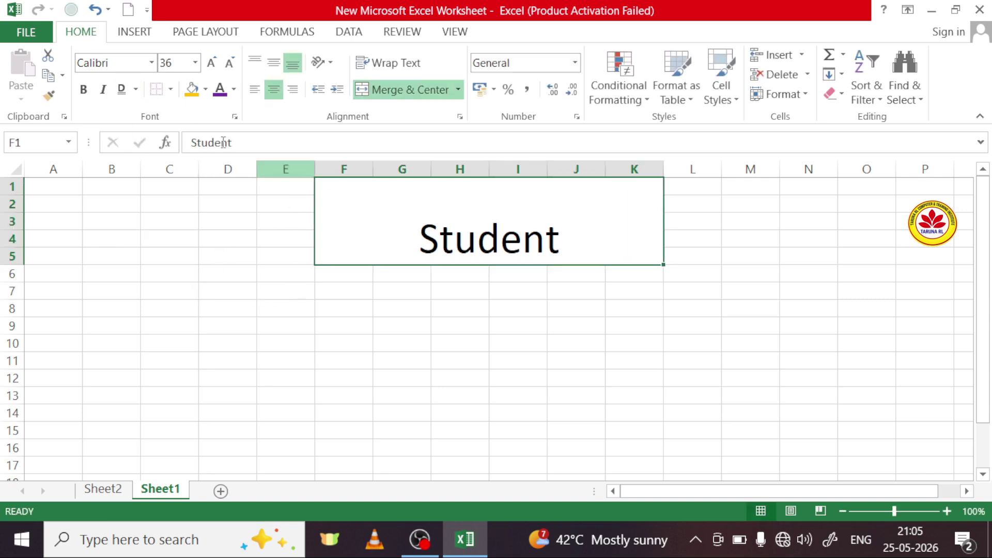
{"action": "left_click", "coordinate": [192, 89]}
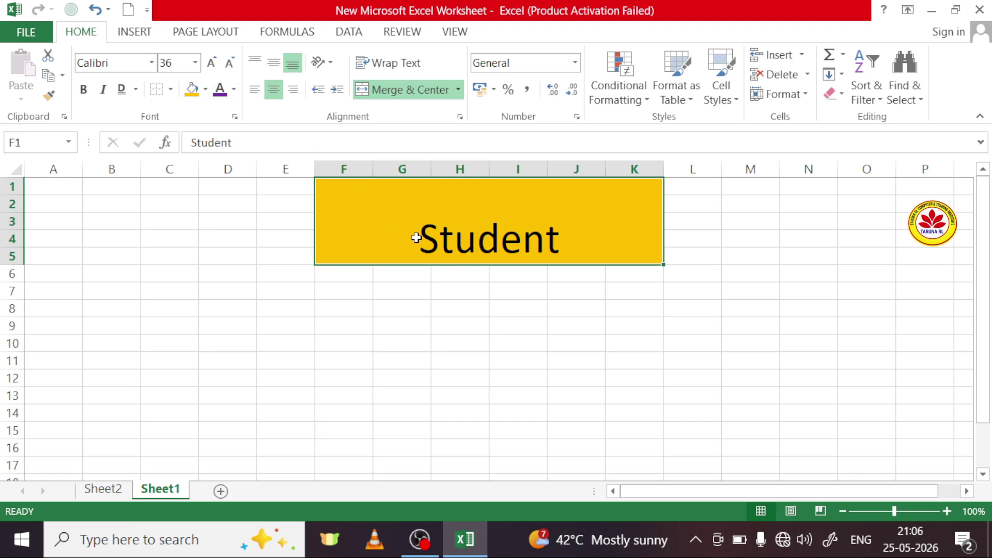
{"action": "left_click", "coordinate": [221, 93]}
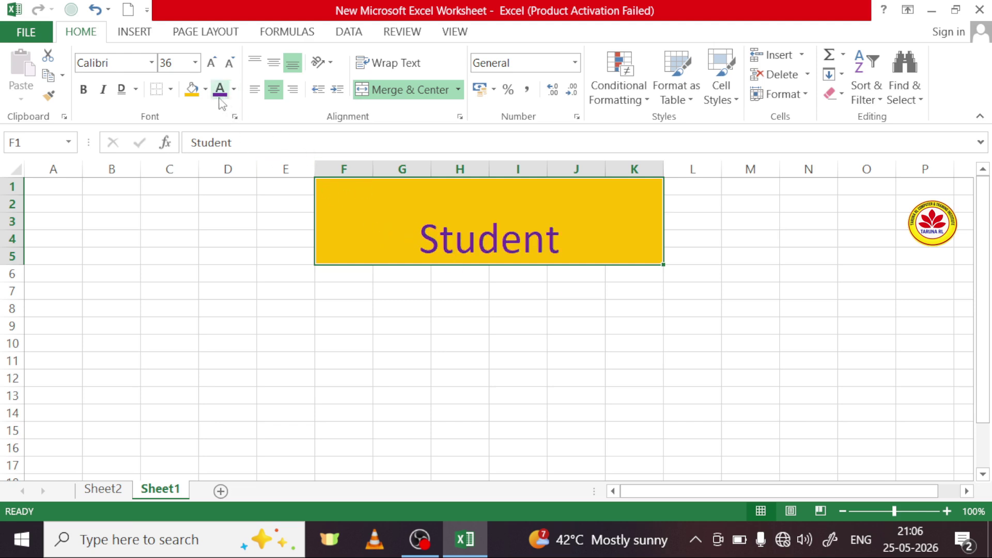
{"action": "left_click", "coordinate": [357, 346]}
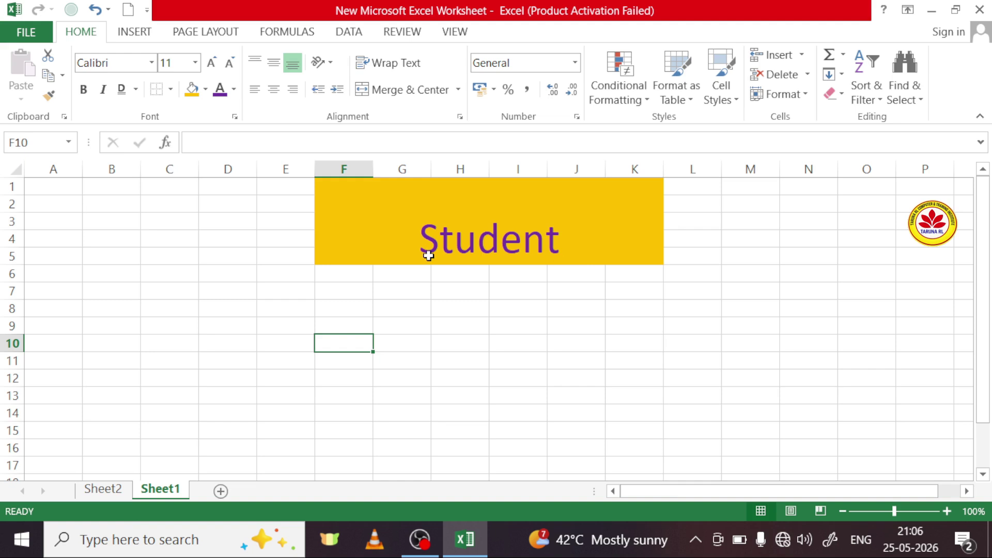
Step: Apply Merge Across to the title block so each row of F1:K5 merges separately
{"action": "left_click", "coordinate": [458, 89]}
{"action": "left_click", "coordinate": [505, 222]}
{"action": "left_click", "coordinate": [488, 215]}
{"action": "left_click", "coordinate": [458, 90]}
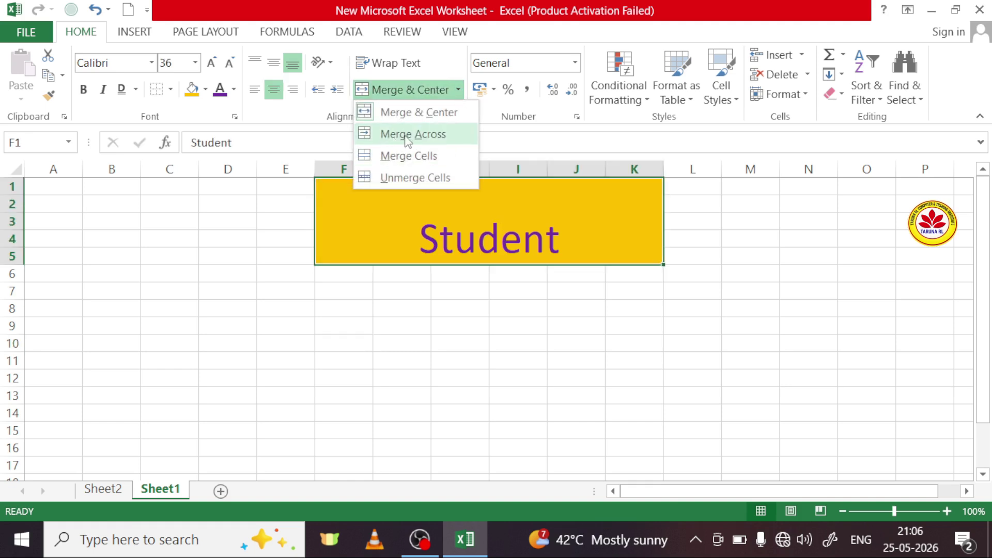
{"action": "left_click", "coordinate": [433, 136]}
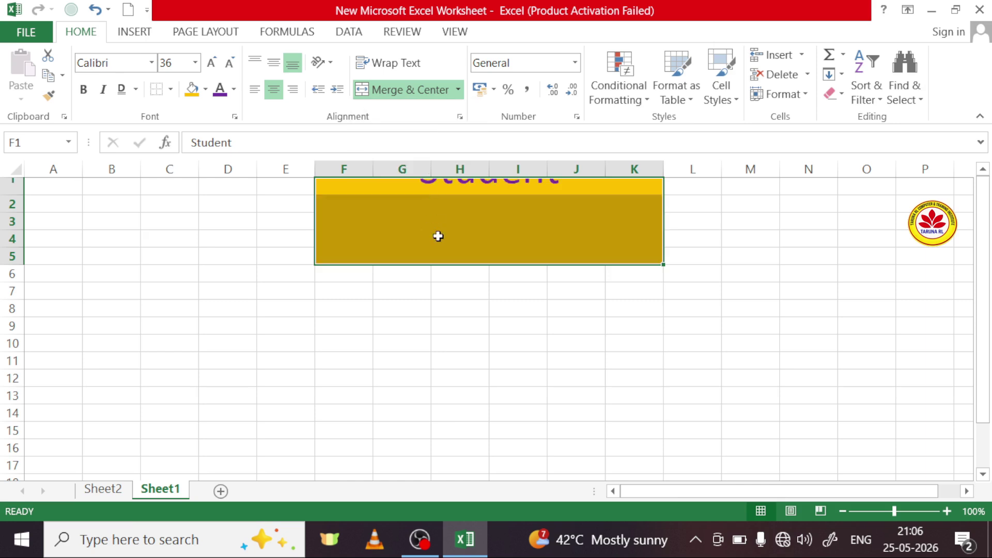
{"action": "left_click", "coordinate": [541, 390]}
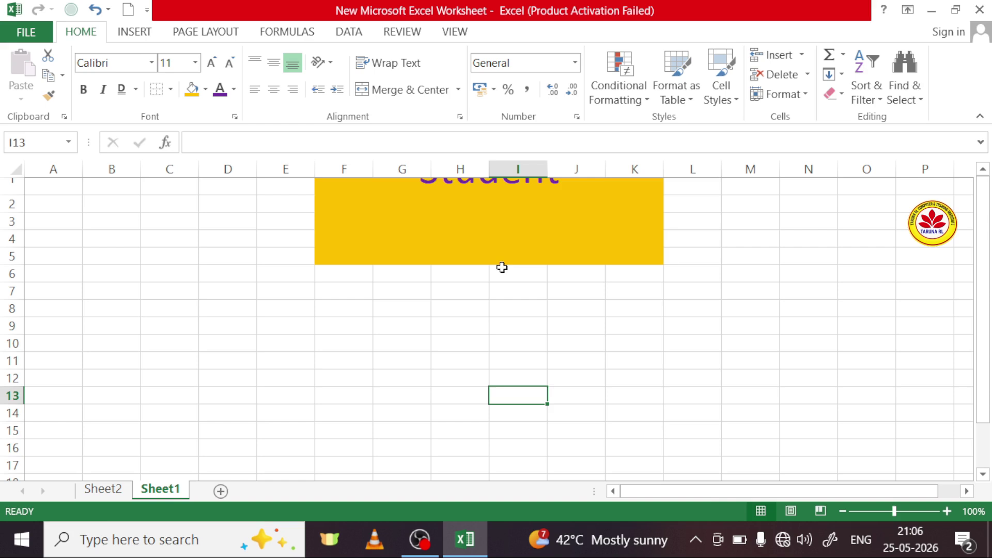
Step: Inspect the separately merged title rows, then select the whole F1:K5 block
{"action": "left_click", "coordinate": [473, 240]}
{"action": "left_click", "coordinate": [531, 217]}
{"action": "left_click", "coordinate": [528, 202]}
{"action": "left_click", "coordinate": [536, 235]}
{"action": "left_click", "coordinate": [536, 257]}
{"action": "left_click", "coordinate": [528, 235]}
{"action": "left_click", "coordinate": [528, 202]}
{"action": "left_click", "coordinate": [530, 222]}
{"action": "left_click", "coordinate": [533, 255]}
{"action": "left_click", "coordinate": [527, 205]}
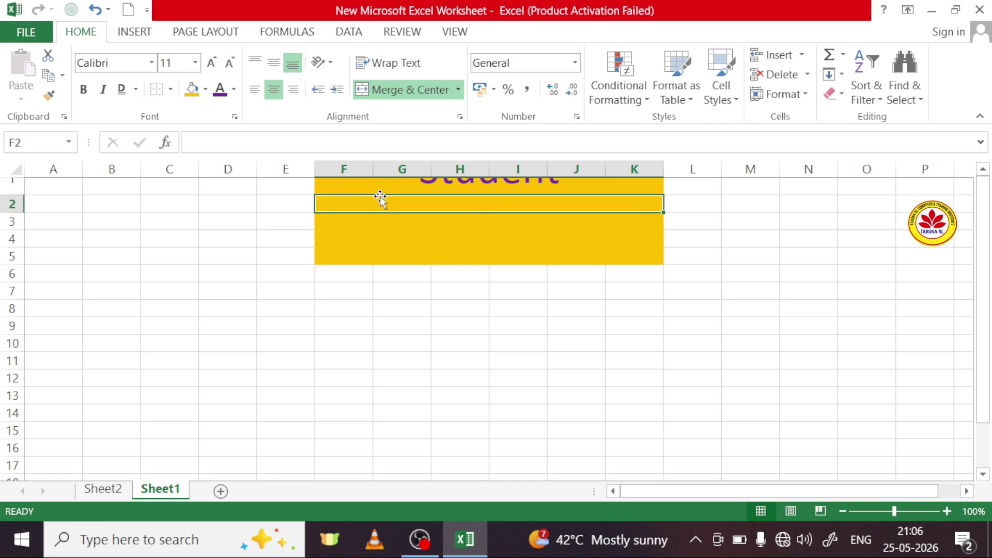
{"action": "left_click_drag", "start_coordinate": [328, 188], "coordinate": [614, 256]}
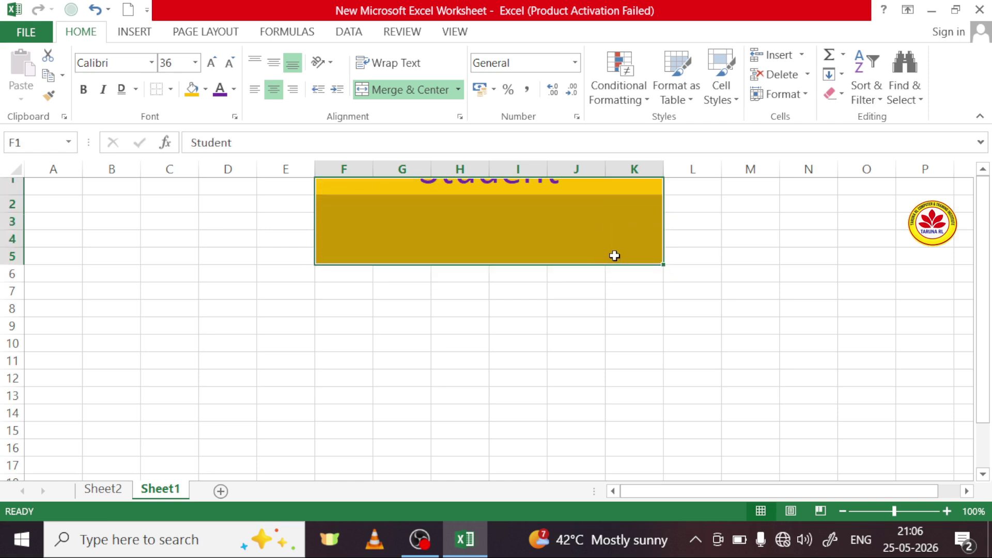
Step: Use Clear Formats to strip all formatting from the F1:K5 title block
{"action": "left_click", "coordinate": [842, 96]}
{"action": "left_click", "coordinate": [853, 137]}
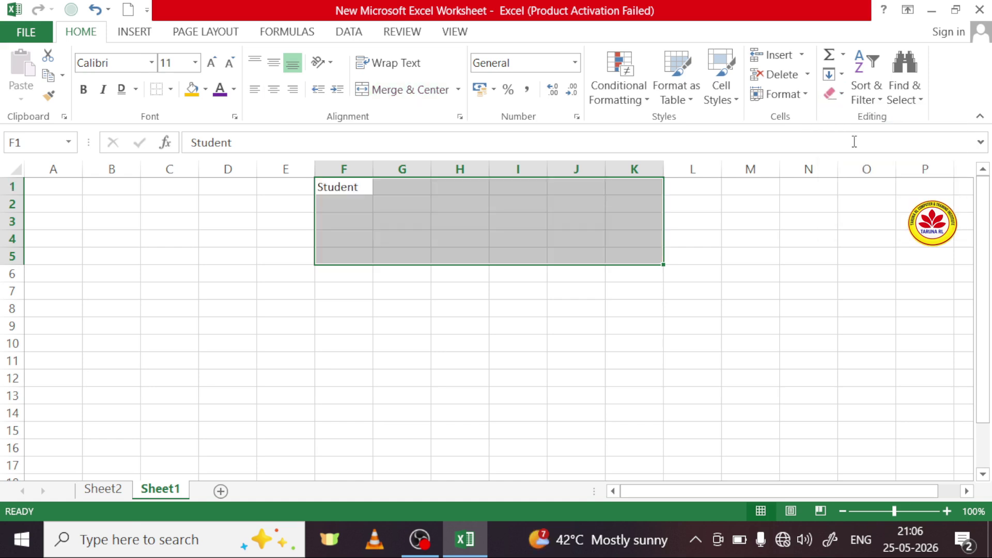
{"action": "left_click", "coordinate": [443, 222]}
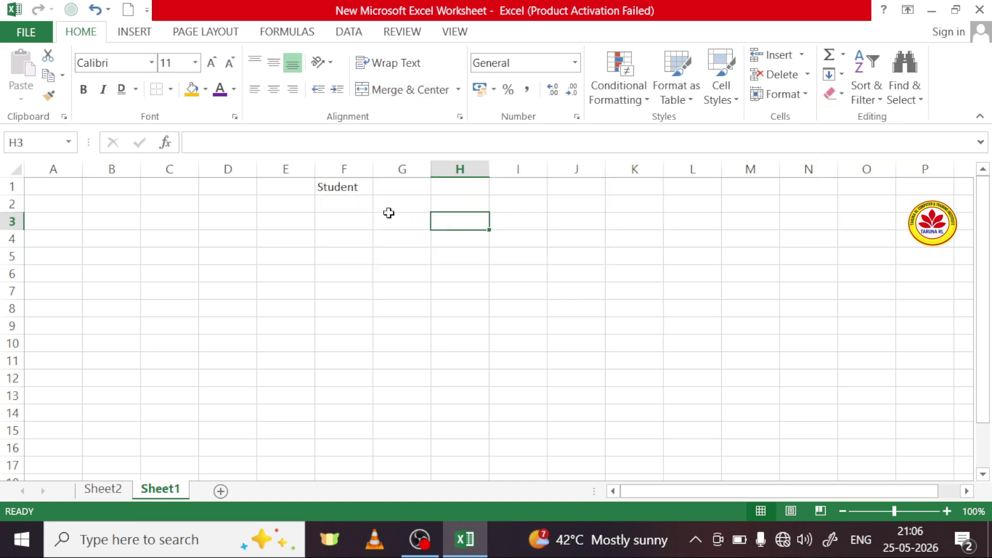
Step: Apply Merge Across to F1:J4 and check which merged row holds Student
{"action": "left_click_drag", "start_coordinate": [354, 181], "coordinate": [560, 245]}
{"action": "left_click", "coordinate": [458, 90]}
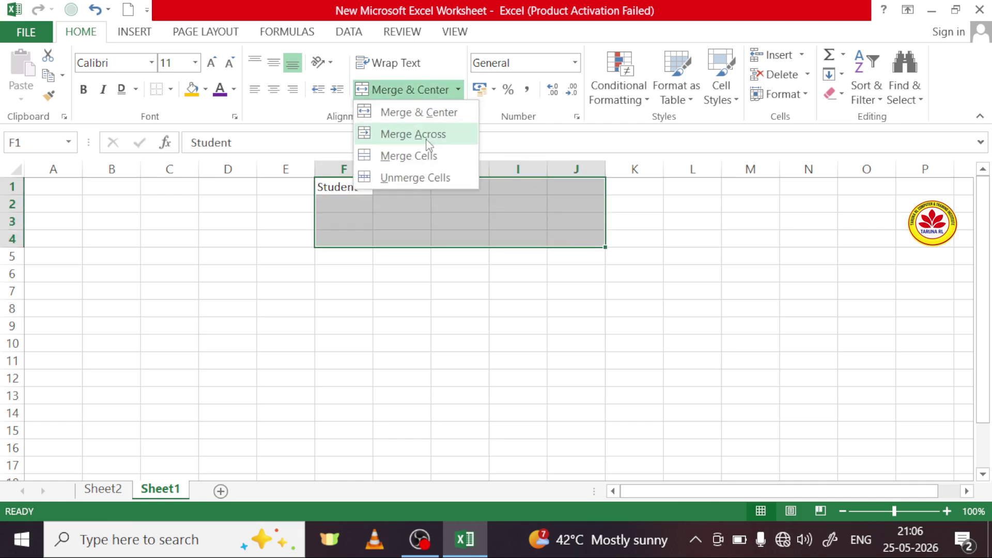
{"action": "left_click", "coordinate": [428, 134]}
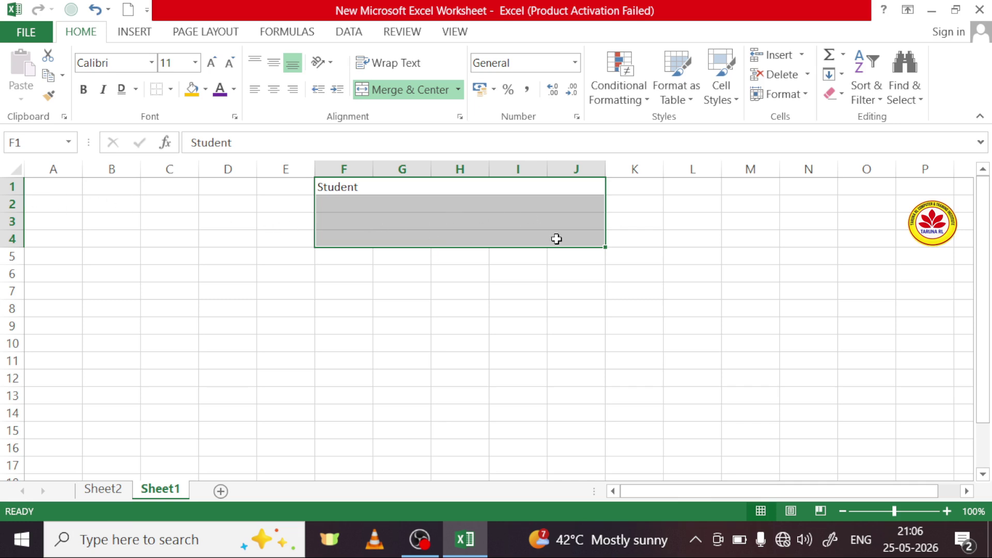
{"action": "left_click", "coordinate": [532, 224]}
{"action": "left_click", "coordinate": [467, 203]}
{"action": "left_click", "coordinate": [467, 184]}
{"action": "left_click", "coordinate": [471, 217]}
Step: Merge F1:J4 into a single cell, then unmerge it back into separate cells
{"action": "left_click_drag", "start_coordinate": [351, 186], "coordinate": [553, 236]}
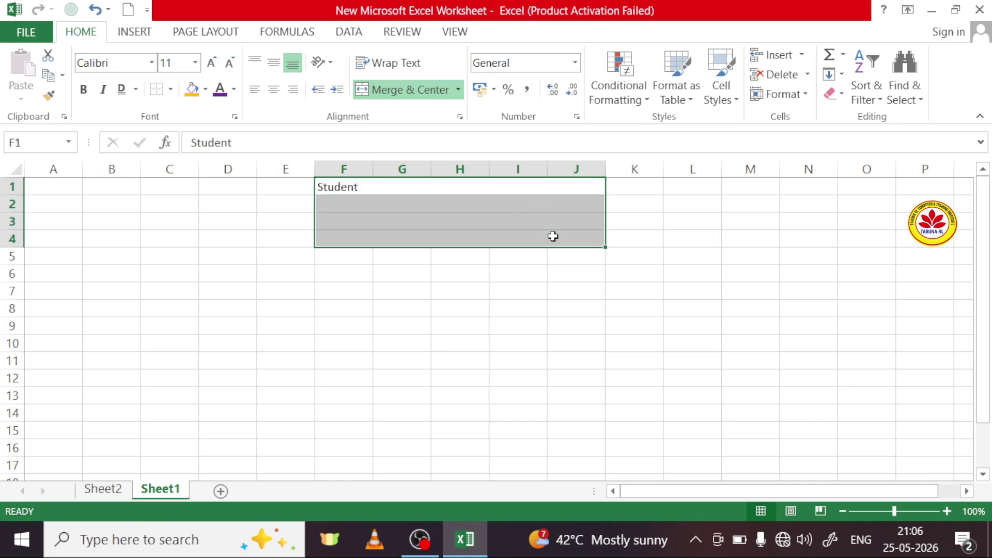
{"action": "left_click", "coordinate": [458, 90]}
{"action": "left_click", "coordinate": [441, 156]}
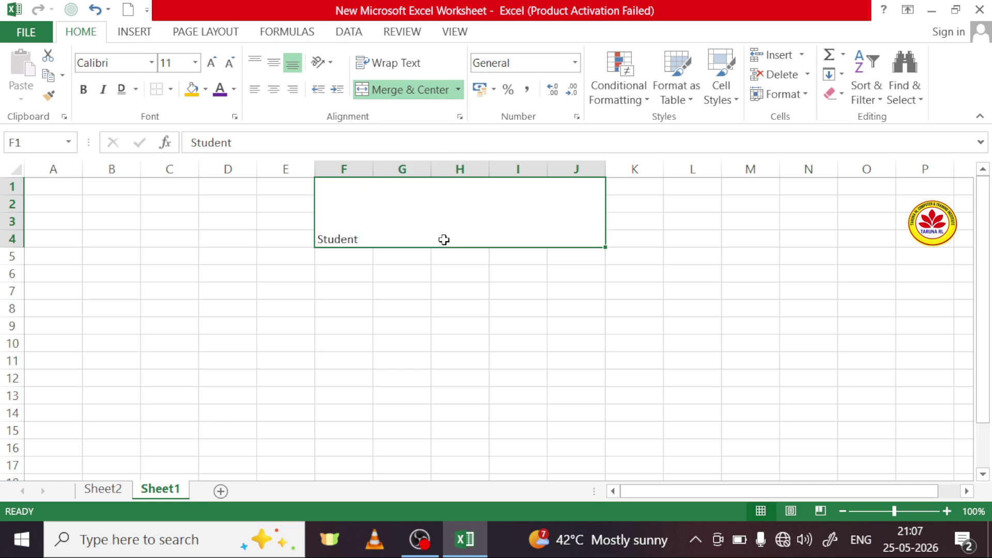
{"action": "left_click", "coordinate": [692, 238]}
{"action": "left_click", "coordinate": [514, 224]}
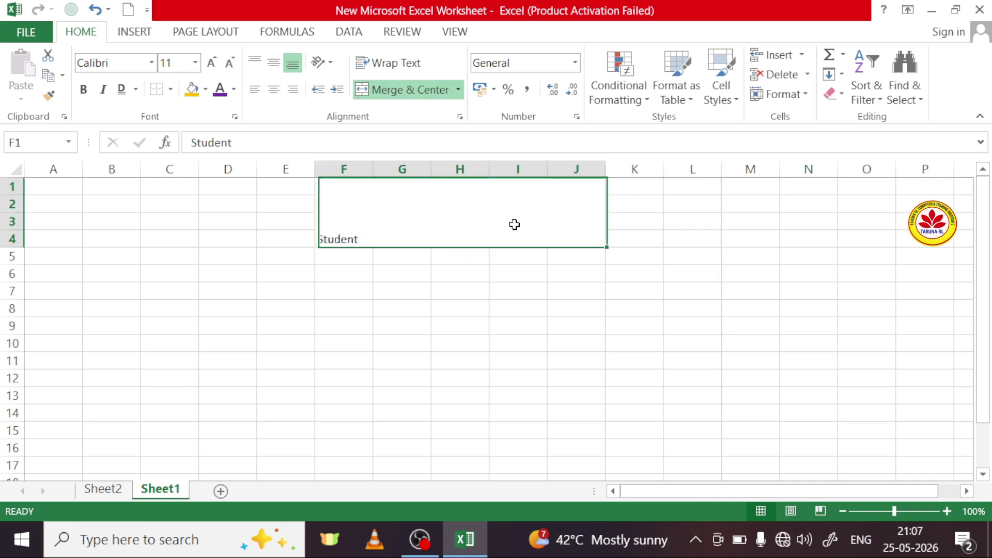
{"action": "left_click", "coordinate": [458, 90]}
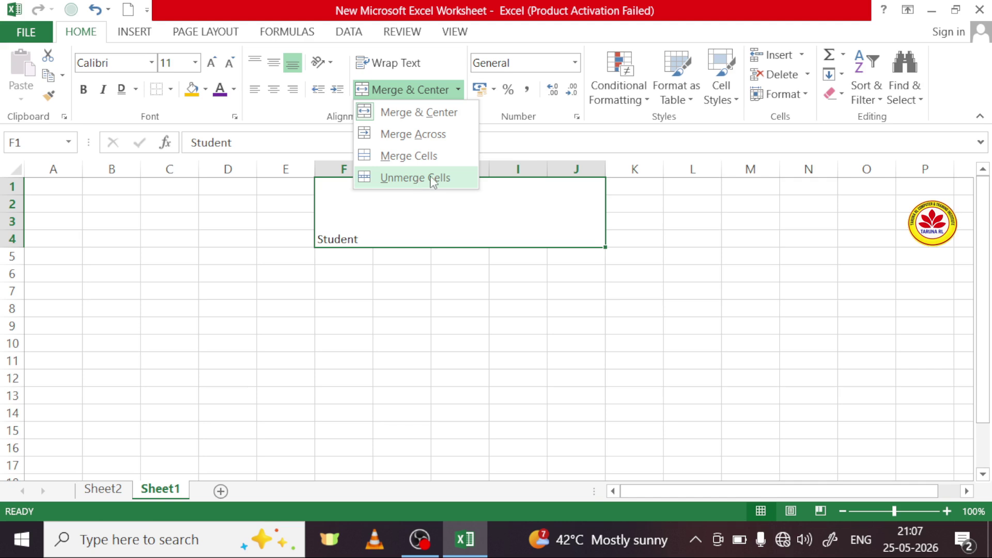
{"action": "left_click", "coordinate": [432, 179]}
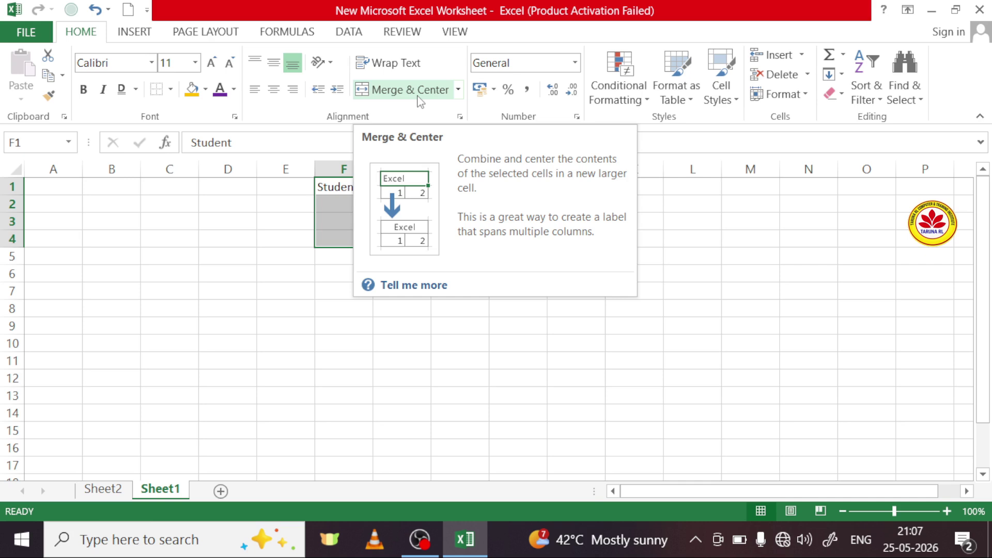
{"action": "left_click", "coordinate": [356, 326]}
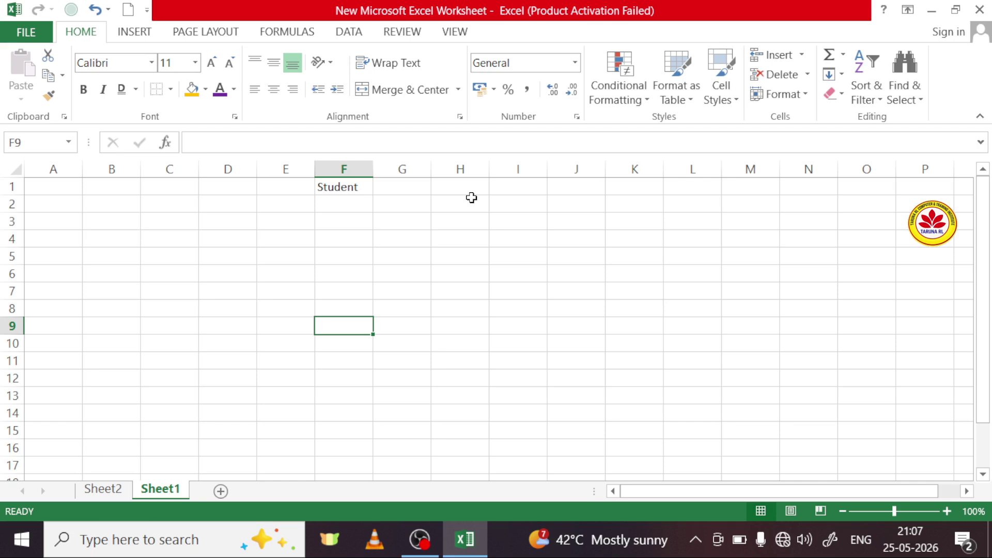
Step: Delete the Student text from E1:G2, leaving Sheet1 empty
{"action": "left_click_drag", "start_coordinate": [308, 187], "coordinate": [426, 202]}
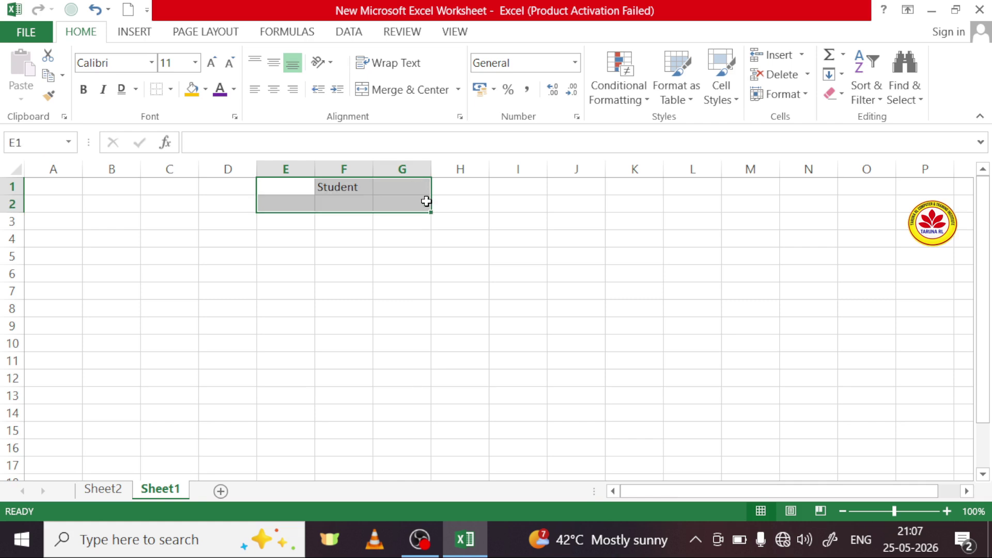
{"action": "key", "text": "Delete"}
{"action": "left_click", "coordinate": [386, 271]}
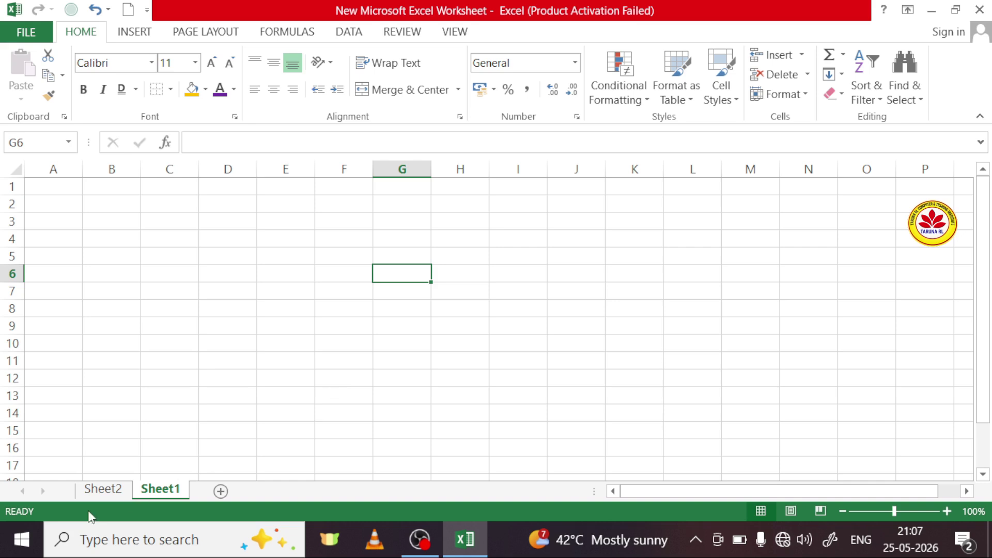
Step: On Sheet2, Clear All in the duplicate side area J6:T14
{"action": "left_click", "coordinate": [115, 495]}
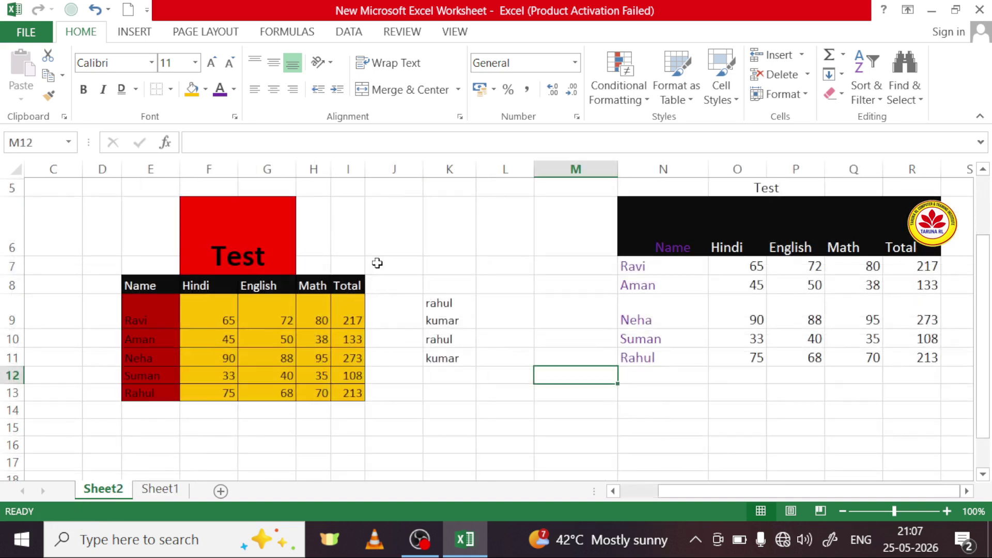
{"action": "left_click", "coordinate": [392, 201]}
{"action": "left_click_drag", "start_coordinate": [393, 200], "coordinate": [877, 415]}
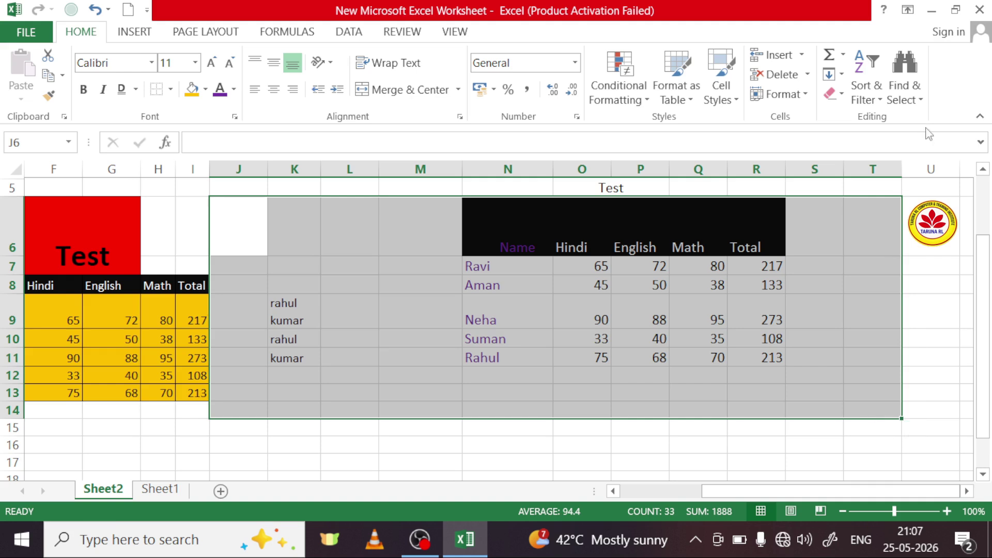
{"action": "left_click", "coordinate": [840, 95]}
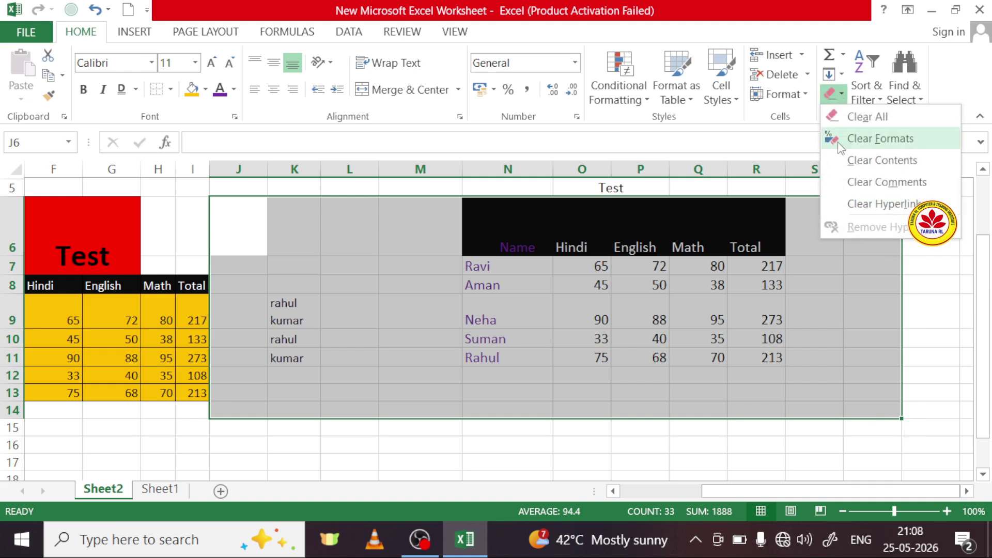
{"action": "left_click", "coordinate": [872, 121]}
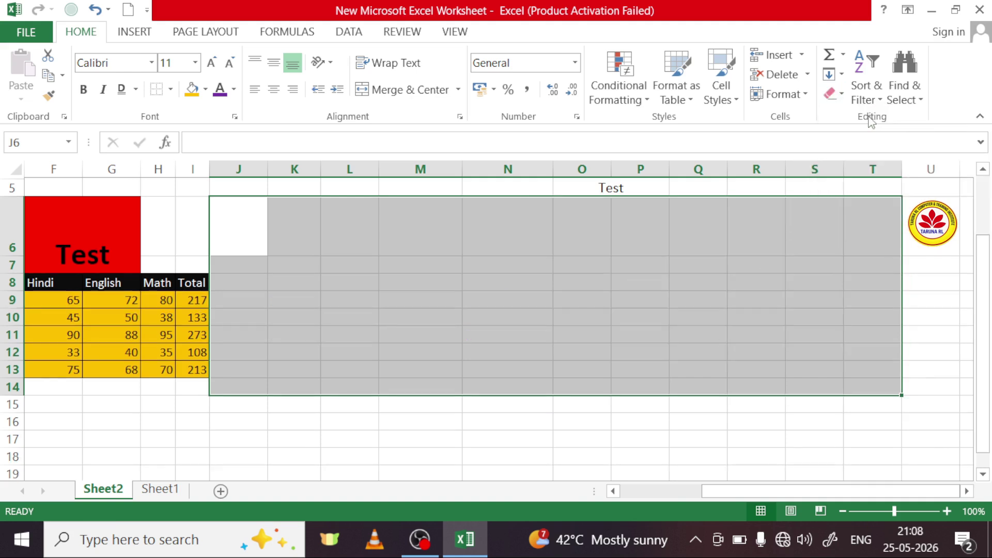
{"action": "left_click", "coordinate": [631, 425]}
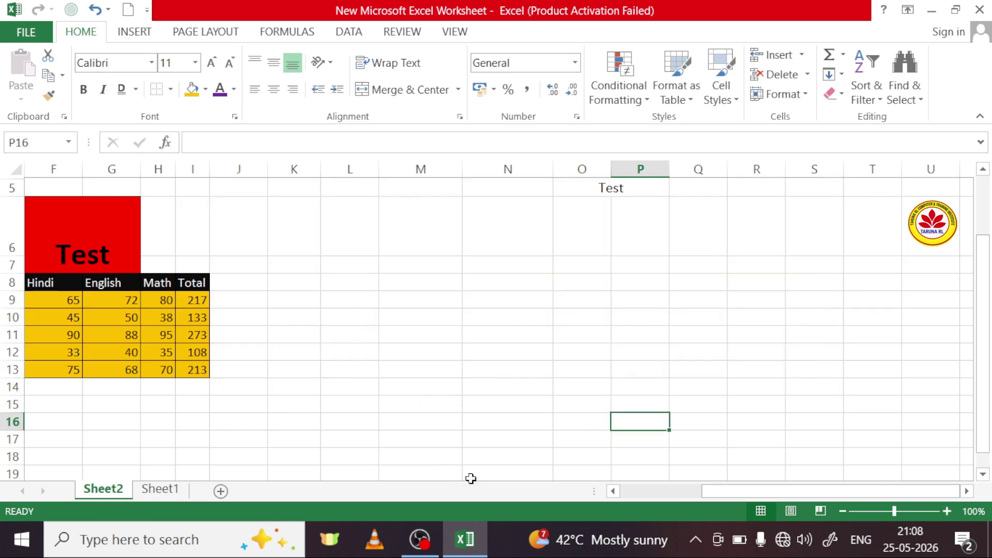
Step: Scroll back left and click empty cells beside the Test table, ending on M9
{"action": "left_click_drag", "start_coordinate": [930, 490], "coordinate": [753, 498]}
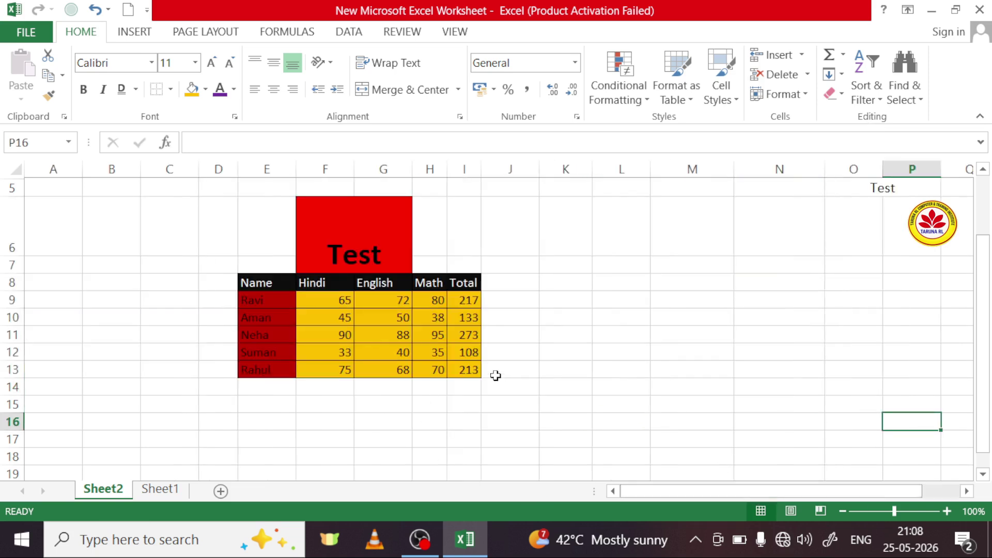
{"action": "left_click", "coordinate": [501, 371]}
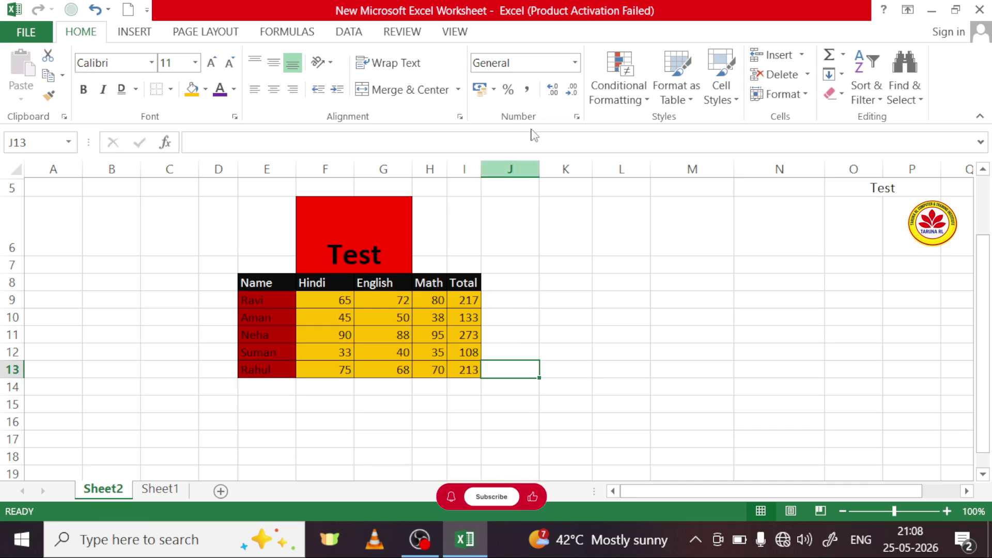
{"action": "left_click", "coordinate": [601, 300]}
{"action": "left_click", "coordinate": [635, 367]}
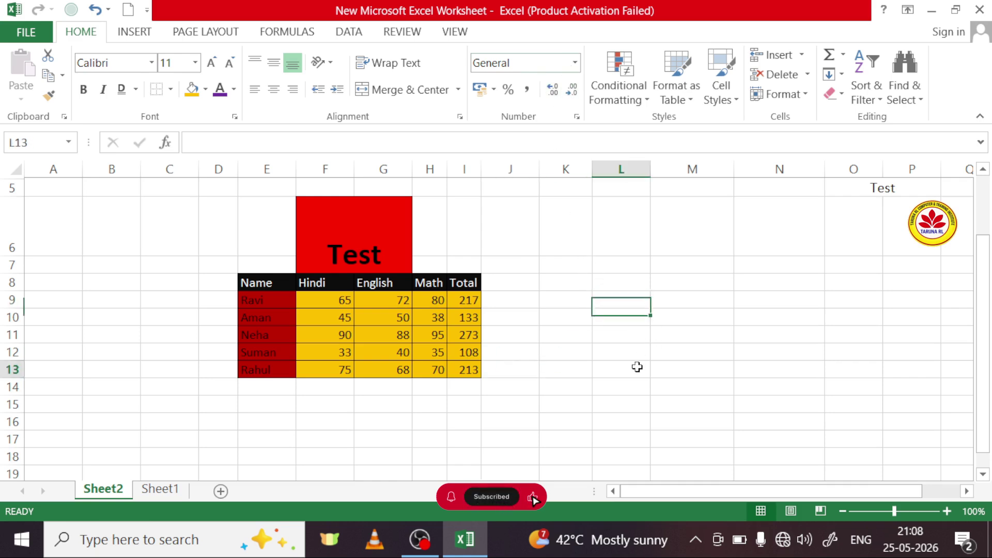
{"action": "left_click", "coordinate": [581, 367]}
{"action": "left_click", "coordinate": [579, 313]}
{"action": "left_click", "coordinate": [643, 305]}
{"action": "left_click", "coordinate": [618, 373]}
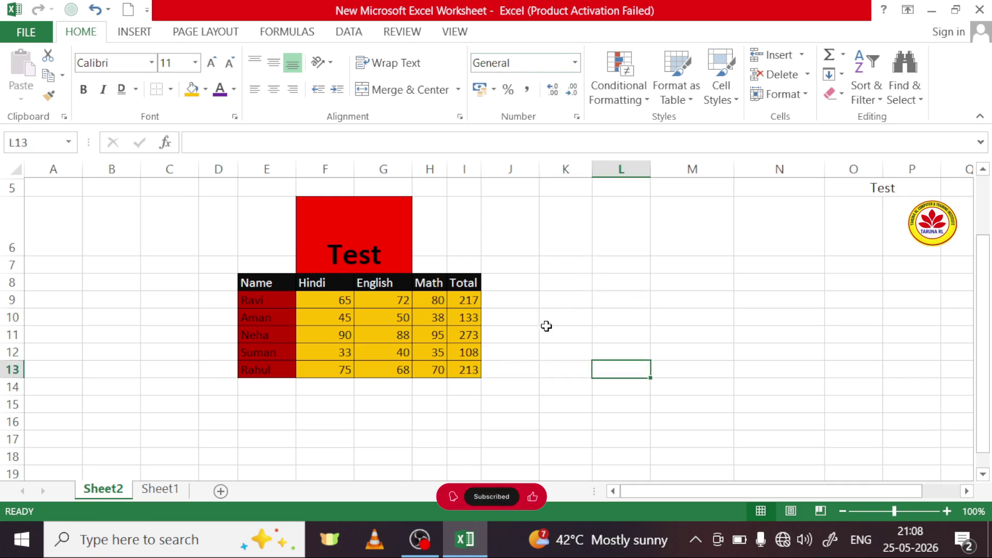
{"action": "left_click", "coordinate": [588, 302]}
{"action": "left_click", "coordinate": [689, 298]}
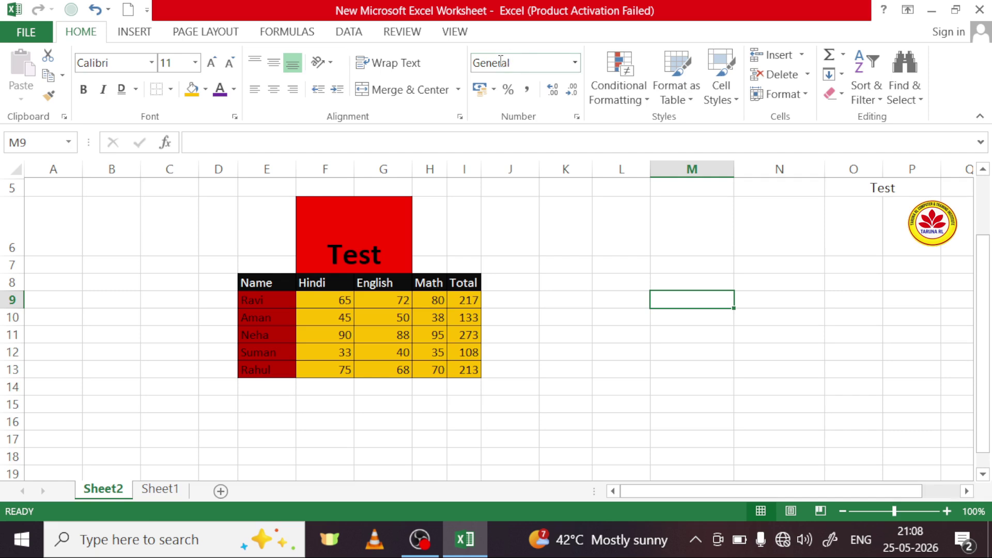
Step: Enter the value 432 in cell M9
{"action": "left_click", "coordinate": [574, 67]}
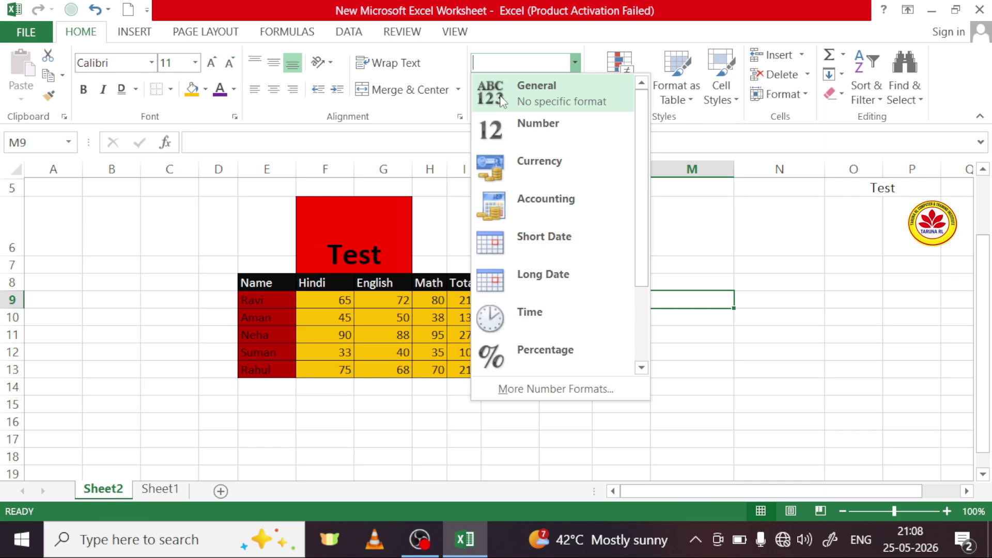
{"action": "left_click", "coordinate": [709, 280]}
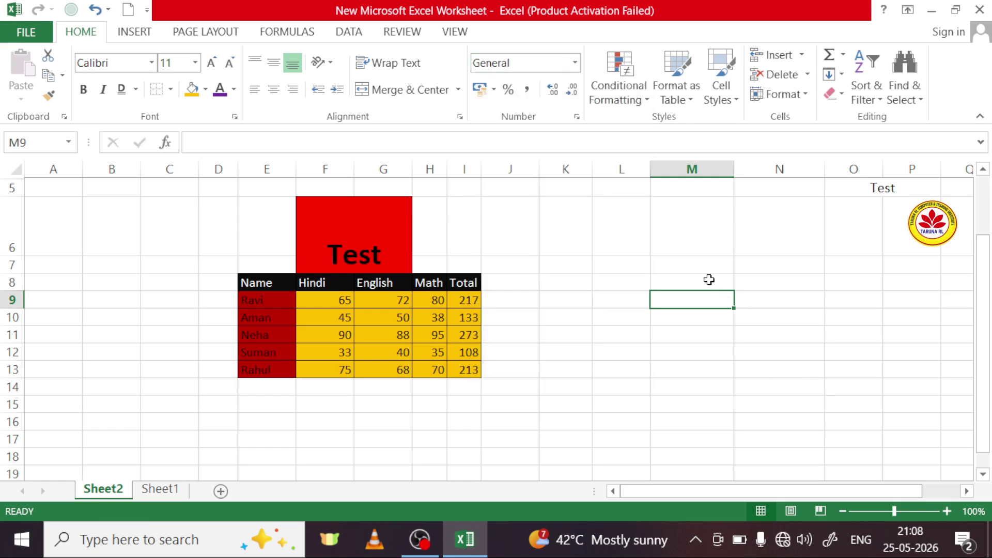
{"action": "type", "text": "432"}
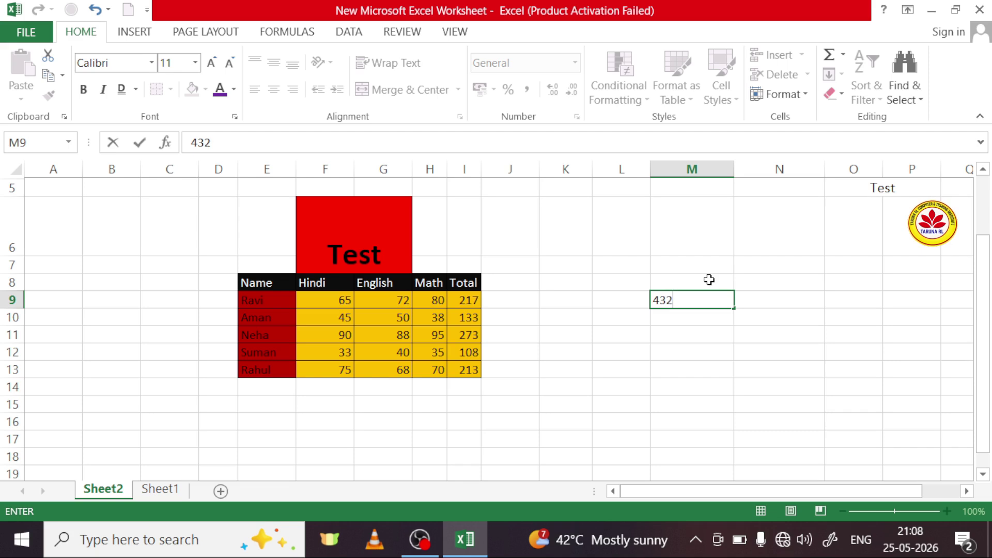
{"action": "left_click", "coordinate": [696, 318]}
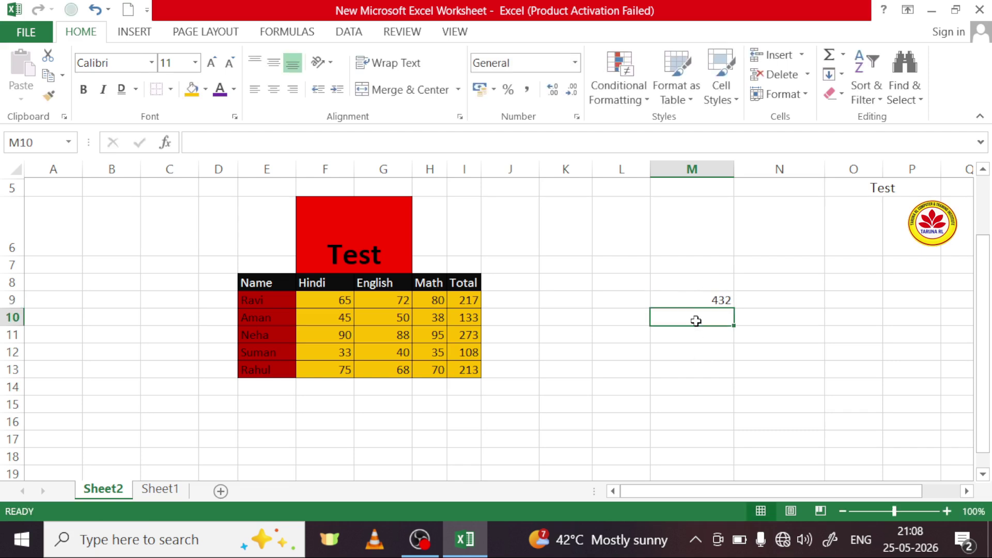
{"action": "left_click", "coordinate": [711, 336]}
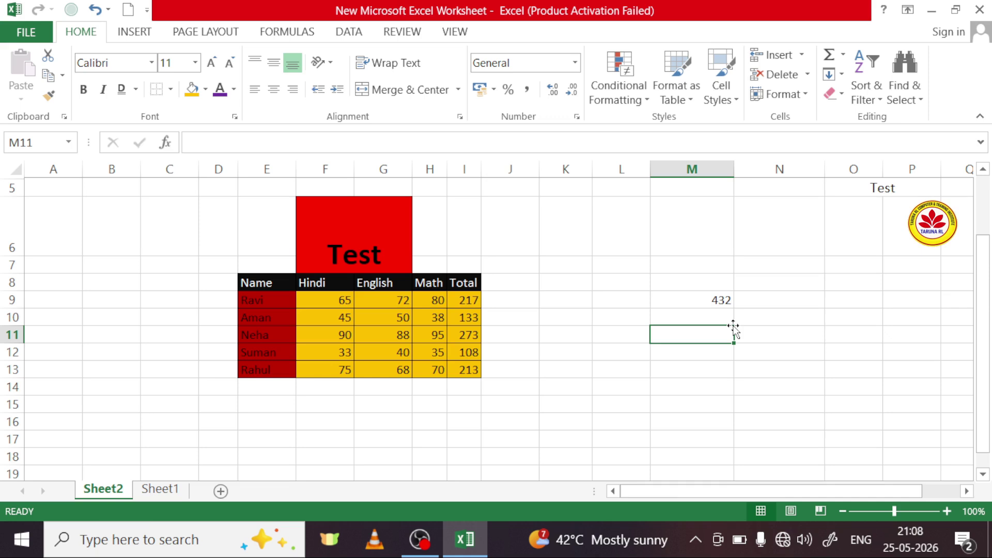
Step: Type the name 'rohit' in cell N8
{"action": "left_click", "coordinate": [797, 290]}
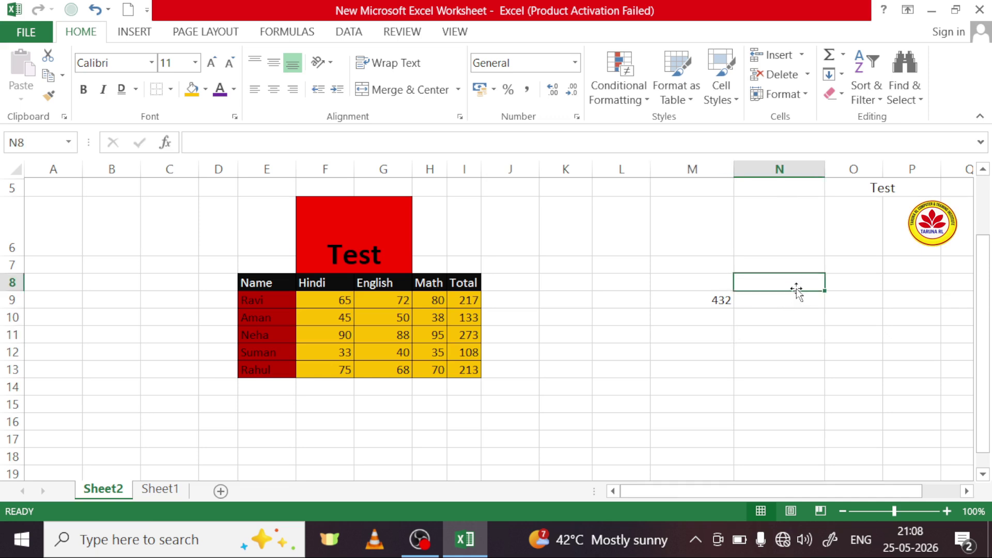
{"action": "type", "text": "ro"}
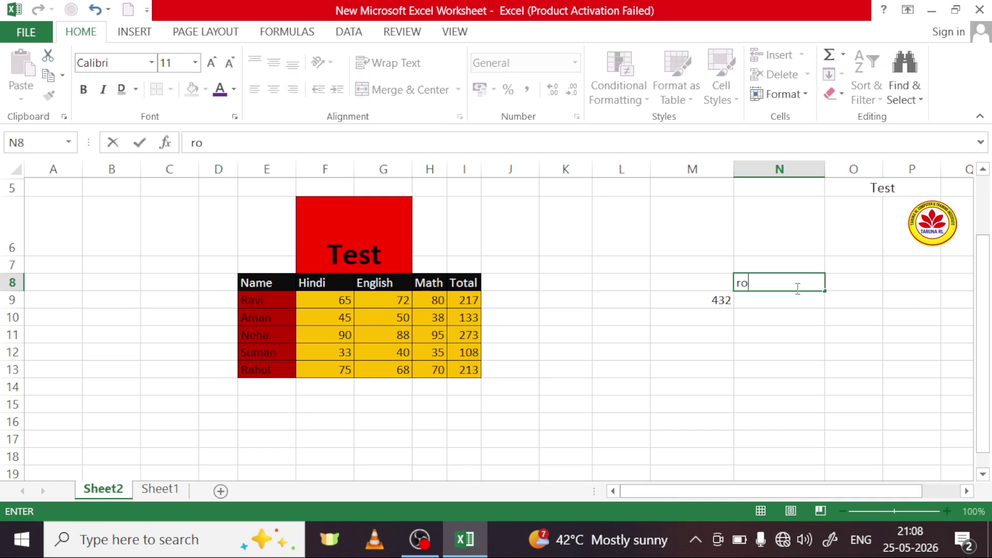
{"action": "type", "text": "hit"}
{"action": "left_click", "coordinate": [783, 298]}
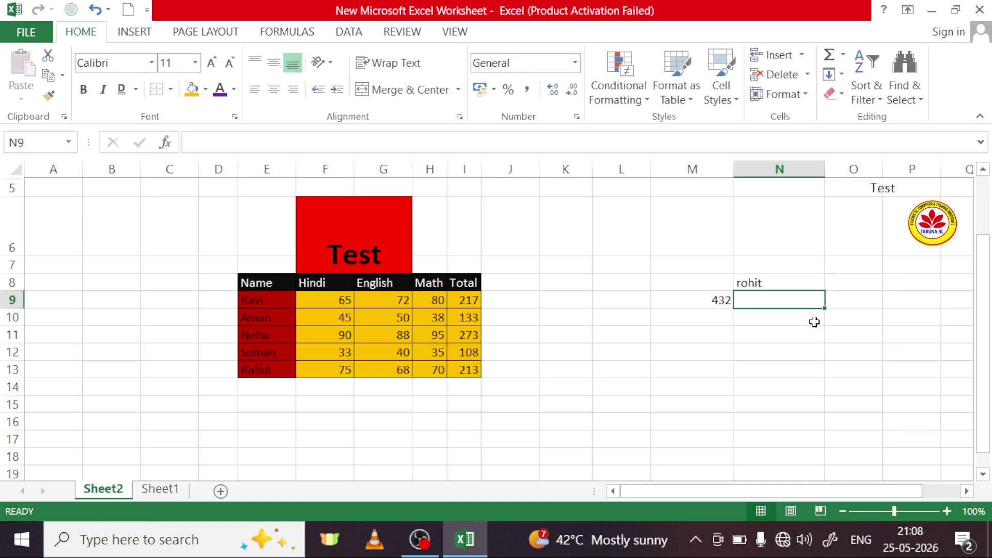
{"action": "left_click", "coordinate": [802, 335]}
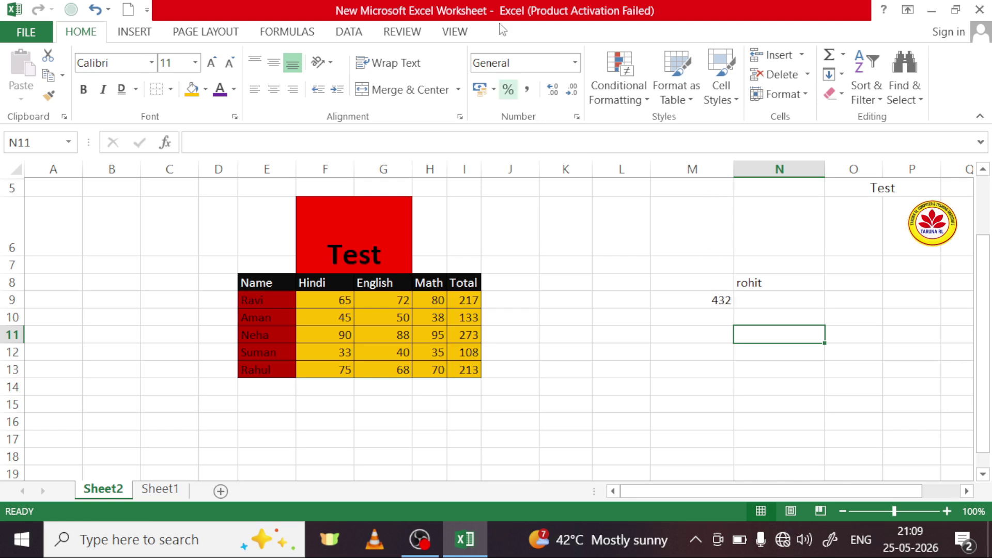
Step: Apply a number format to empty cell N11, then reselect 432 in M9
{"action": "left_click", "coordinate": [575, 62]}
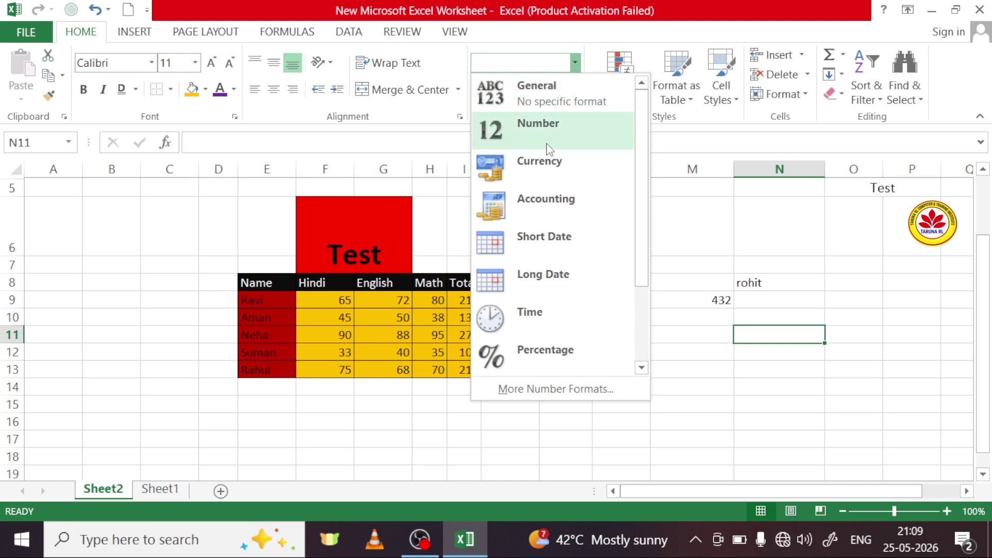
{"action": "left_click", "coordinate": [628, 316]}
{"action": "left_click", "coordinate": [665, 317]}
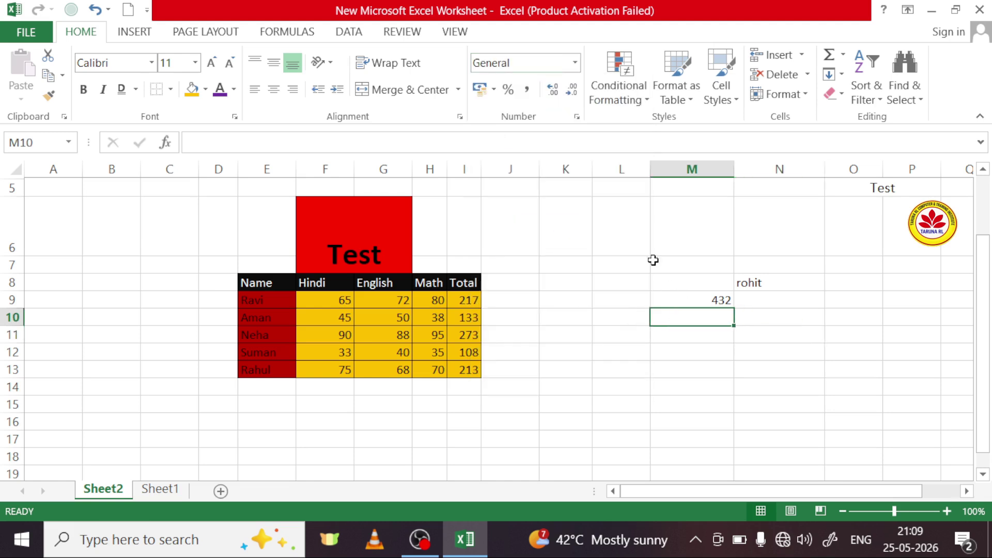
{"action": "left_click", "coordinate": [710, 300]}
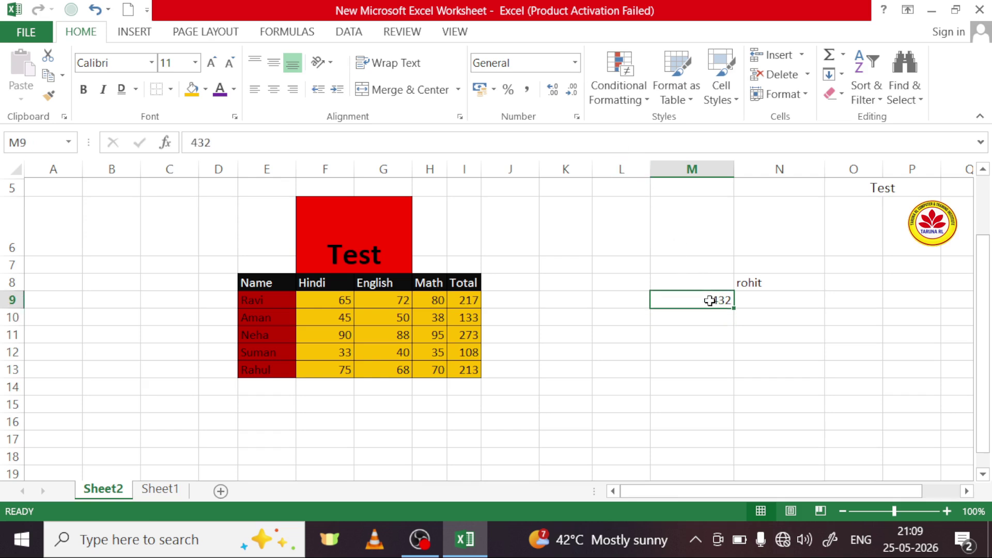
Step: Choose Number from the Number Format list so M9 reads 432.00, then select L7
{"action": "left_click", "coordinate": [575, 64]}
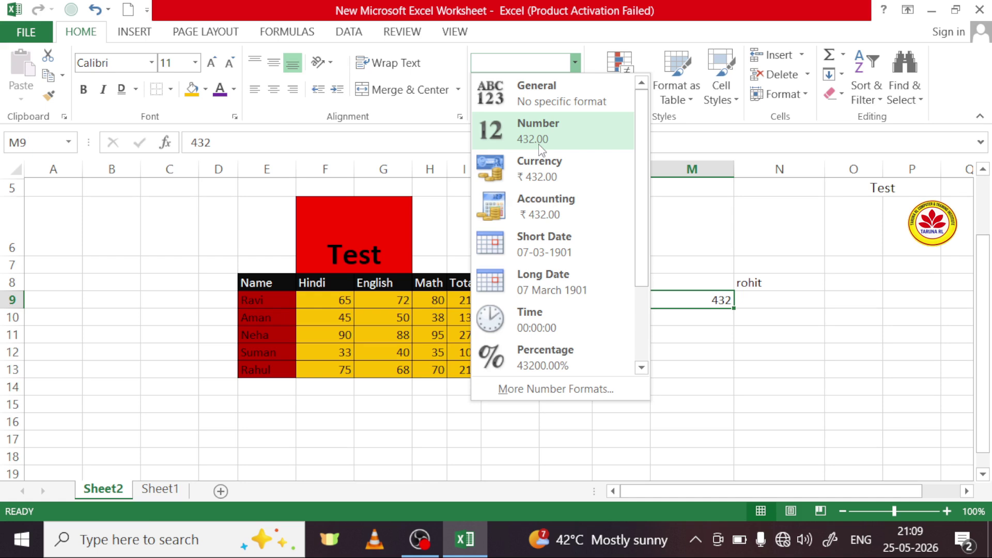
{"action": "left_click", "coordinate": [540, 146]}
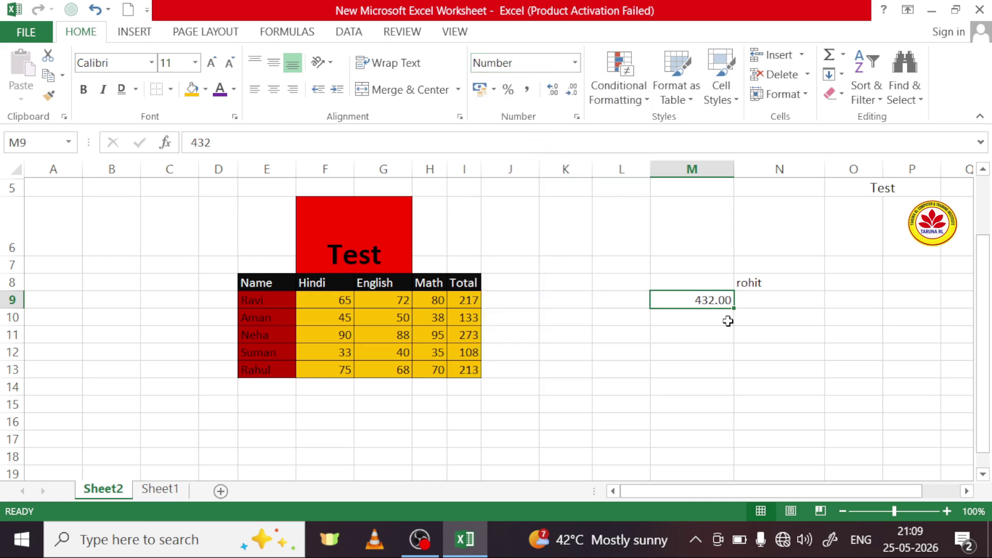
{"action": "left_click", "coordinate": [689, 335]}
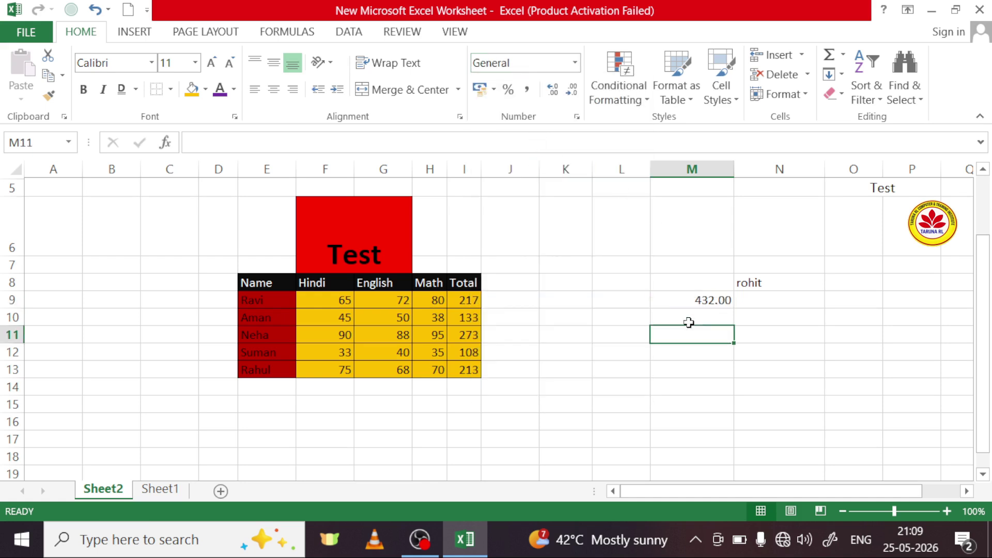
{"action": "left_click", "coordinate": [618, 267]}
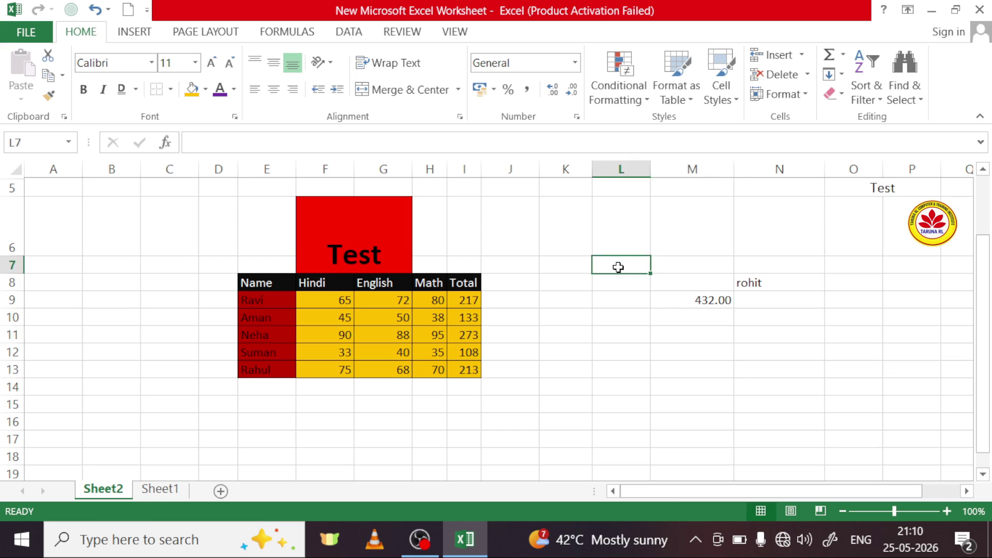
Step: Apply Number format to L7:L19 and click through cells in columns L and M
{"action": "left_click_drag", "start_coordinate": [618, 267], "coordinate": [616, 466]}
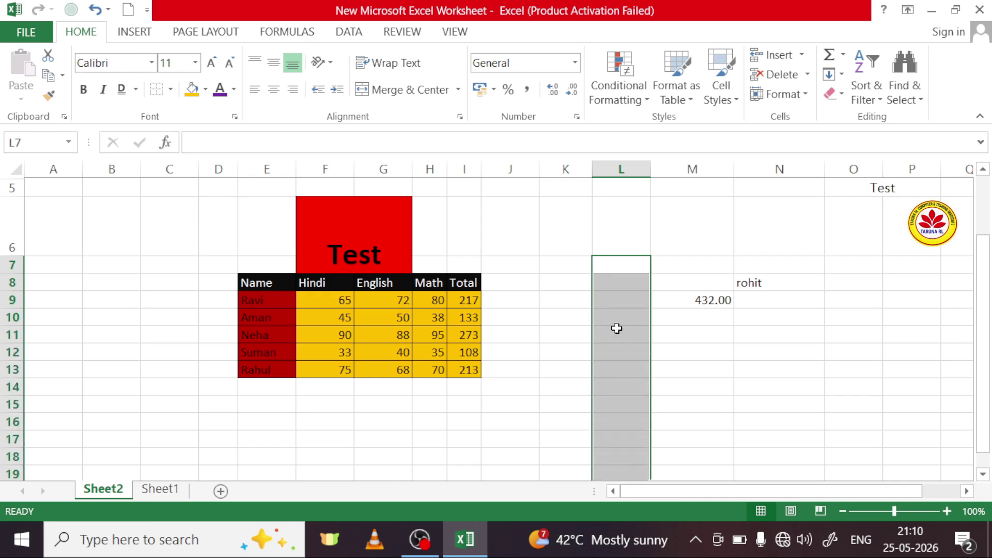
{"action": "left_click", "coordinate": [576, 65]}
{"action": "left_click", "coordinate": [555, 141]}
{"action": "left_click", "coordinate": [623, 302]}
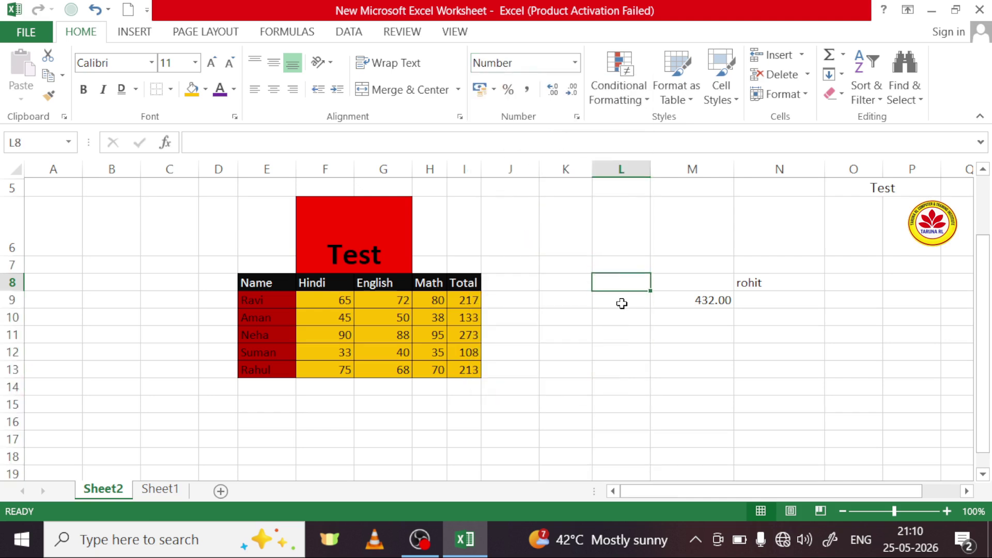
{"action": "left_click", "coordinate": [628, 332]}
{"action": "left_click", "coordinate": [618, 386]}
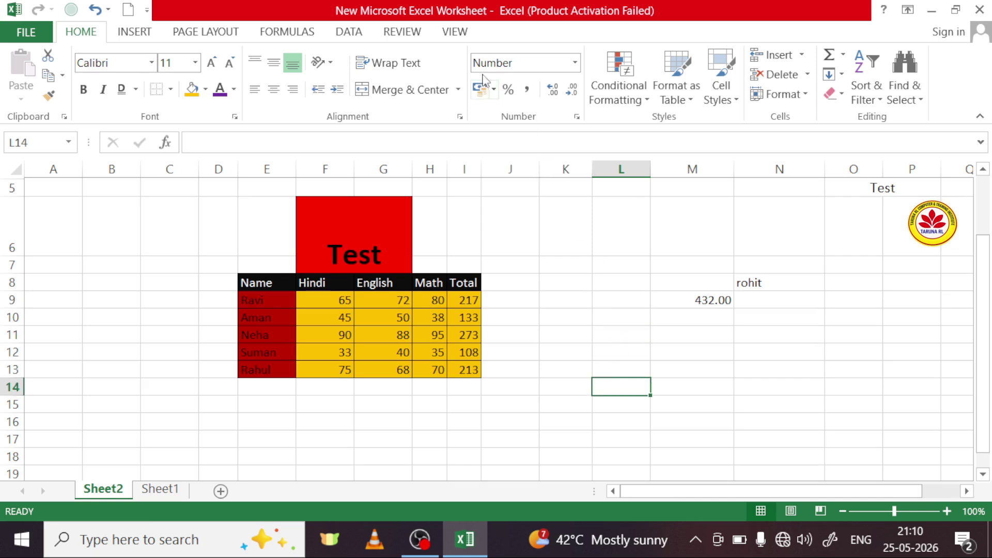
{"action": "left_click", "coordinate": [625, 300]}
{"action": "left_click", "coordinate": [622, 335]}
{"action": "left_click", "coordinate": [618, 404]}
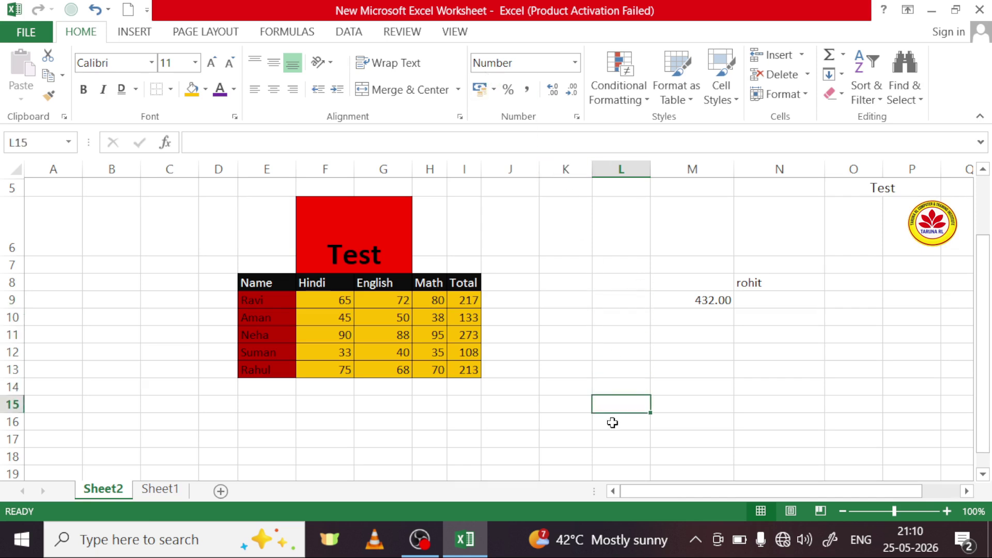
{"action": "left_click", "coordinate": [611, 421]}
{"action": "left_click", "coordinate": [698, 403]}
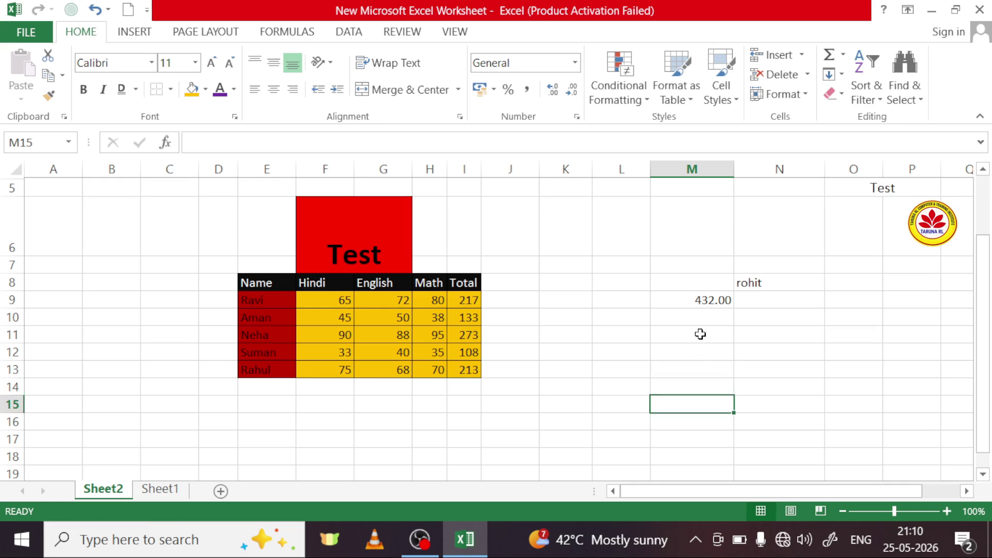
{"action": "left_click", "coordinate": [699, 334]}
Step: Enter 5 in L7 and 36 in L8, displayed as 5.00 and 36.00
{"action": "left_click", "coordinate": [621, 289]}
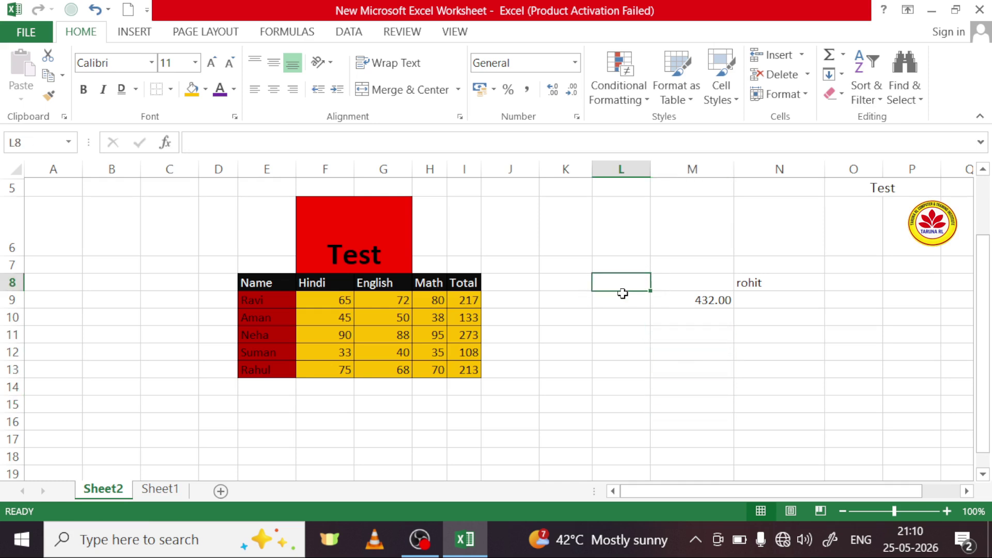
{"action": "left_click", "coordinate": [623, 264]}
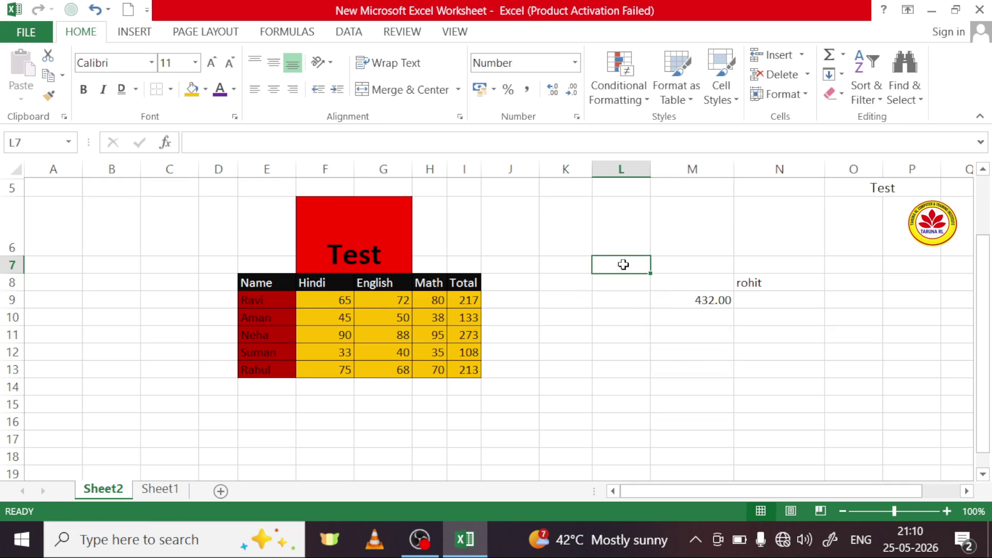
{"action": "type", "text": "5"}
{"action": "left_click", "coordinate": [627, 288]}
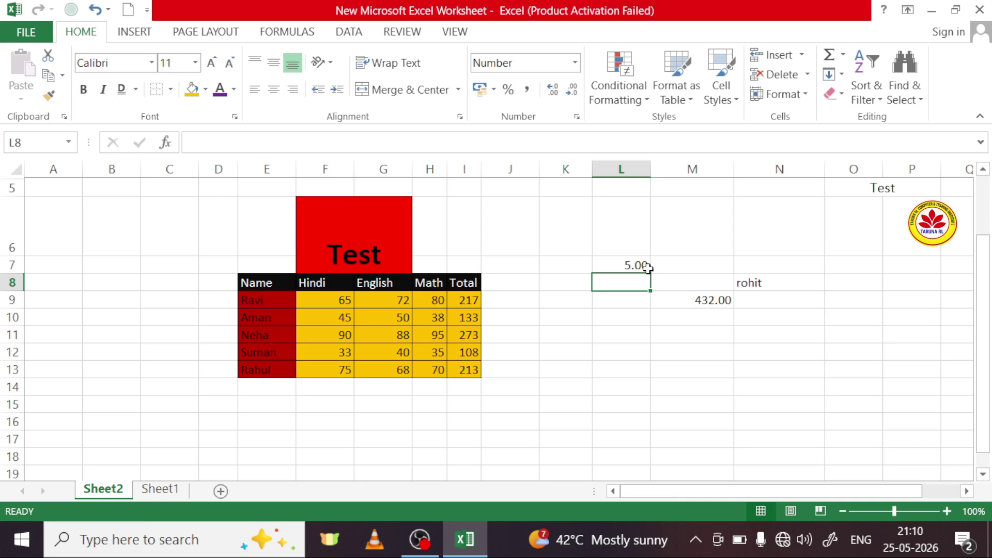
{"action": "type", "text": "36"}
{"action": "left_click", "coordinate": [635, 300]}
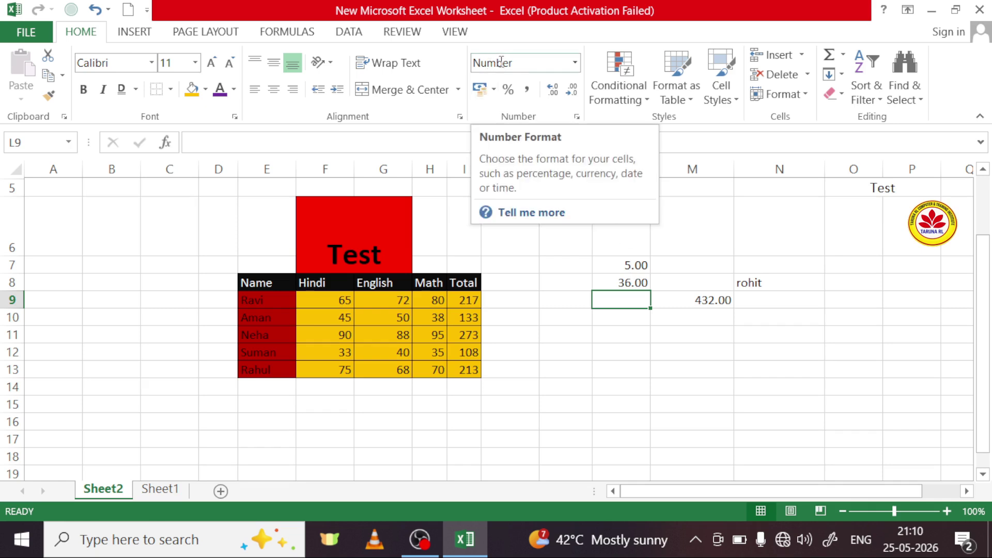
Step: Select L7:L8 and check the Number Format list for the two values
{"action": "left_click", "coordinate": [570, 265]}
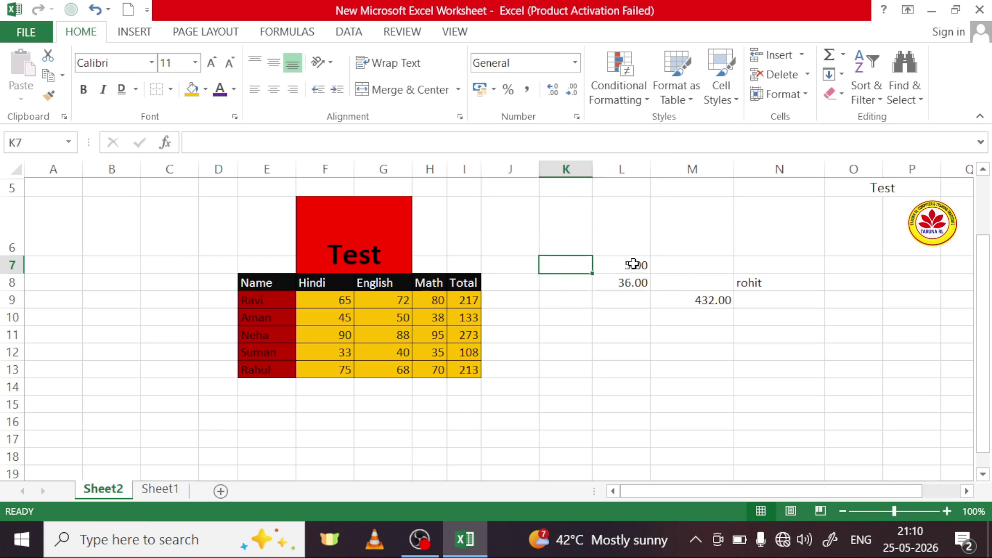
{"action": "left_click_drag", "start_coordinate": [634, 264], "coordinate": [631, 281]}
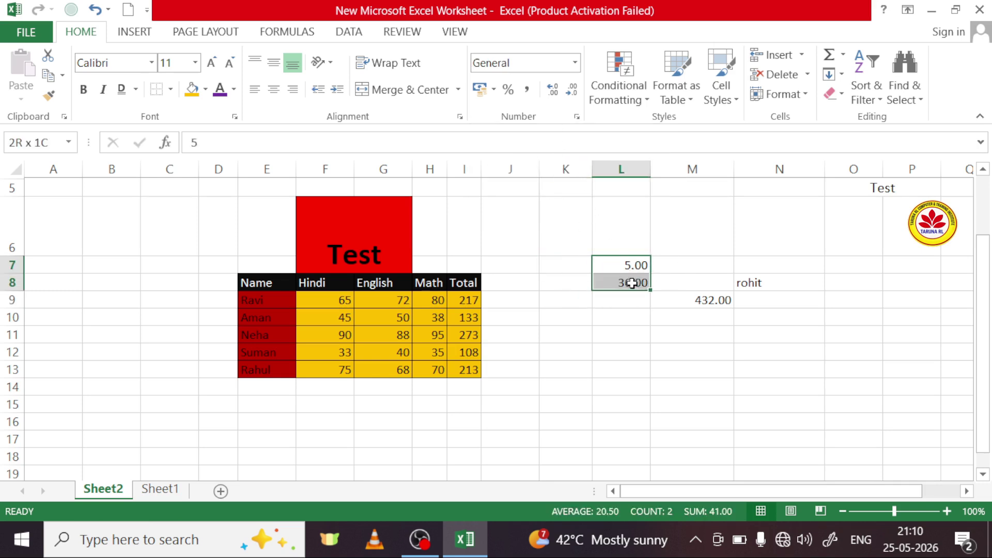
{"action": "left_click", "coordinate": [574, 62]}
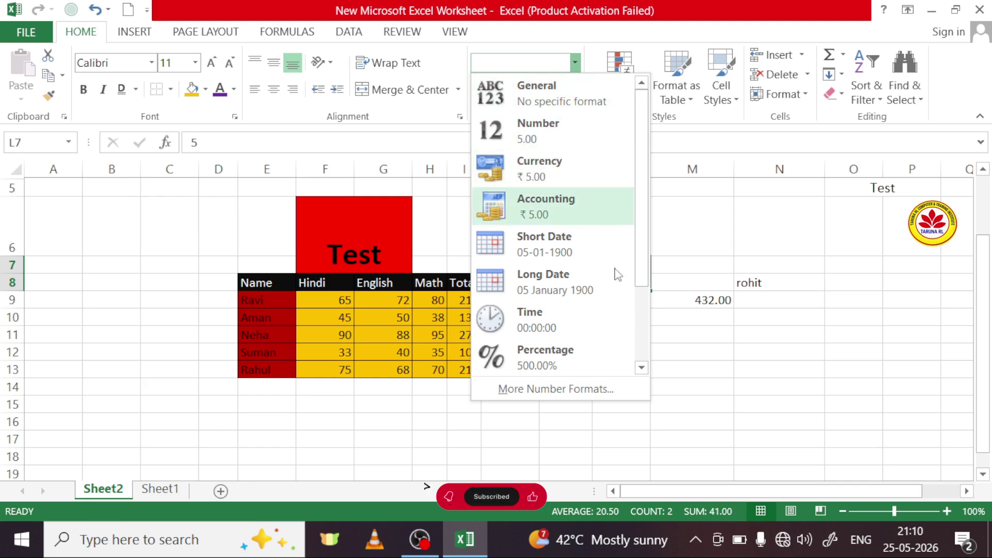
{"action": "left_click", "coordinate": [726, 372]}
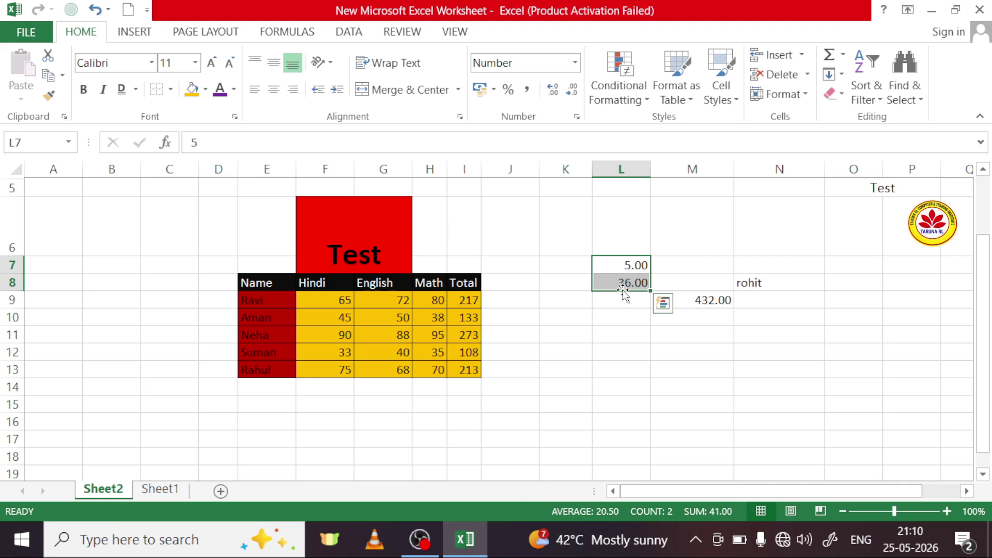
{"action": "left_click", "coordinate": [574, 62]}
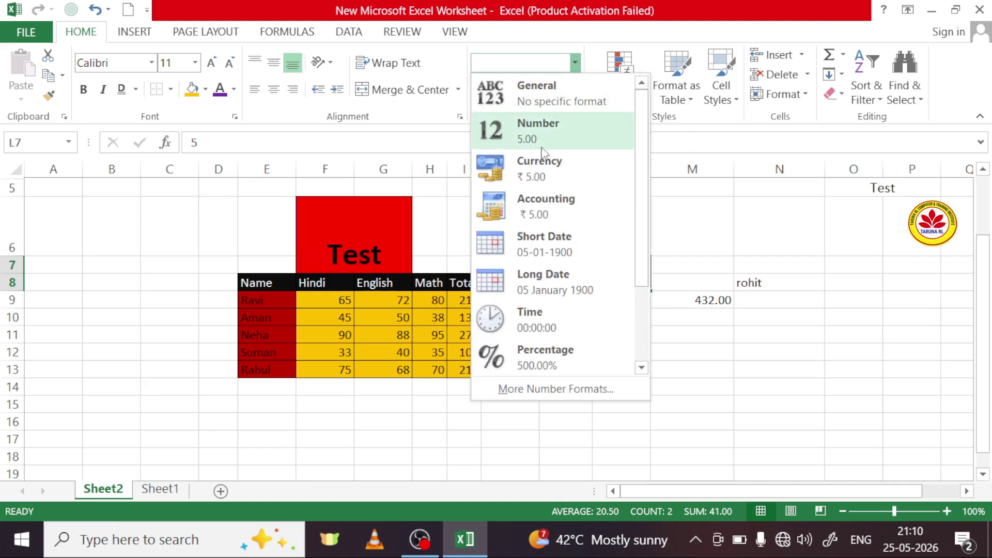
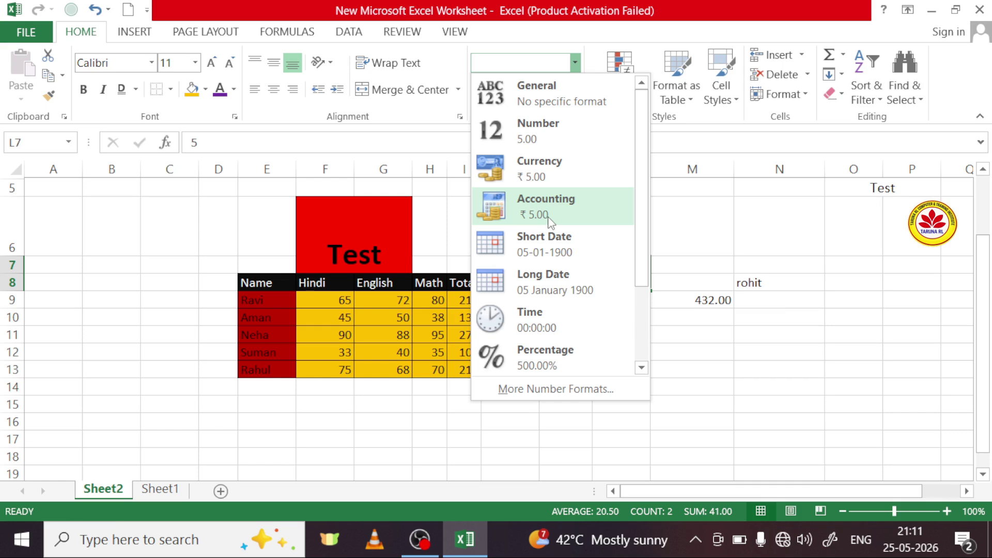
Step: Show L7 and L8 as rupee currency, then give L7 the Accounting format, reading ₹ 5.00
{"action": "left_click", "coordinate": [575, 169]}
{"action": "left_click", "coordinate": [626, 322]}
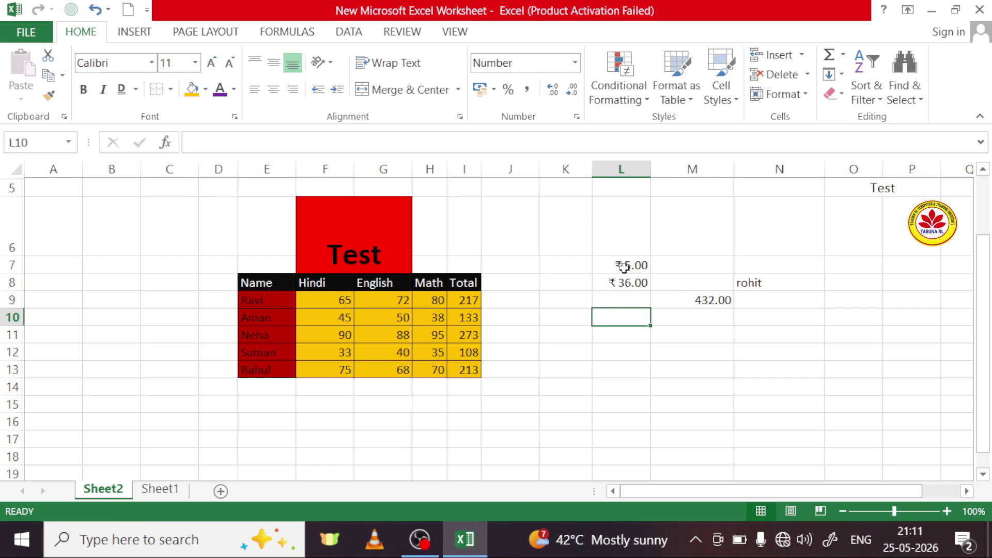
{"action": "left_click", "coordinate": [624, 266]}
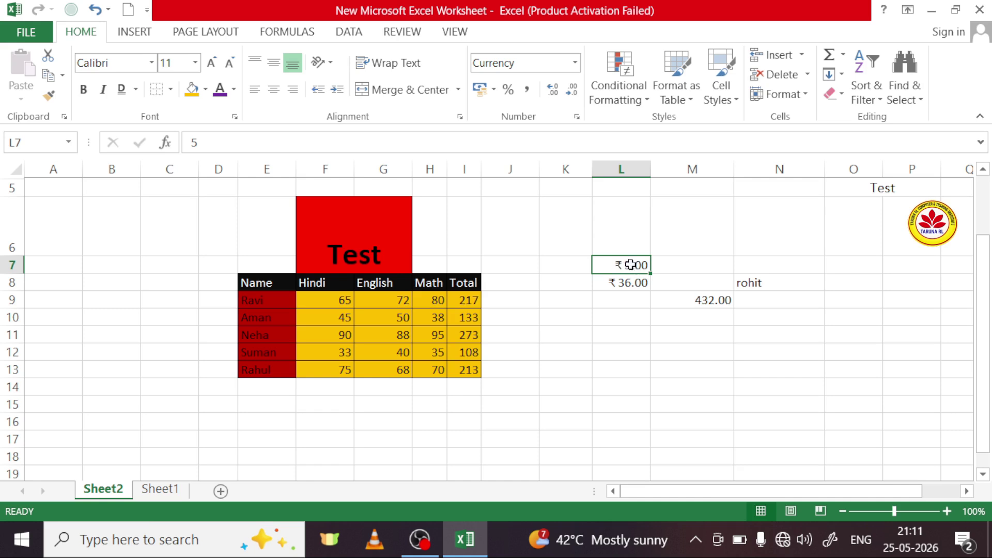
{"action": "left_click", "coordinate": [574, 63]}
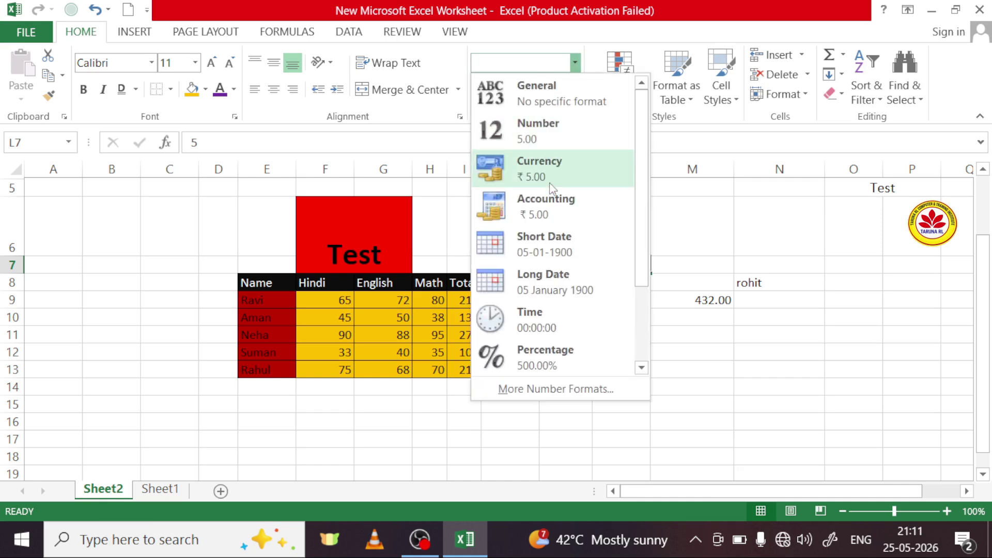
{"action": "left_click", "coordinate": [549, 220]}
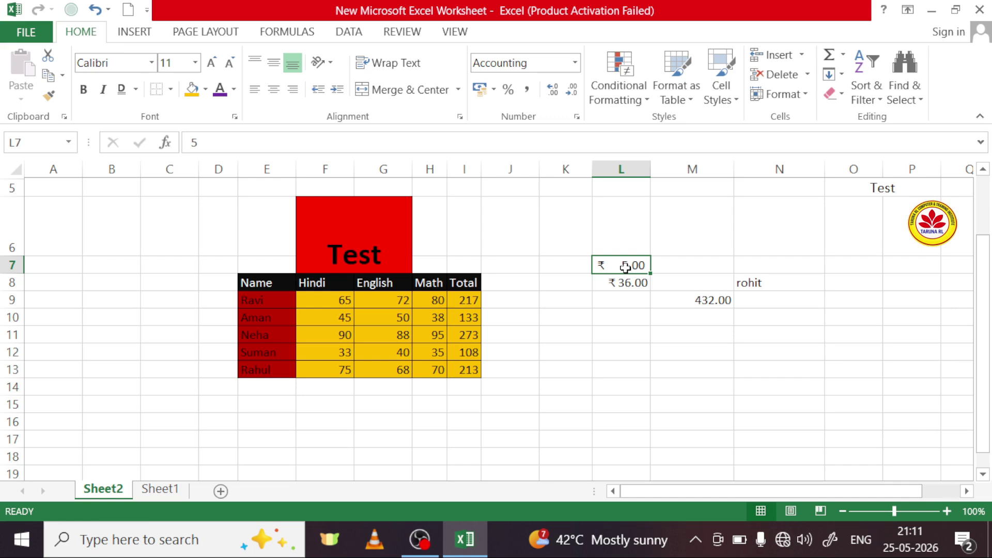
Step: Try the Chinese yuan Accounting symbol on L7 and browse the currency symbol settings without applying them
{"action": "left_click", "coordinate": [493, 90]}
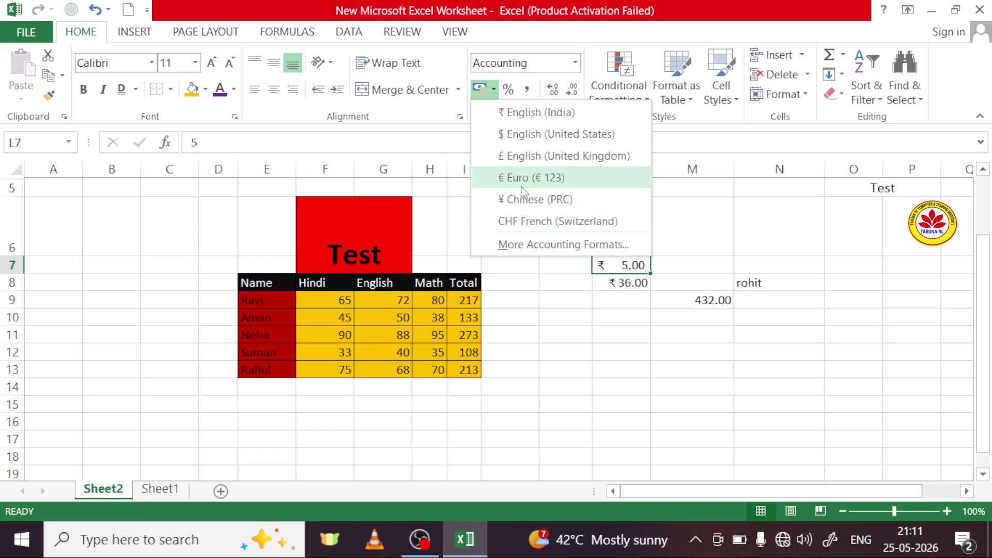
{"action": "left_click", "coordinate": [517, 200]}
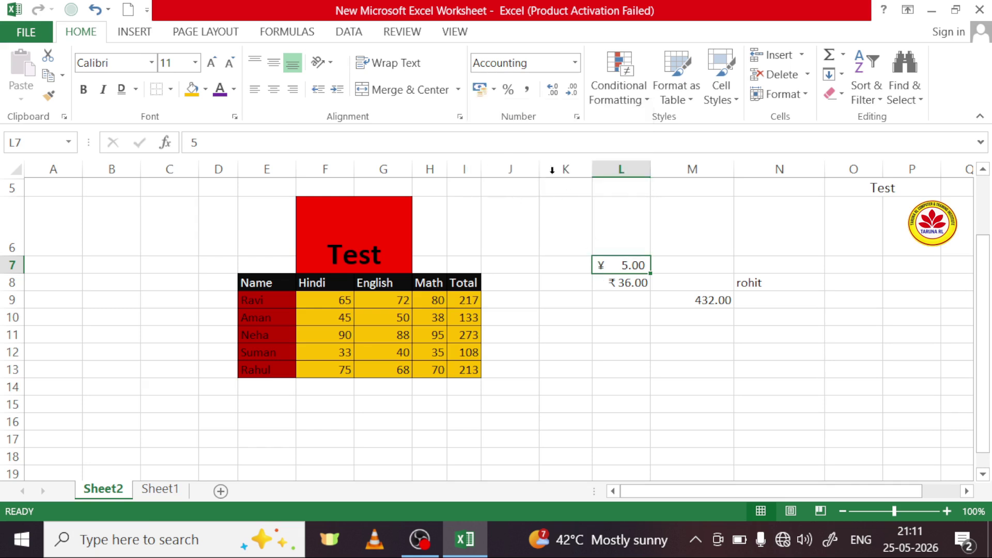
{"action": "left_click", "coordinate": [494, 90]}
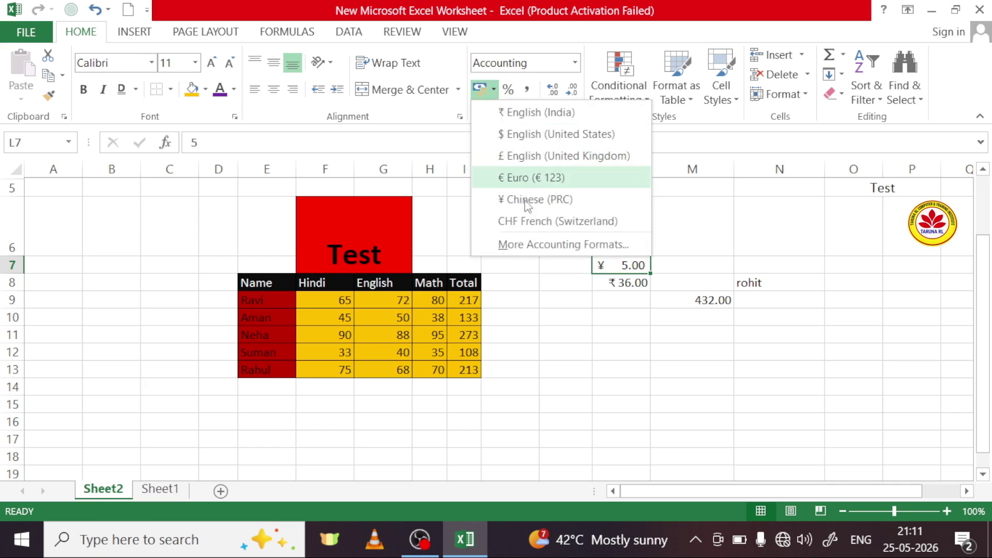
{"action": "left_click", "coordinate": [533, 245]}
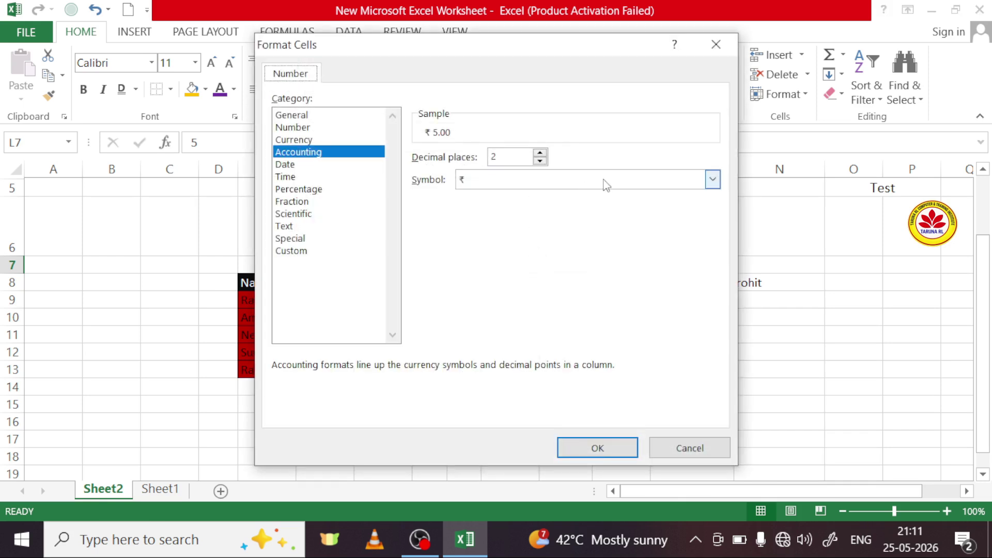
{"action": "left_click", "coordinate": [713, 180]}
{"action": "scroll", "coordinate": [606, 238], "scroll_direction": "down", "scroll_amount": 6}
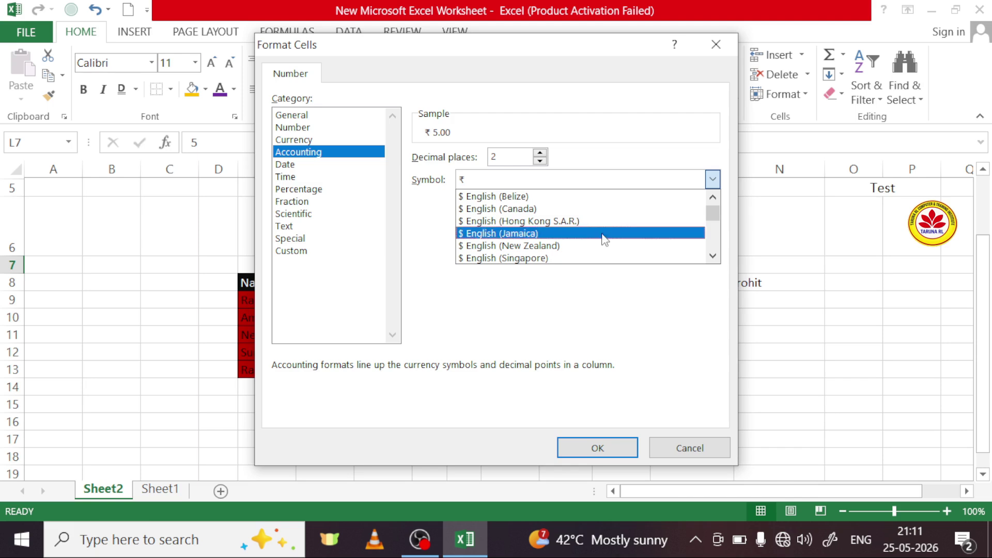
{"action": "left_click", "coordinate": [691, 64]}
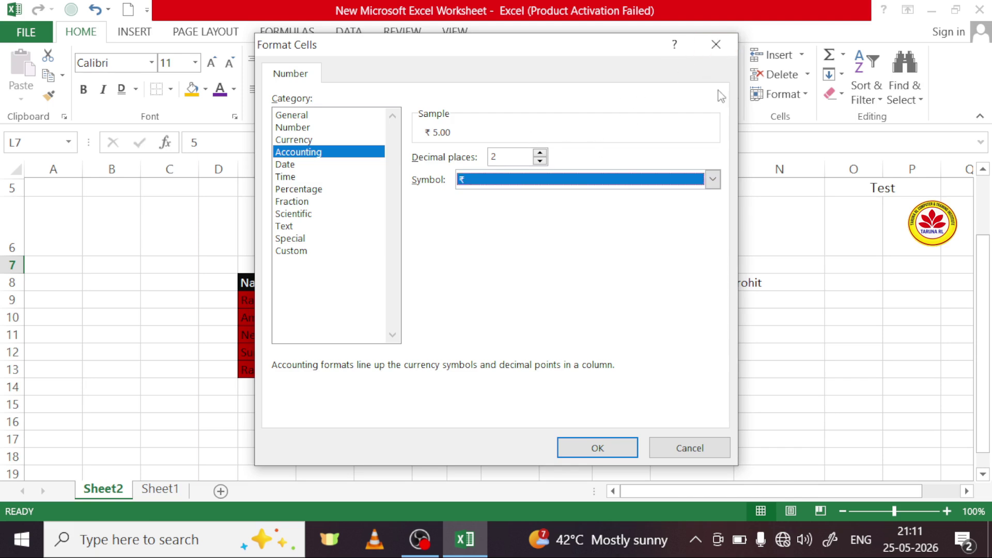
{"action": "left_click", "coordinate": [718, 44]}
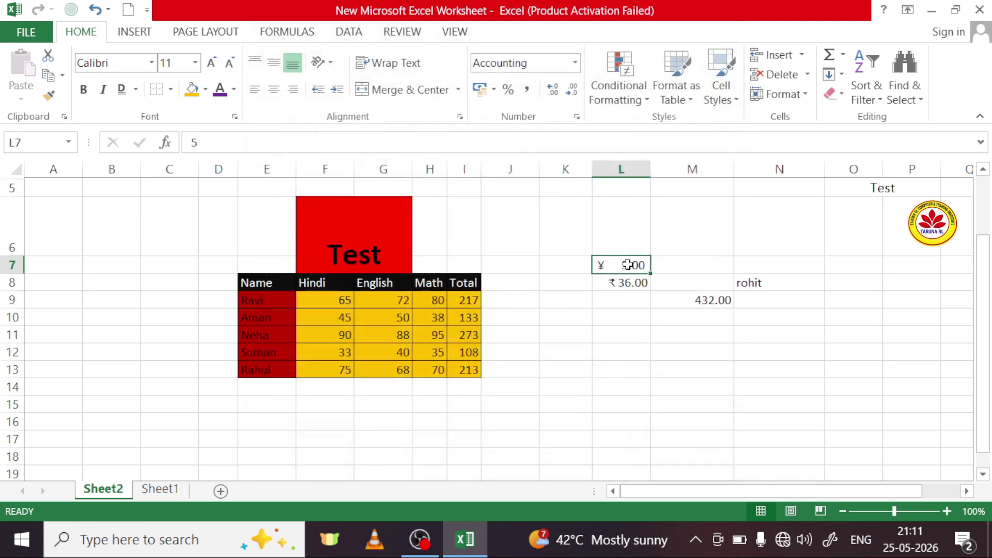
Step: Apply the ₹ English (India) Accounting format to L7:L8, showing ₹ 5.00 and ₹ 36.00
{"action": "left_click_drag", "start_coordinate": [631, 265], "coordinate": [627, 282]}
{"action": "left_click", "coordinate": [494, 92]}
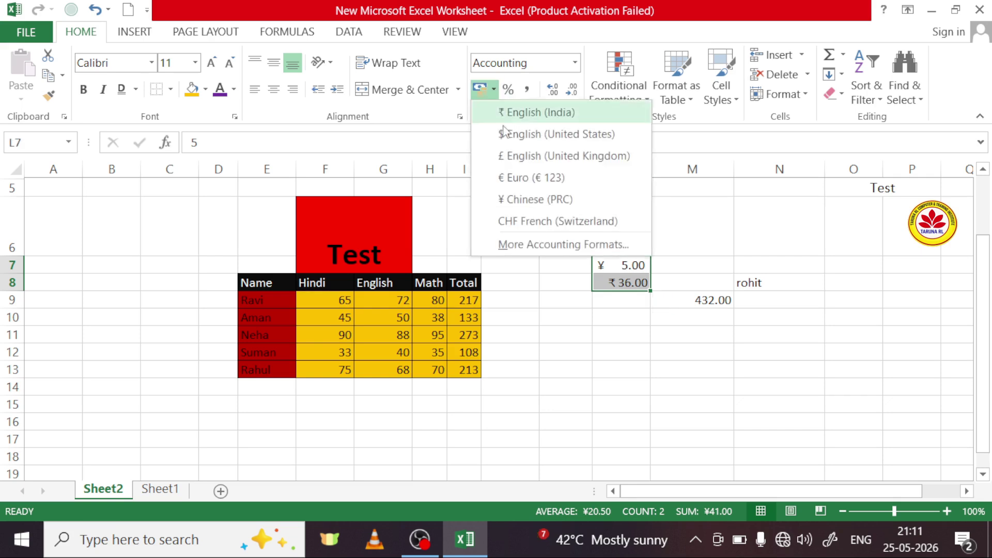
{"action": "left_click", "coordinate": [509, 111]}
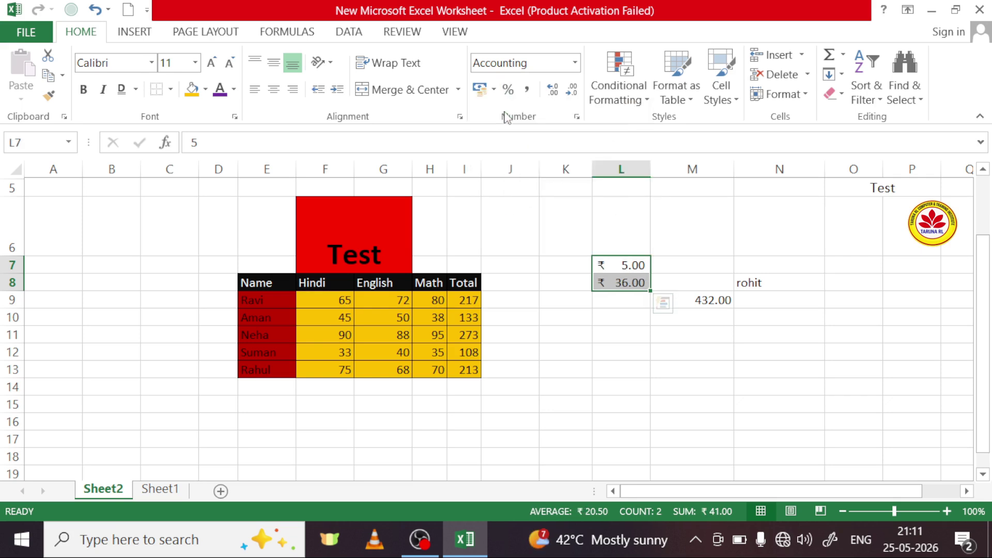
{"action": "left_click", "coordinate": [575, 63]}
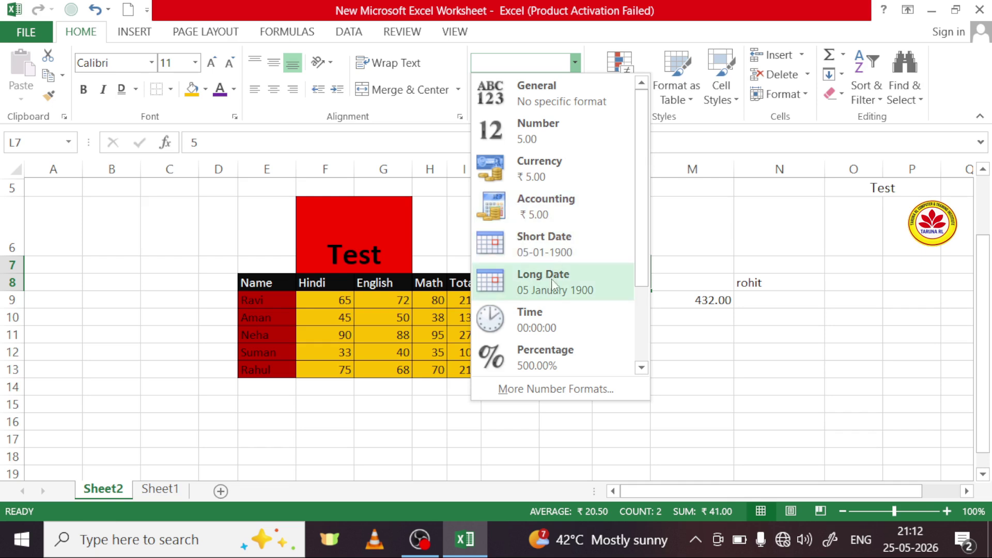
{"action": "left_click", "coordinate": [647, 339]}
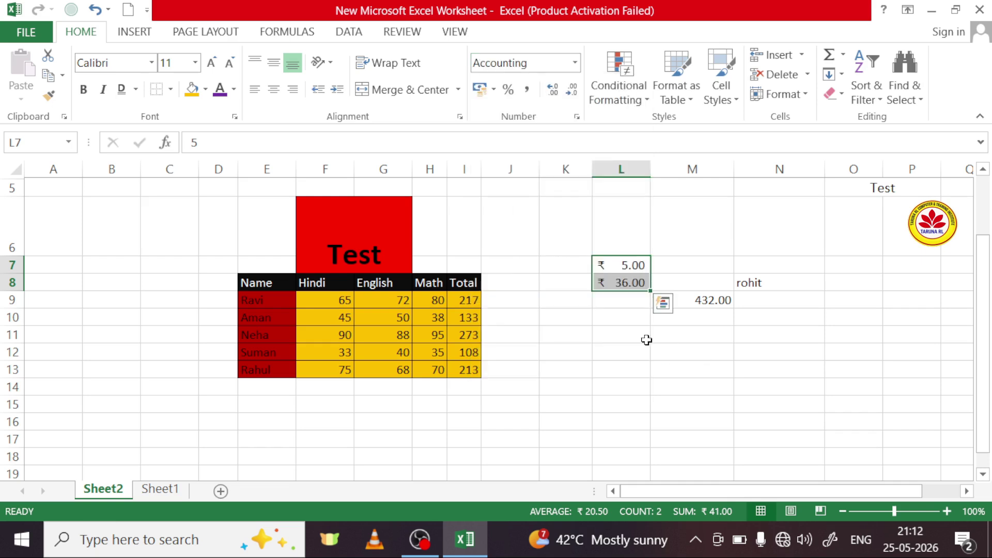
{"action": "left_click", "coordinate": [514, 266]}
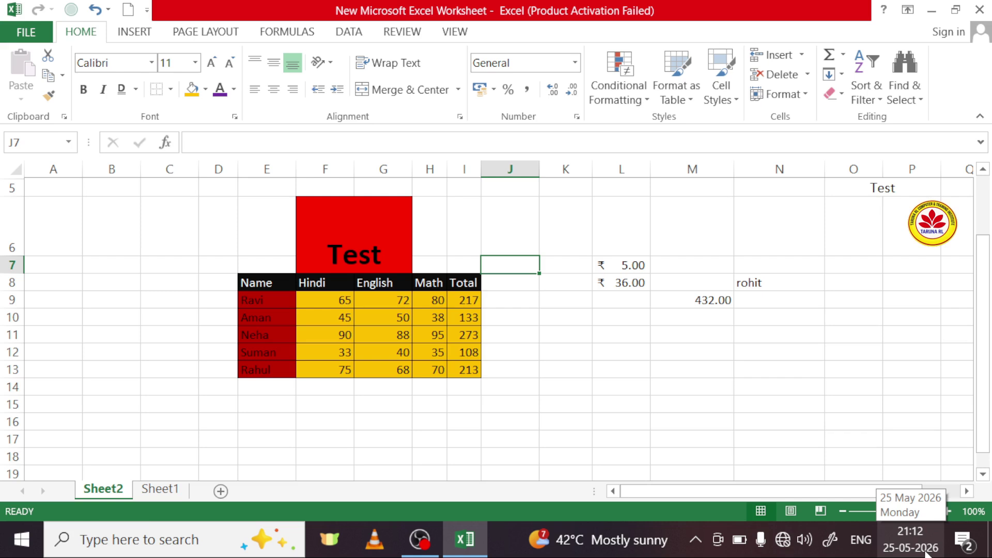
Step: Enter the date 25/5/2026 in J7, which displays as 25-05-2026
{"action": "type", "text": "25/5/20"}
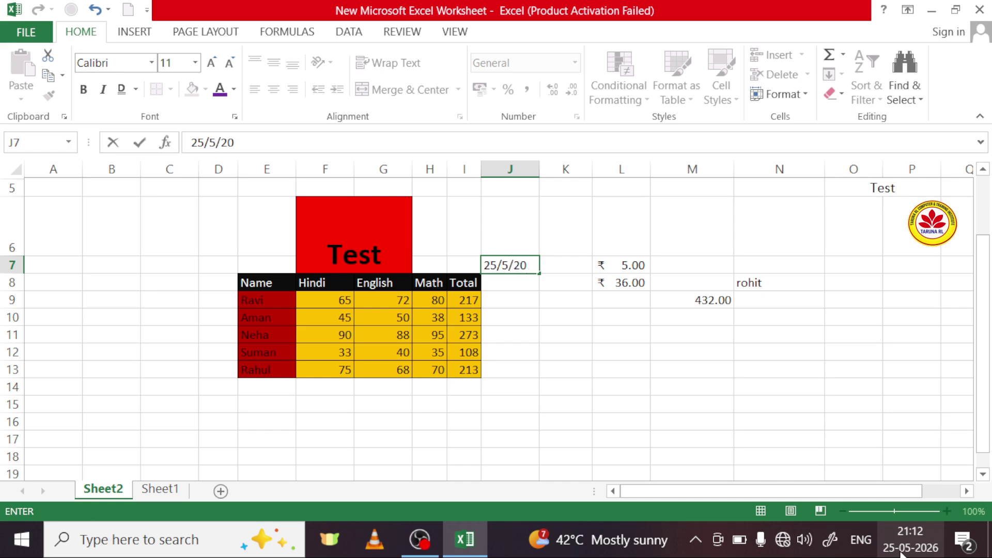
{"action": "type", "text": "6"}
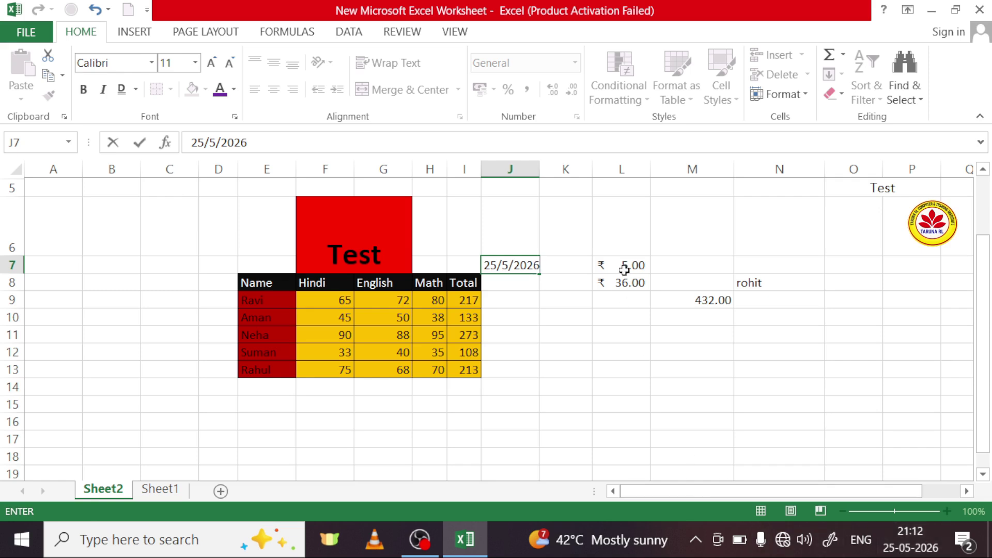
{"action": "key", "text": "Return"}
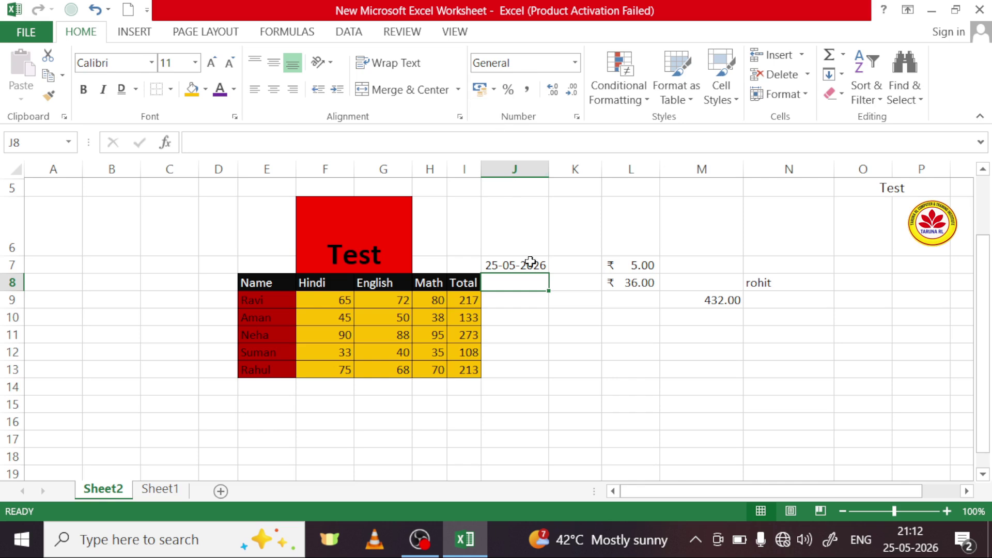
{"action": "left_click", "coordinate": [531, 267]}
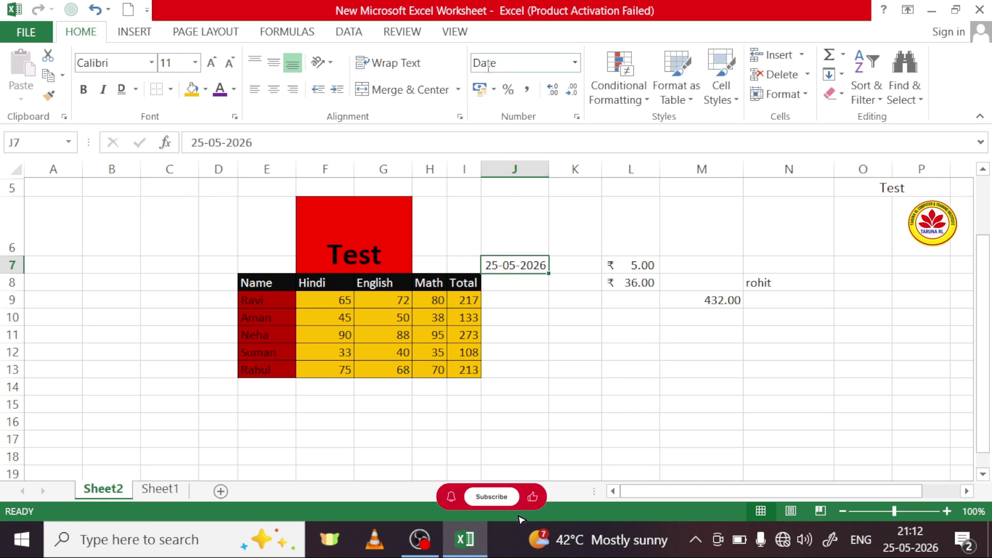
{"action": "left_click", "coordinate": [532, 282]}
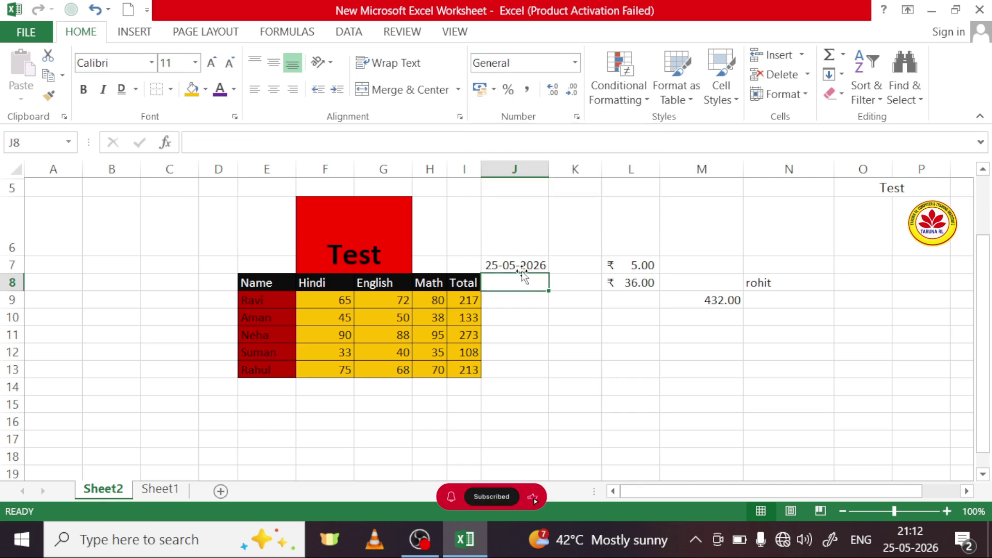
{"action": "left_click", "coordinate": [523, 266]}
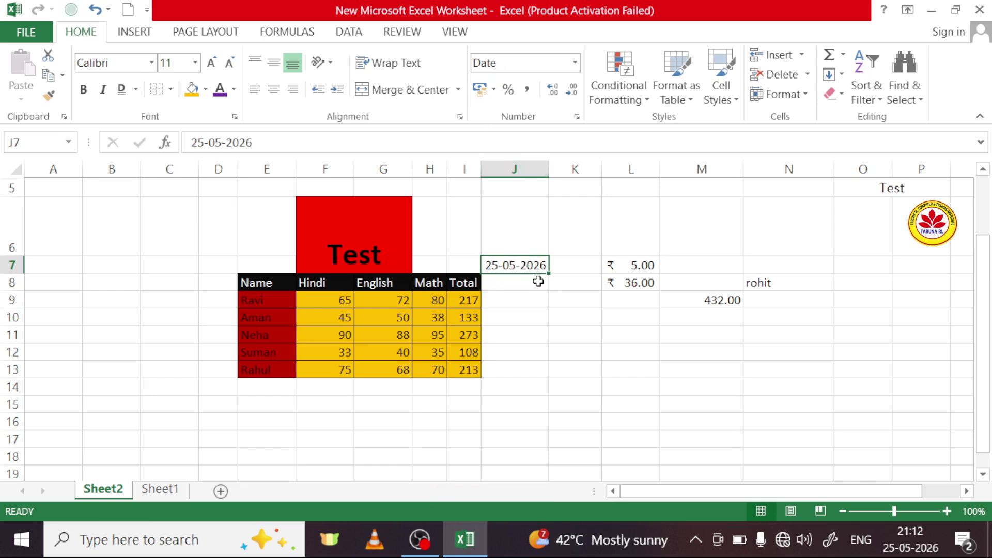
Step: Switch J7 to the Long Date format so it reads 25 May 2026
{"action": "mouse_move", "coordinate": [908, 553]}
{"action": "left_click", "coordinate": [575, 63]}
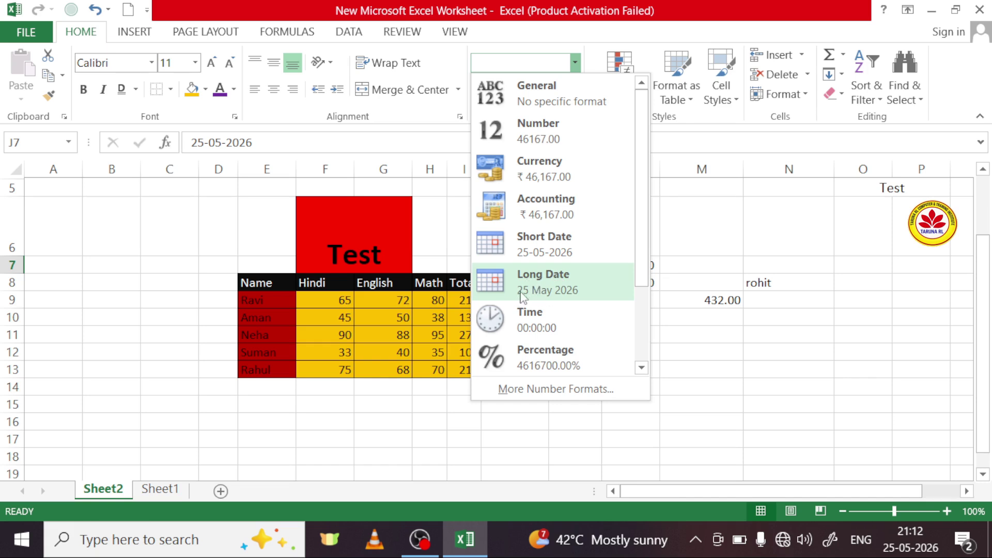
{"action": "left_click", "coordinate": [566, 293]}
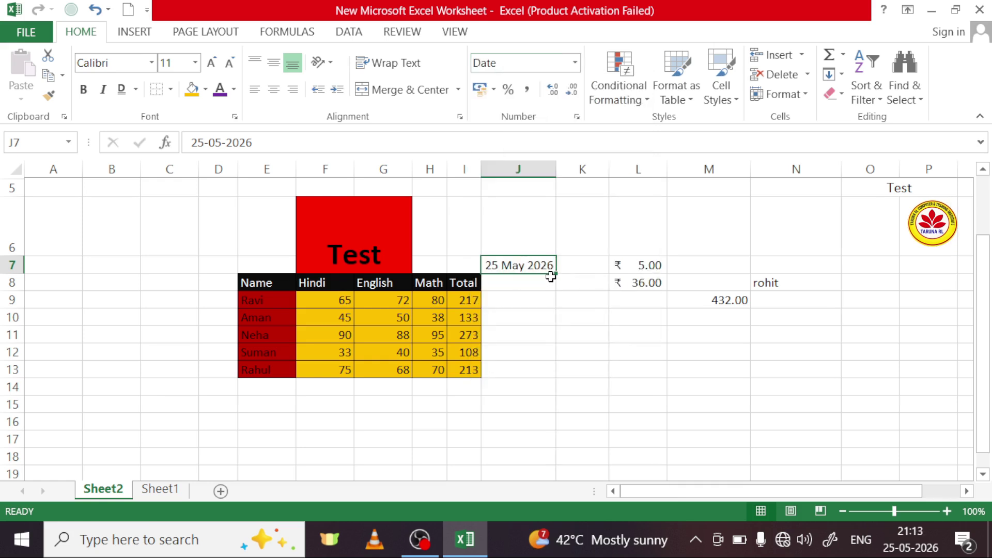
{"action": "left_click", "coordinate": [574, 63]}
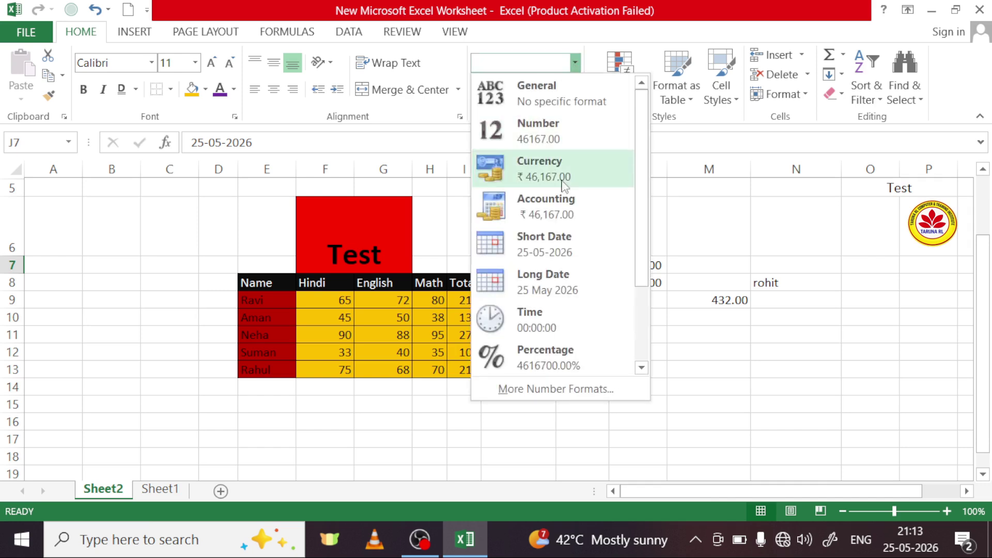
{"action": "left_click", "coordinate": [575, 283]}
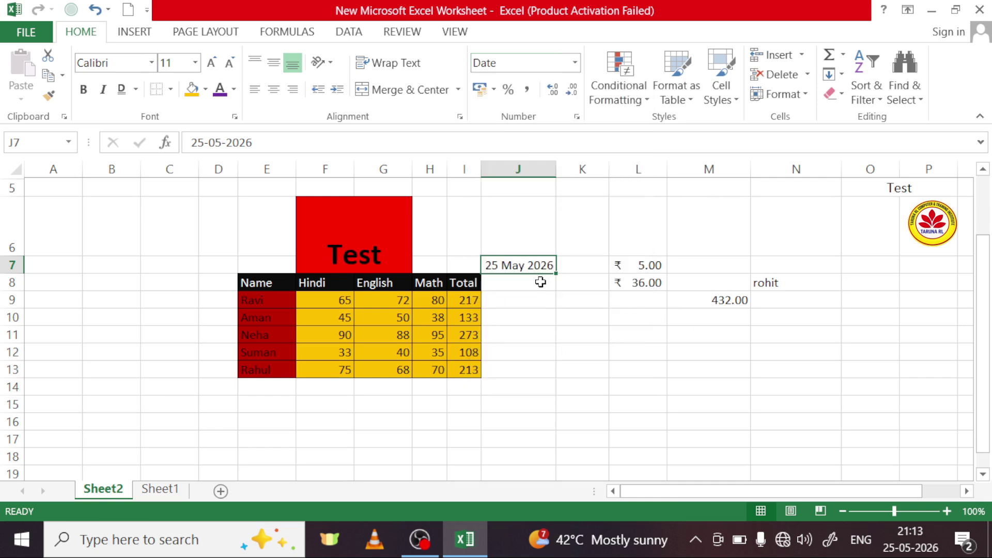
Step: Apply the Long Date format to the empty cells below J7 in column J
{"action": "left_click_drag", "start_coordinate": [534, 286], "coordinate": [538, 467]}
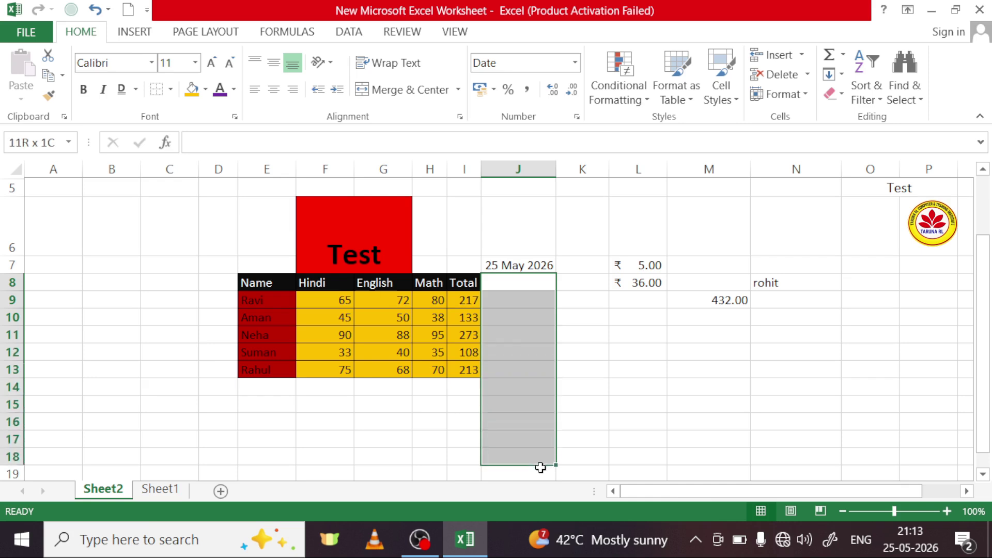
{"action": "left_click", "coordinate": [576, 64]}
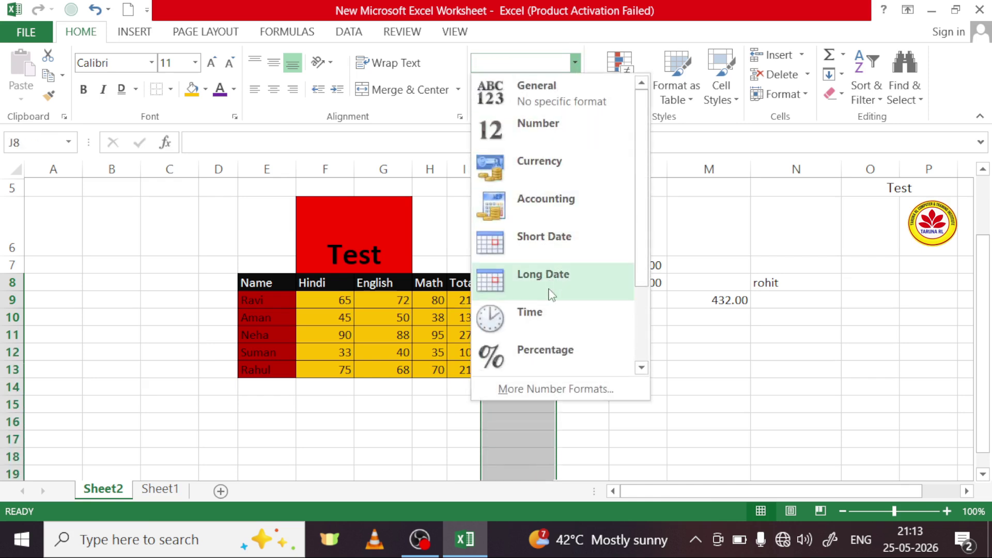
{"action": "left_click", "coordinate": [542, 273]}
Step: Enter 26/5/2026 in J8, shown as 26 May 2026
{"action": "left_click", "coordinate": [527, 283]}
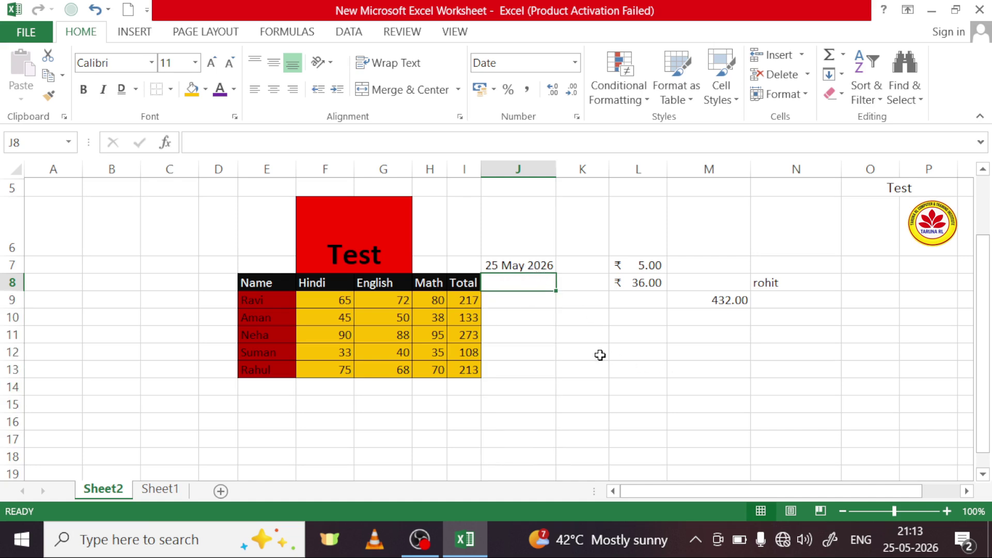
{"action": "type", "text": "26"}
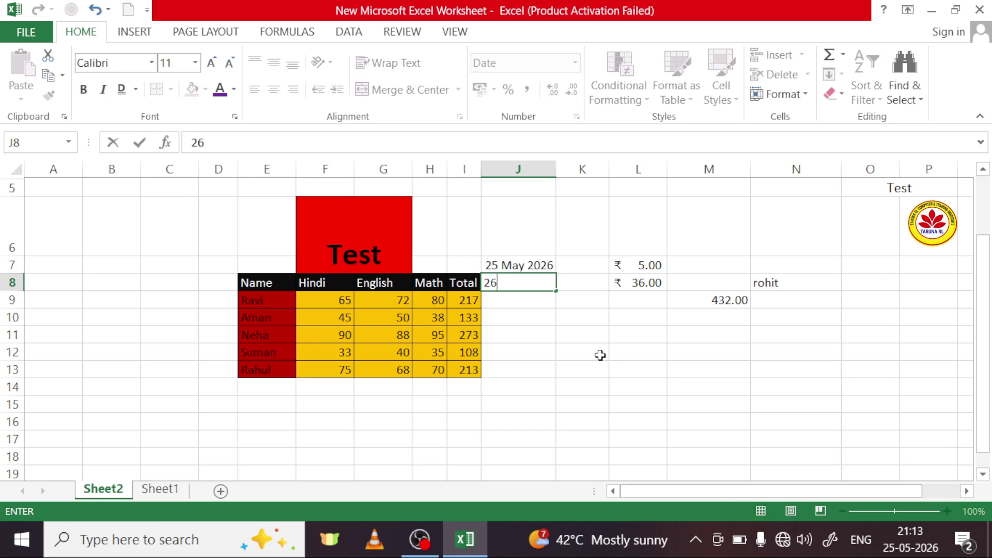
{"action": "type", "text": "/5/2026"}
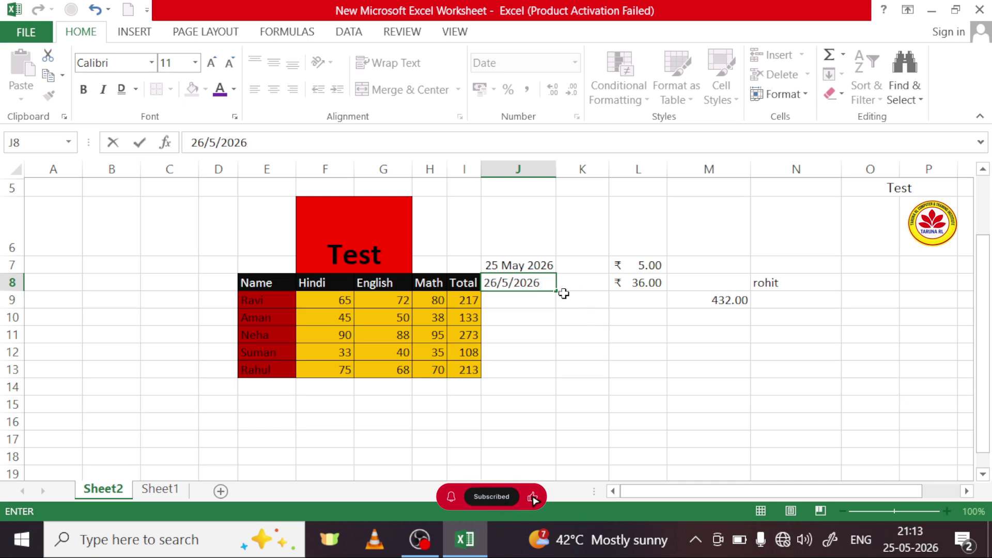
{"action": "left_click", "coordinate": [523, 299]}
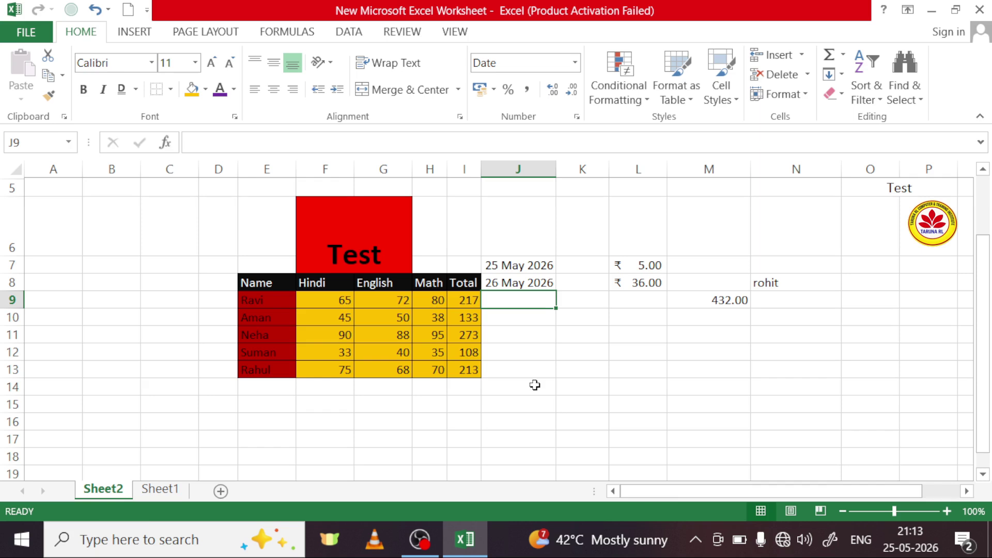
{"action": "left_click", "coordinate": [575, 62]}
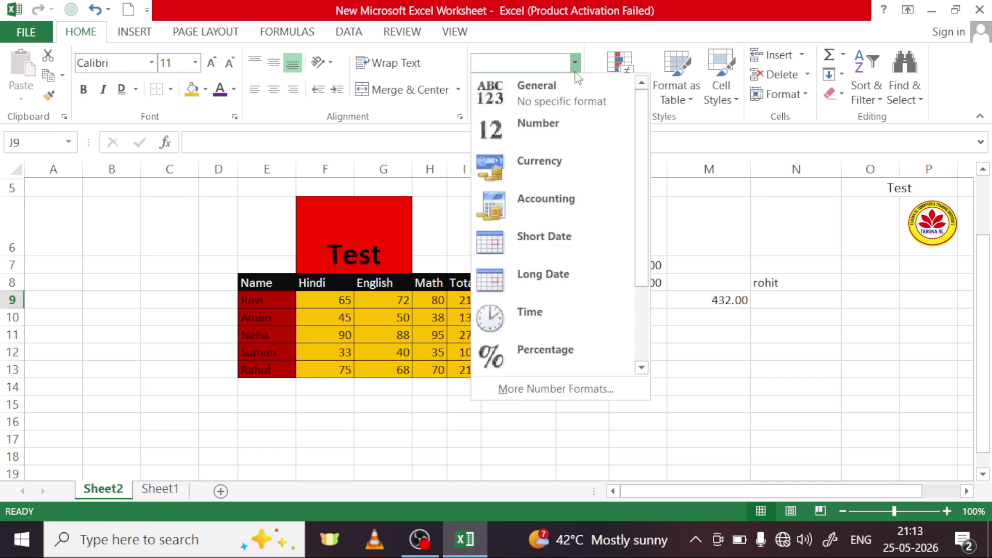
{"action": "left_click", "coordinate": [755, 385]}
{"action": "left_click", "coordinate": [804, 318]}
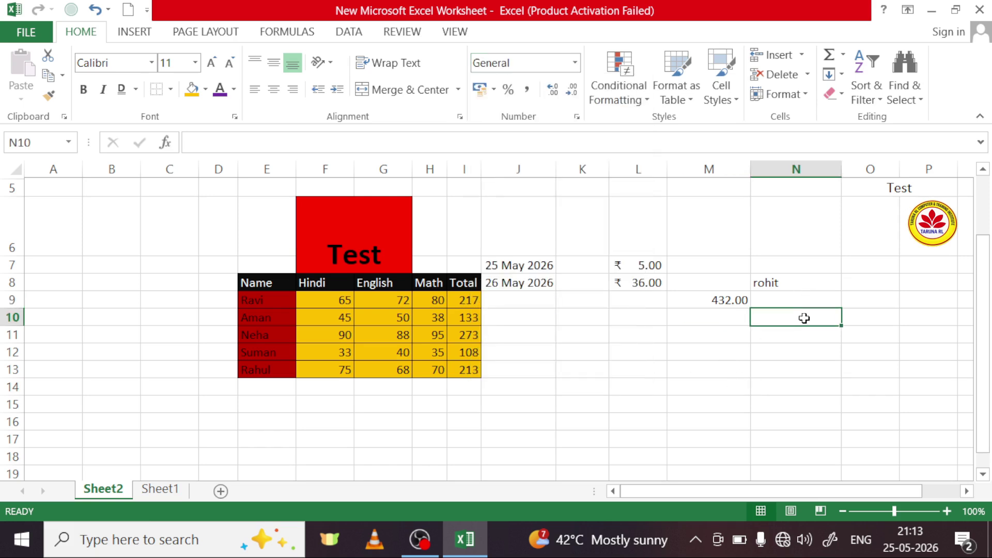
Step: Enter 21:14 in N10 and apply the Time format, displaying 21:14:00
{"action": "mouse_move", "coordinate": [921, 541]}
{"action": "type", "text": "21"}
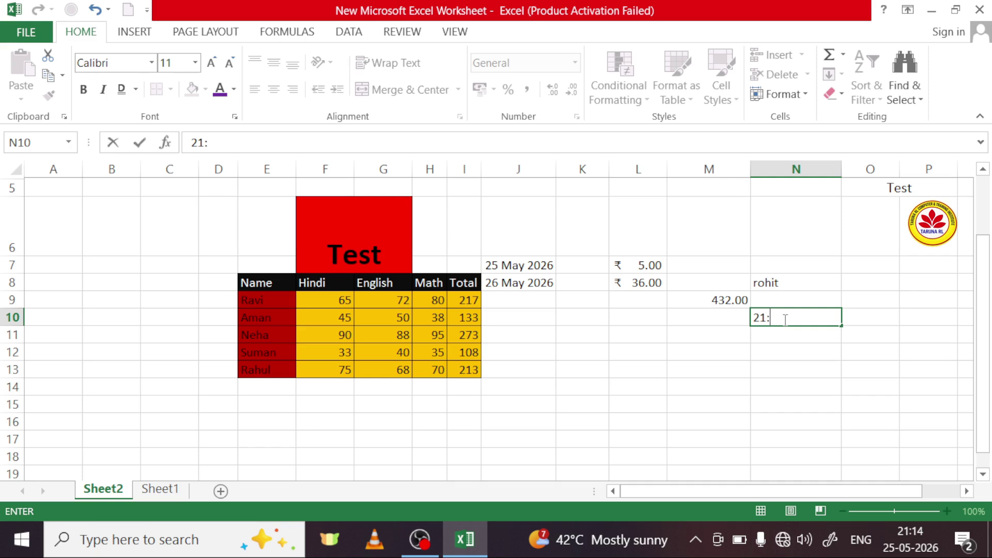
{"action": "type", "text": ":14"}
{"action": "left_click", "coordinate": [789, 337]}
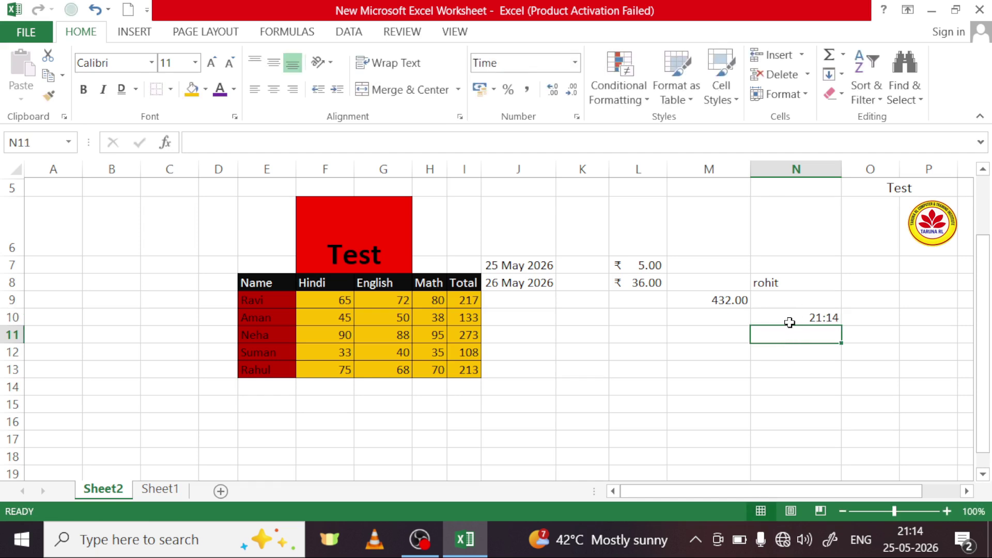
{"action": "left_click", "coordinate": [804, 319]}
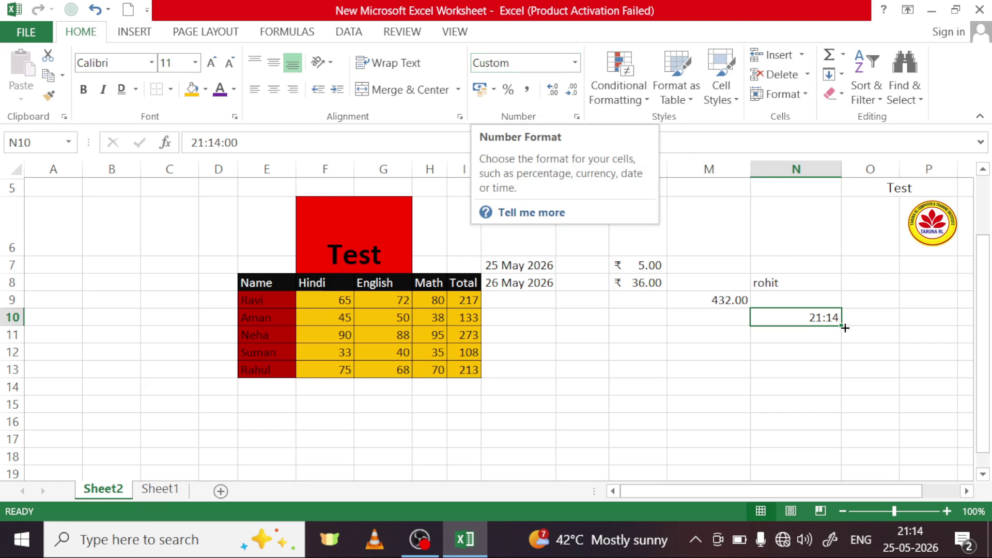
{"action": "left_click", "coordinate": [575, 63]}
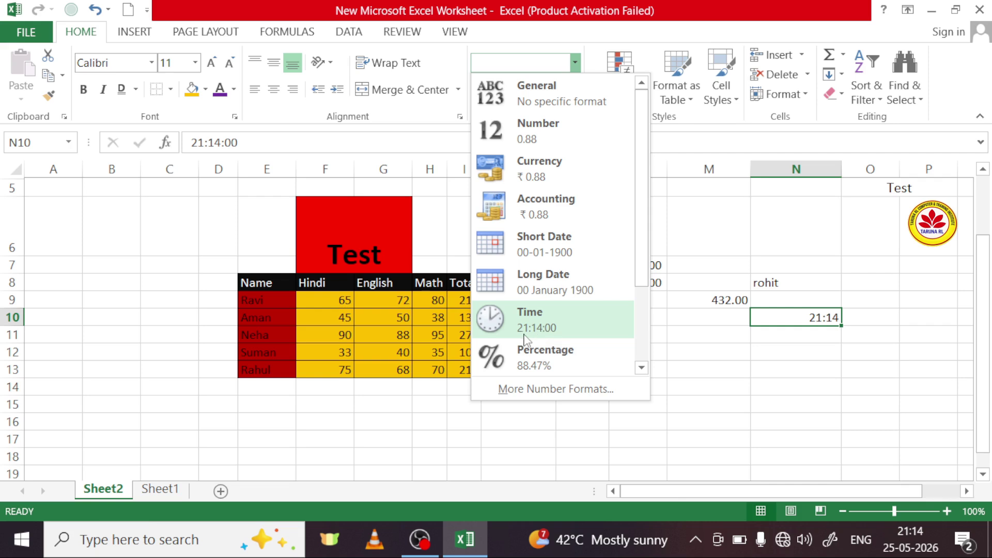
{"action": "left_click", "coordinate": [561, 331]}
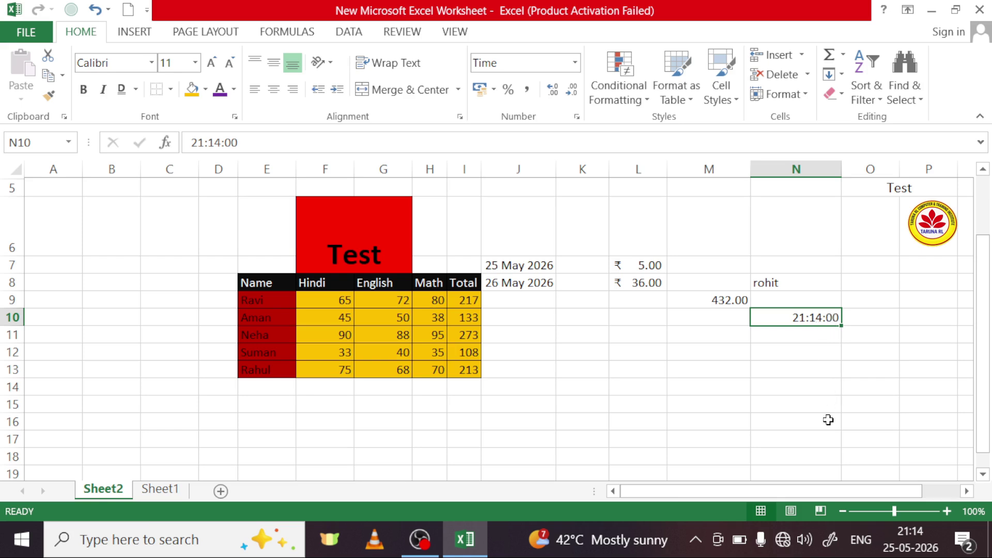
{"action": "left_click", "coordinate": [575, 64]}
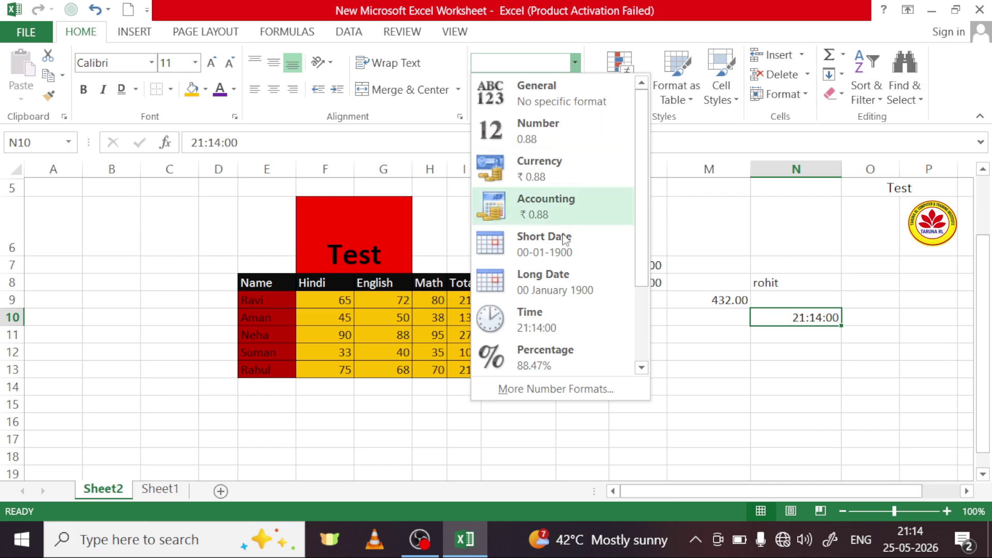
{"action": "scroll", "coordinate": [569, 330], "scroll_direction": "down", "scroll_amount": 1}
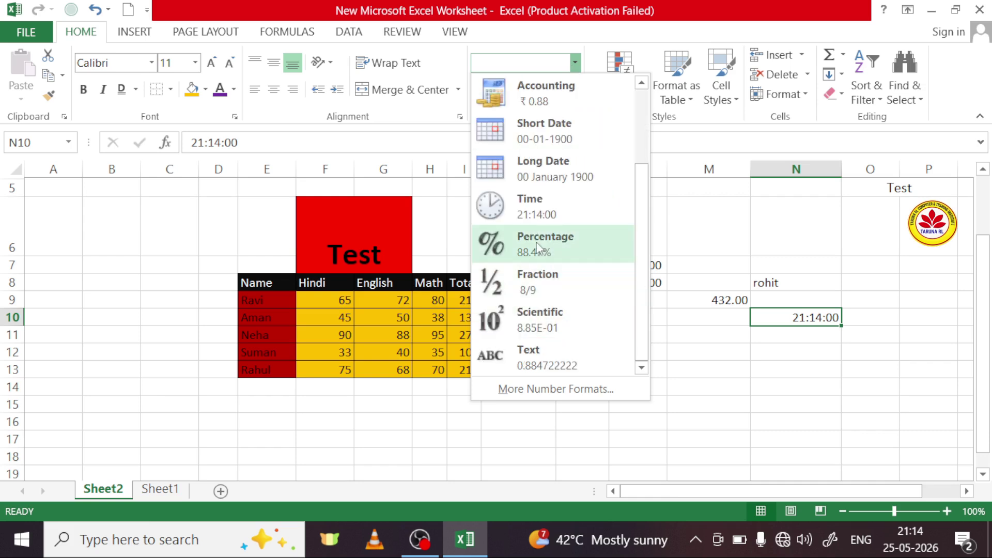
{"action": "left_click", "coordinate": [722, 372]}
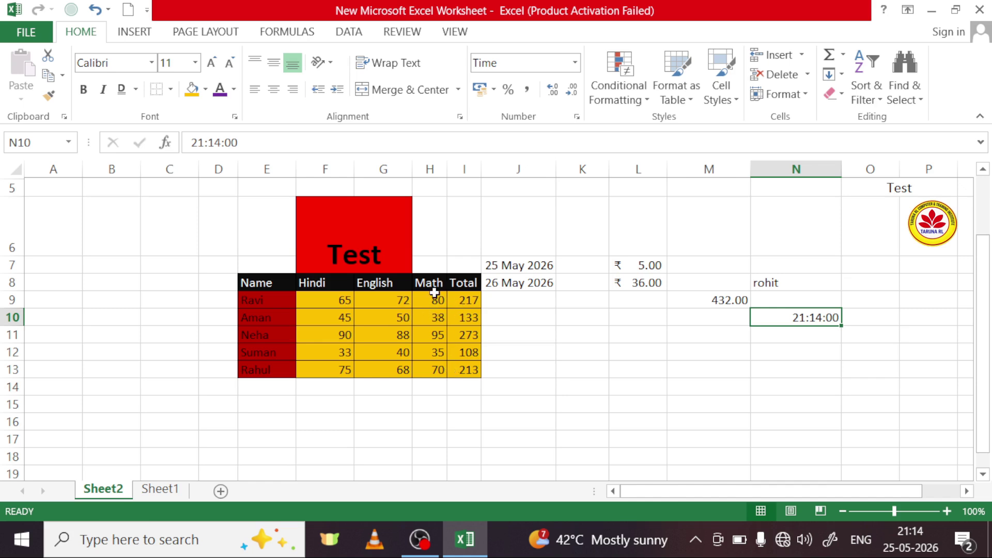
Step: Apply Percentage format to the Math scores in H8:H13, showing 8000.00%, 3800.00%, 9500.00% and so on
{"action": "left_click_drag", "start_coordinate": [436, 284], "coordinate": [436, 370]}
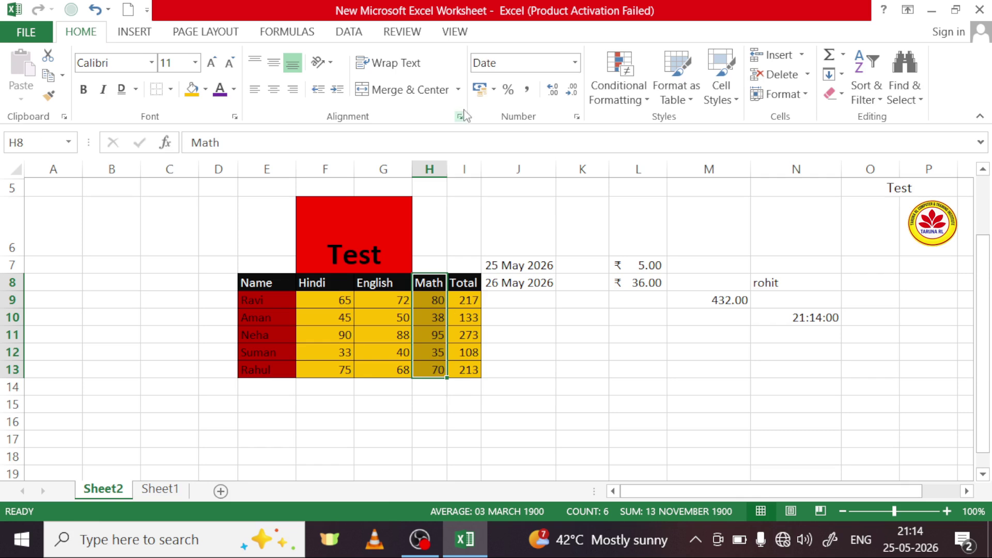
{"action": "left_click", "coordinate": [575, 63]}
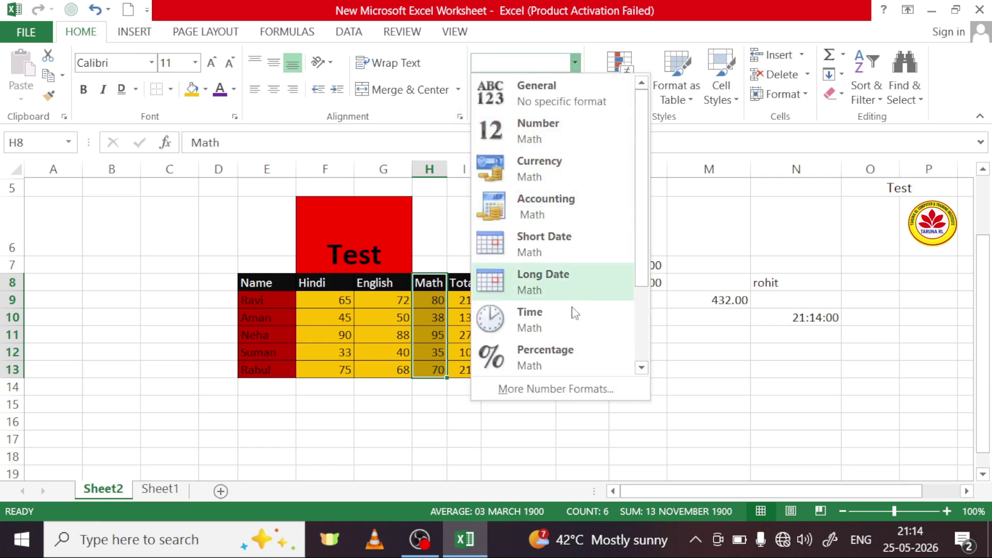
{"action": "scroll", "coordinate": [544, 346], "scroll_direction": "down", "scroll_amount": 1}
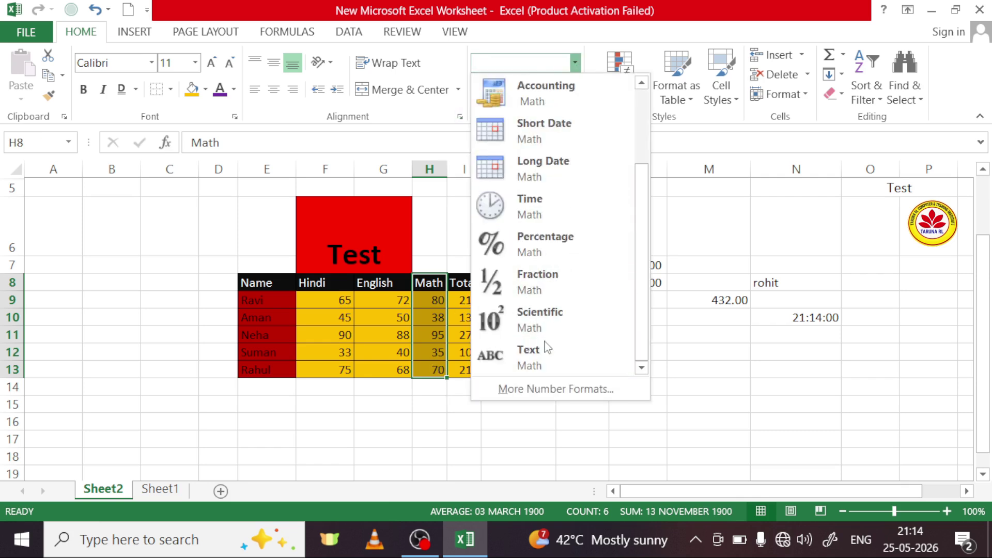
{"action": "left_click", "coordinate": [535, 253]}
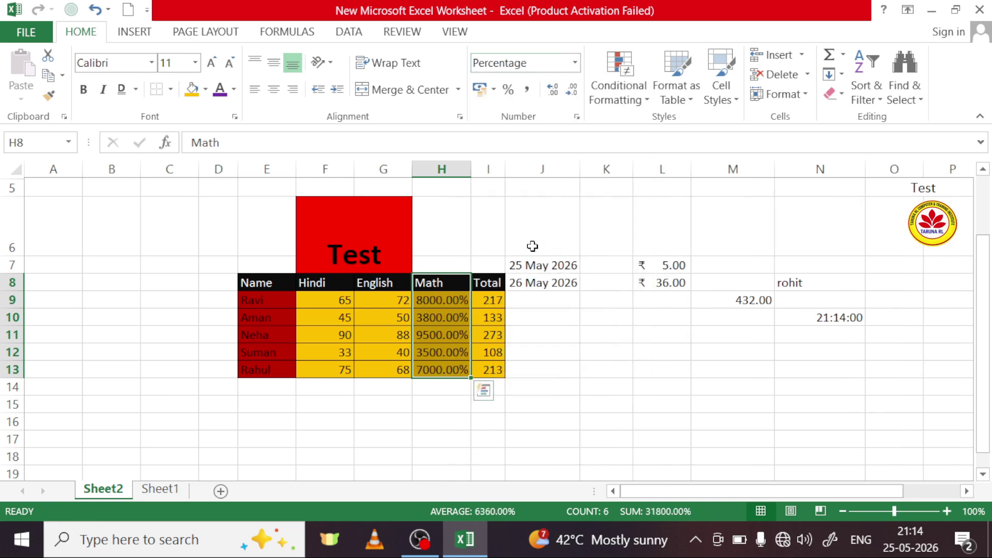
{"action": "left_click", "coordinate": [447, 401]}
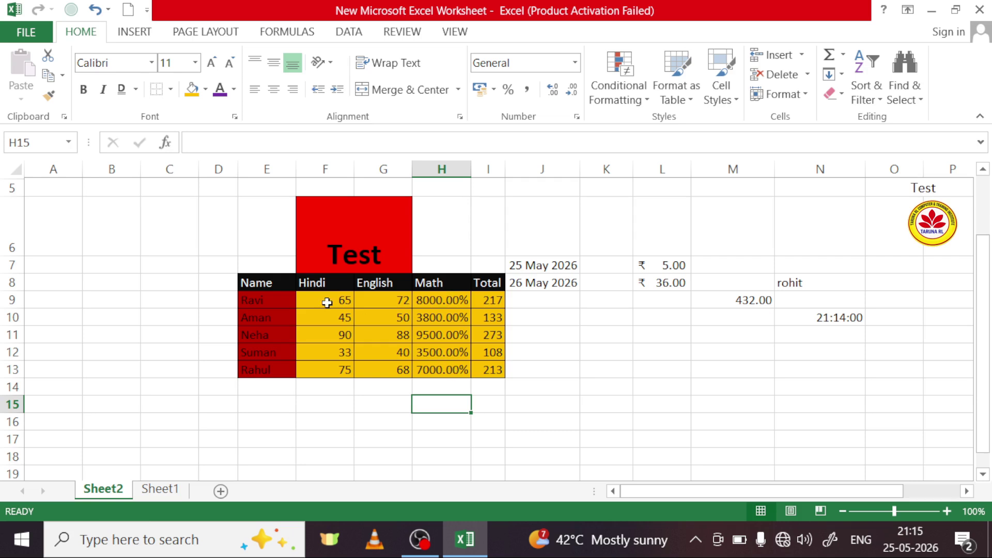
Step: Apply the Percentage format to cells C7:C17
{"action": "left_click_drag", "start_coordinate": [175, 264], "coordinate": [173, 440]}
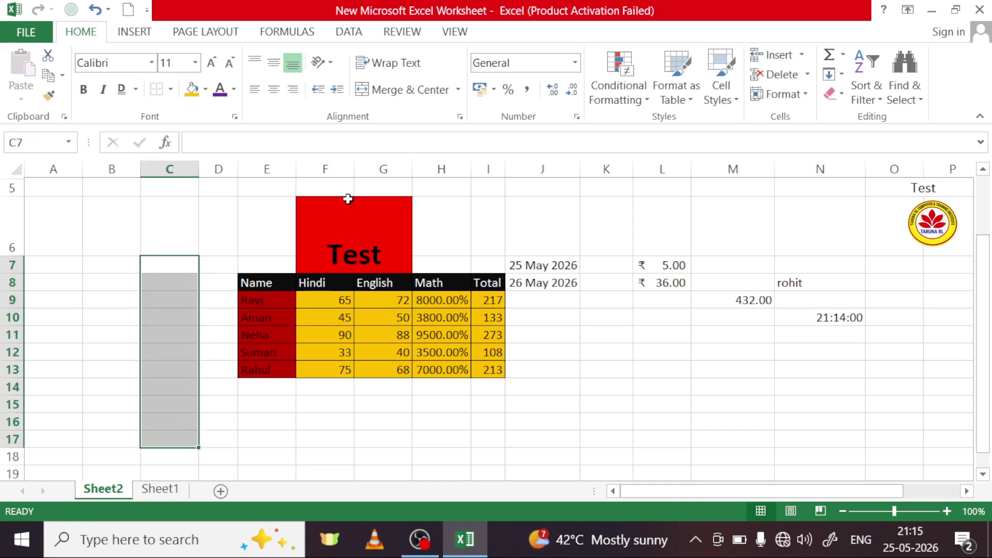
{"action": "left_click", "coordinate": [563, 63]}
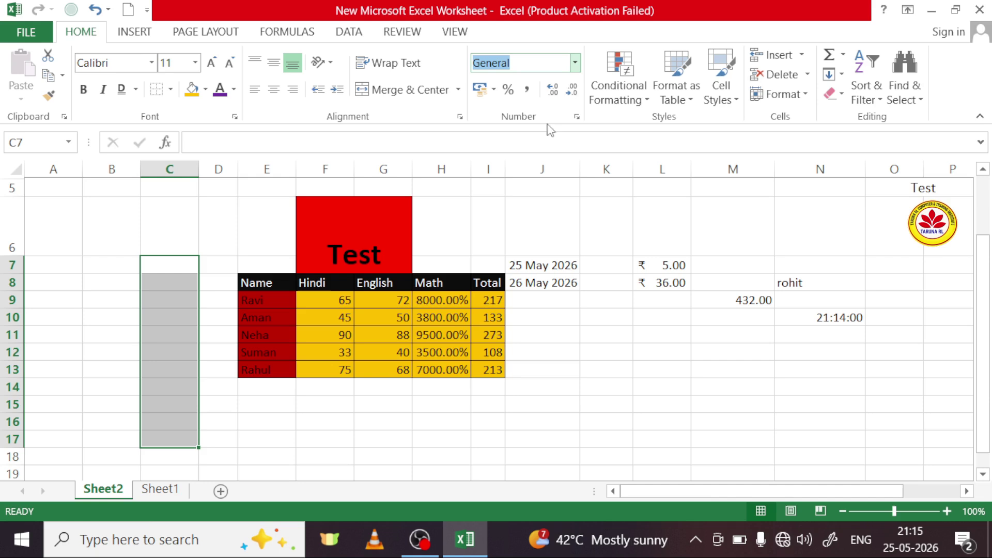
{"action": "left_click", "coordinate": [574, 63]}
{"action": "left_click", "coordinate": [546, 352]}
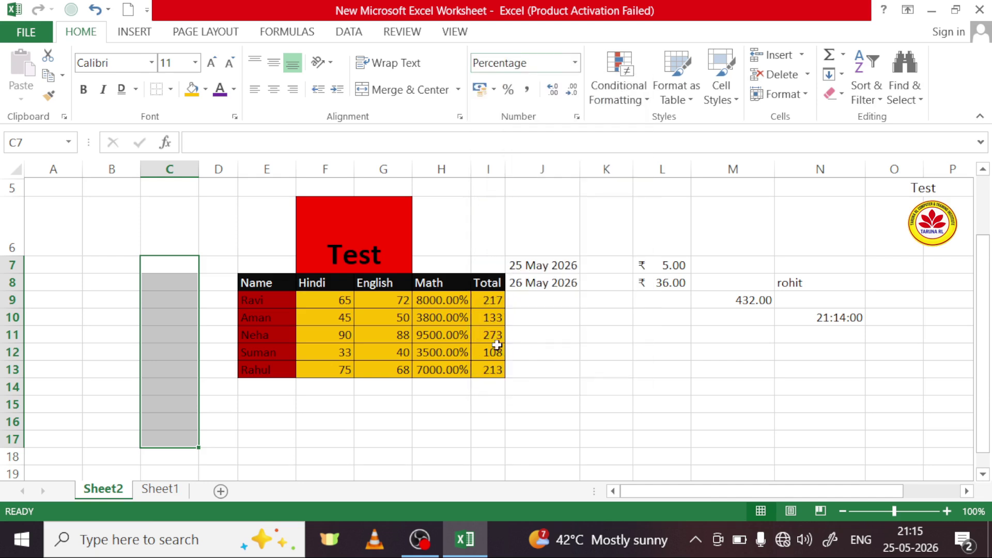
Step: Enter 5 in C7 and 4 in C8, displayed as 5.00% and 4.00%
{"action": "left_click", "coordinate": [170, 267]}
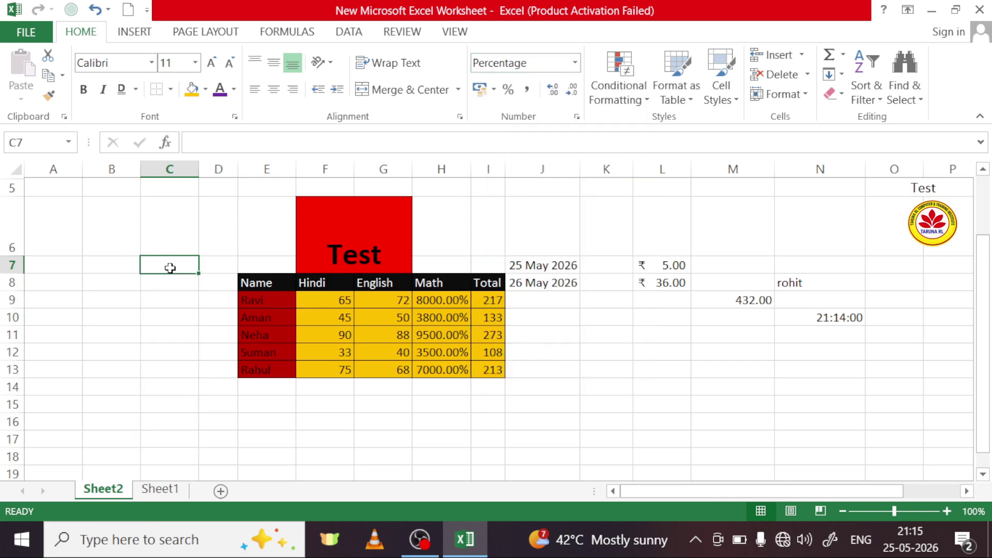
{"action": "type", "text": "5"}
{"action": "left_click", "coordinate": [171, 282]}
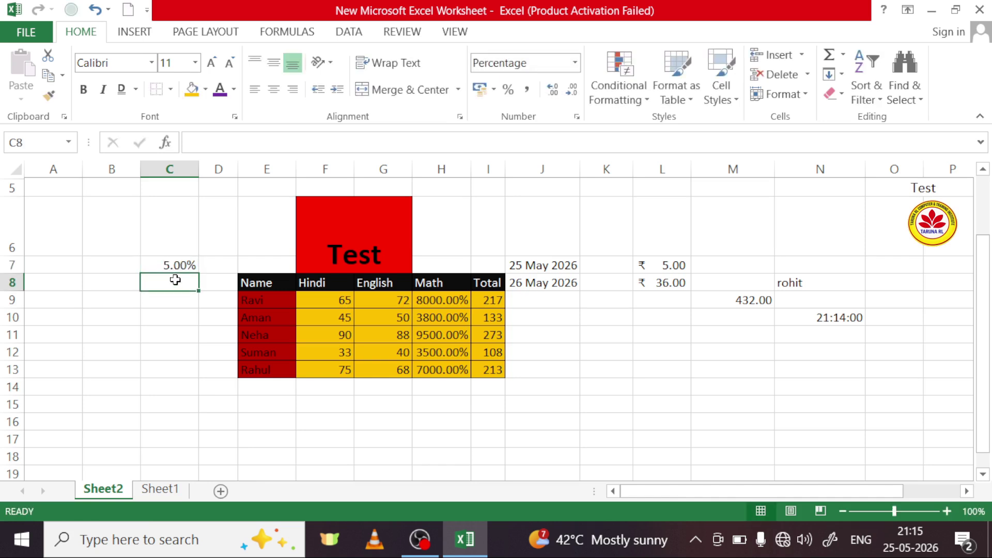
{"action": "type", "text": "4"}
{"action": "key", "text": "Return"}
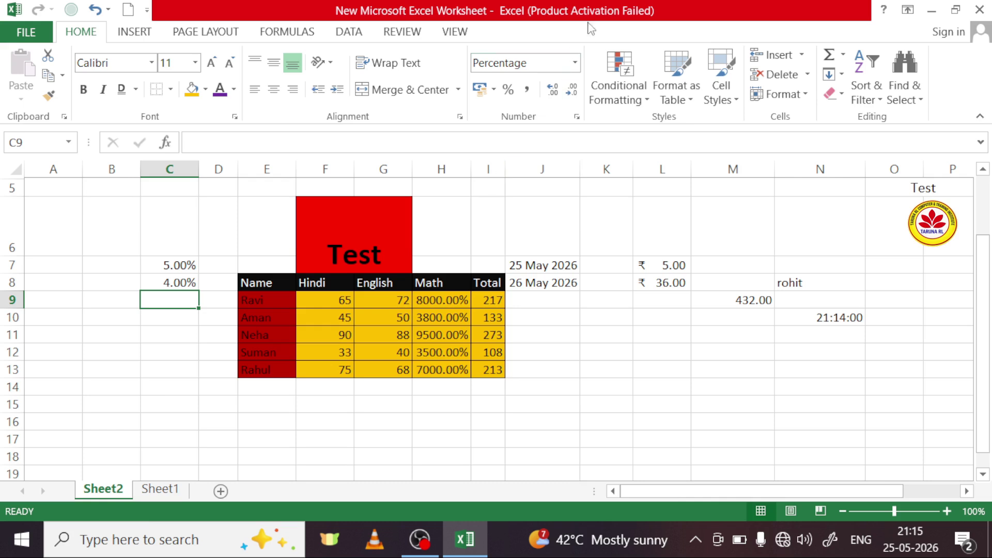
{"action": "left_click", "coordinate": [575, 63]}
{"action": "scroll", "coordinate": [549, 305], "scroll_direction": "down", "scroll_amount": 1}
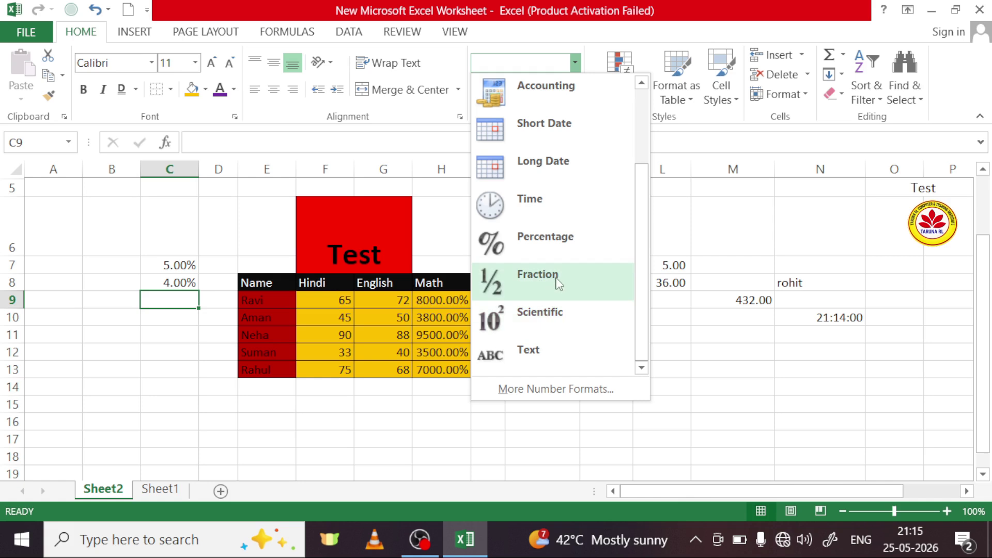
{"action": "key", "text": "Escape"}
{"action": "left_click", "coordinate": [97, 267]}
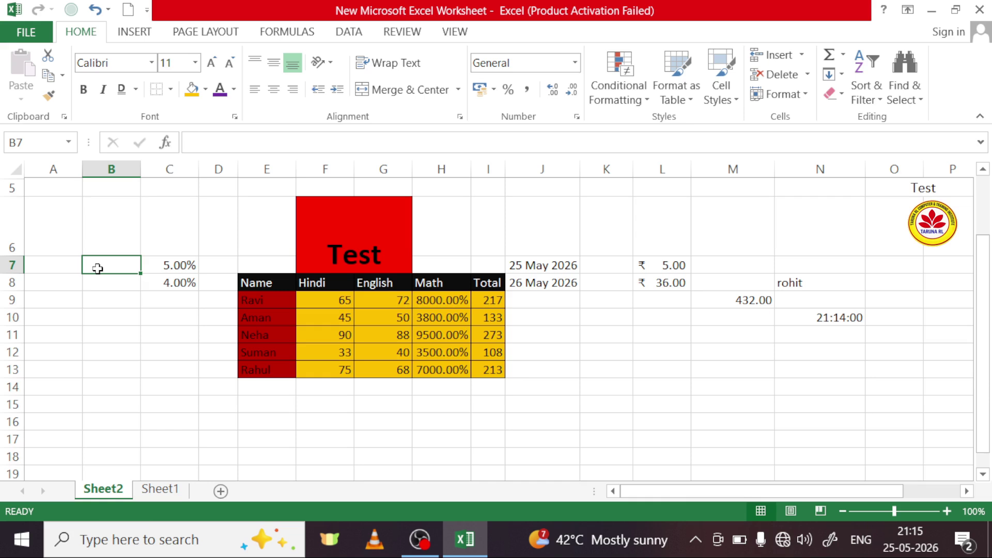
Step: Enter 4/2 in B7, see it become the date 04-Feb, then clear B7
{"action": "type", "text": "4"}
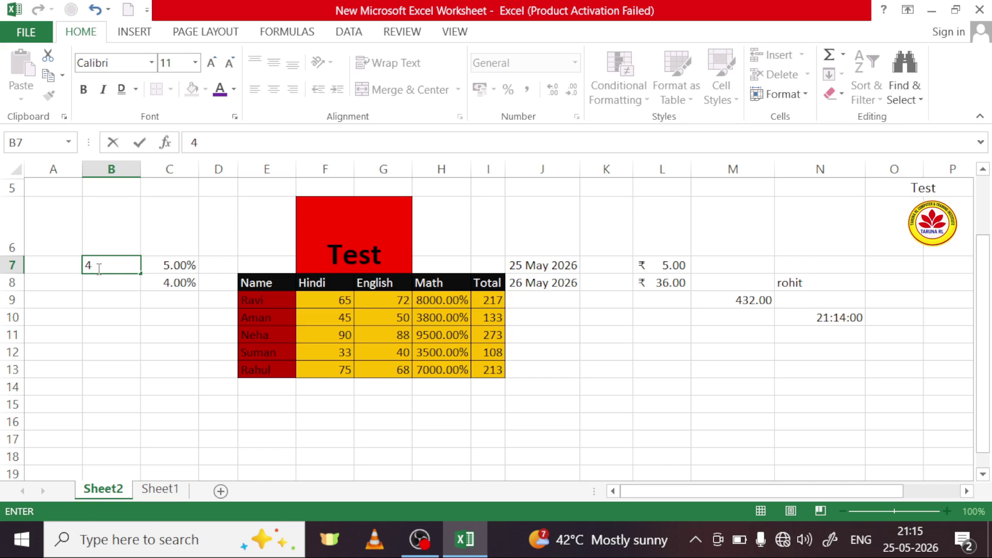
{"action": "type", "text": "/"}
{"action": "key", "text": "ctrl+Return"}
{"action": "left_click", "coordinate": [109, 283]}
{"action": "left_click", "coordinate": [113, 267]}
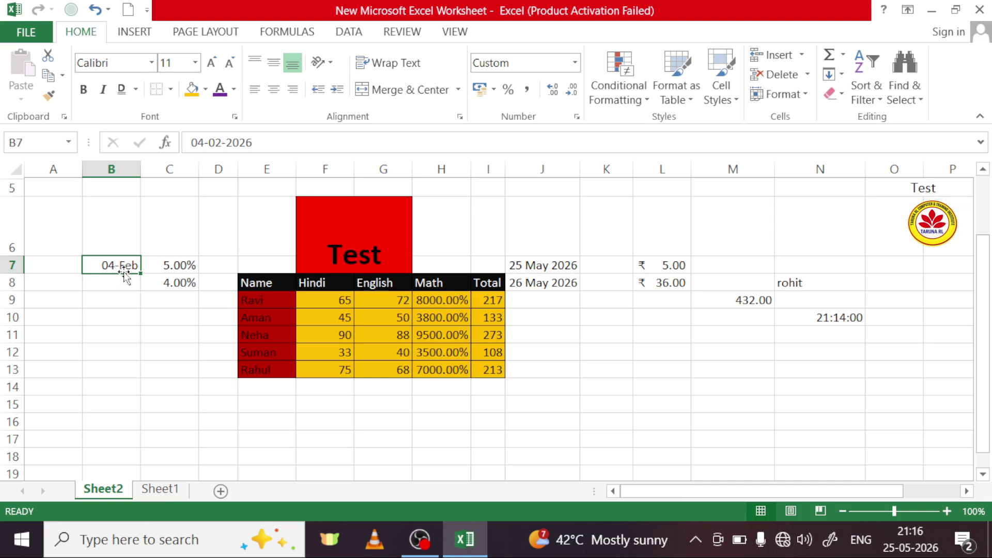
{"action": "key", "text": "Delete"}
Step: Enter 4/2 in B12 and switch it to General, revealing the serial value 46057
{"action": "left_click", "coordinate": [113, 345]}
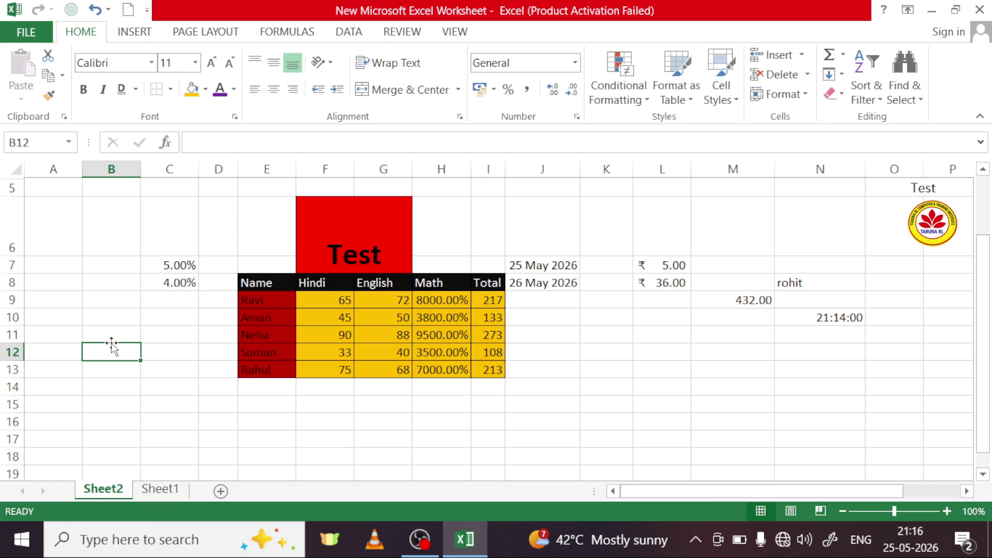
{"action": "type", "text": "4/2"}
{"action": "left_click", "coordinate": [121, 386]}
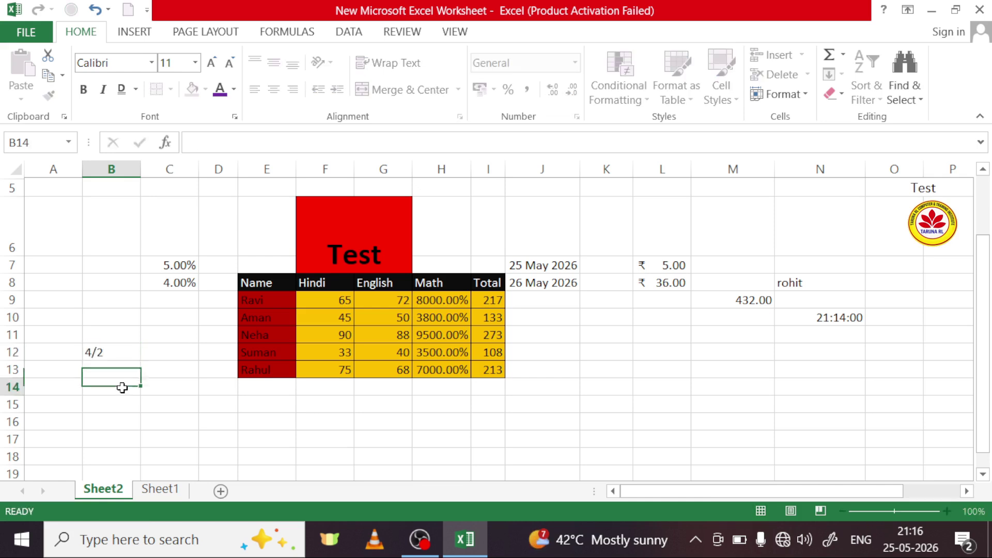
{"action": "left_click", "coordinate": [121, 354]}
{"action": "left_click", "coordinate": [575, 63]}
{"action": "left_click", "coordinate": [540, 107]}
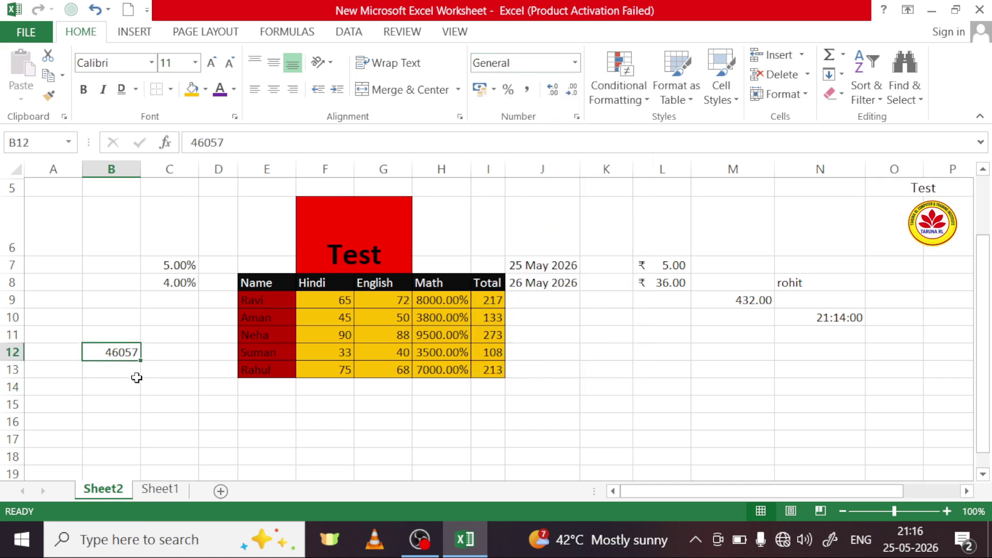
{"action": "left_click", "coordinate": [122, 368]}
{"action": "left_click", "coordinate": [122, 348]}
Step: Apply the Fraction format to B12's 46057, then delete the value
{"action": "left_click", "coordinate": [575, 63]}
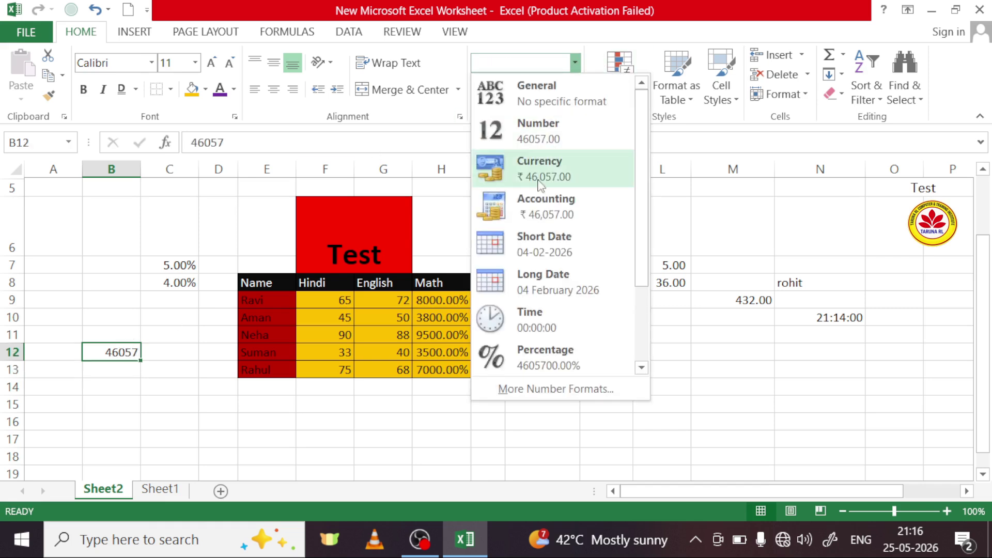
{"action": "scroll", "coordinate": [558, 310], "scroll_direction": "down", "scroll_amount": 3}
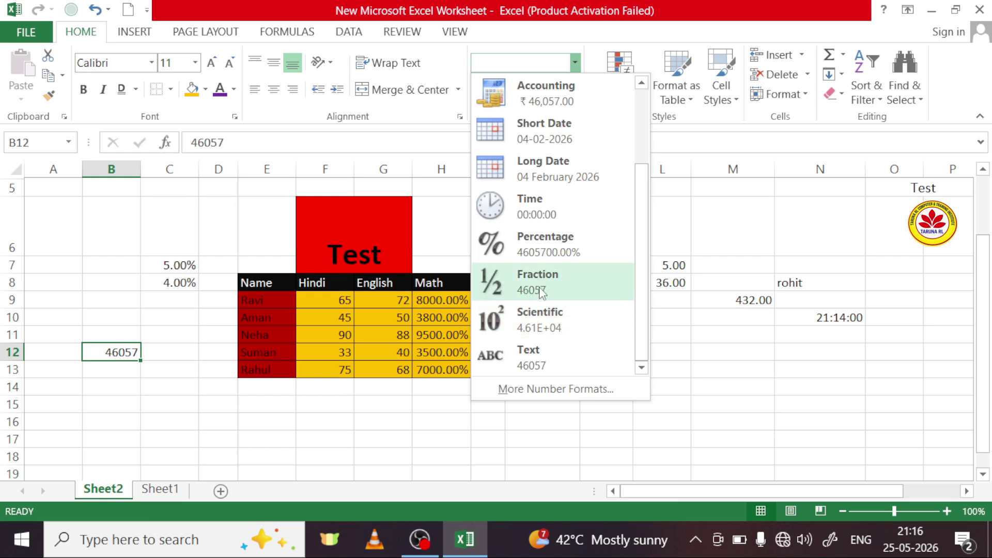
{"action": "left_click", "coordinate": [558, 290]}
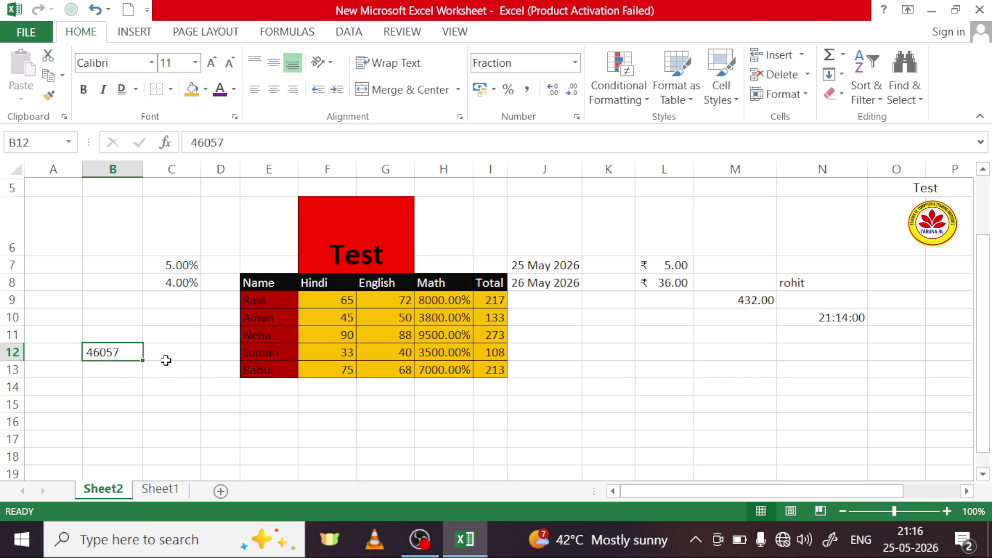
{"action": "key", "text": "Delete"}
{"action": "left_click", "coordinate": [169, 383]}
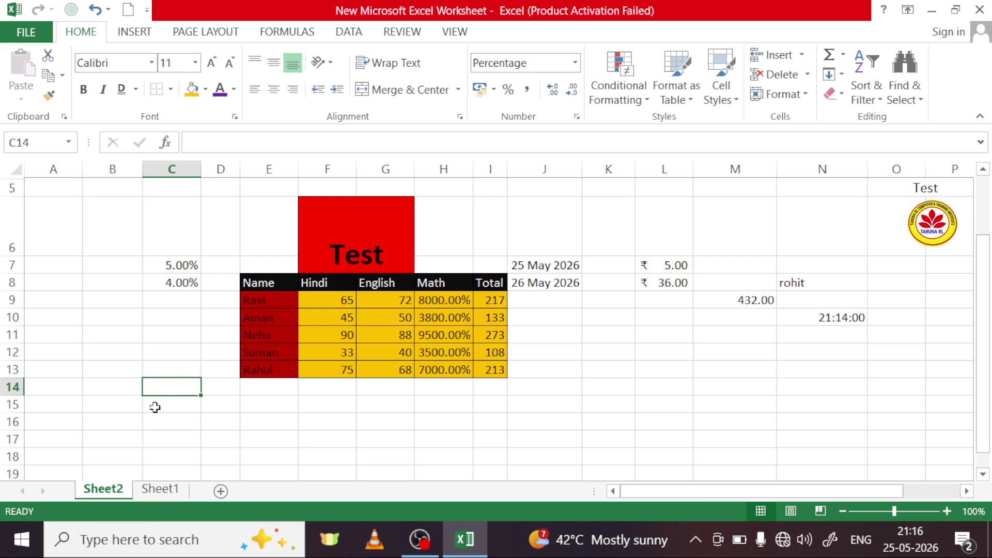
{"action": "left_click", "coordinate": [79, 409]}
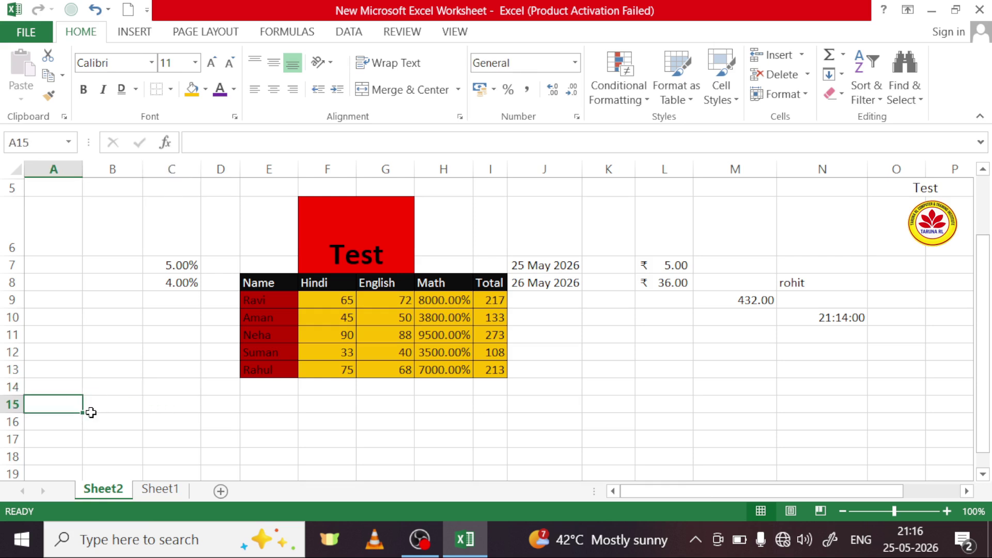
Step: Enter 54/4 in cell A15
{"action": "type", "text": "5"}
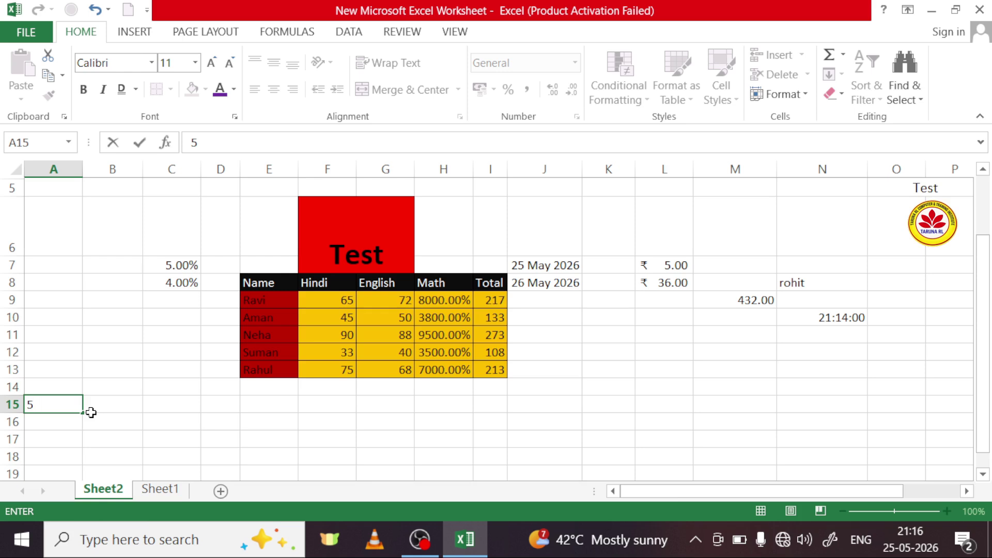
{"action": "type", "text": "4"}
{"action": "type", "text": "\\"}
{"action": "type", "text": "4"}
{"action": "key", "text": "Return"}
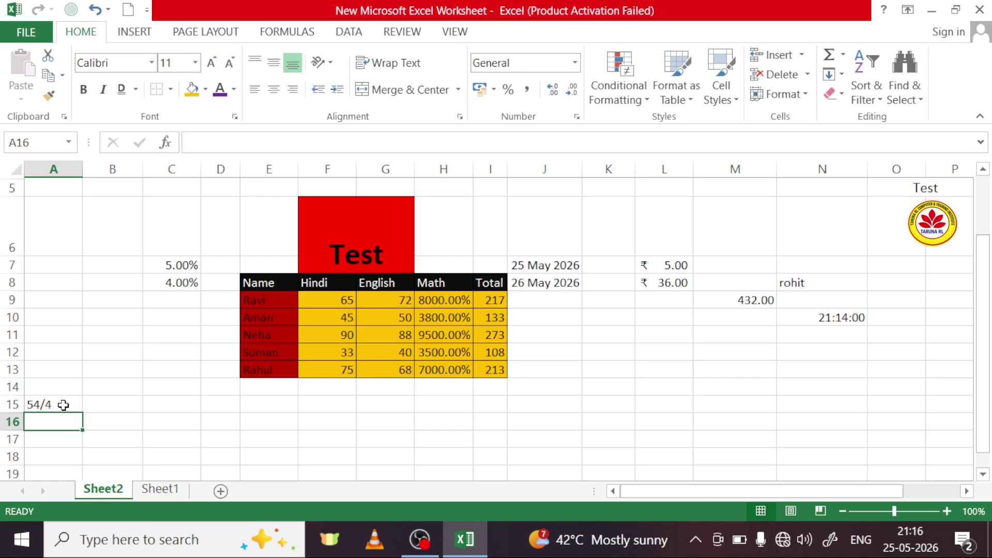
Step: Apply the Fraction format to A15, which still displays 54/4
{"action": "left_click", "coordinate": [65, 405]}
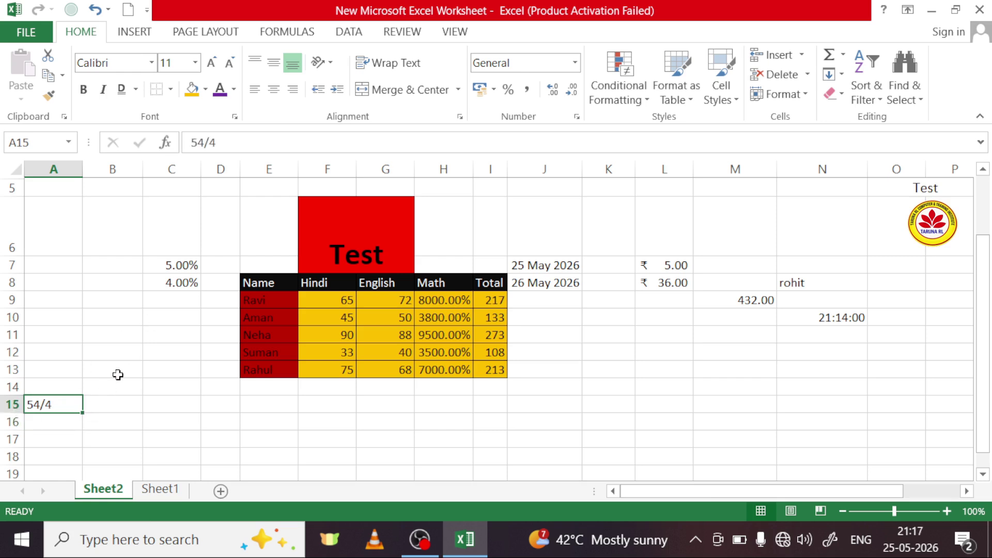
{"action": "left_click", "coordinate": [575, 63]}
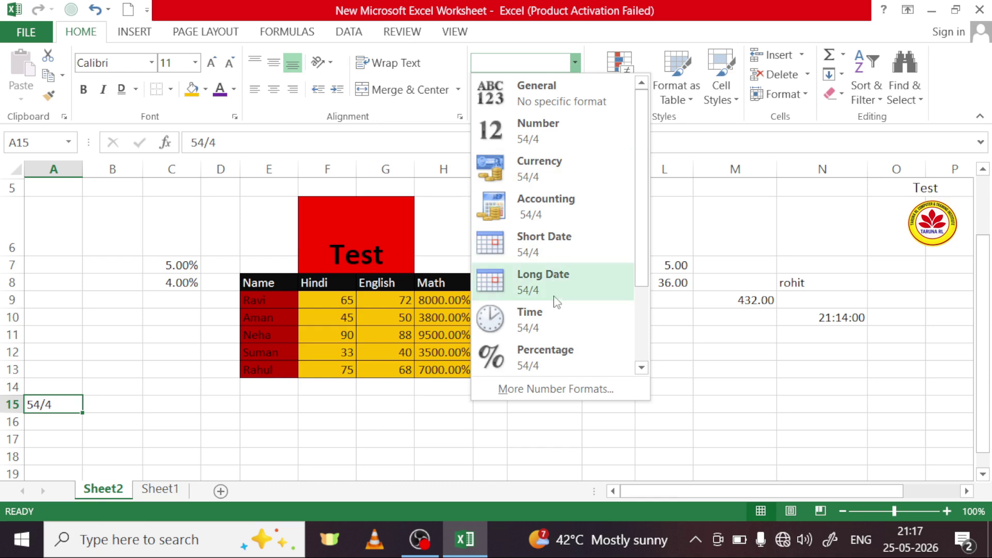
{"action": "scroll", "coordinate": [542, 294], "scroll_direction": "down", "scroll_amount": 1}
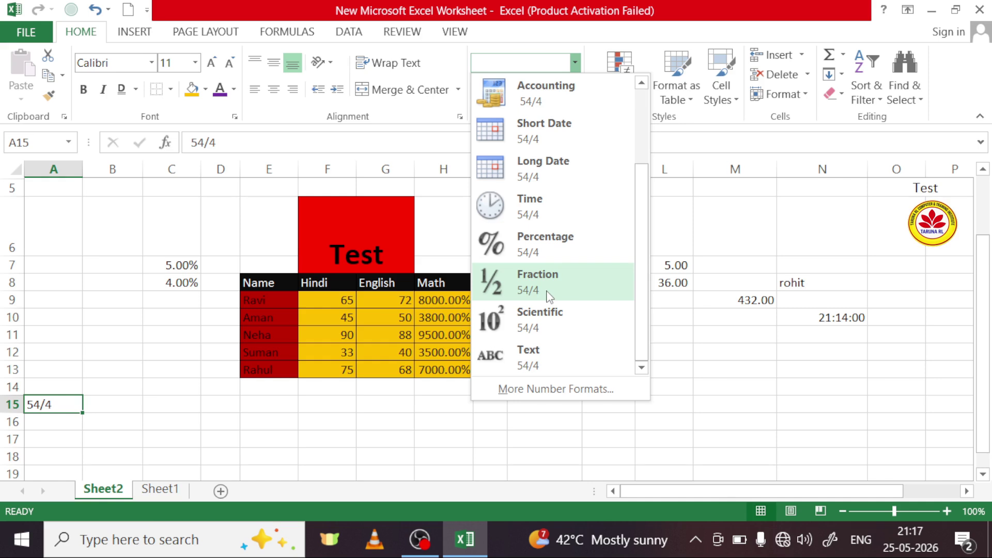
{"action": "left_click", "coordinate": [551, 284]}
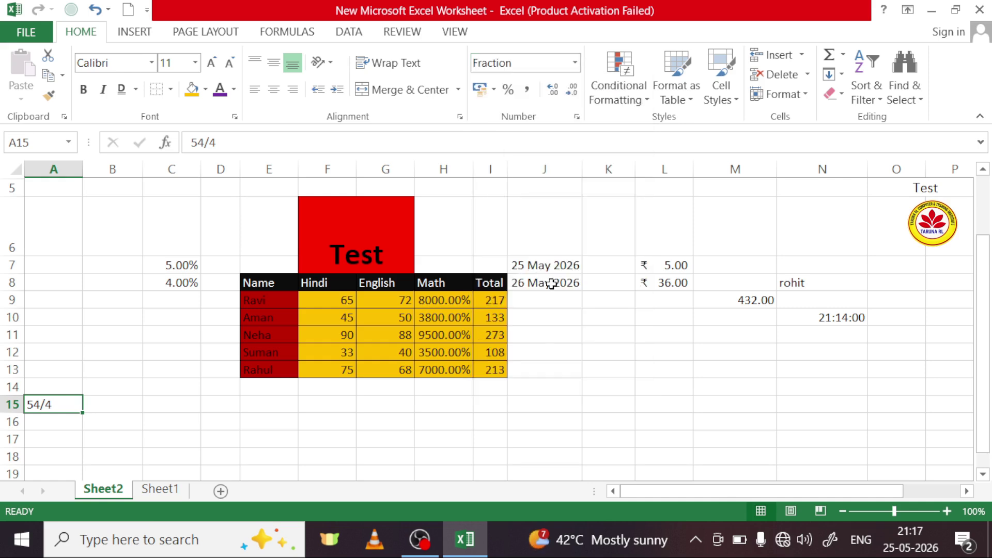
{"action": "left_click", "coordinate": [57, 422]}
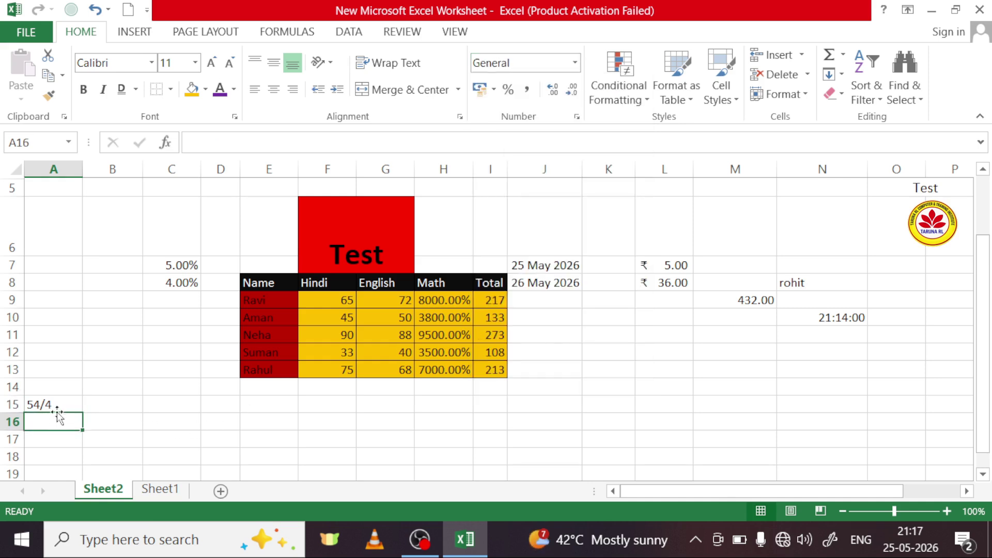
{"action": "left_click", "coordinate": [70, 401]}
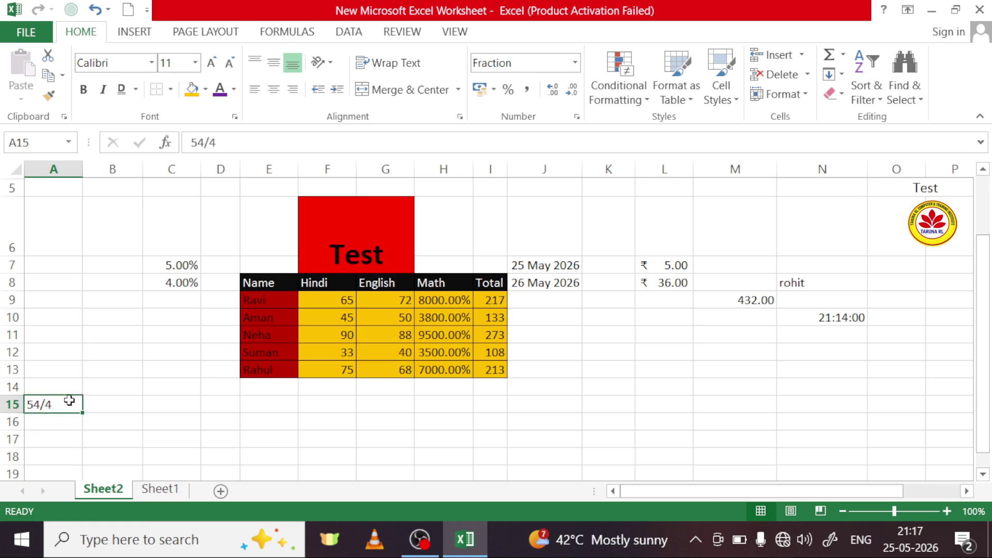
{"action": "left_click", "coordinate": [575, 62]}
{"action": "scroll", "coordinate": [543, 304], "scroll_direction": "down", "scroll_amount": 2}
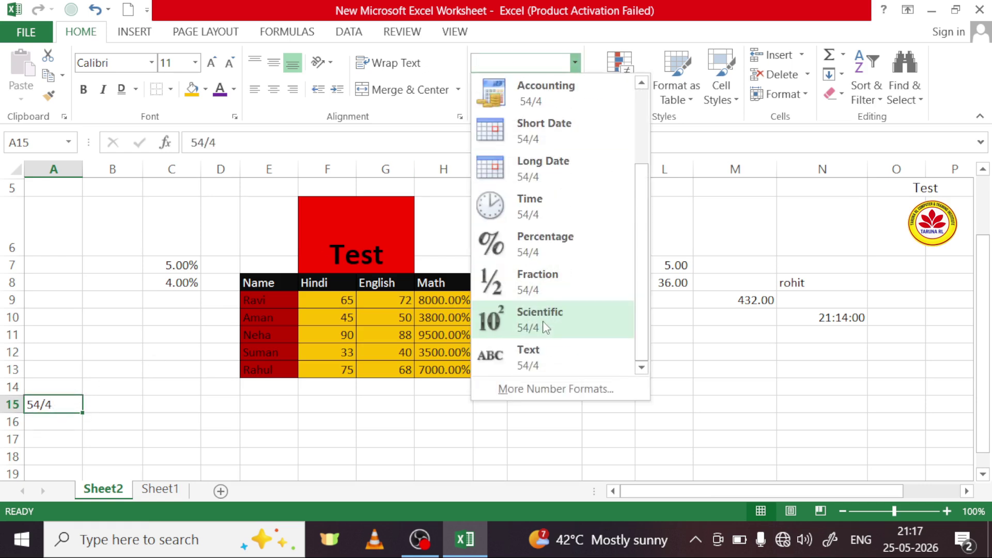
{"action": "left_click", "coordinate": [548, 295]}
{"action": "left_click", "coordinate": [120, 350]}
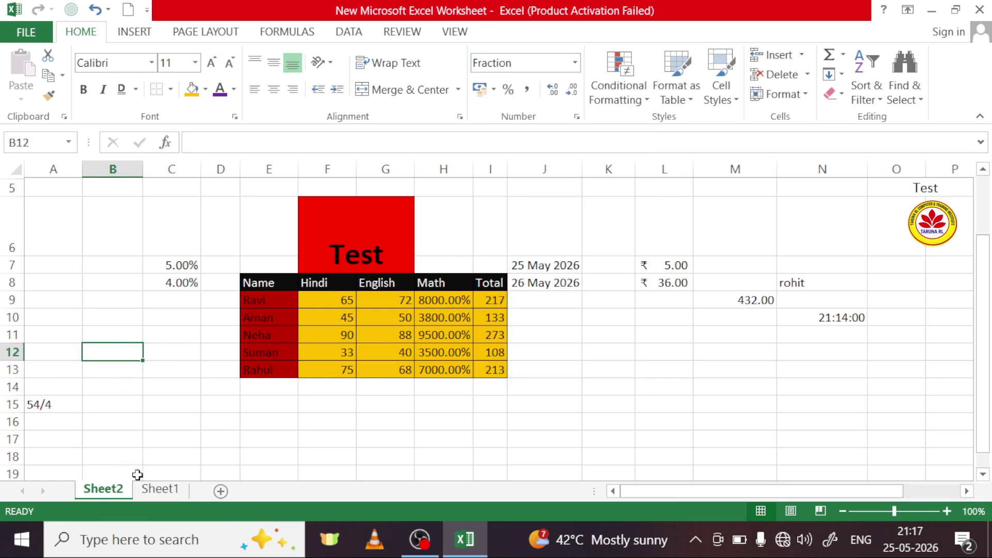
Step: On Sheet1, enter 4/2 in C9 so it becomes the date 04-Feb
{"action": "left_click", "coordinate": [160, 488]}
{"action": "left_click", "coordinate": [195, 325]}
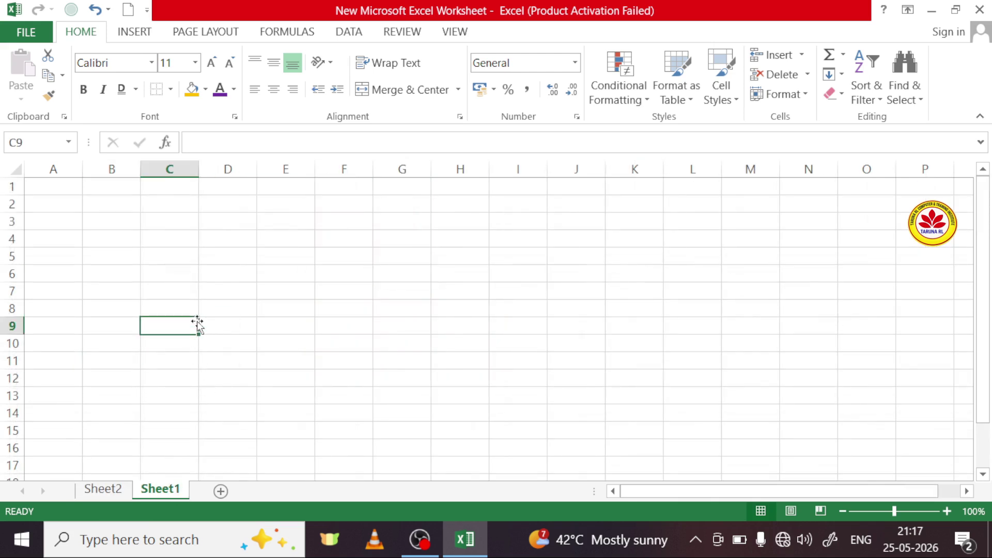
{"action": "type", "text": "4"}
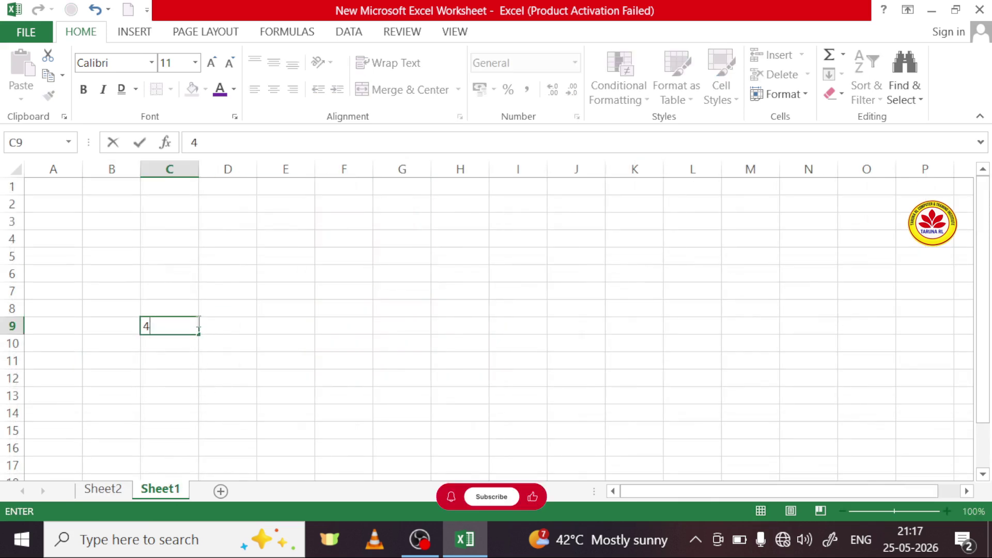
{"action": "type", "text": "/"}
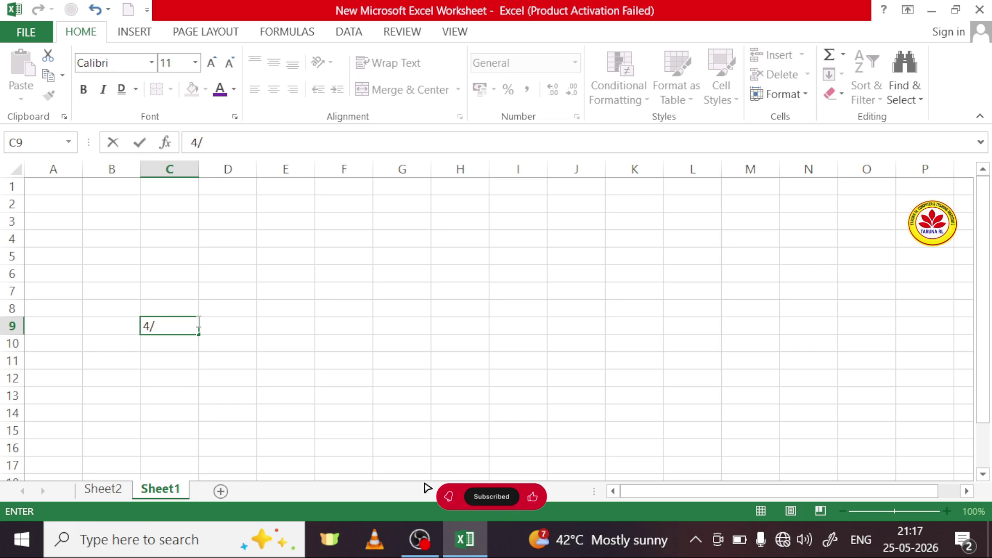
{"action": "type", "text": "2"}
{"action": "left_click", "coordinate": [185, 360]}
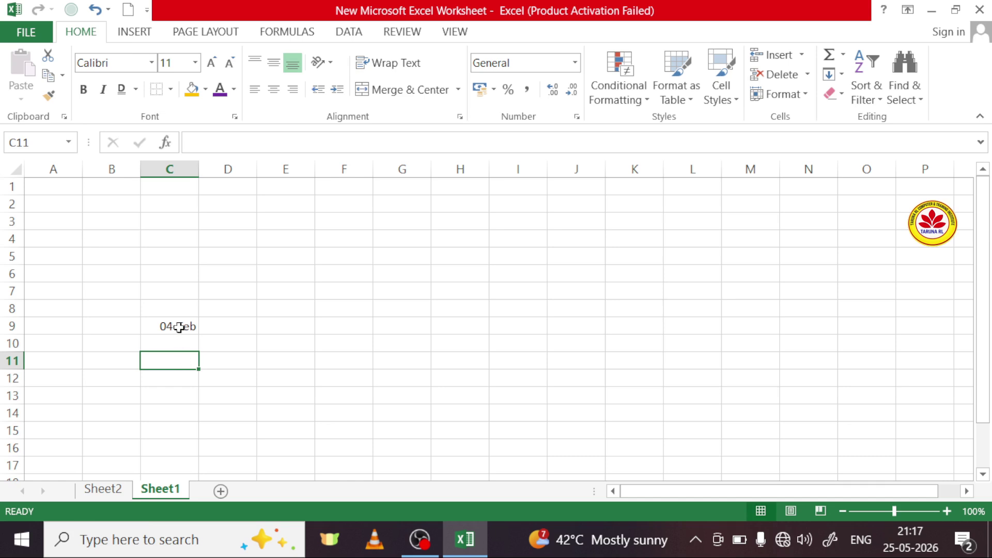
Step: Apply the General format to C9 so the date displays as 46057
{"action": "left_click", "coordinate": [179, 327]}
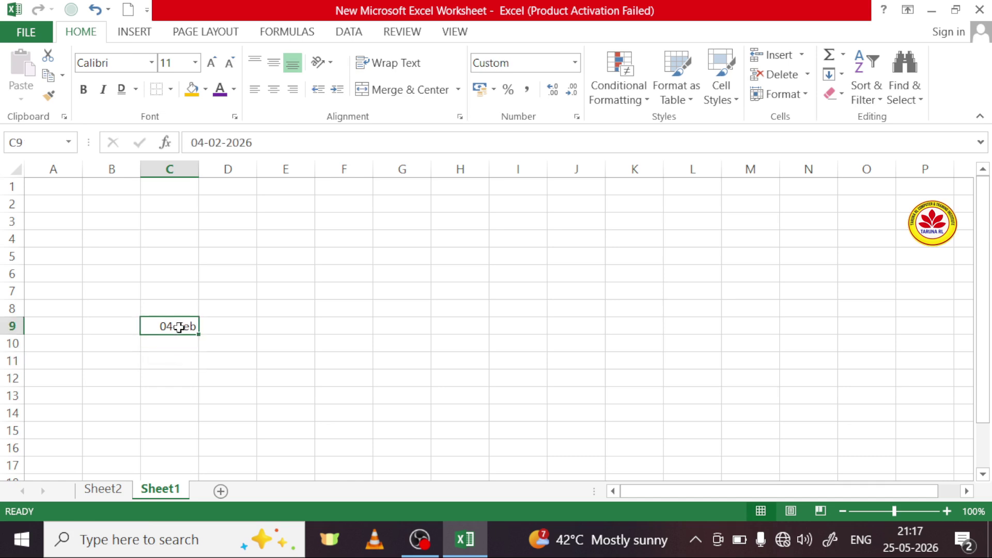
{"action": "left_click", "coordinate": [575, 63]}
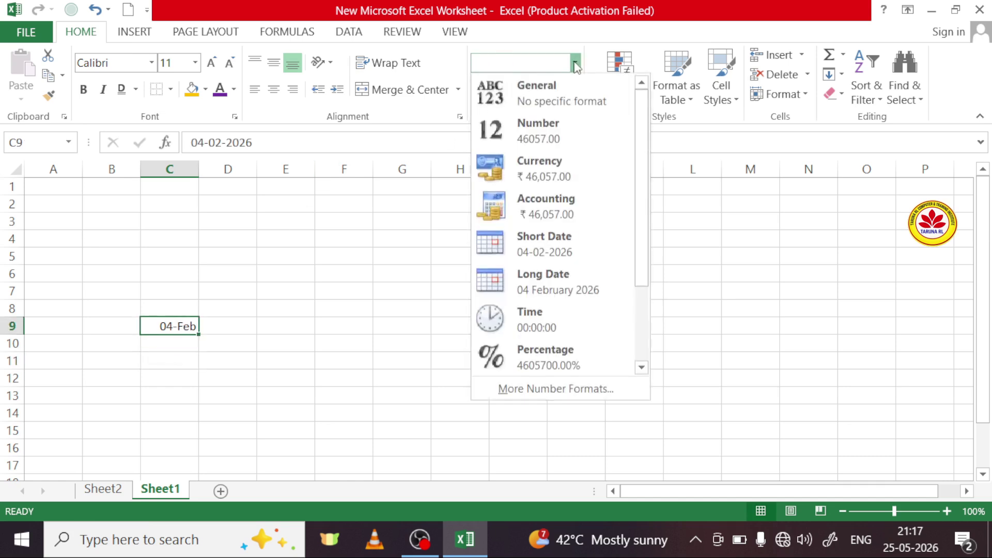
{"action": "left_click", "coordinate": [563, 96]}
Step: Apply the Fraction number format to cells D4:D9
{"action": "left_click", "coordinate": [356, 308]}
{"action": "left_click_drag", "start_coordinate": [231, 239], "coordinate": [246, 324]}
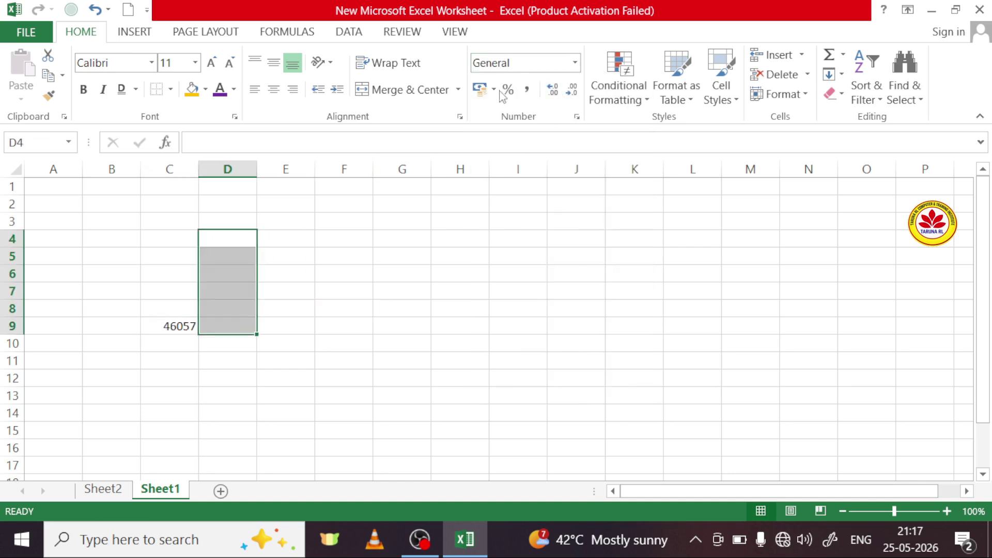
{"action": "left_click", "coordinate": [575, 63]}
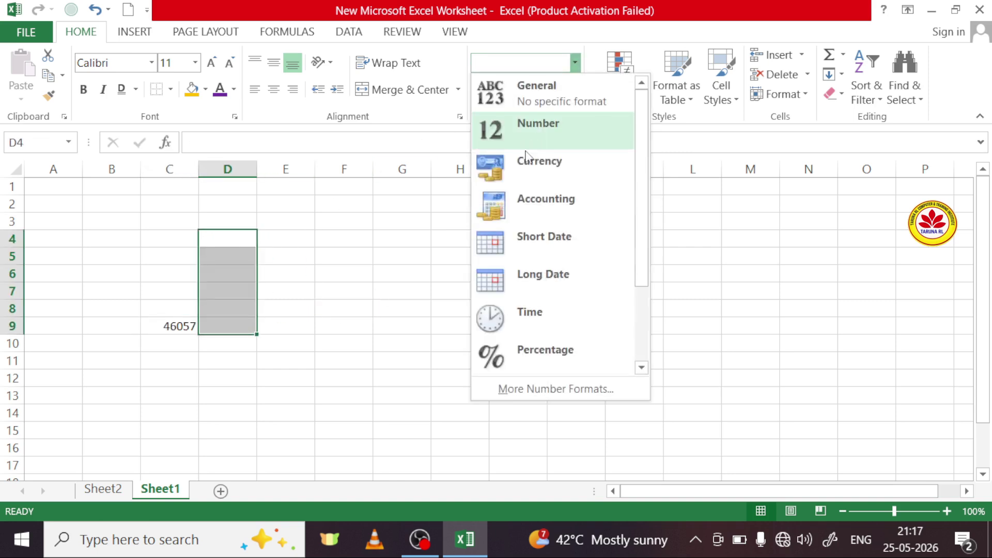
{"action": "scroll", "coordinate": [538, 347], "scroll_direction": "down", "scroll_amount": 1}
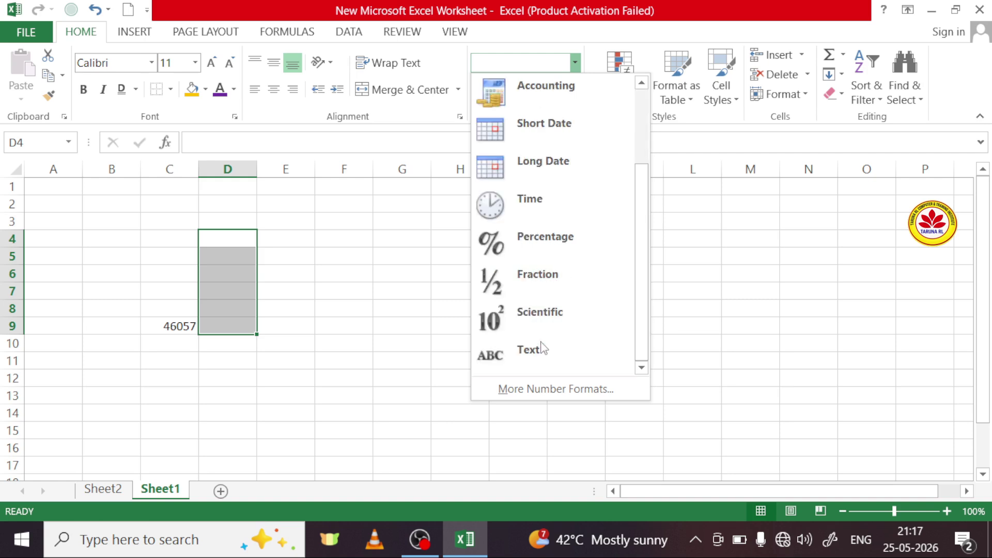
{"action": "left_click", "coordinate": [547, 283]}
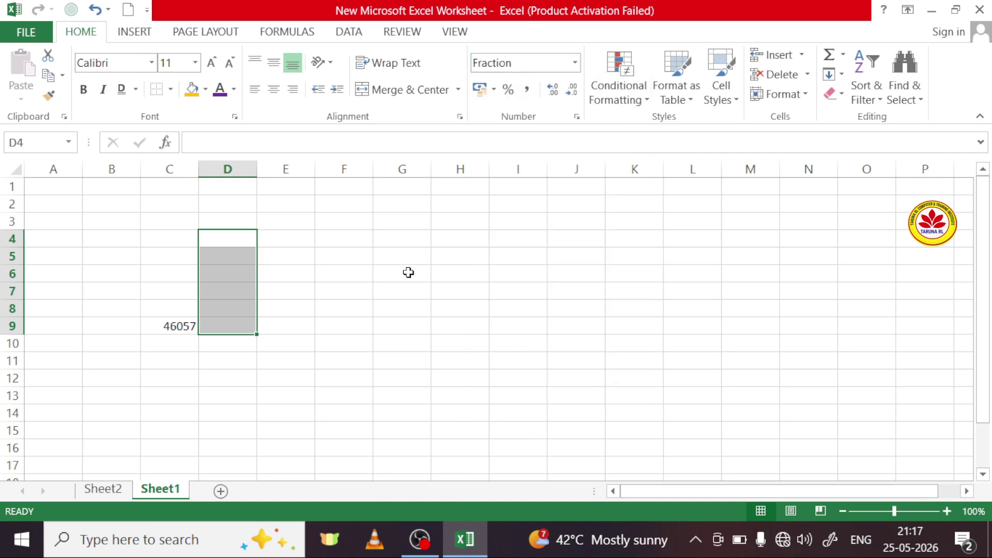
Step: Enter 4/2 in D4 so it displays as 2
{"action": "left_click", "coordinate": [221, 241]}
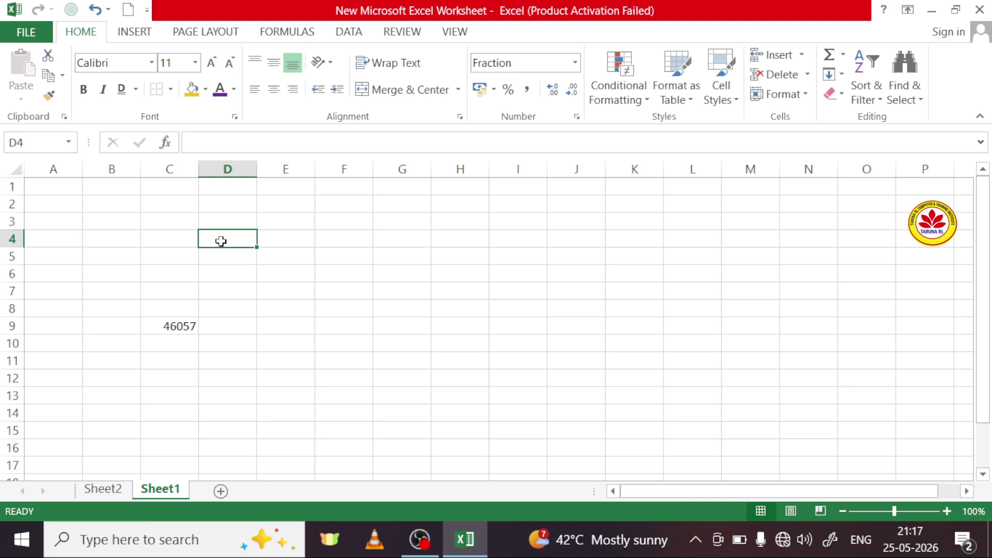
{"action": "type", "text": "4"}
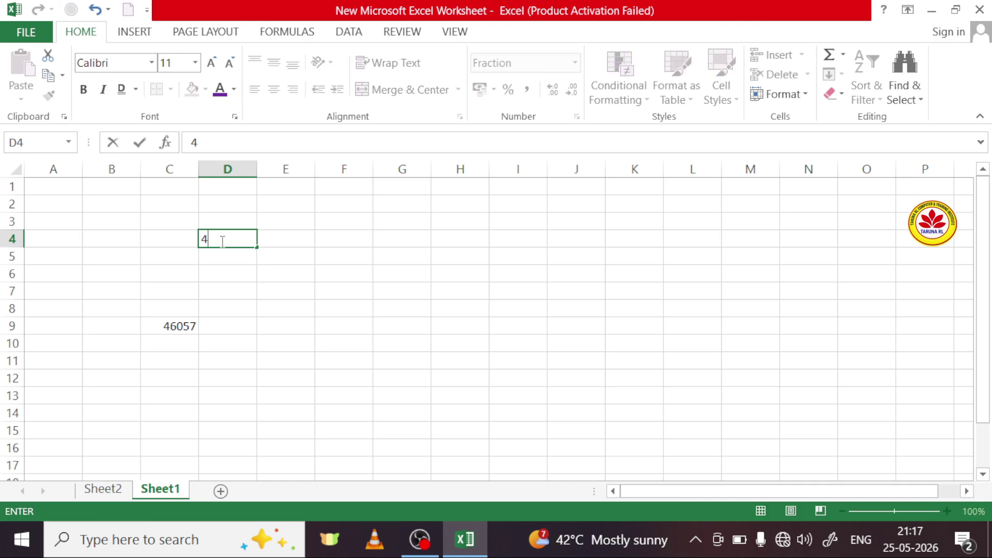
{"action": "type", "text": "/2"}
{"action": "left_click", "coordinate": [221, 268]}
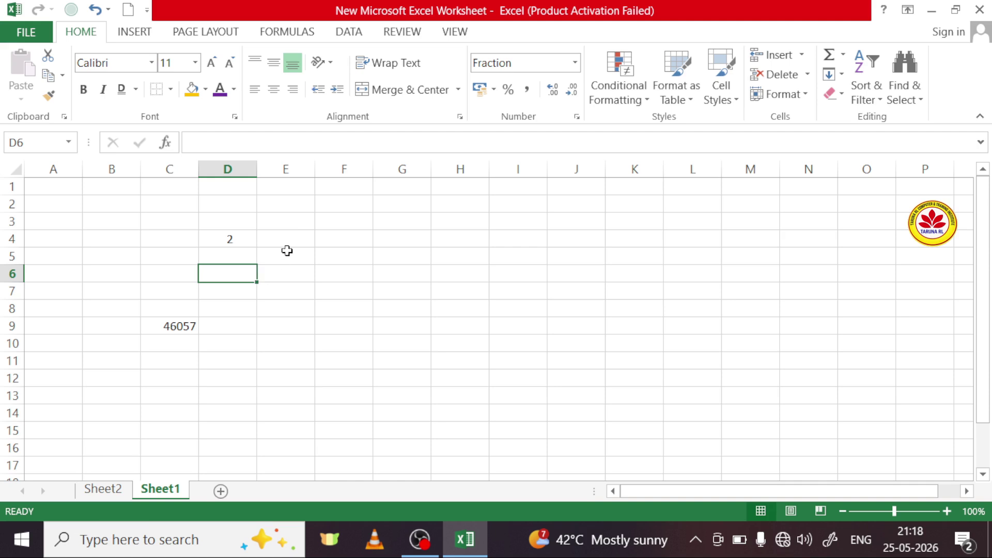
Step: Apply the Fraction number format to cells E3:E13
{"action": "left_click_drag", "start_coordinate": [292, 222], "coordinate": [296, 402]}
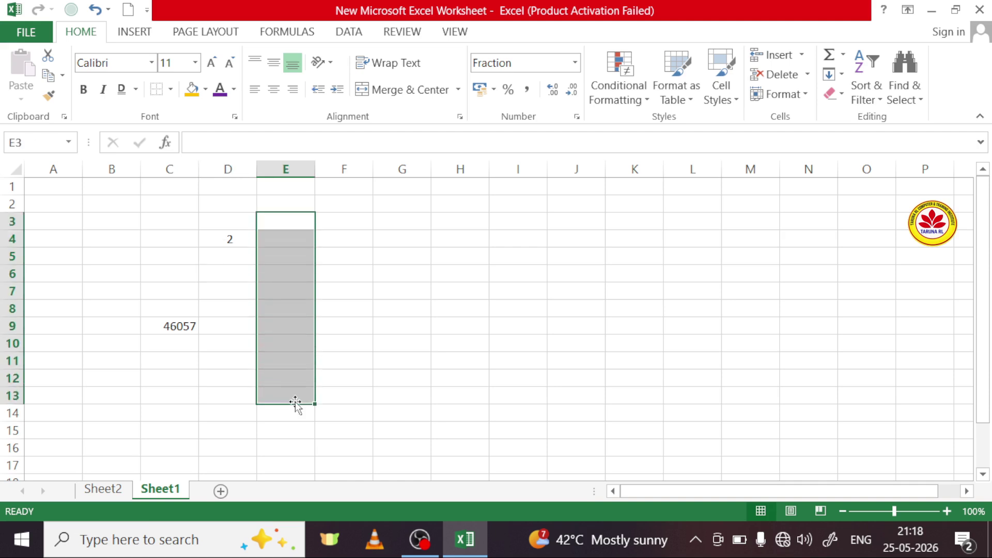
{"action": "left_click", "coordinate": [575, 63]}
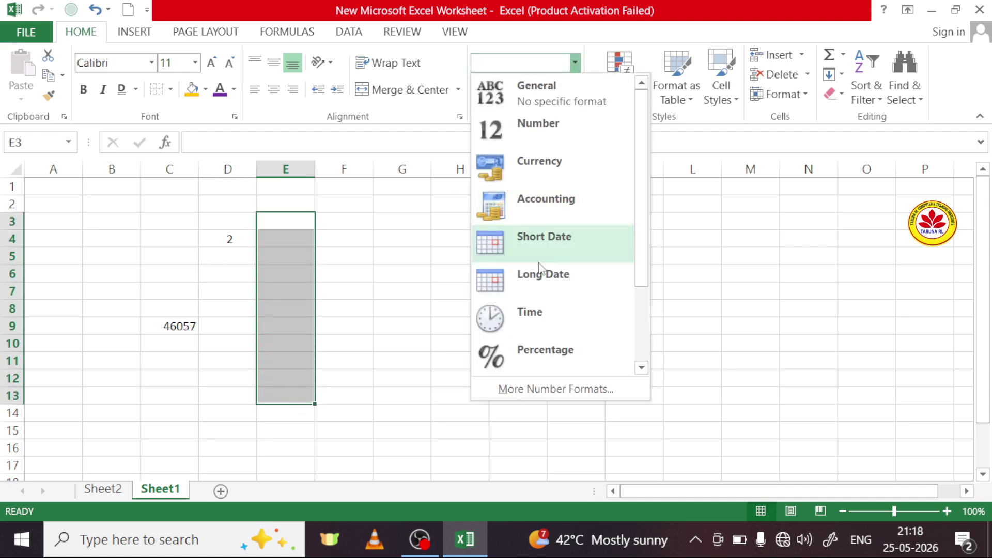
{"action": "scroll", "coordinate": [537, 329], "scroll_direction": "down", "scroll_amount": 1}
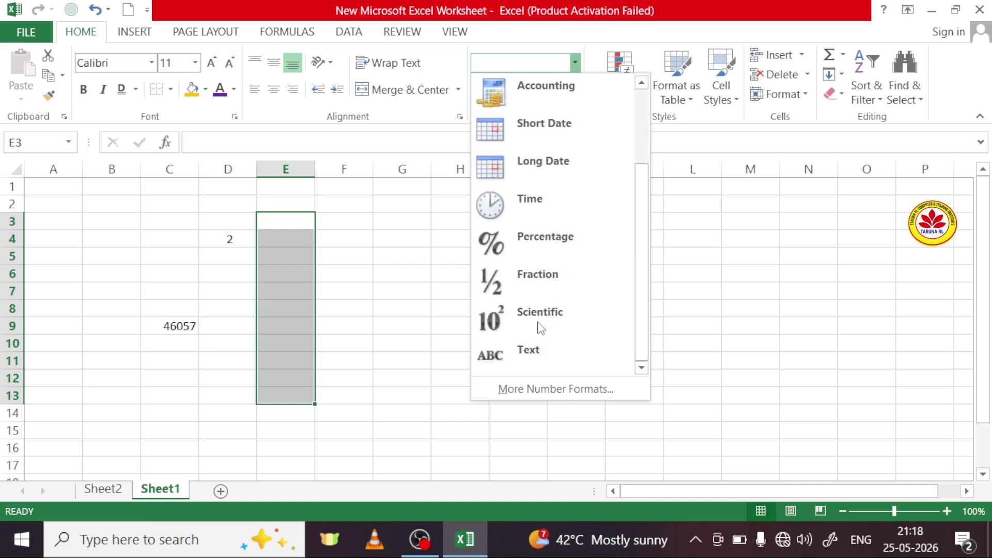
{"action": "left_click", "coordinate": [534, 279]}
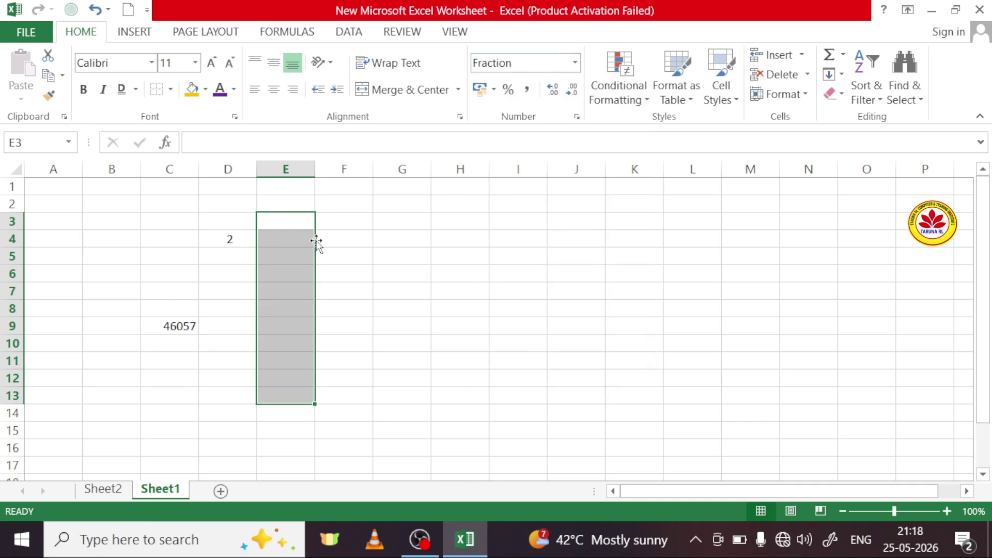
Step: Enter 54/2 in E4 so it displays as 27
{"action": "left_click", "coordinate": [291, 235]}
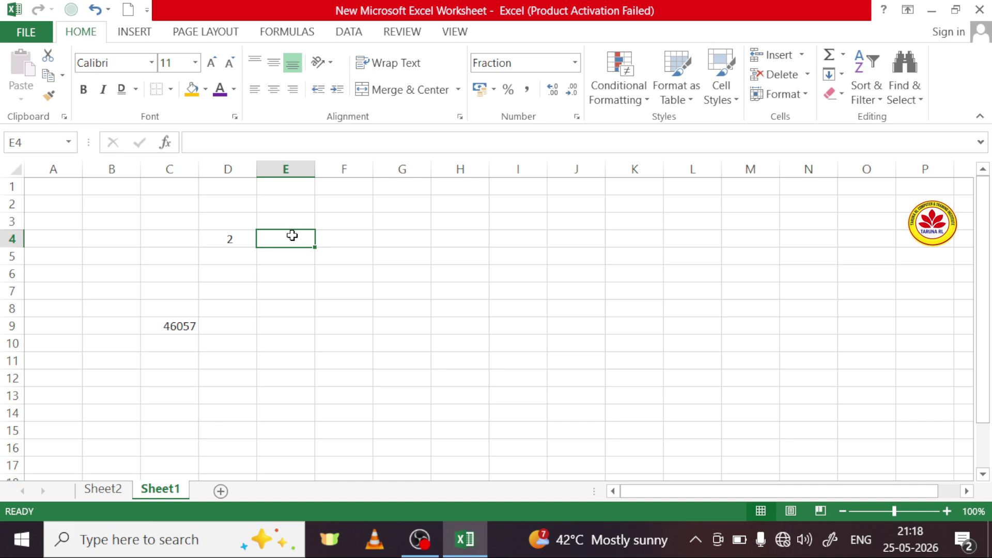
{"action": "type", "text": "54"}
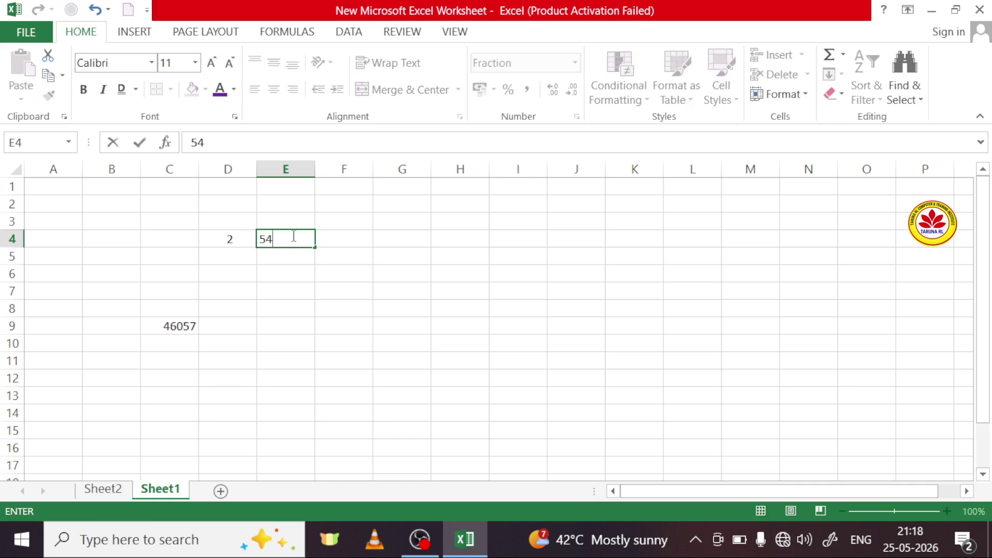
{"action": "type", "text": "/2"}
{"action": "left_click", "coordinate": [297, 256]}
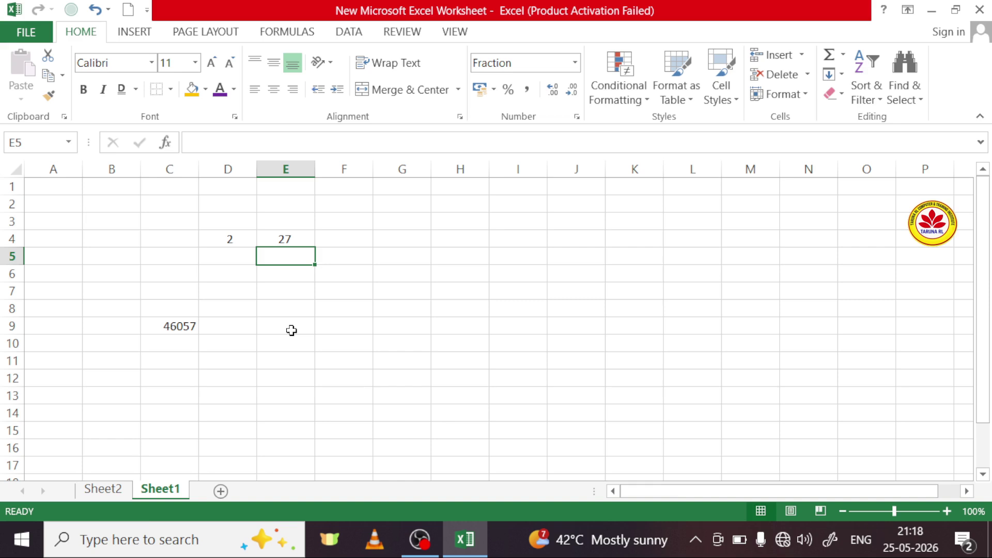
{"action": "left_click_drag", "start_coordinate": [341, 207], "coordinate": [345, 371]}
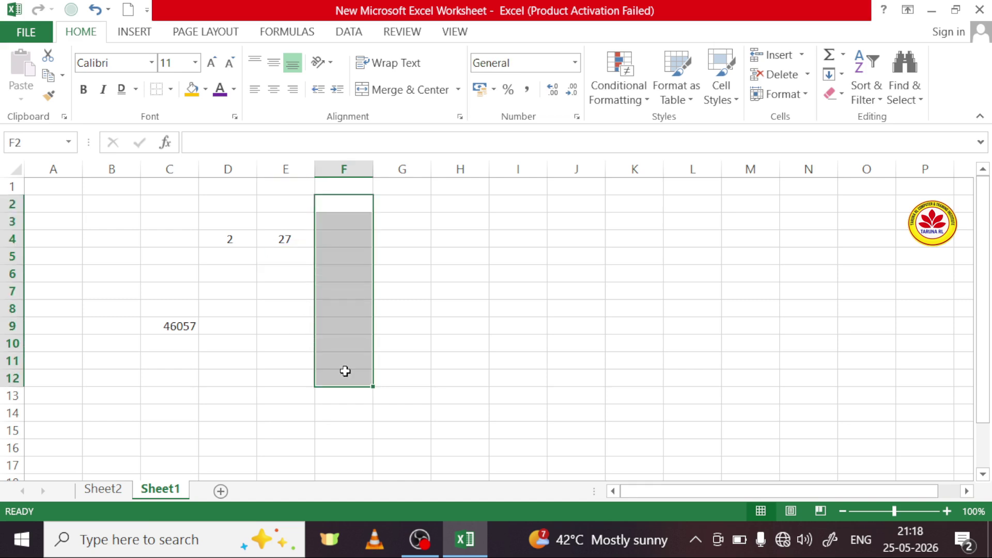
{"action": "left_click", "coordinate": [575, 63]}
{"action": "scroll", "coordinate": [516, 282], "scroll_direction": "down", "scroll_amount": 1}
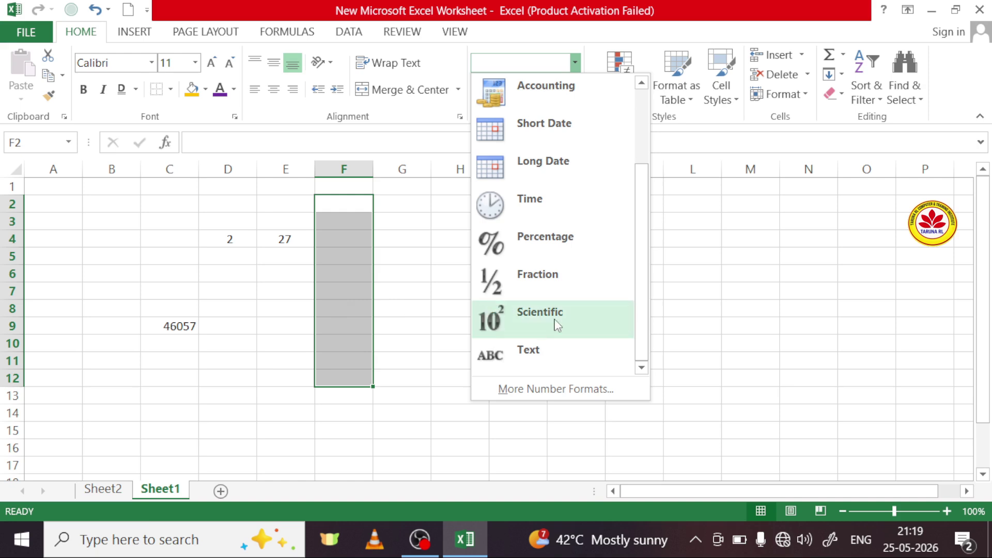
{"action": "left_click", "coordinate": [437, 314]}
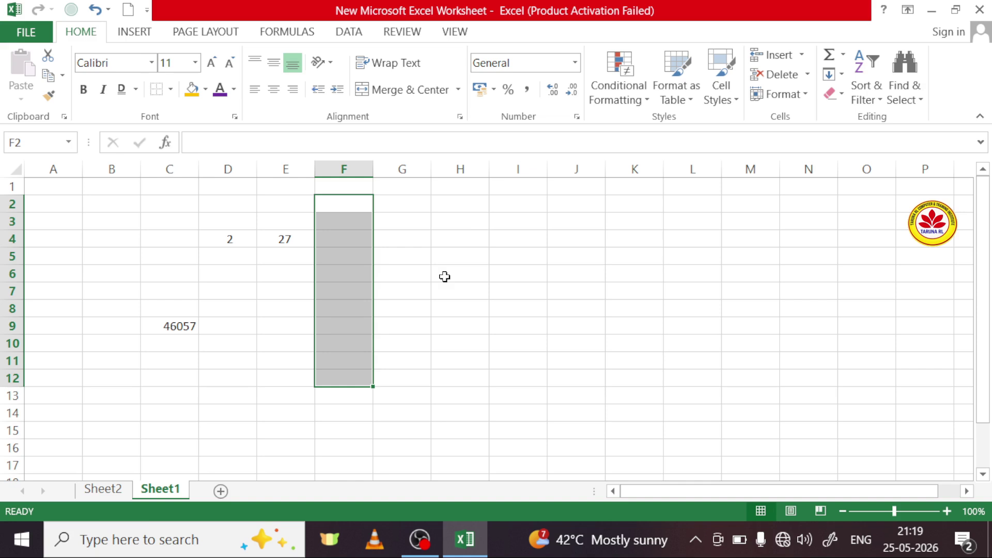
{"action": "left_click", "coordinate": [465, 221]}
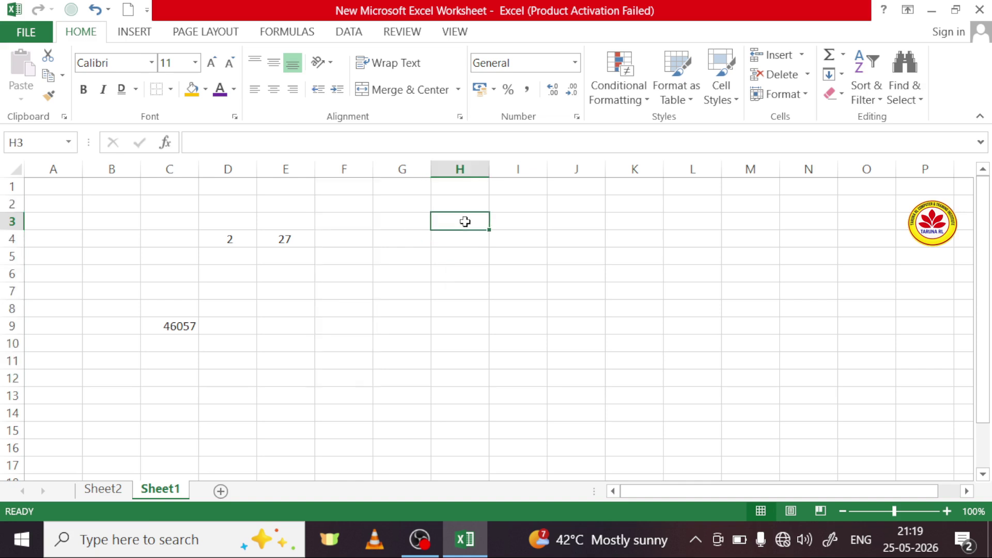
{"action": "type", "text": "10000000000000000000000"}
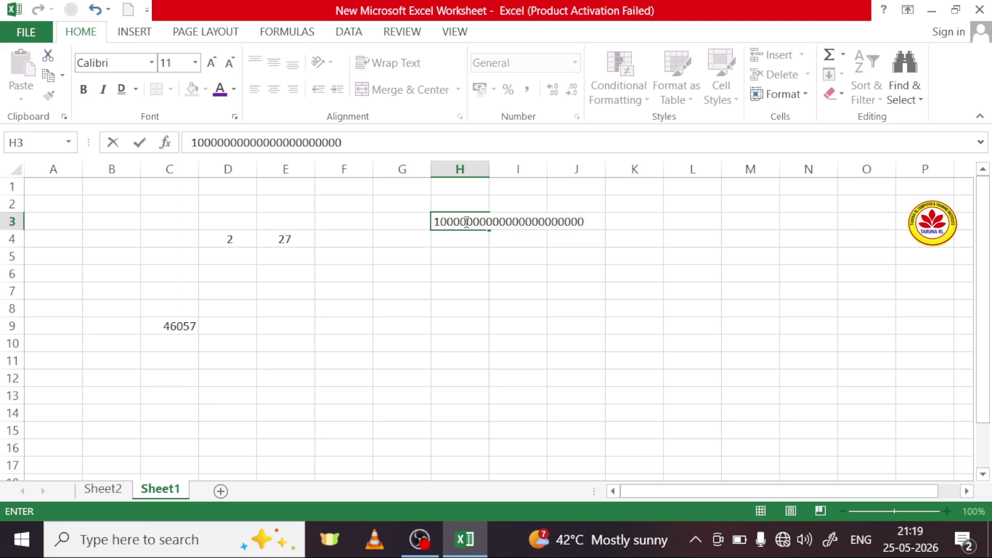
{"action": "left_click", "coordinate": [472, 244]}
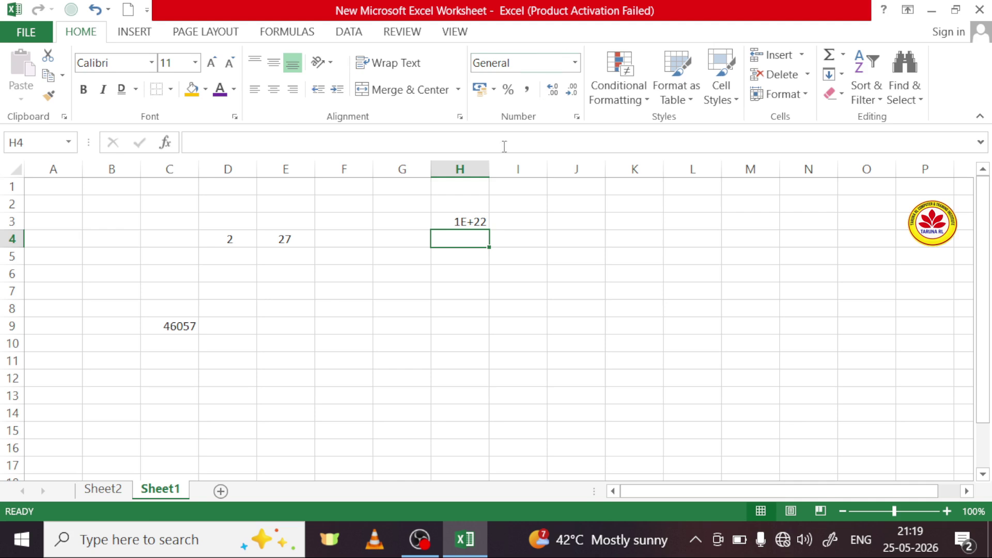
Step: Apply the Scientific format to H3 so it shows 1.00E+22
{"action": "left_click", "coordinate": [465, 222]}
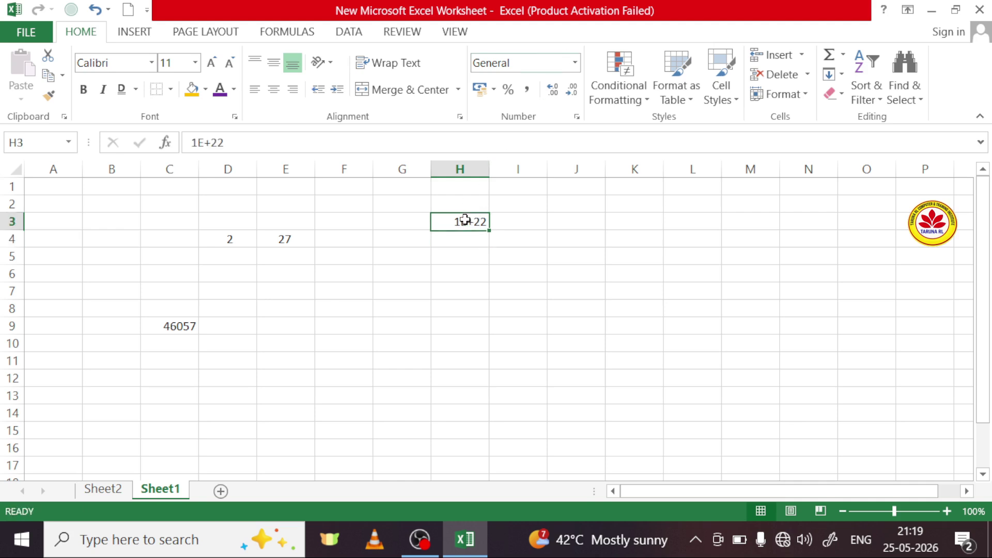
{"action": "left_click", "coordinate": [576, 66]}
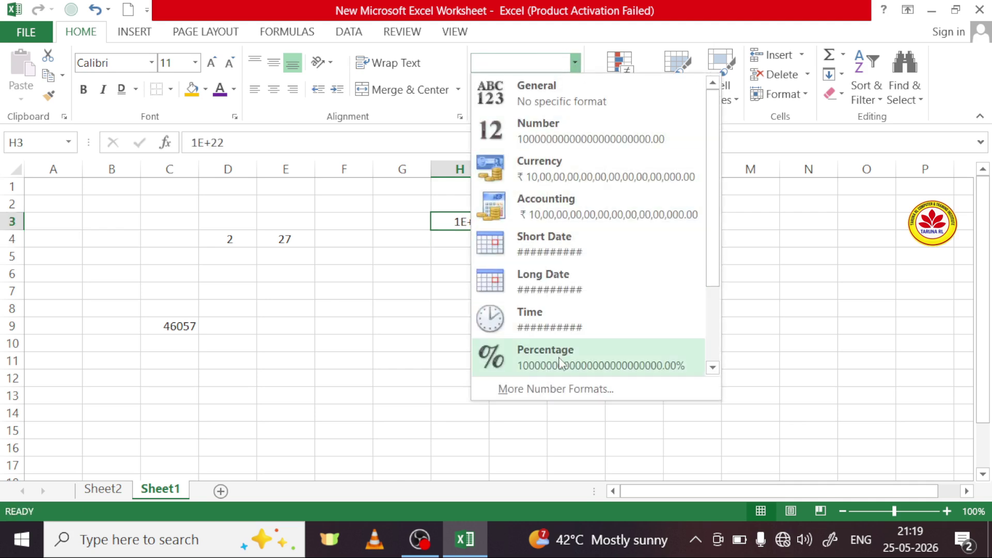
{"action": "scroll", "coordinate": [550, 371], "scroll_direction": "down", "scroll_amount": 1}
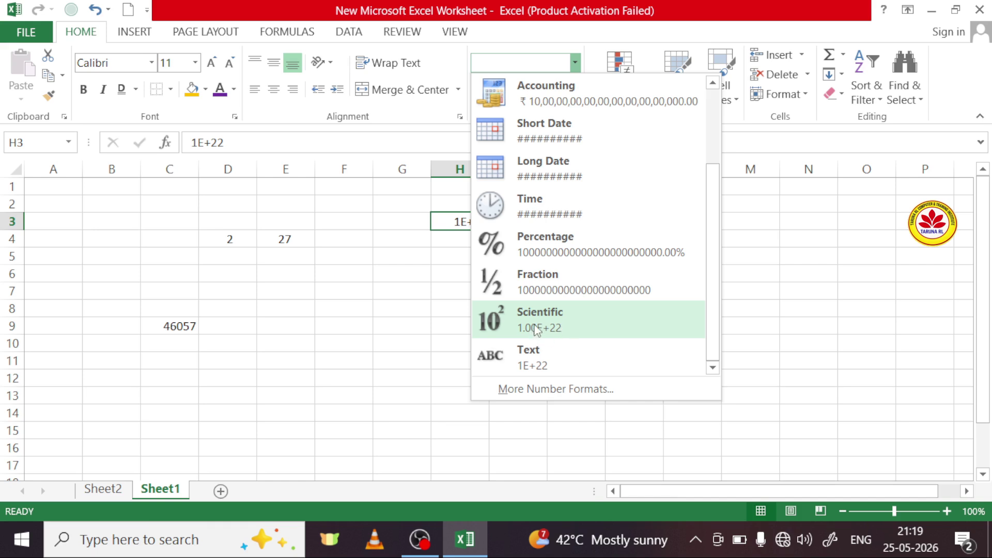
{"action": "left_click", "coordinate": [535, 330]}
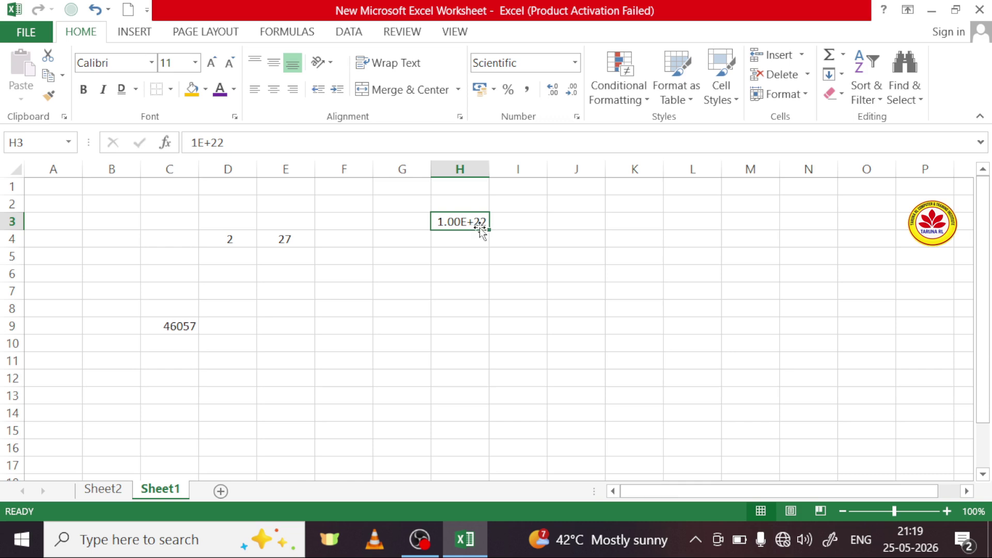
{"action": "left_click", "coordinate": [461, 260]}
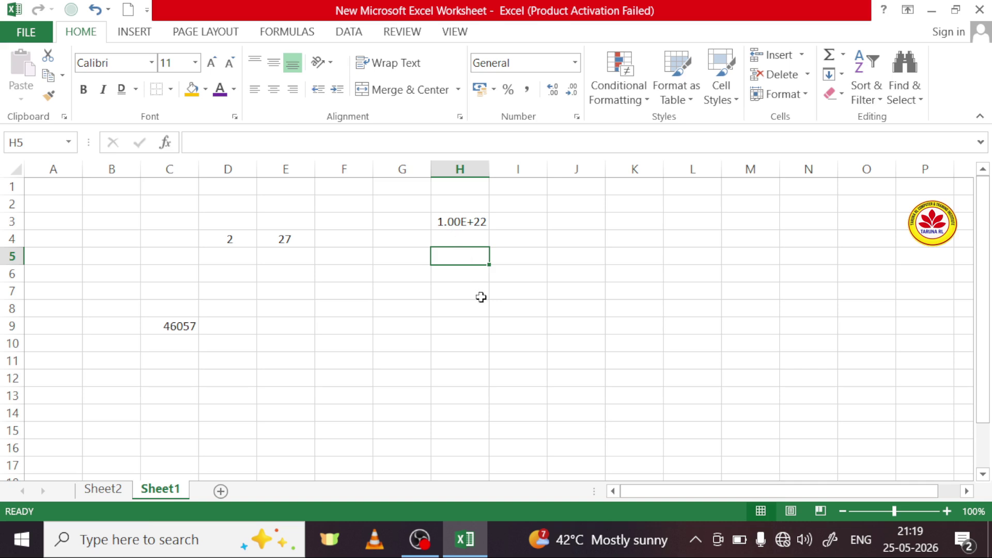
Step: Show H3 as Number, then Percentage, then Comma/Accounting style
{"action": "left_click", "coordinate": [474, 227]}
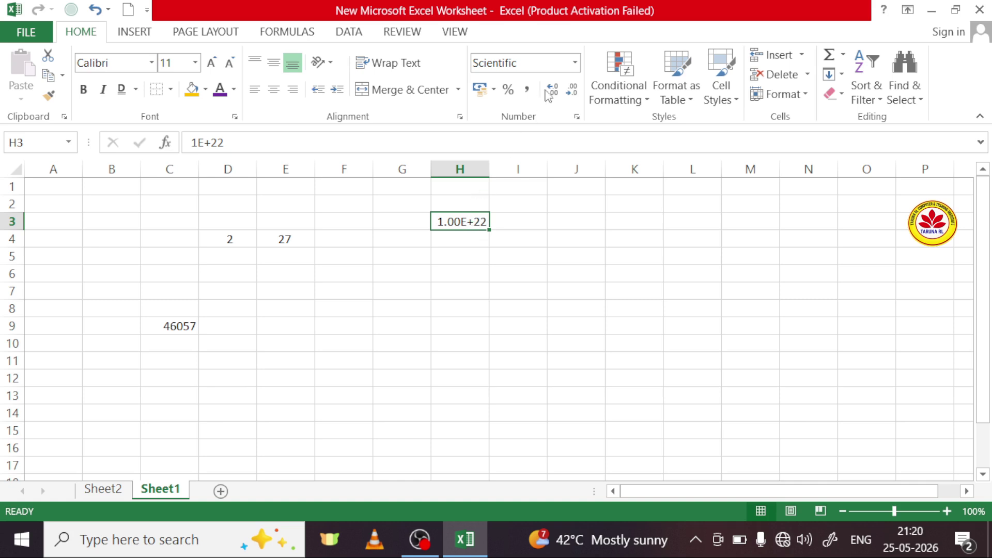
{"action": "left_click", "coordinate": [575, 63]}
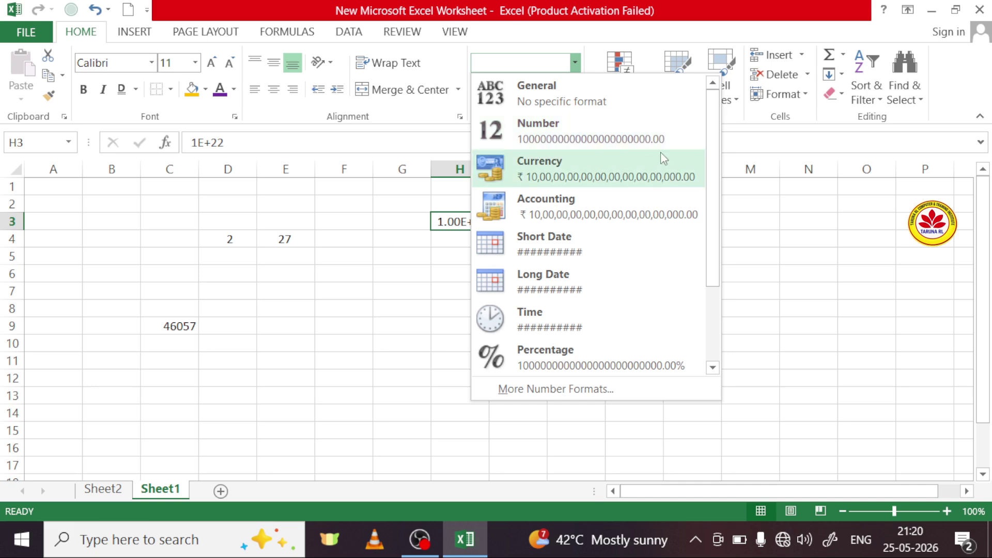
{"action": "left_click", "coordinate": [603, 138]}
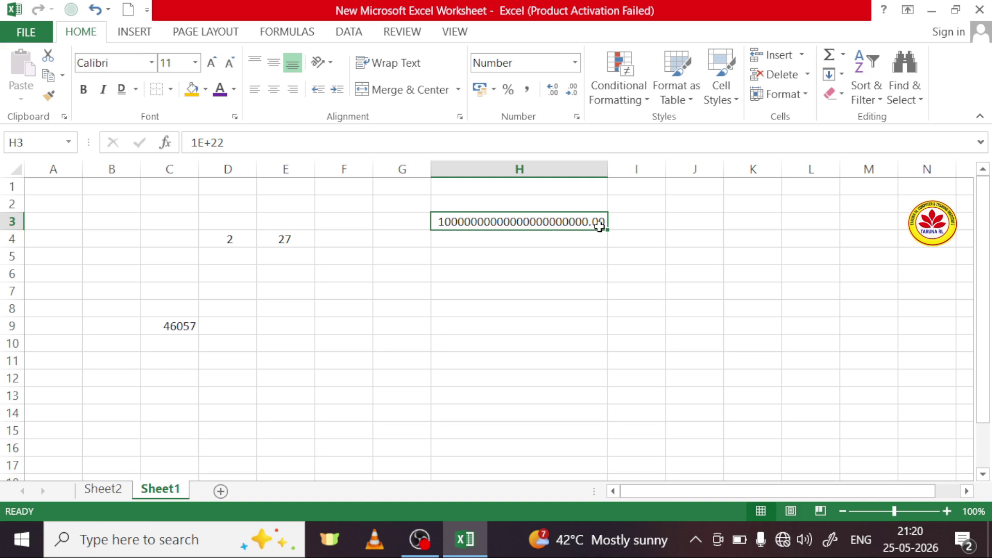
{"action": "left_click", "coordinate": [529, 95]}
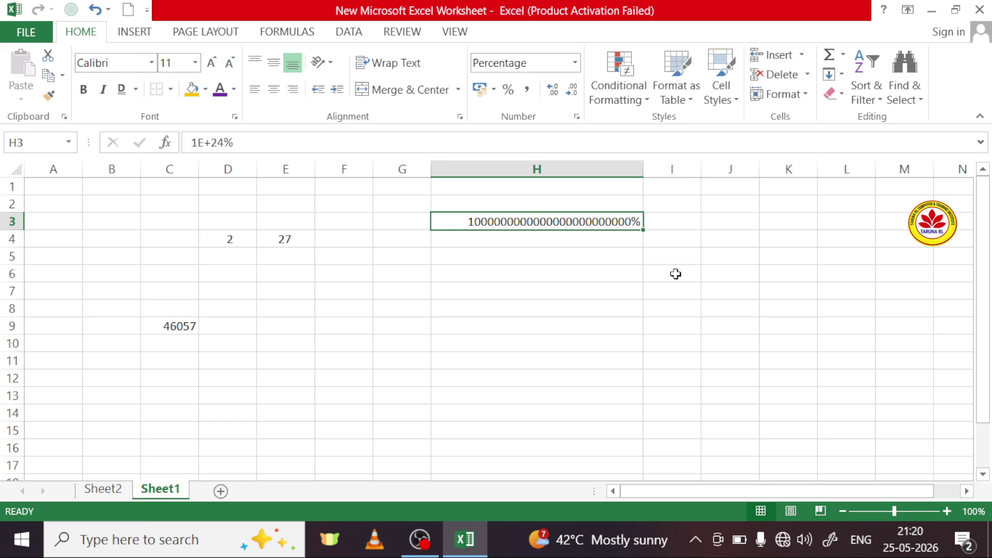
{"action": "left_click", "coordinate": [527, 89]}
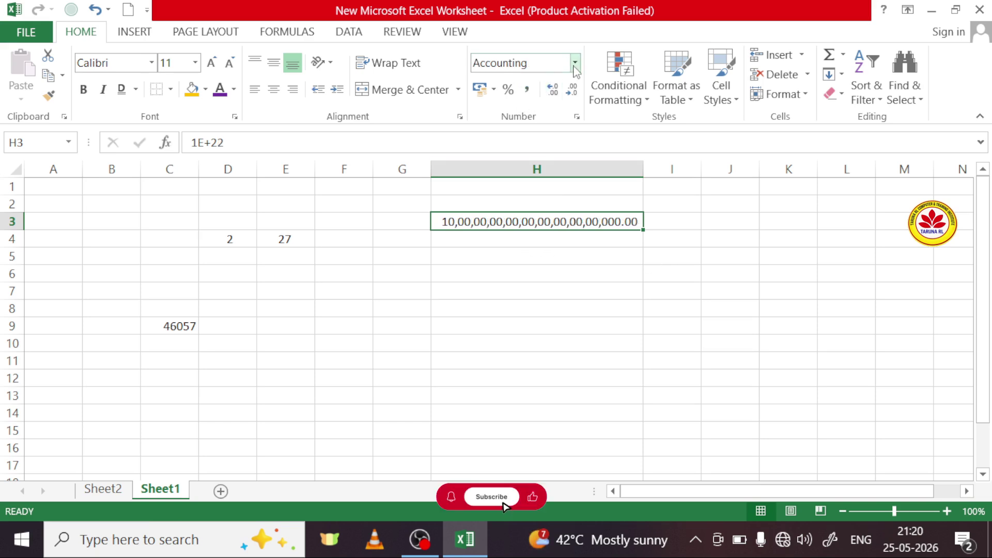
Step: Return H3 to Scientific format, displaying 1.00E+22
{"action": "left_click", "coordinate": [574, 63]}
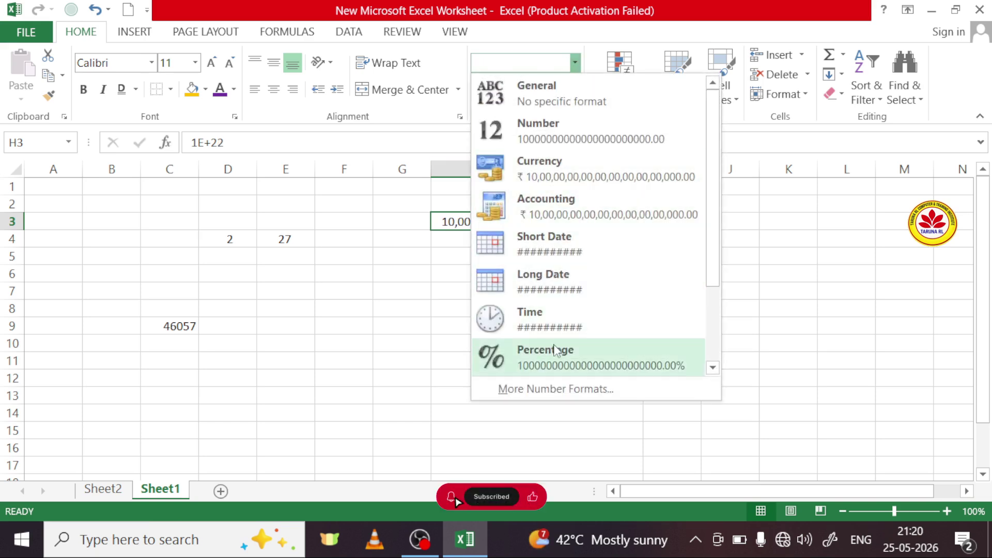
{"action": "scroll", "coordinate": [563, 351], "scroll_direction": "down", "scroll_amount": 1}
{"action": "left_click", "coordinate": [548, 320]}
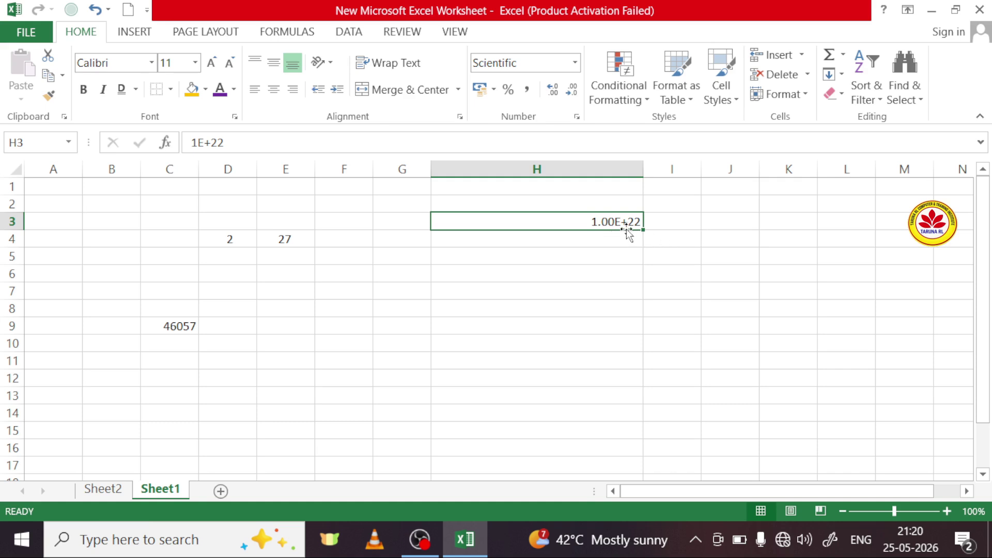
{"action": "left_click", "coordinate": [682, 243]}
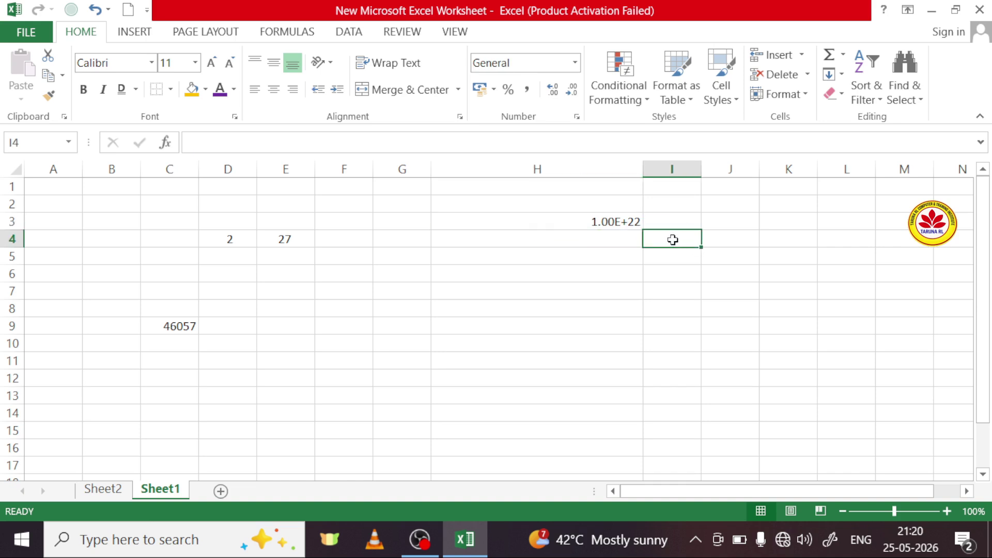
Step: Enter 10 in I4 as the base value and move to J4
{"action": "type", "text": "10"}
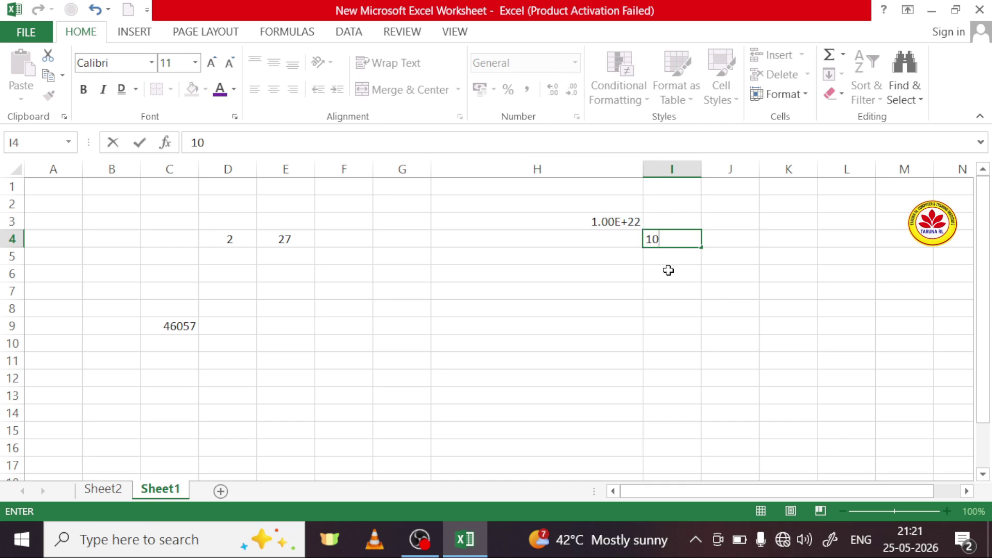
{"action": "left_click", "coordinate": [713, 244]}
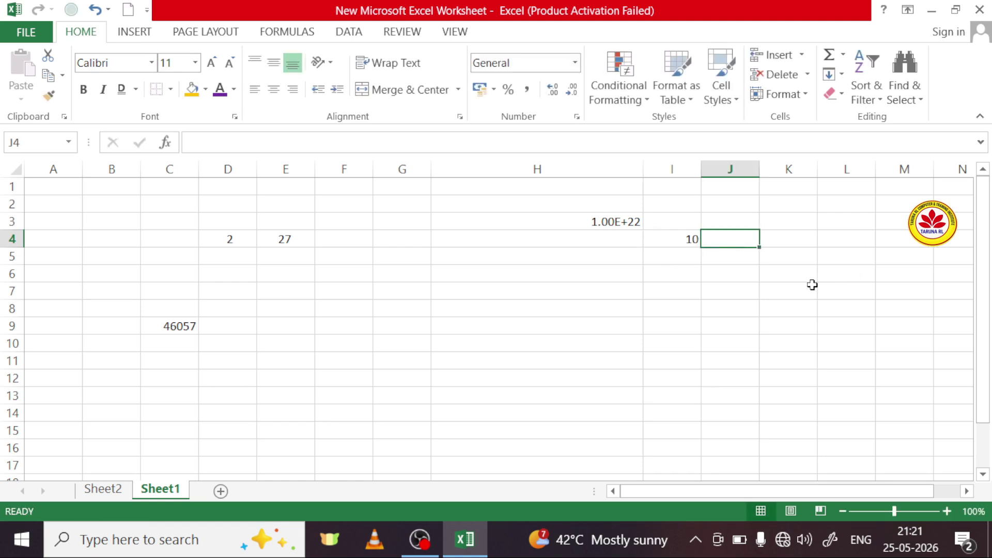
Step: Enter 22 in J4 as the exponent, then select J6
{"action": "type", "text": "22"}
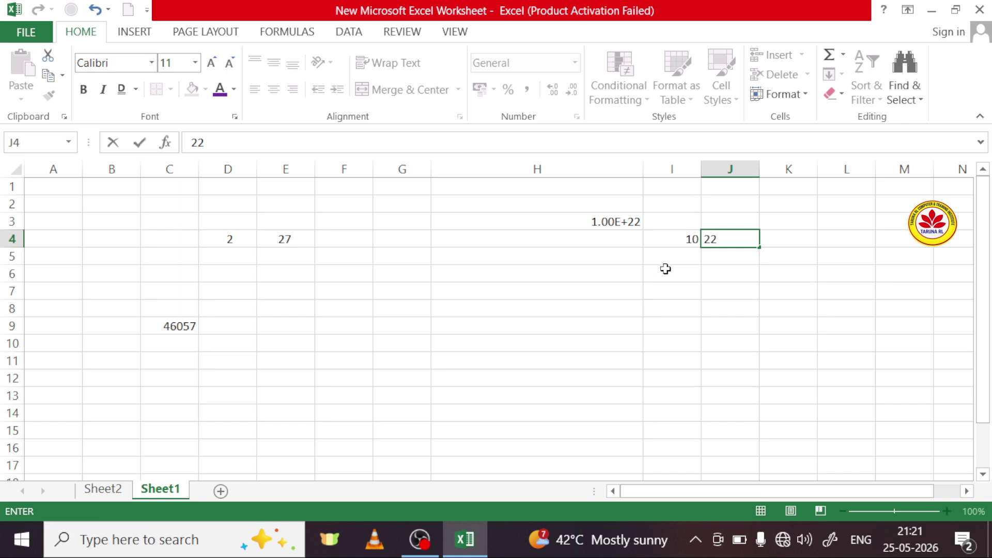
{"action": "left_click", "coordinate": [674, 272]}
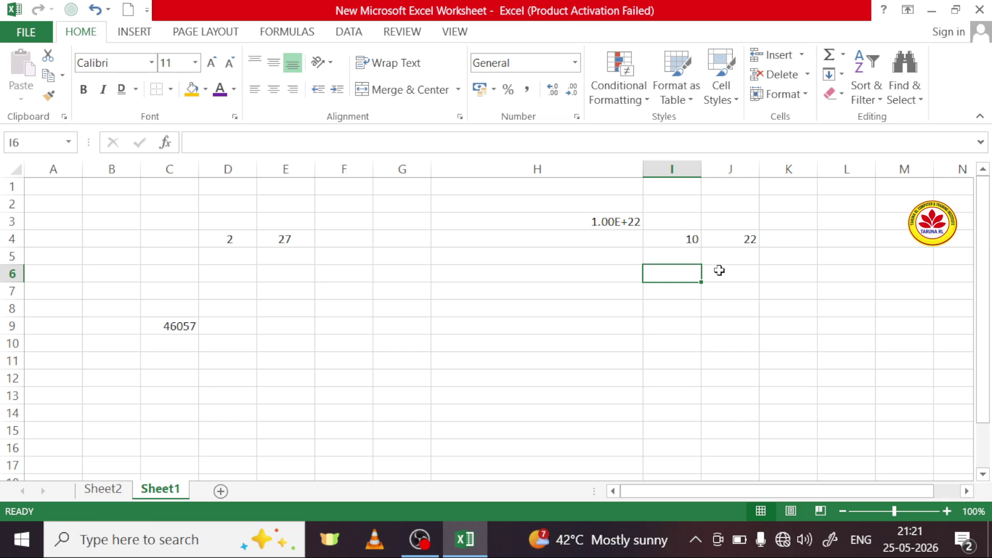
{"action": "left_click", "coordinate": [718, 278]}
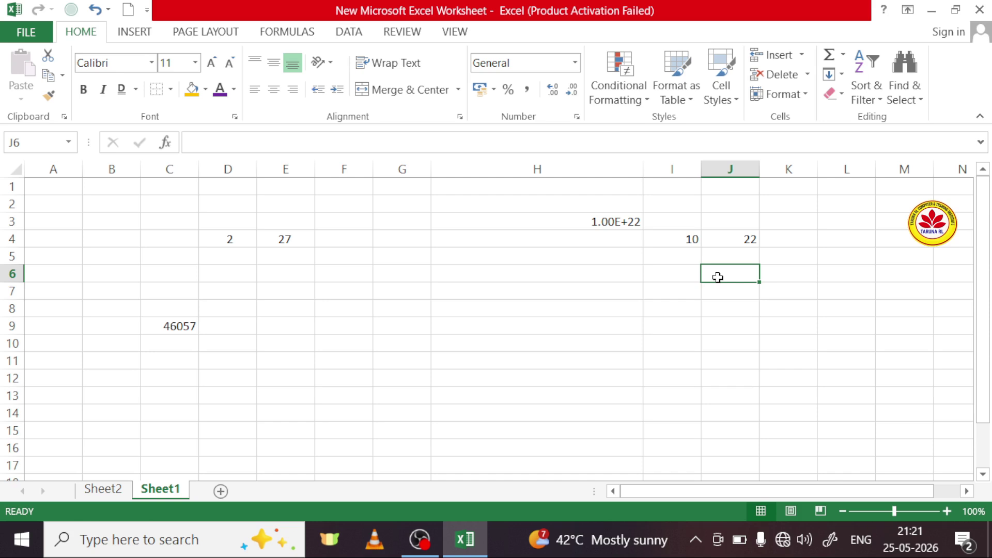
Step: Enter =POWER(I4,J4) in J6, giving 1E+22
{"action": "type", "text": "="}
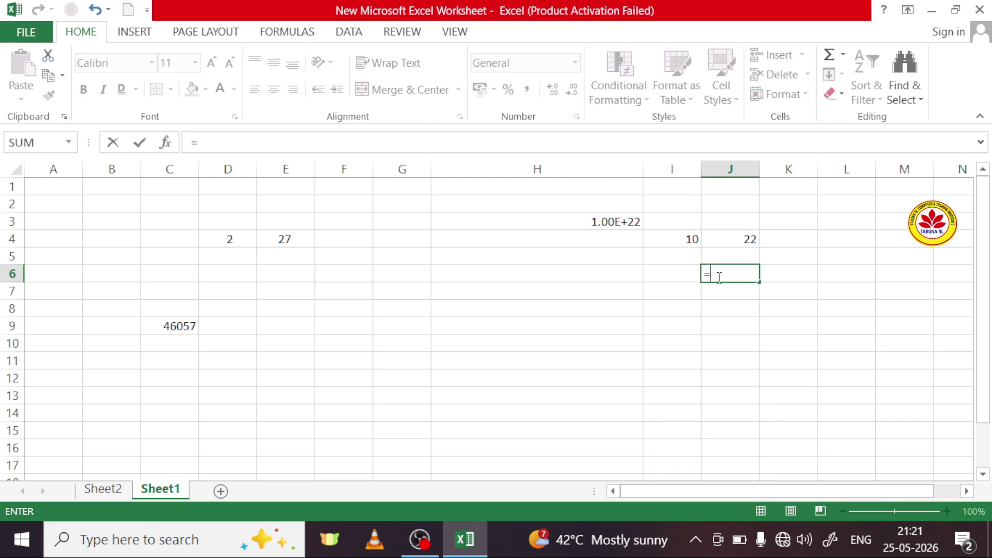
{"action": "type", "text": "po"}
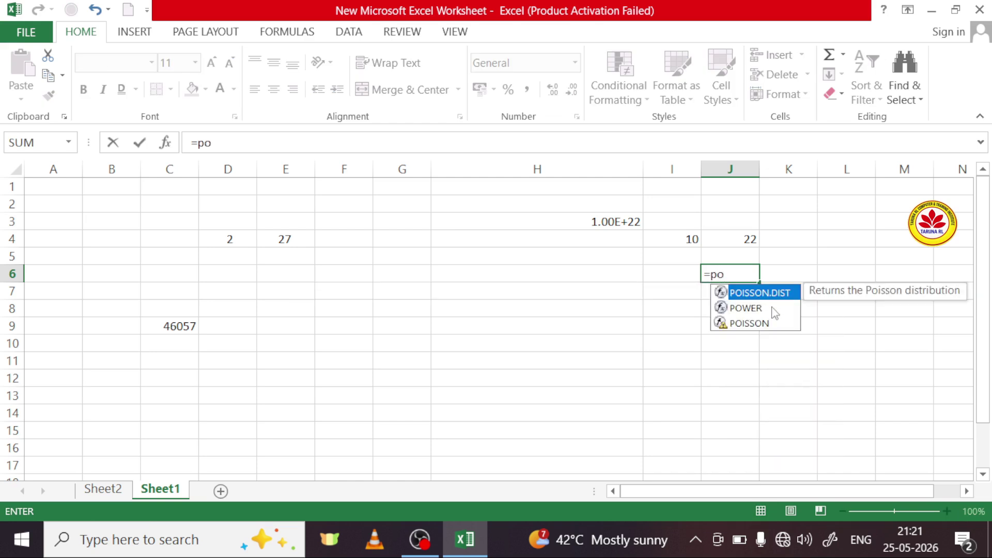
{"action": "double_click", "coordinate": [769, 310]}
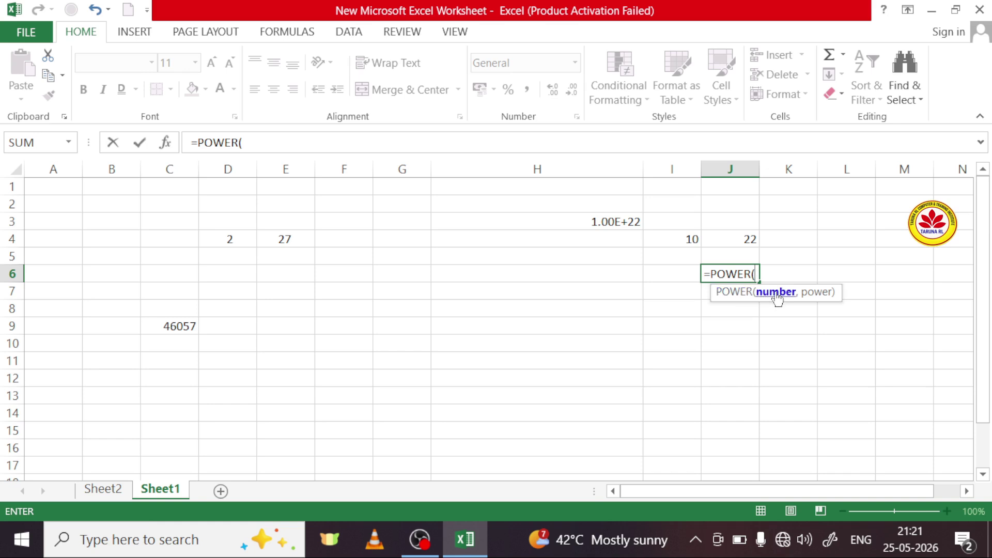
{"action": "left_click", "coordinate": [676, 240]}
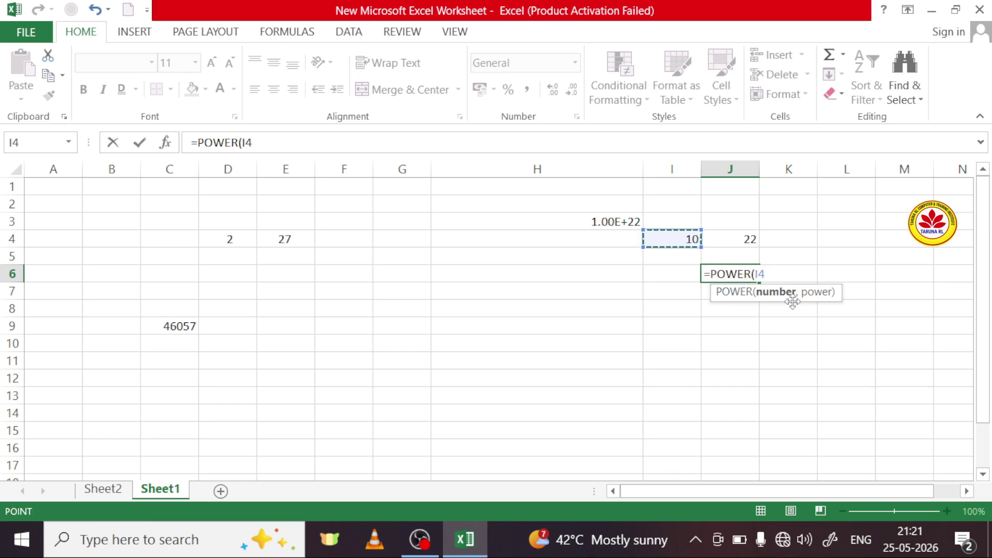
{"action": "type", "text": ","}
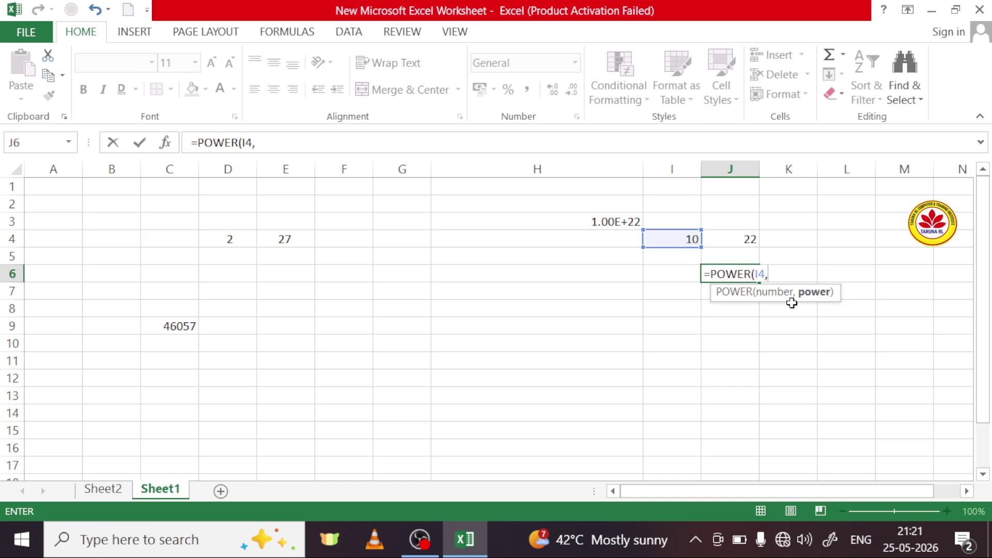
{"action": "left_click", "coordinate": [751, 243]}
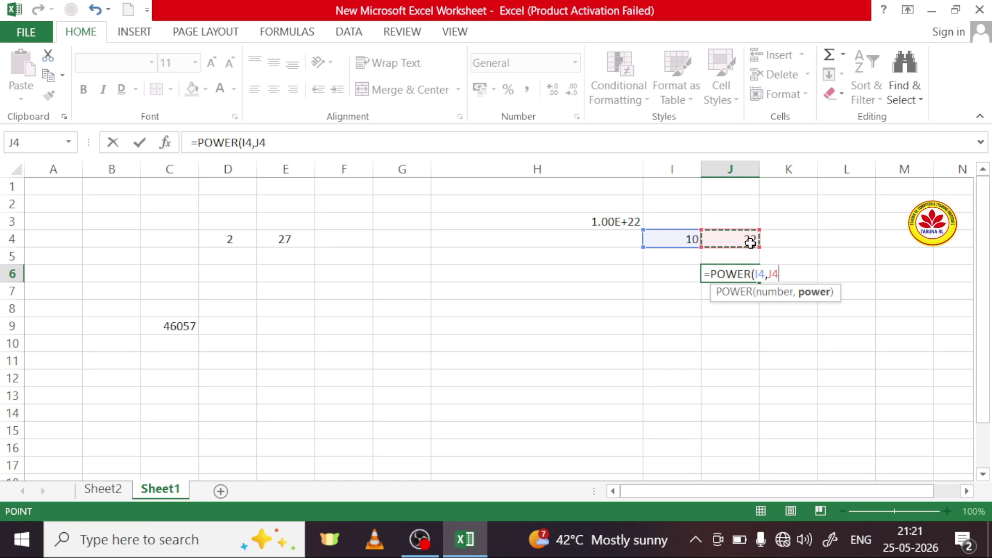
{"action": "type", "text": ")"}
{"action": "key", "text": "Return"}
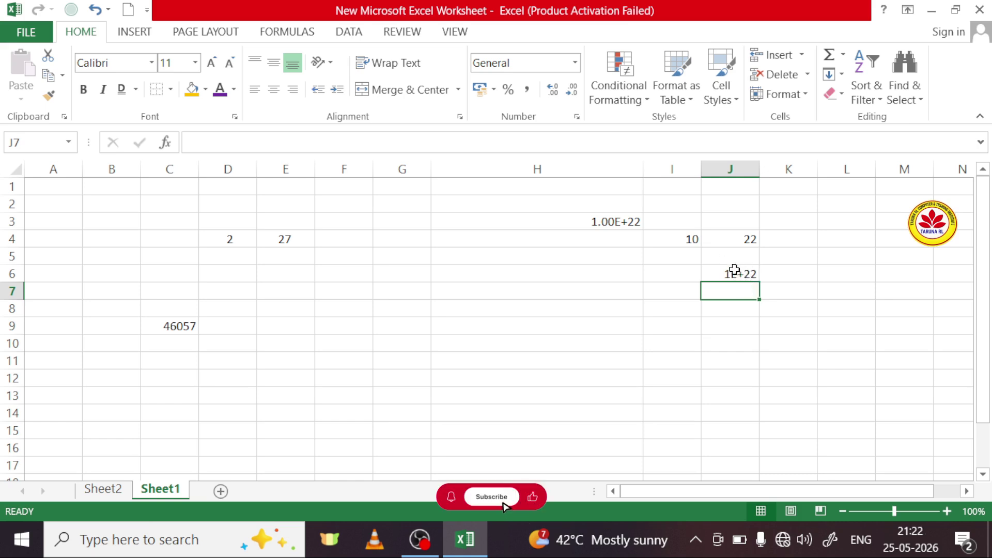
Step: Format J6 as Number so it shows 10000000000000000000000.00
{"action": "left_click", "coordinate": [737, 274]}
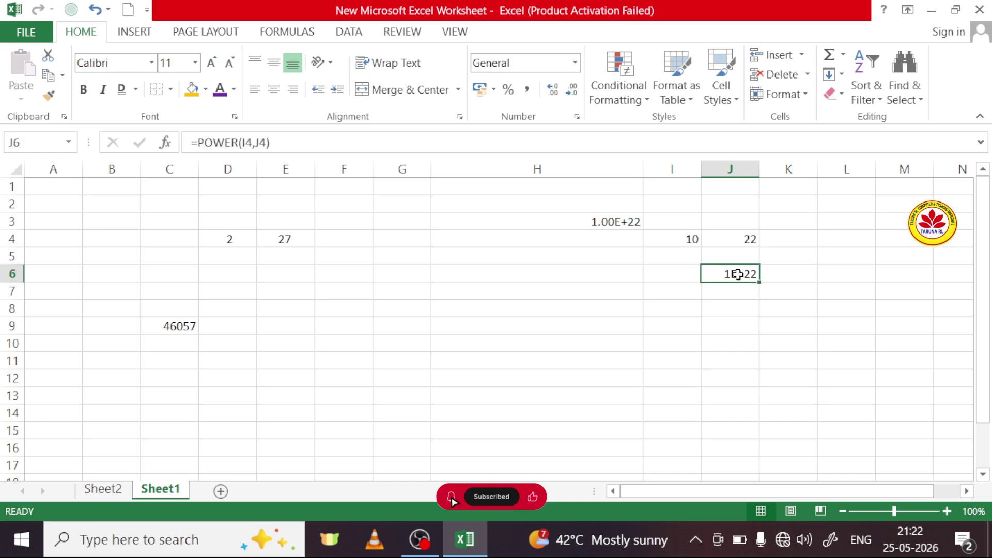
{"action": "left_click", "coordinate": [575, 62]}
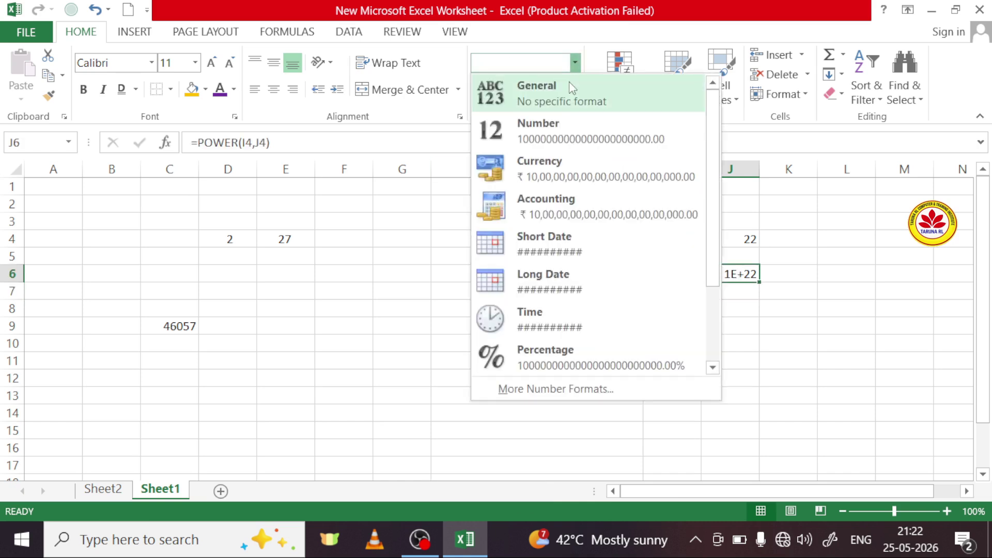
{"action": "left_click", "coordinate": [576, 139]}
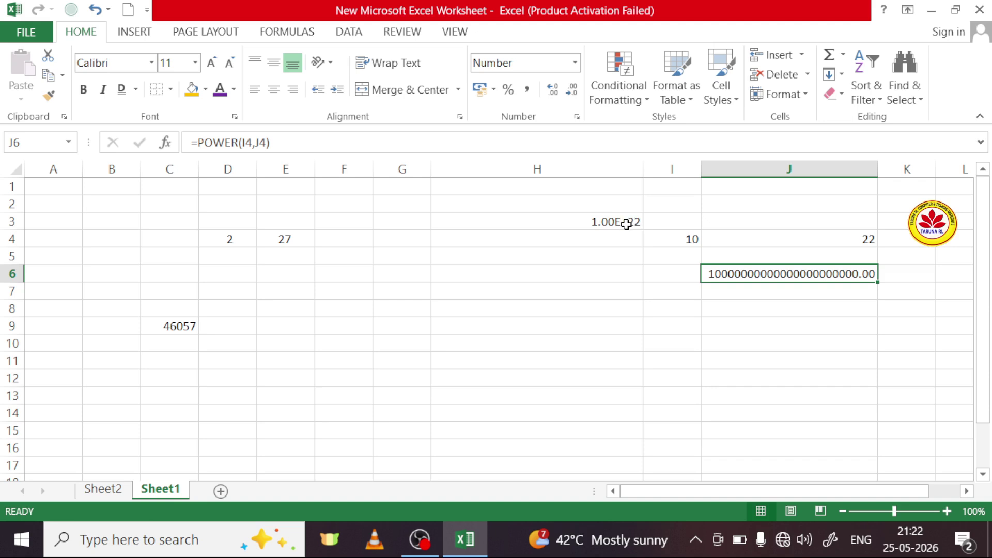
{"action": "left_click", "coordinate": [684, 274]}
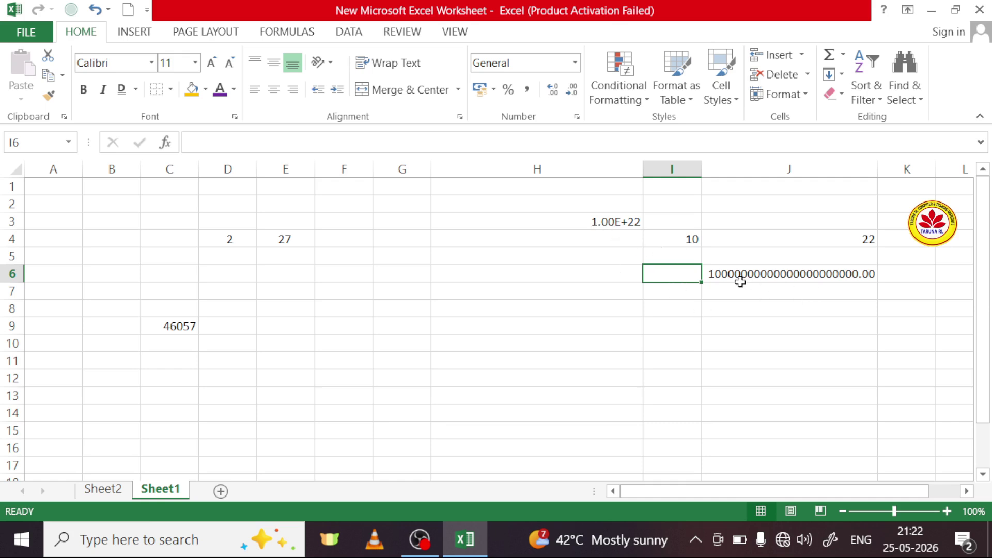
{"action": "left_click", "coordinate": [777, 312]}
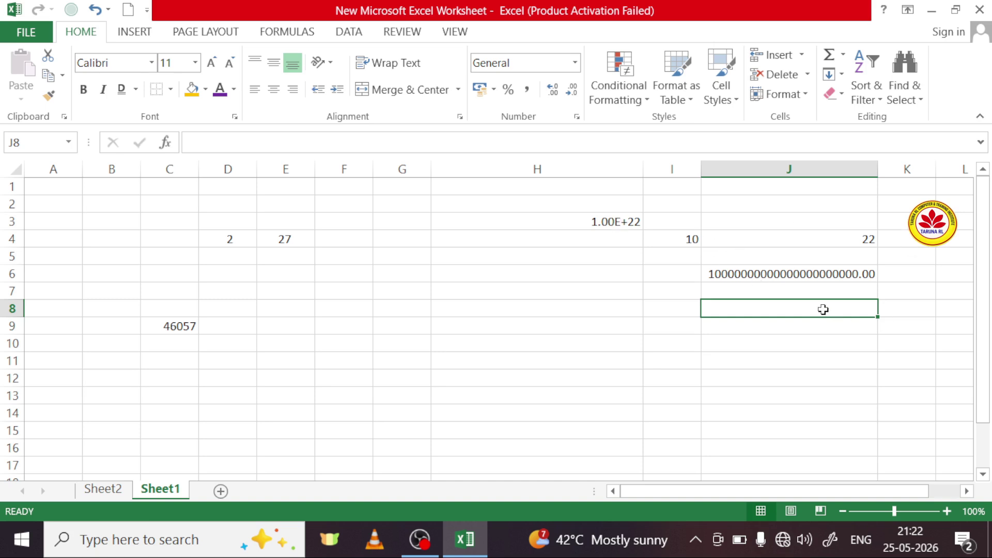
Step: Try H3 in Number format, then switch it back to Scientific
{"action": "left_click", "coordinate": [620, 223]}
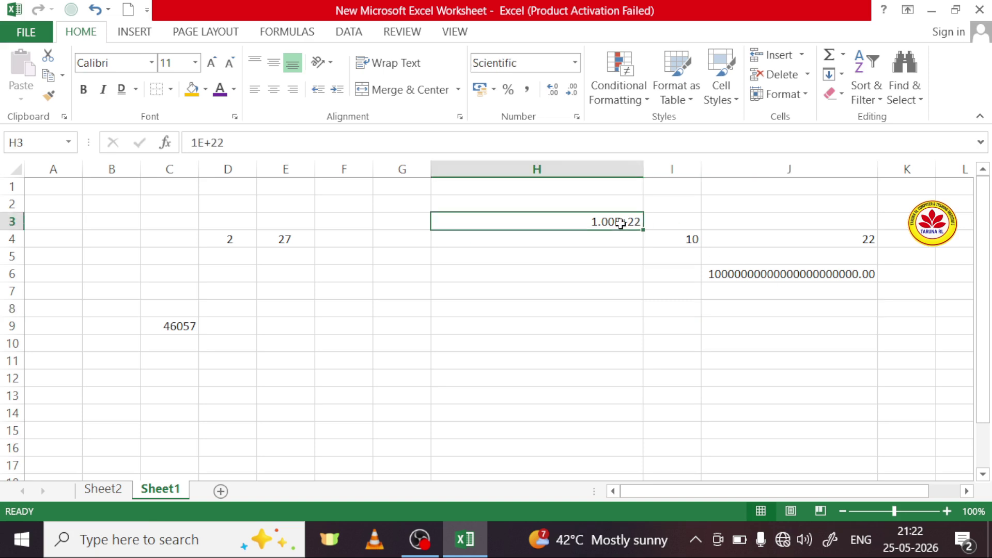
{"action": "left_click", "coordinate": [575, 62]}
{"action": "left_click", "coordinate": [541, 145]}
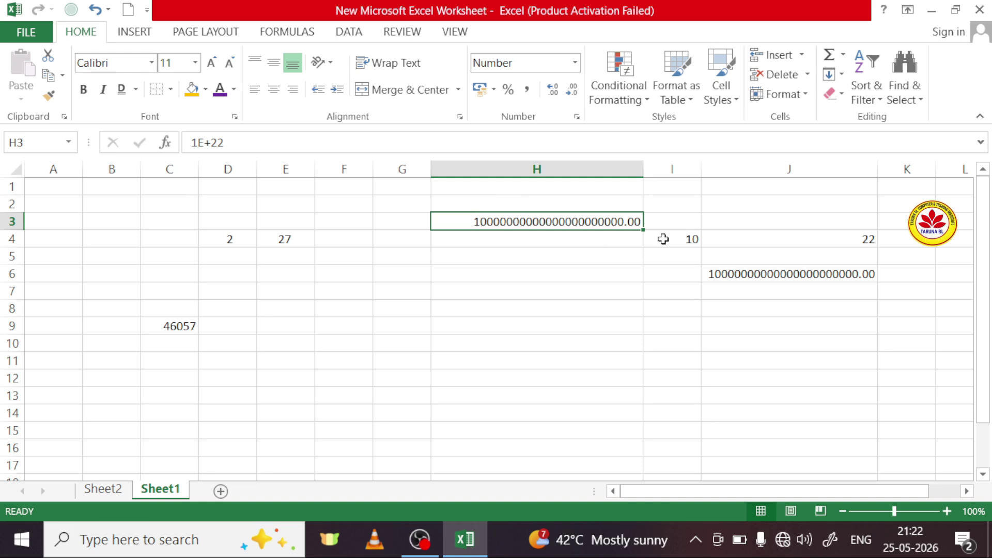
{"action": "left_click", "coordinate": [575, 63]}
{"action": "left_click", "coordinate": [846, 324]}
{"action": "left_click", "coordinate": [576, 63]}
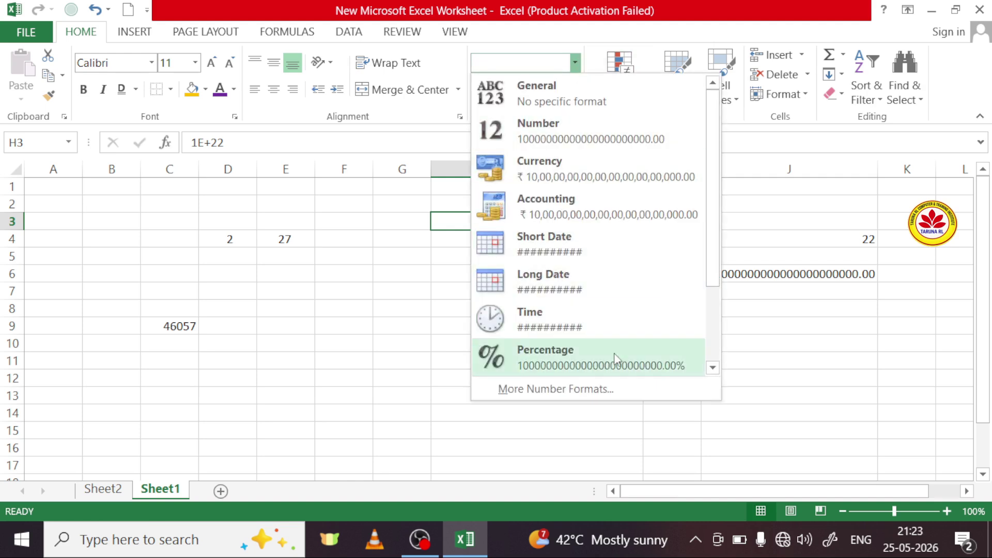
{"action": "scroll", "coordinate": [614, 352], "scroll_direction": "down", "scroll_amount": 3}
{"action": "left_click", "coordinate": [551, 320]}
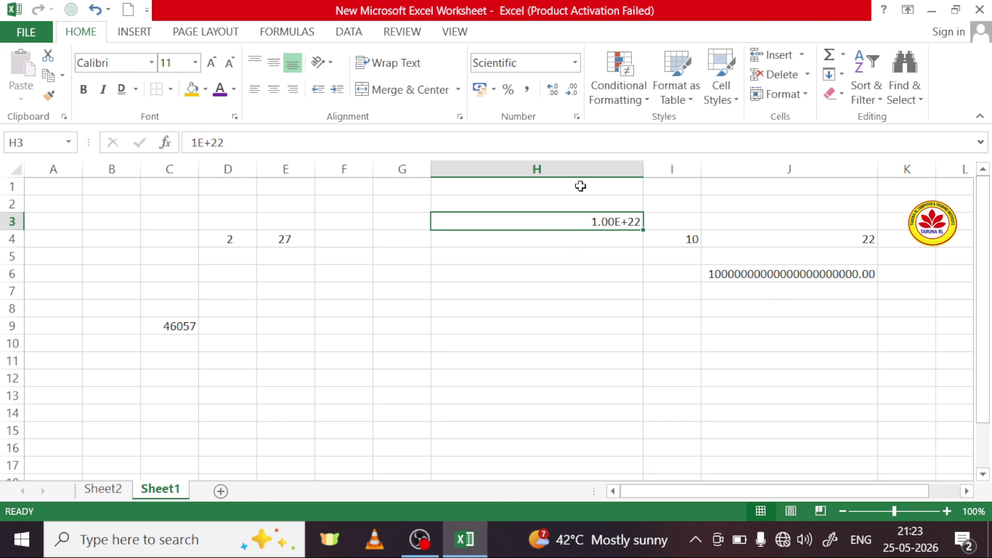
Step: Apply the Text format to H3 so it displays 1E+22
{"action": "left_click", "coordinate": [575, 63]}
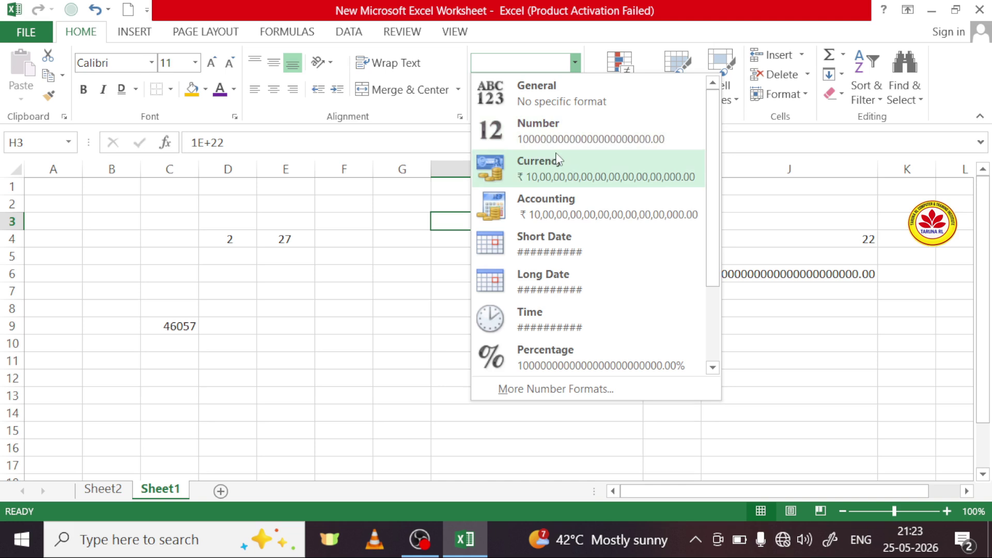
{"action": "scroll", "coordinate": [544, 353], "scroll_direction": "down", "scroll_amount": 3}
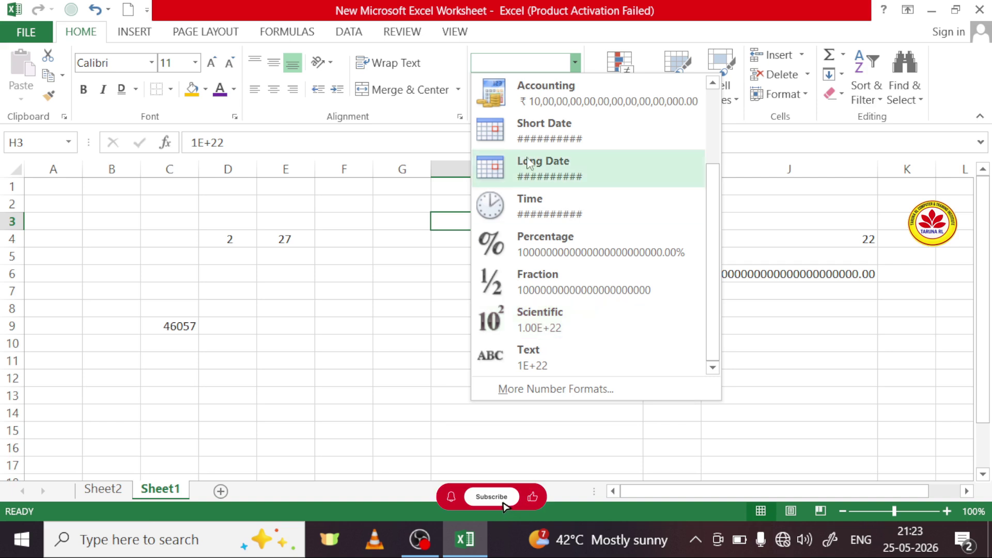
{"action": "scroll", "coordinate": [532, 162], "scroll_direction": "up", "scroll_amount": 3}
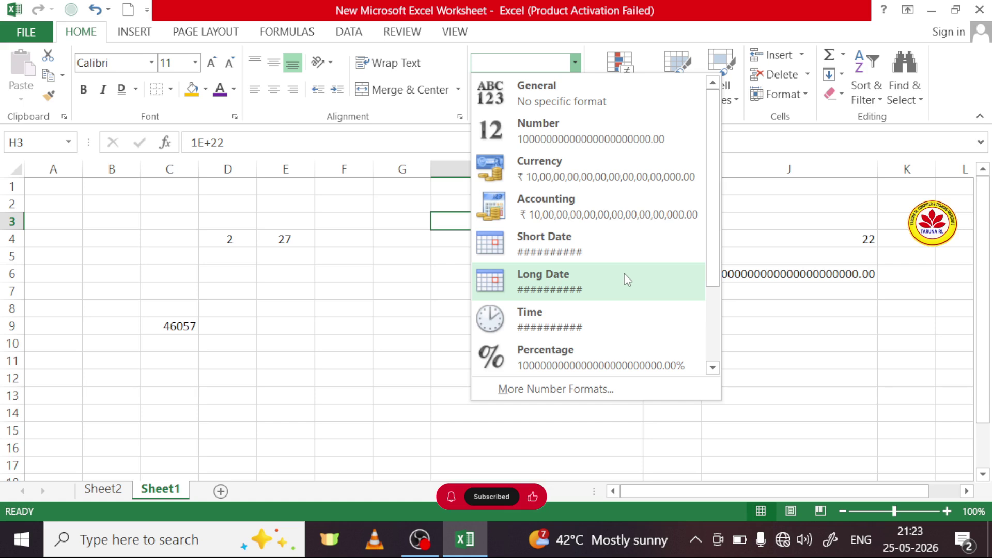
{"action": "scroll", "coordinate": [626, 279], "scroll_direction": "down", "scroll_amount": 3}
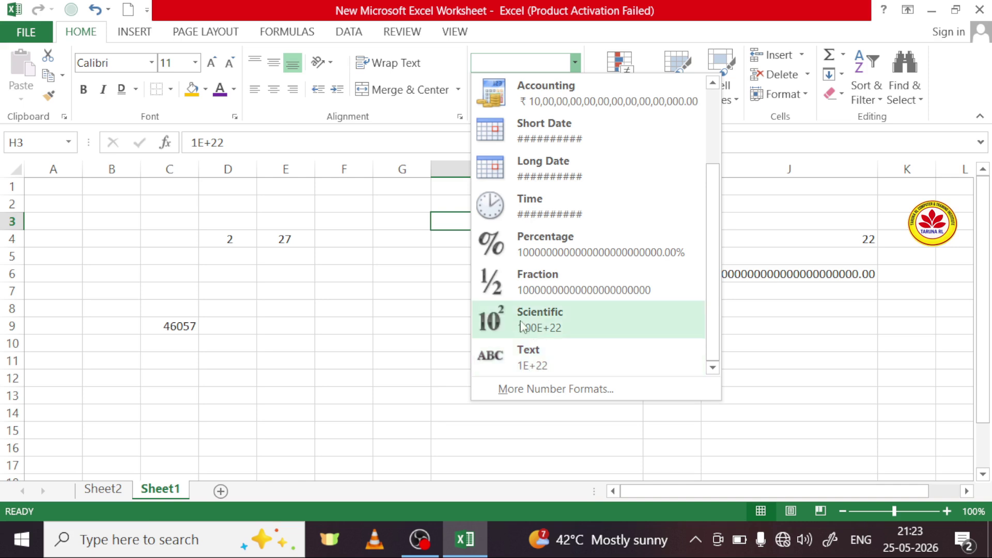
{"action": "left_click", "coordinate": [582, 373]}
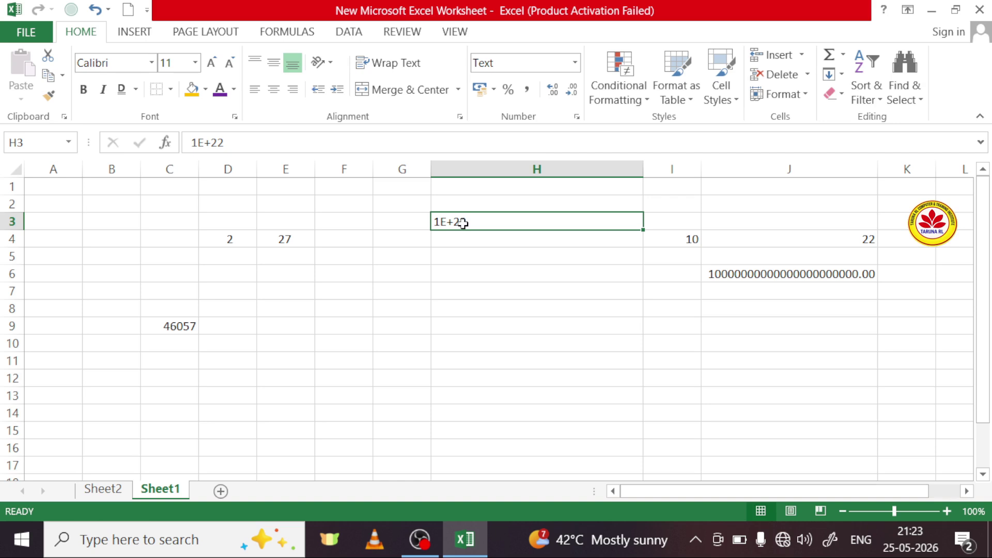
{"action": "left_click", "coordinate": [573, 66]}
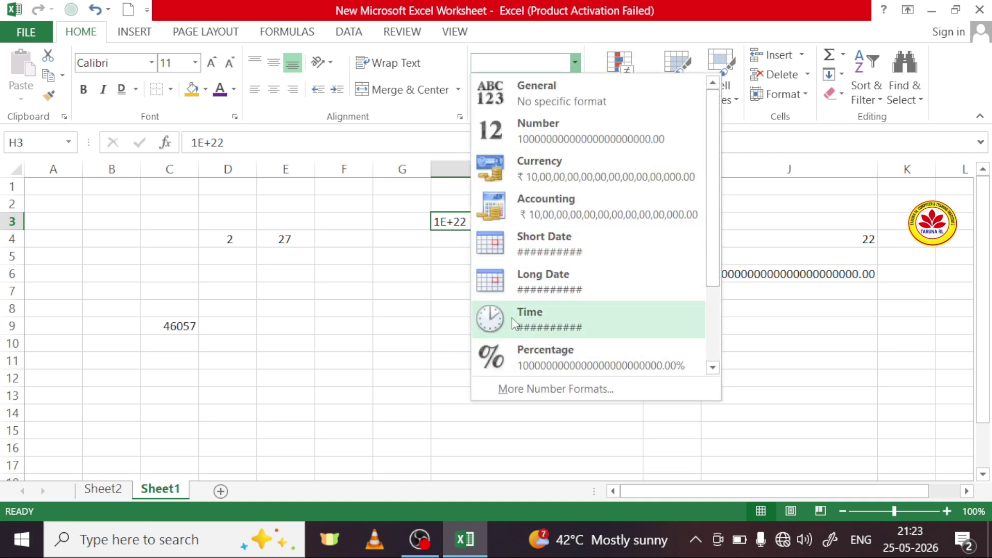
{"action": "scroll", "coordinate": [568, 351], "scroll_direction": "down", "scroll_amount": 1}
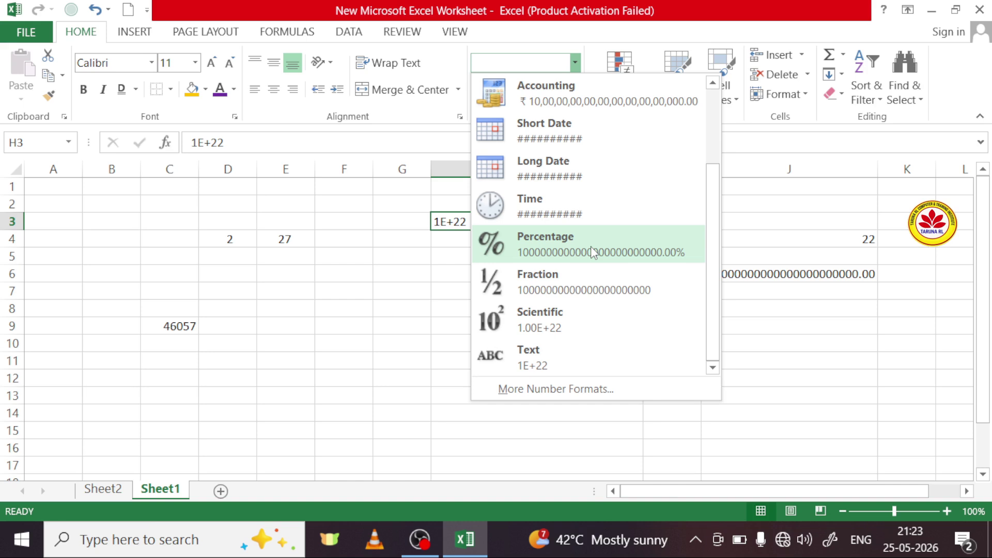
{"action": "left_click", "coordinate": [533, 356]}
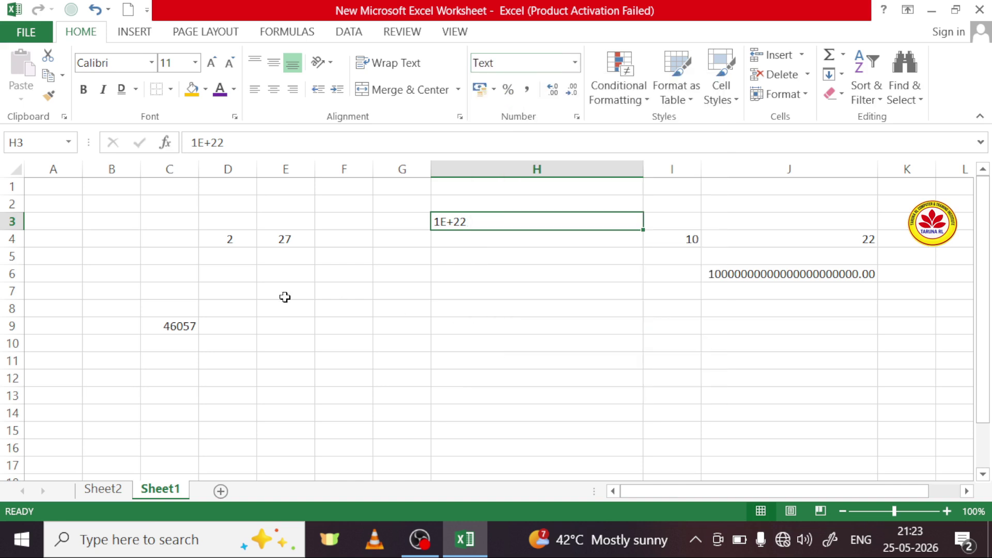
Step: Try Accounting and Percent formats on H3, ending with Comma Style
{"action": "left_click", "coordinate": [479, 89]}
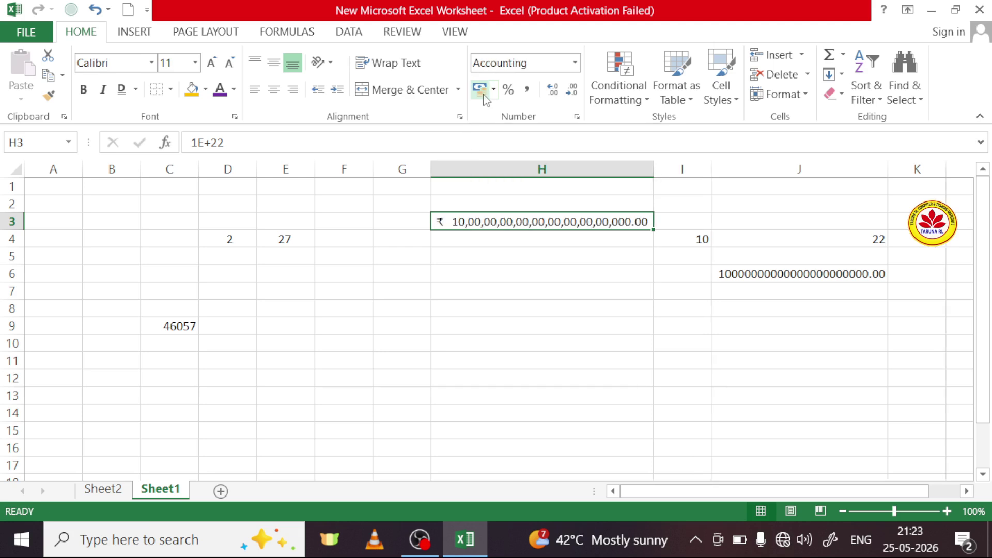
{"action": "left_click", "coordinate": [493, 89]}
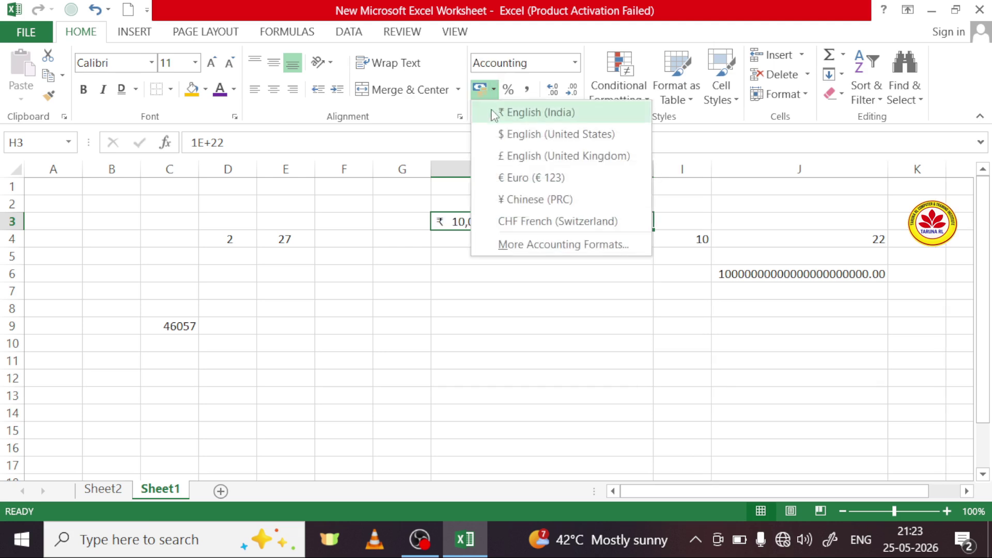
{"action": "left_click", "coordinate": [515, 325]}
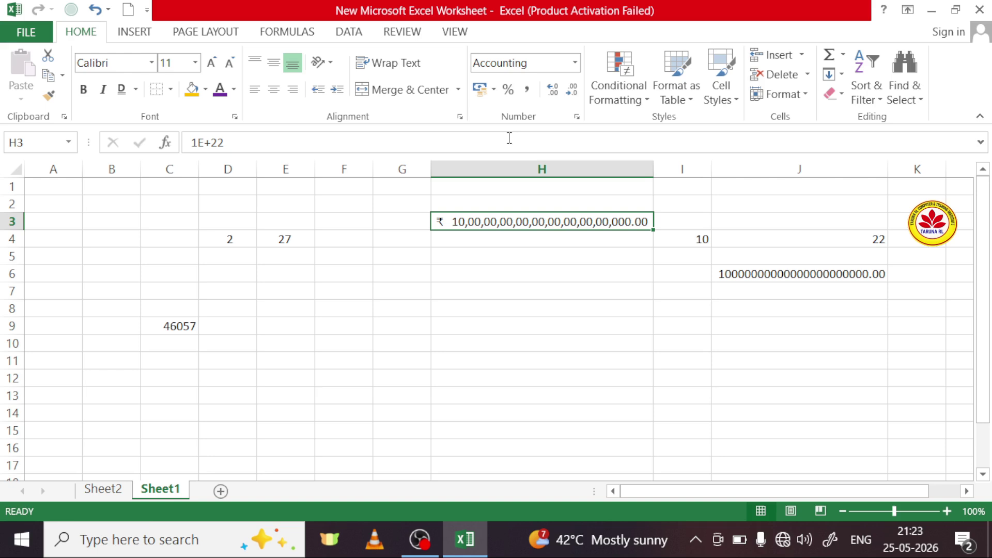
{"action": "left_click", "coordinate": [509, 90]}
{"action": "left_click", "coordinate": [525, 90]}
Step: Raise H3's decimal places several times, then reduce them to five decimals
{"action": "left_click", "coordinate": [553, 95]}
{"action": "left_click", "coordinate": [553, 96]}
{"action": "left_click", "coordinate": [554, 96]}
{"action": "left_click", "coordinate": [553, 95]}
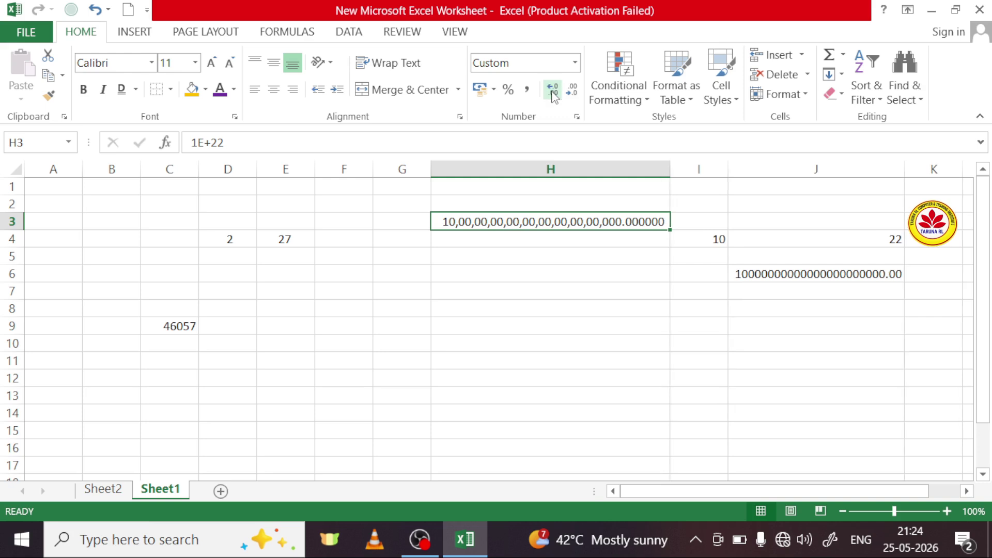
{"action": "left_click", "coordinate": [553, 95]}
{"action": "left_click", "coordinate": [553, 95]}
{"action": "left_click", "coordinate": [553, 95]}
{"action": "left_click", "coordinate": [553, 95]}
{"action": "left_click", "coordinate": [553, 95]}
{"action": "left_click", "coordinate": [553, 95]}
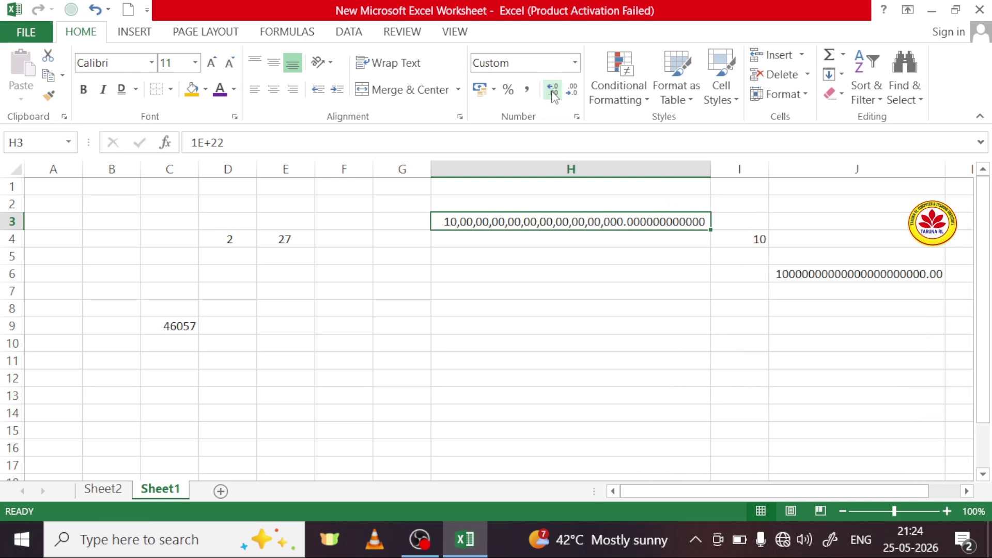
{"action": "left_click", "coordinate": [553, 95]}
{"action": "left_click", "coordinate": [553, 95]}
{"action": "left_click", "coordinate": [572, 95]}
{"action": "left_click", "coordinate": [572, 95]}
{"action": "left_click", "coordinate": [572, 95]}
{"action": "left_click", "coordinate": [572, 95]}
{"action": "left_click", "coordinate": [572, 95]}
{"action": "left_click", "coordinate": [572, 95]}
{"action": "left_click", "coordinate": [572, 95]}
{"action": "double_click", "coordinate": [572, 95]}
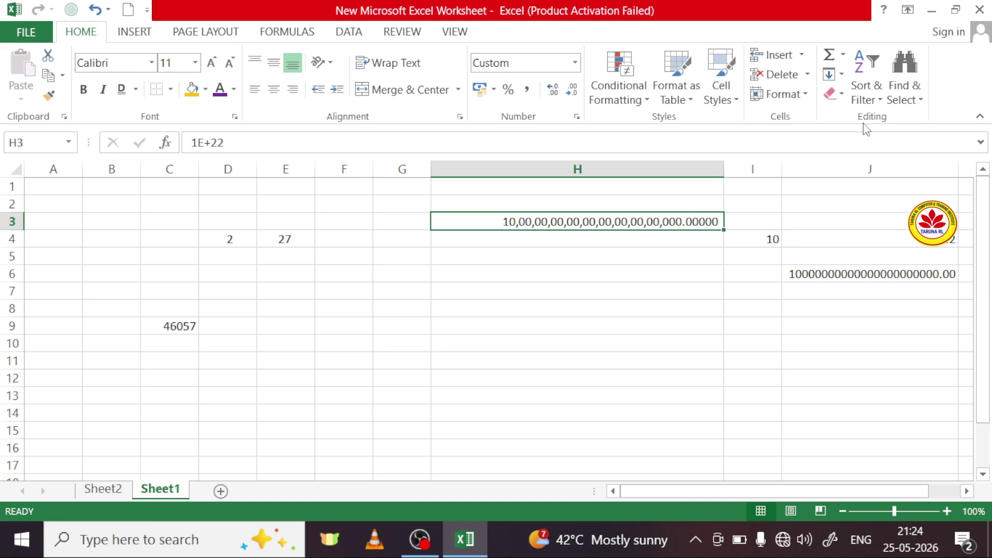
{"action": "left_click", "coordinate": [629, 108]}
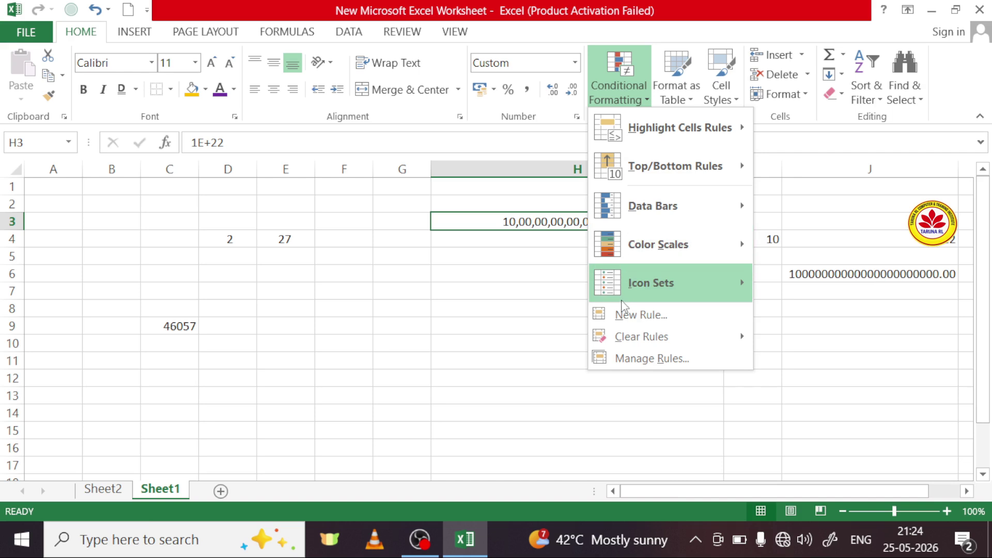
{"action": "mouse_move", "coordinate": [704, 260]}
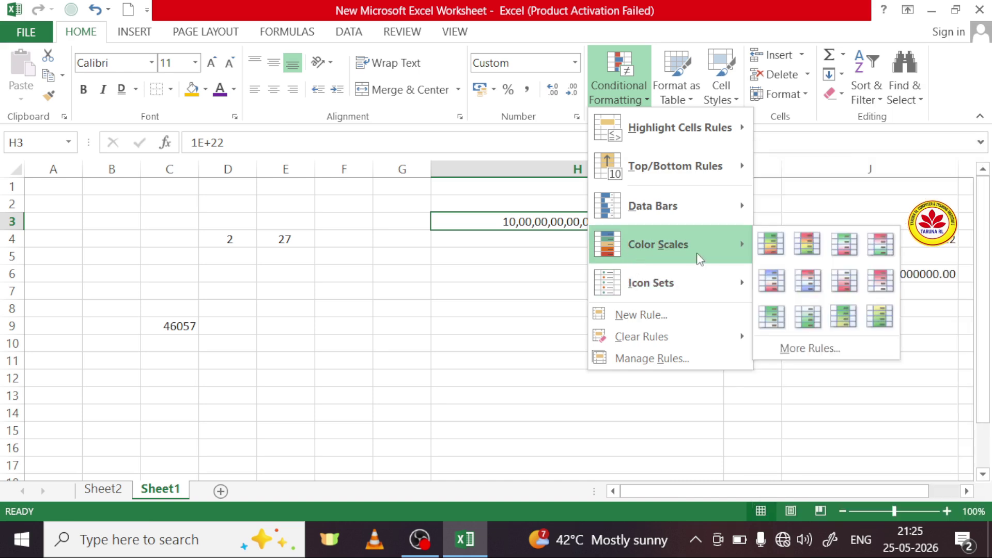
{"action": "mouse_move", "coordinate": [699, 280]}
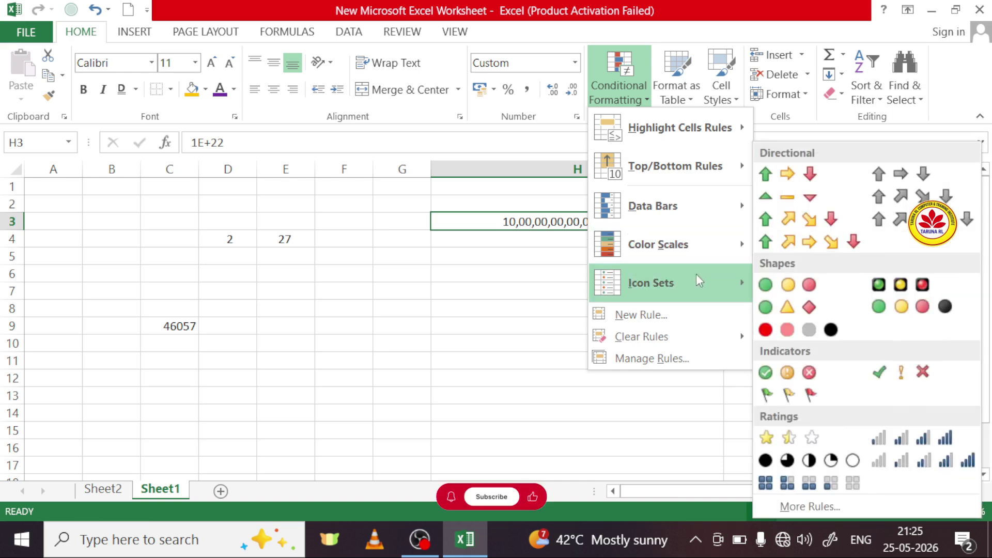
{"action": "left_click", "coordinate": [456, 326]}
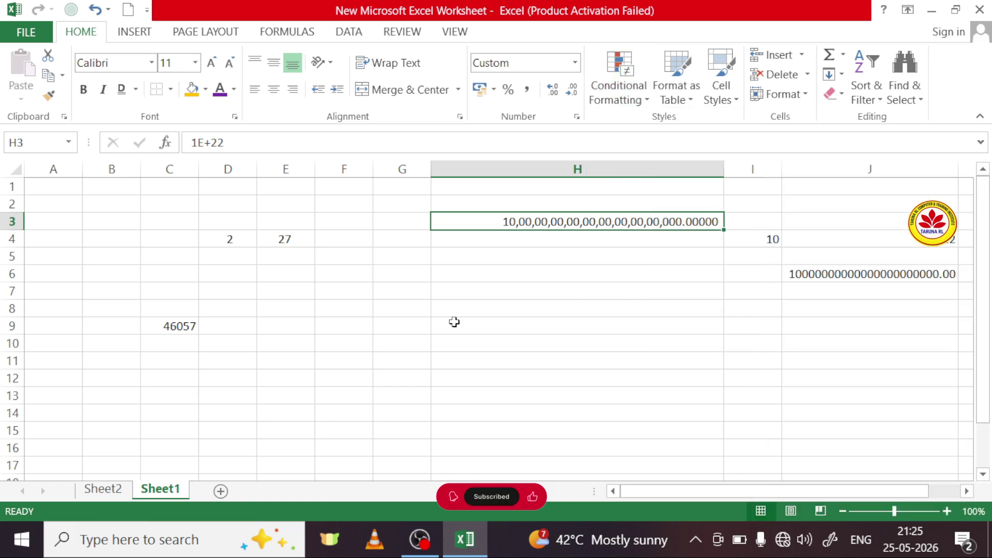